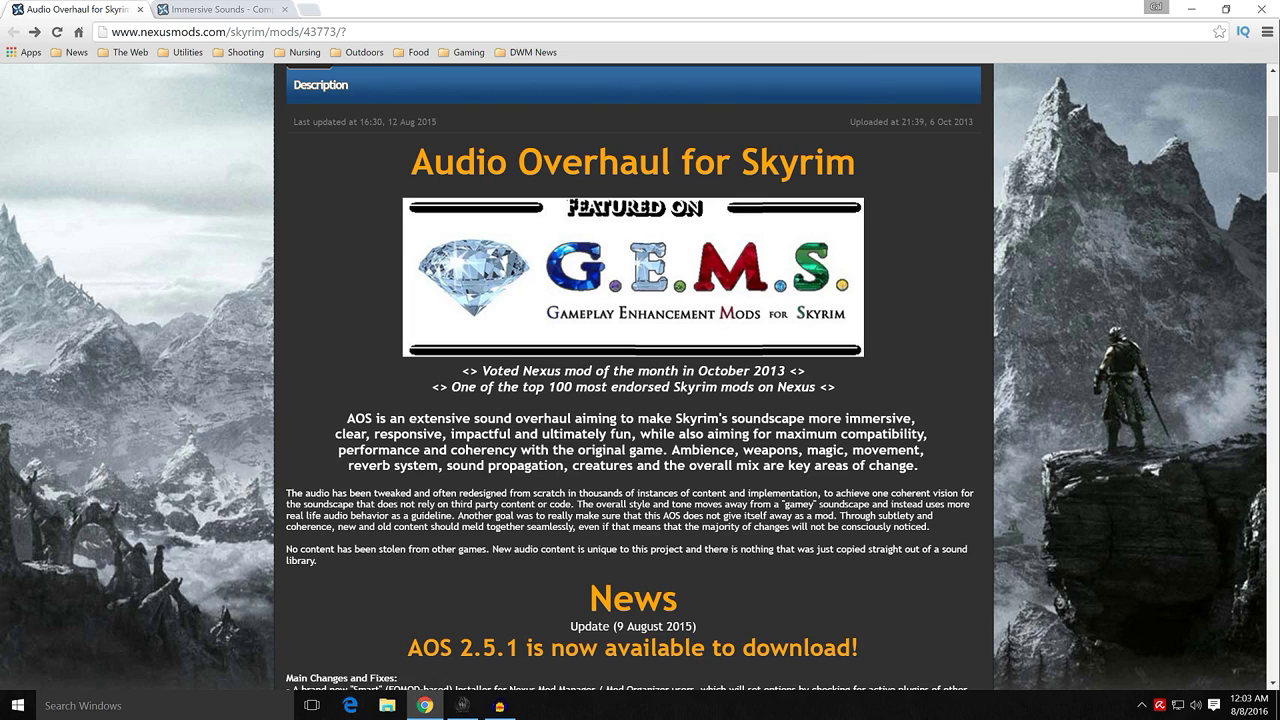
# - Read the Audio Overhaul for Skyrim 2 page's description of key areas of change and its header details
pyautogui.moveTo(671, 450); pyautogui.dragTo(918, 466)
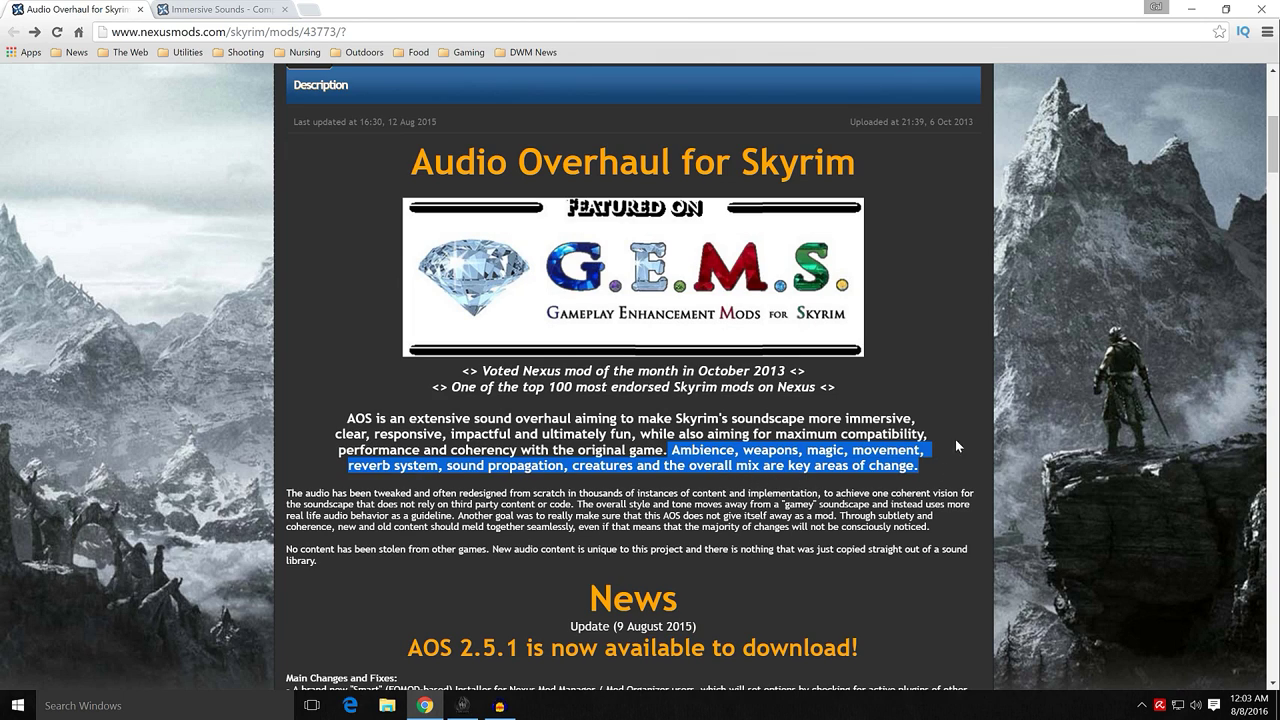
pyautogui.click(854, 381)
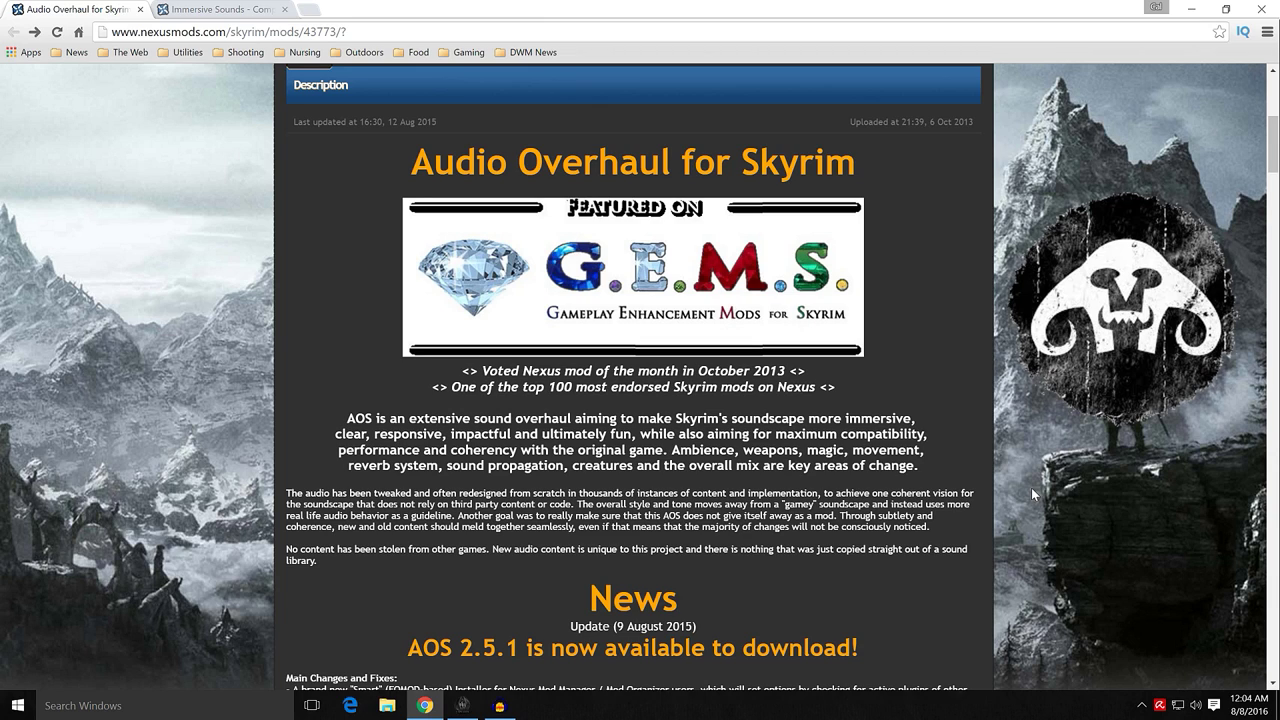
pyautogui.scroll(1, 1034, 488)
pyautogui.scroll(4, 1037, 490)
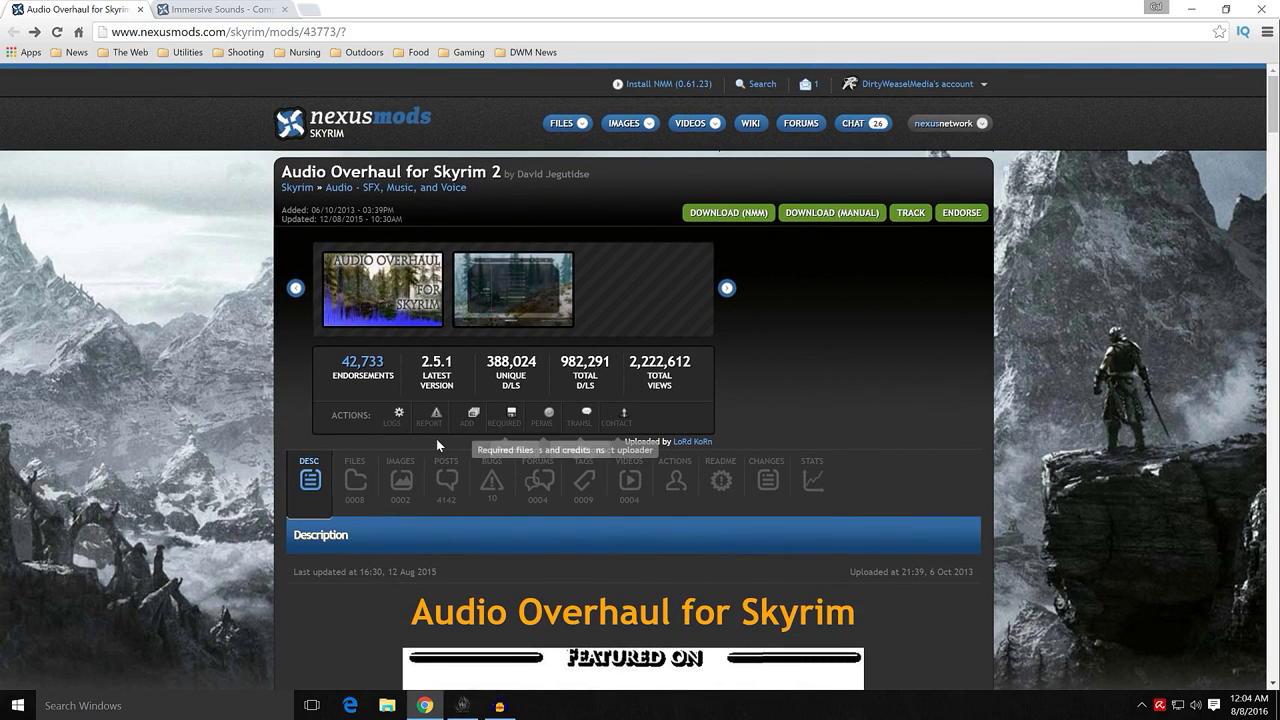
pyautogui.scroll(-2, 194, 400)
pyautogui.scroll(2, 194, 408)
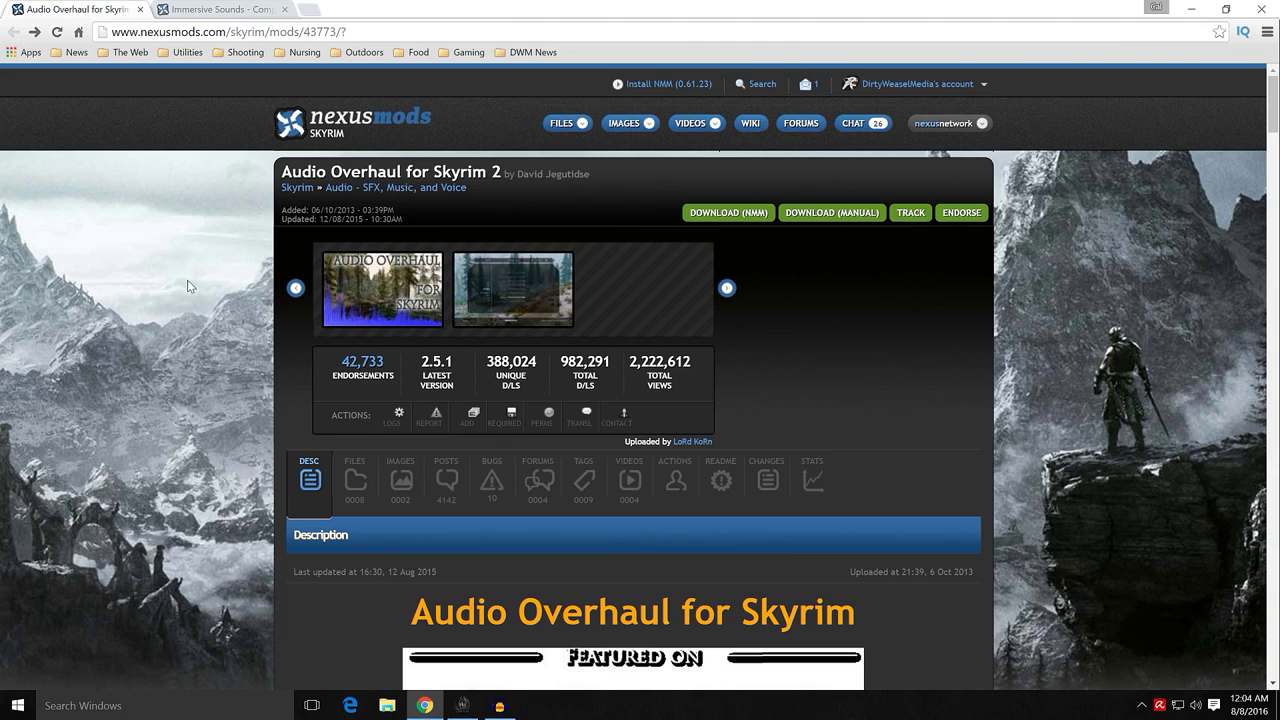
pyautogui.scroll(-3, 172, 362)
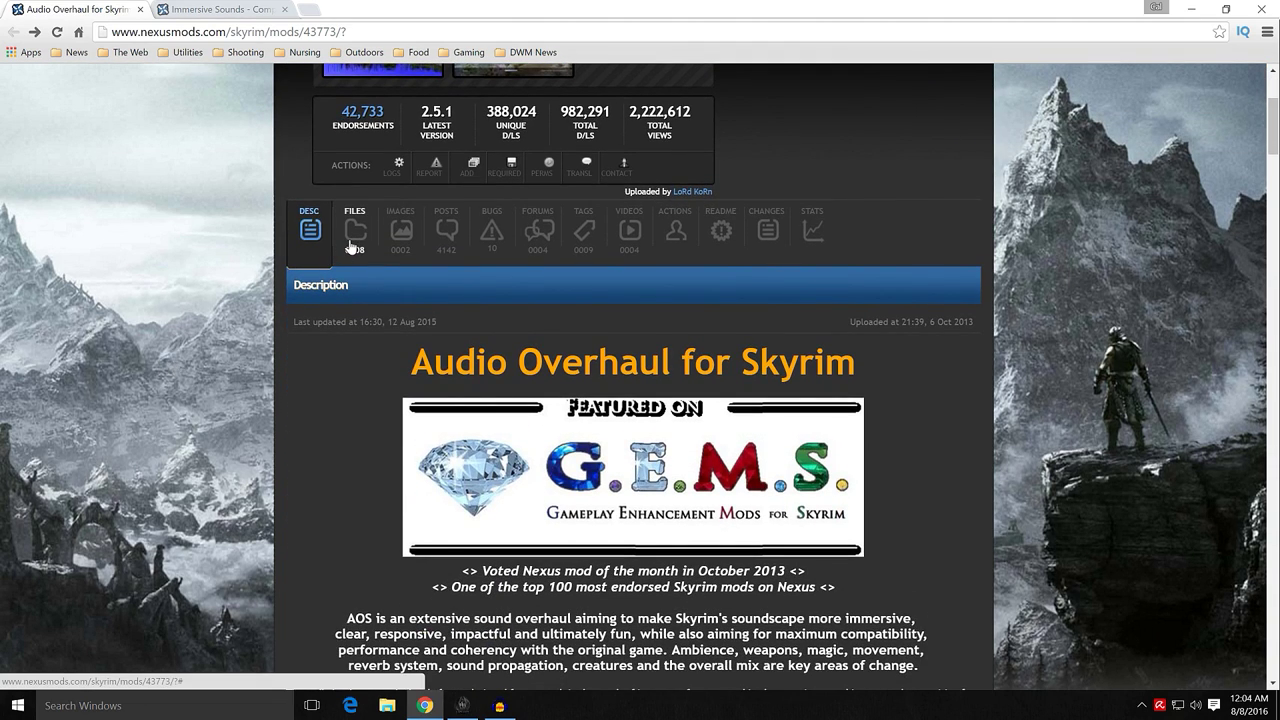
# - Open the mod's files and review the notes for the AOS 2.5.1 Full Installer and Update Installer
pyautogui.click(352, 246)
pyautogui.scroll(-3, 226, 311)
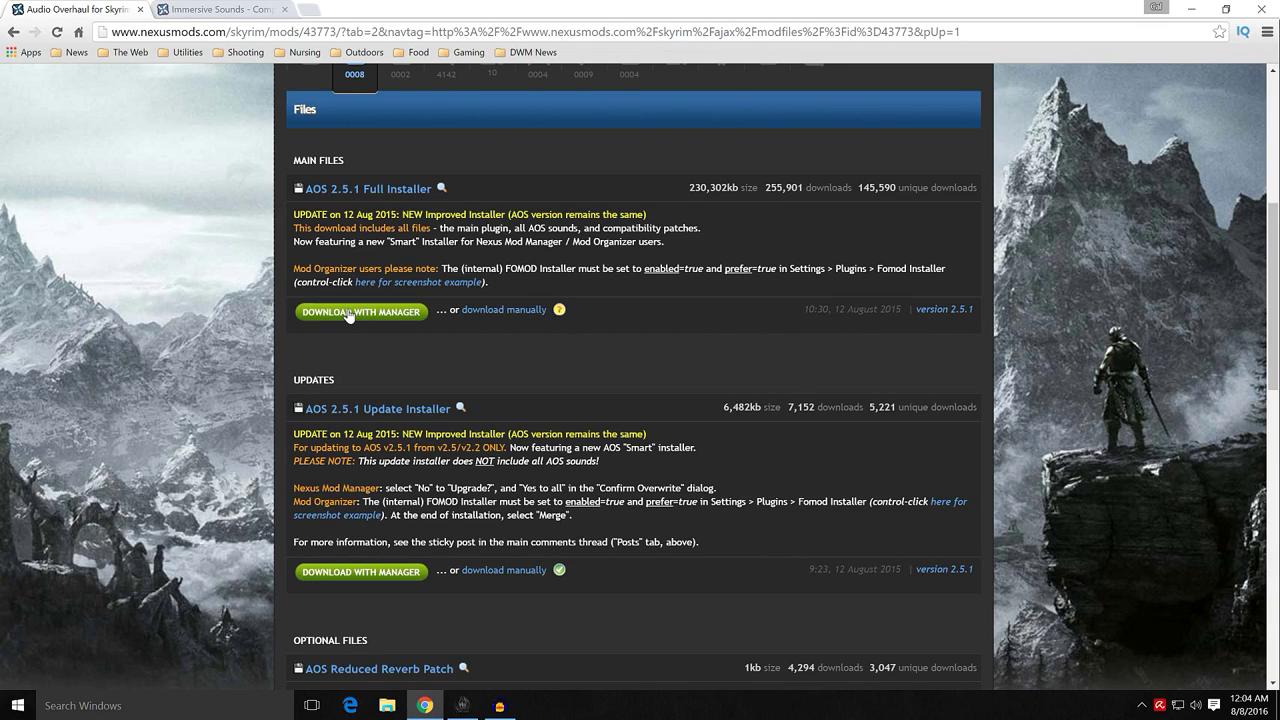
pyautogui.moveTo(293, 268); pyautogui.dragTo(679, 268)
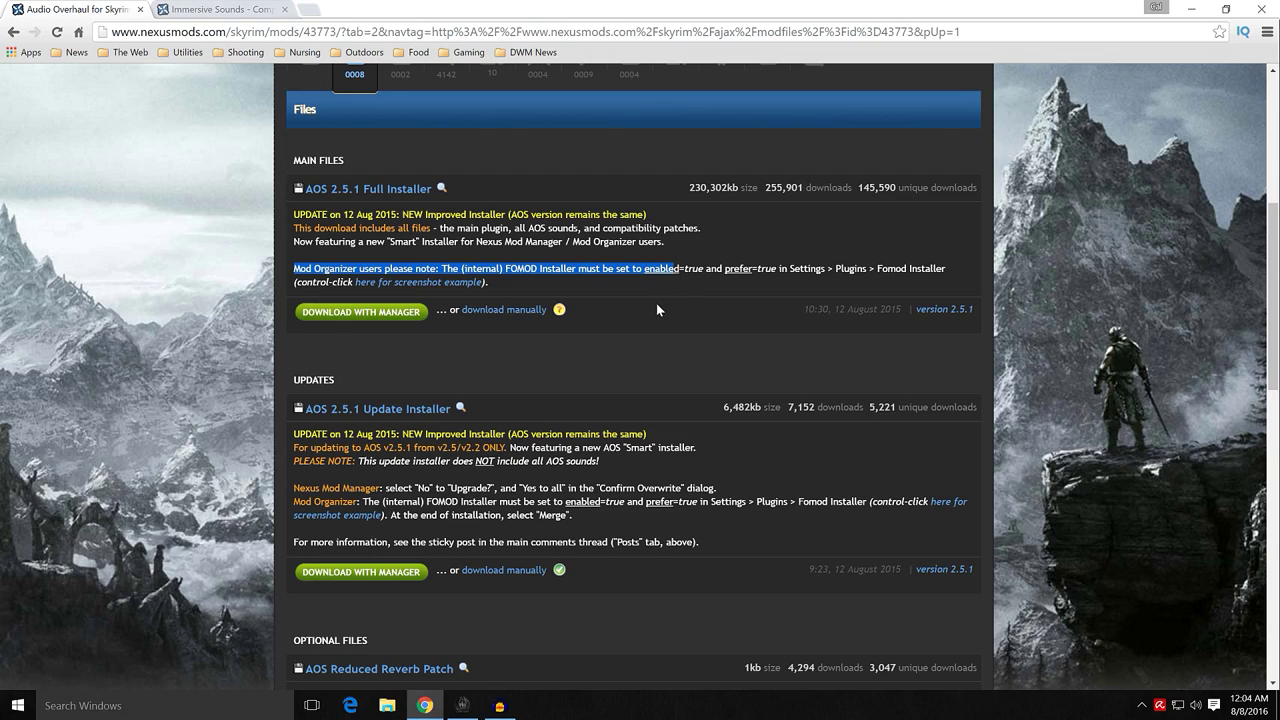
pyautogui.click(688, 291)
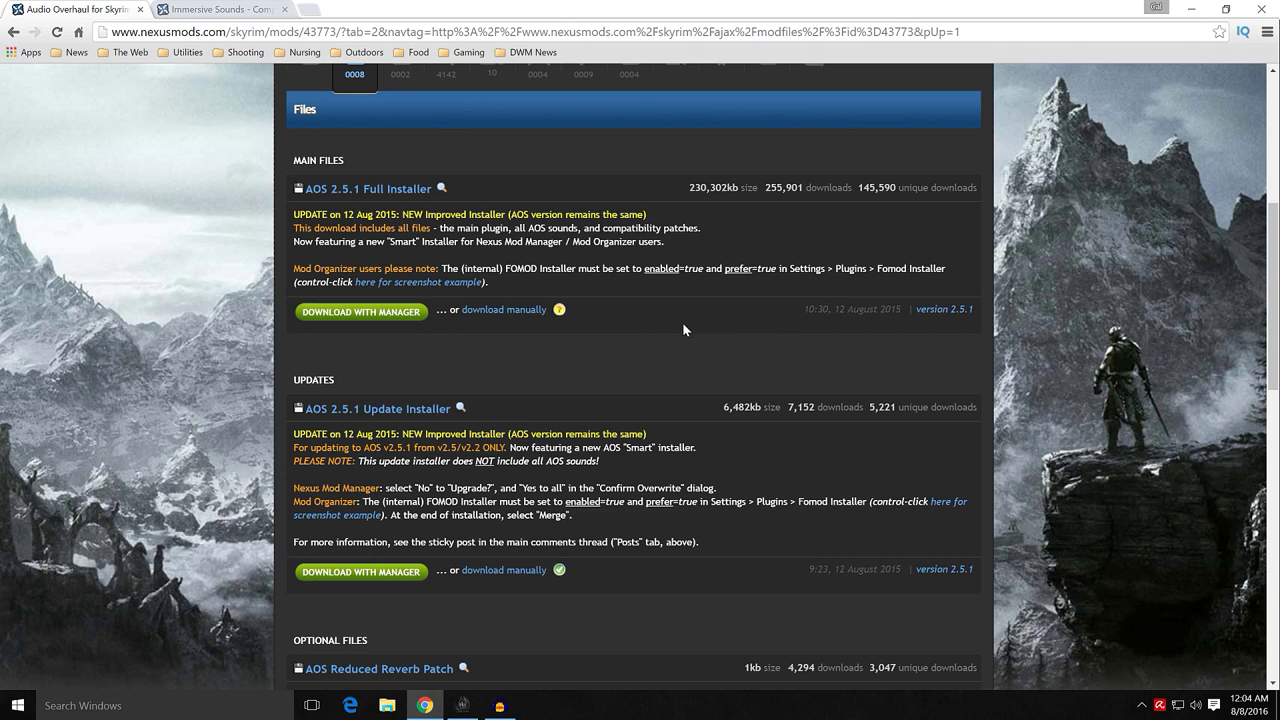
pyautogui.scroll(1, 247, 349)
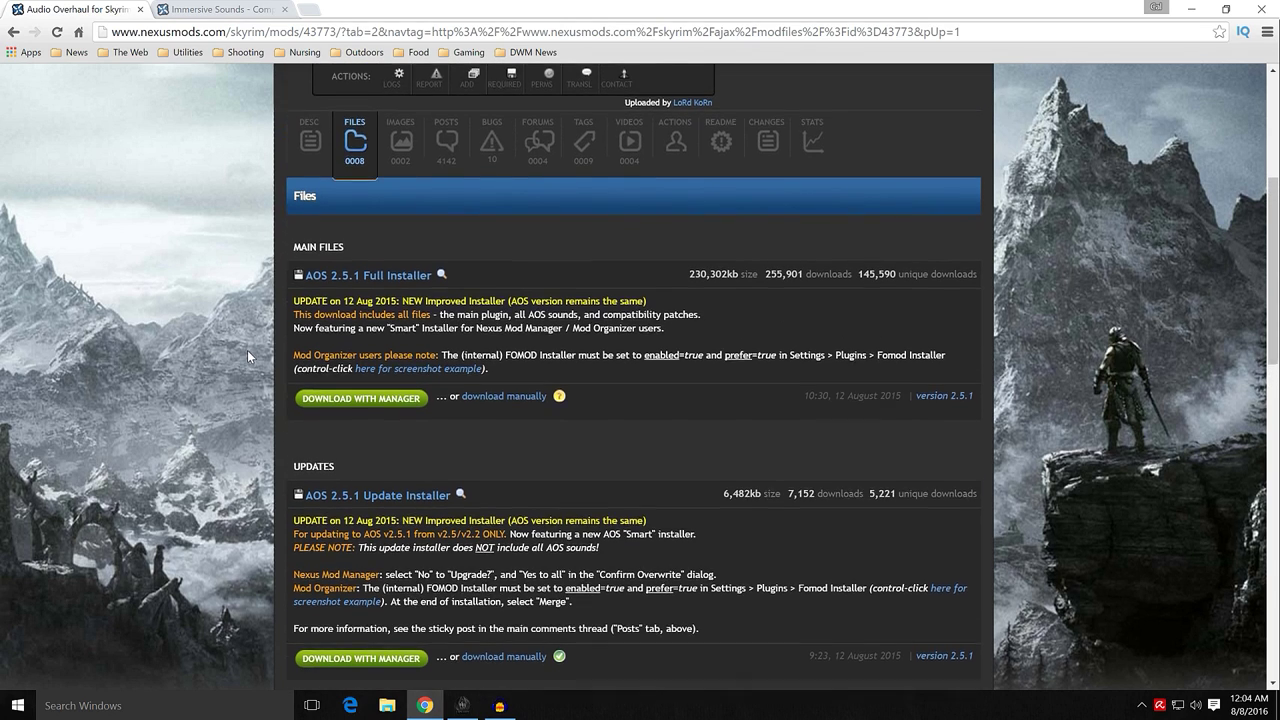
pyautogui.scroll(-2, 247, 350)
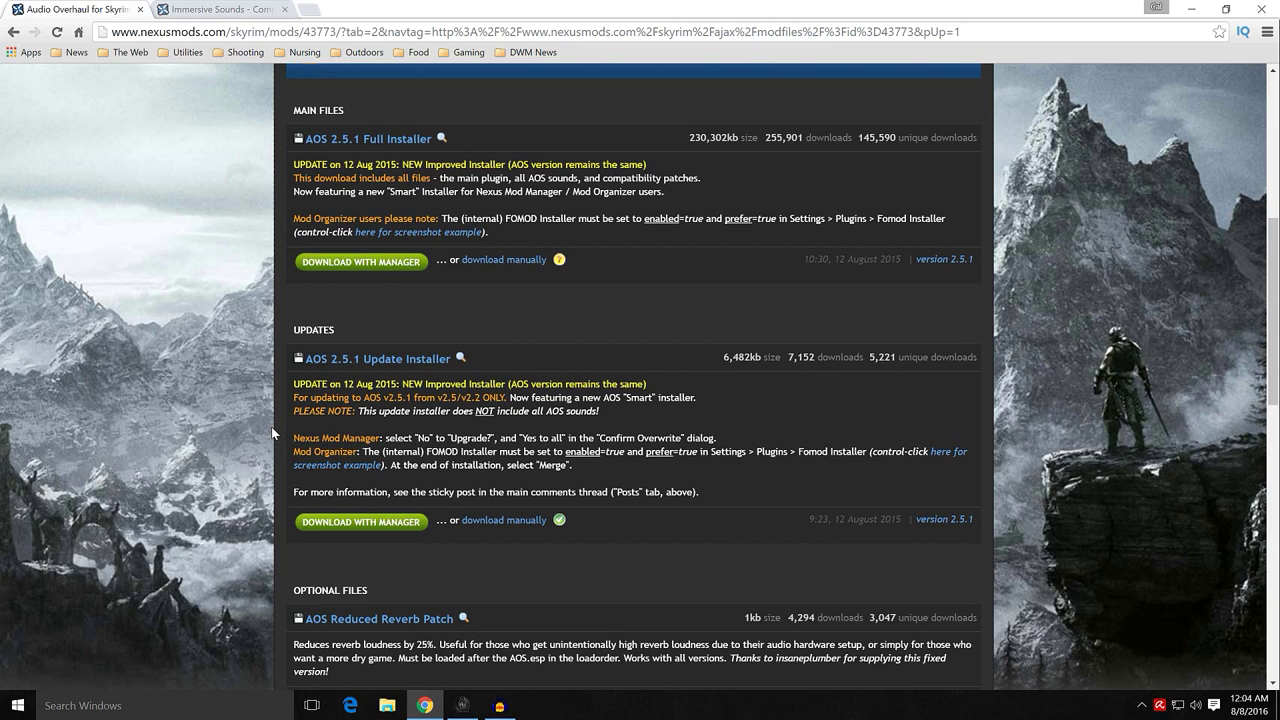
pyautogui.scroll(1, 270, 425)
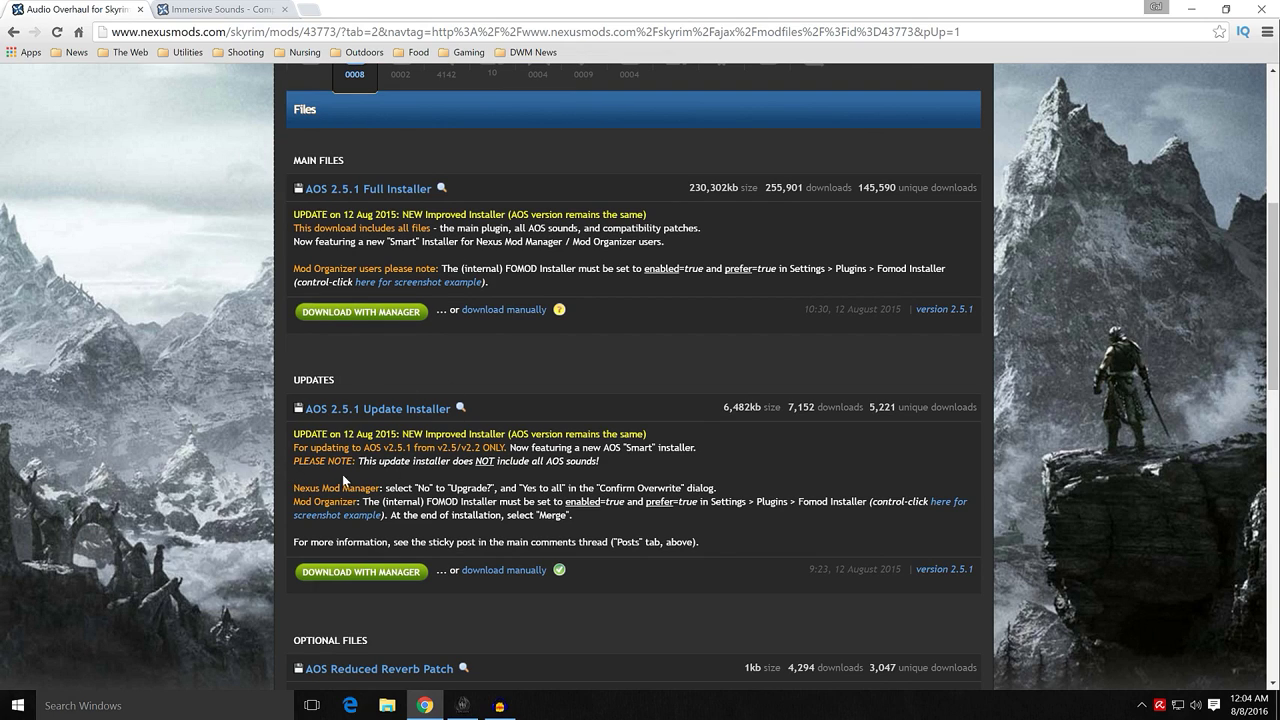
pyautogui.scroll(4, 258, 424)
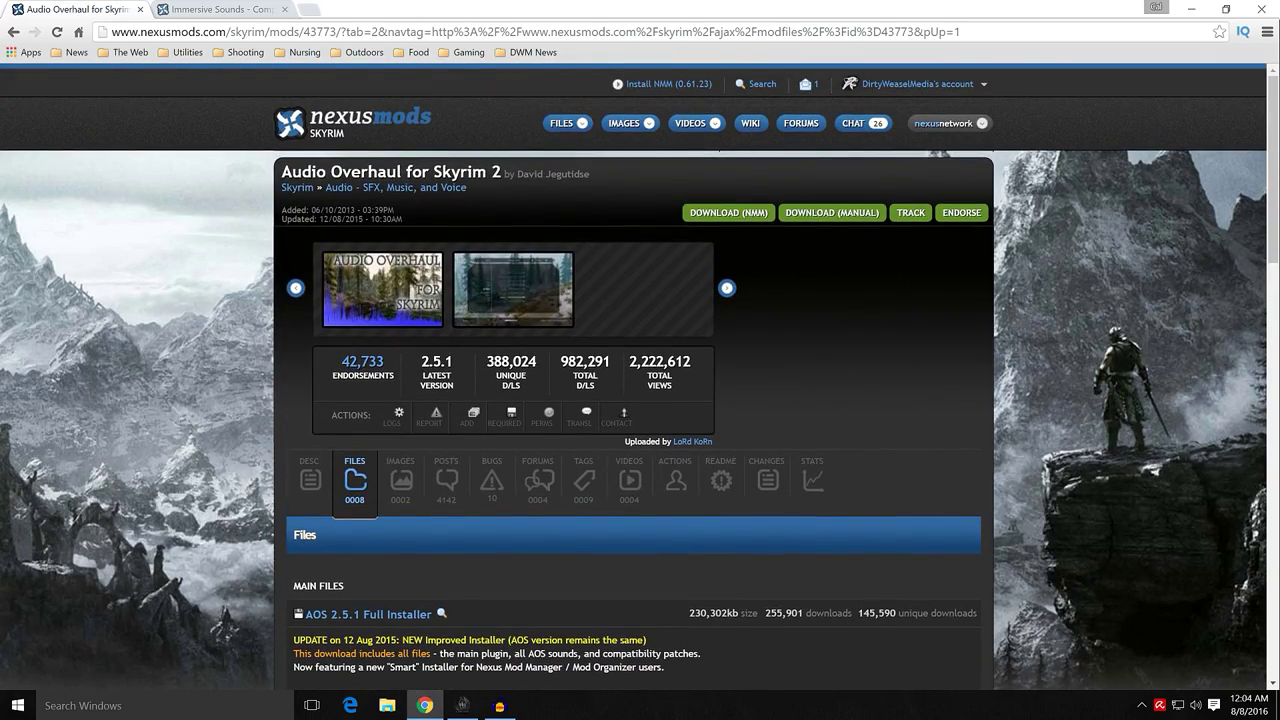
# - Switch to Mod Organizer, start installing the downloaded AOS 2.5.1 Full Install archive and enlarge the installer dialog
pyautogui.click(1191, 9)
pyautogui.click(462, 705)
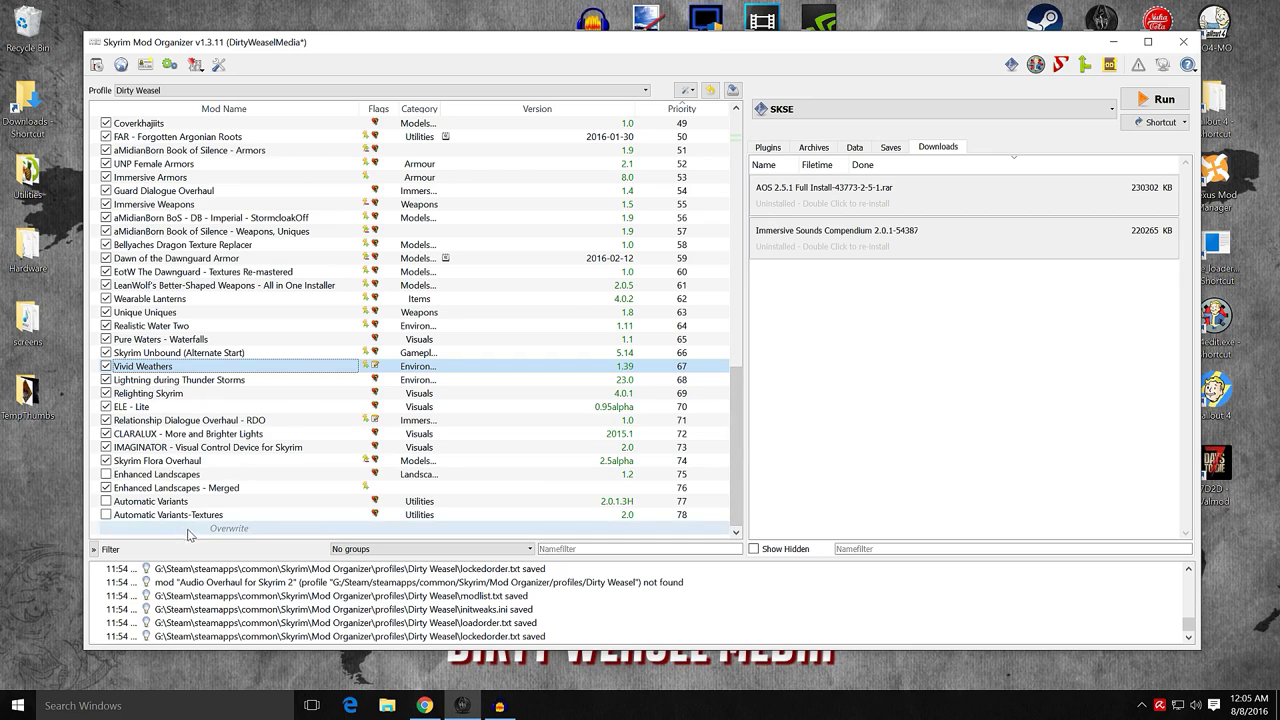
pyautogui.doubleClick(845, 202)
pyautogui.moveTo(617, 211); pyautogui.dragTo(602, 166)
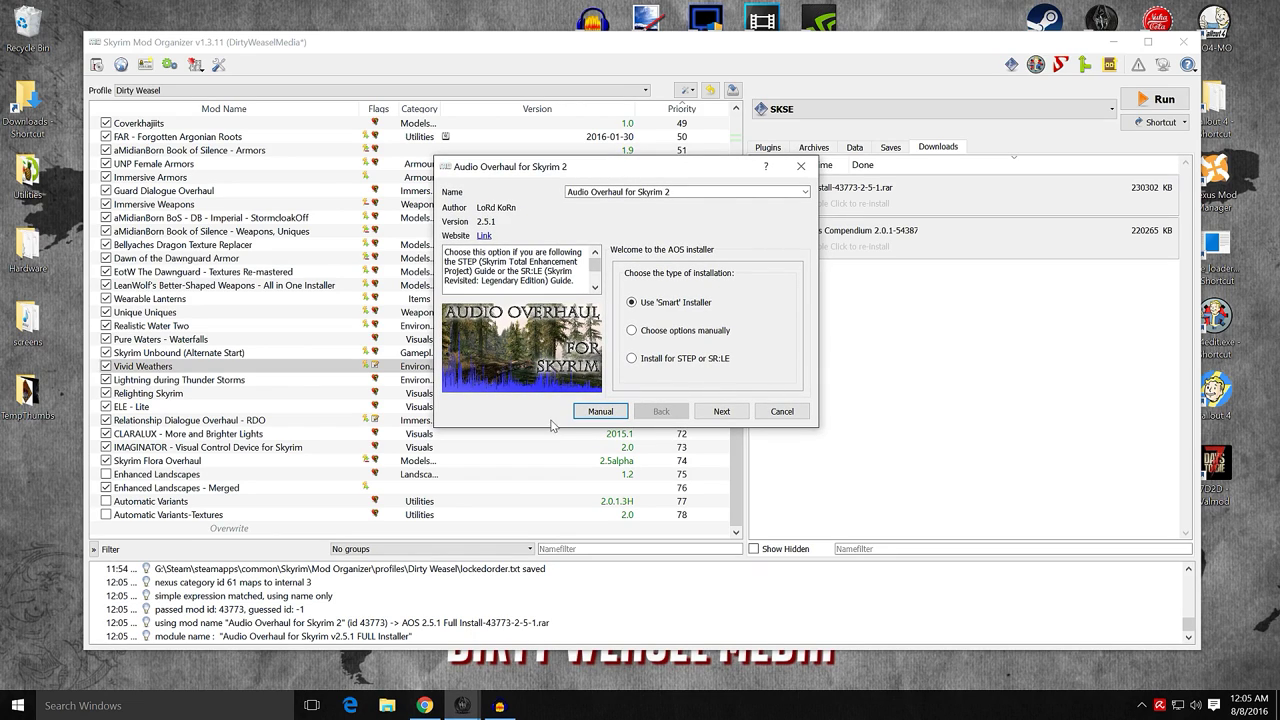
pyautogui.moveTo(552, 426); pyautogui.dragTo(543, 563)
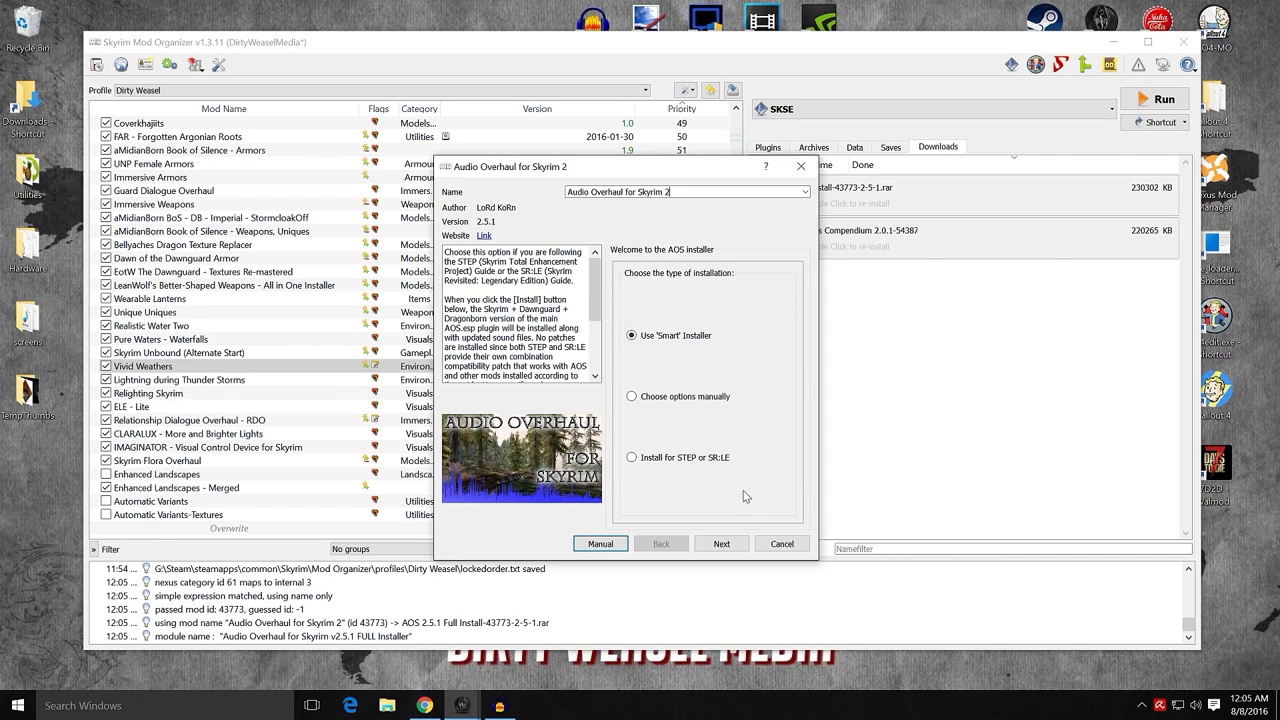
# - Advance the AOS installer using the 'Smart' Installer, the Skyrim + DG + DB main plugin and the preselected part 1 compatibility options
pyautogui.click(722, 545)
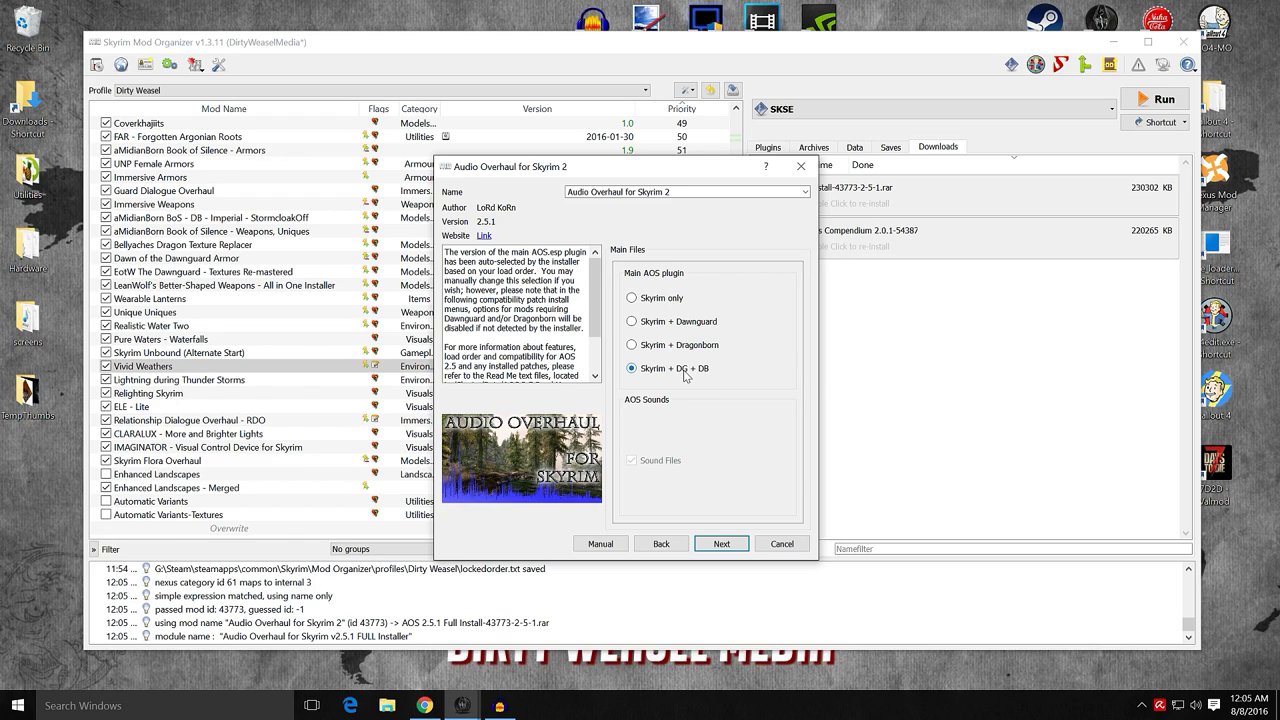
pyautogui.click(718, 546)
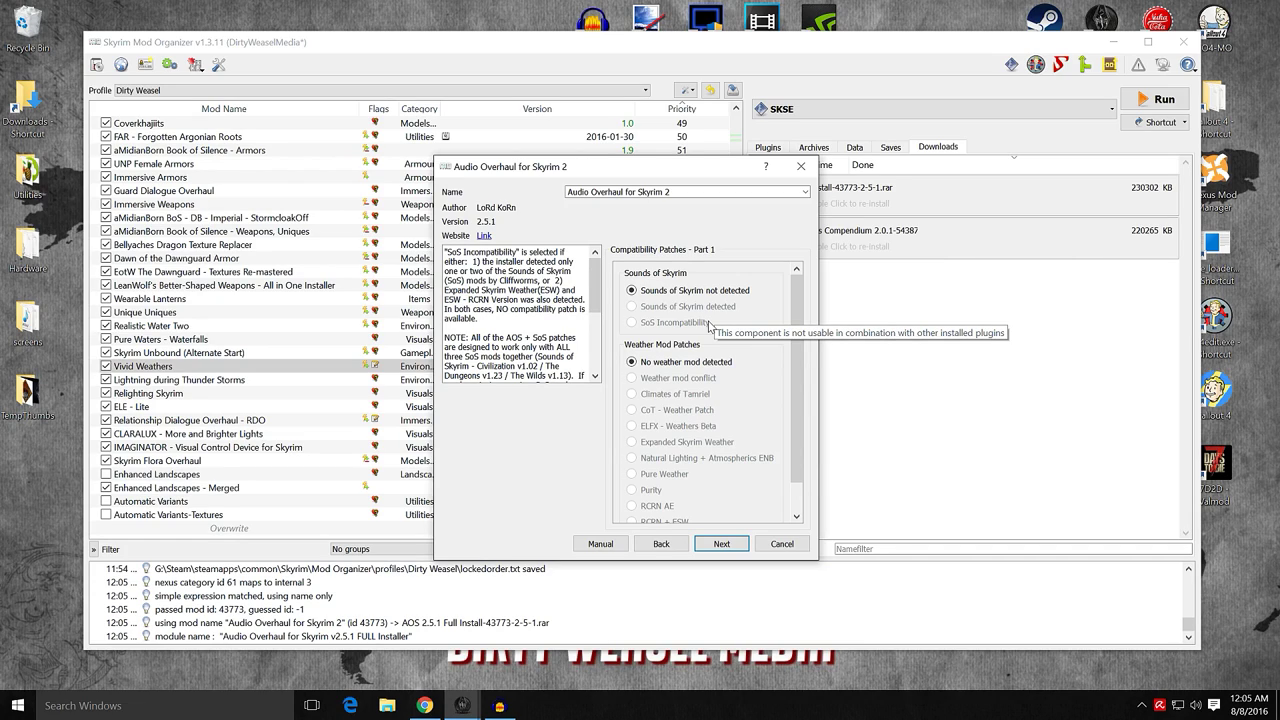
pyautogui.scroll(-1, 800, 365)
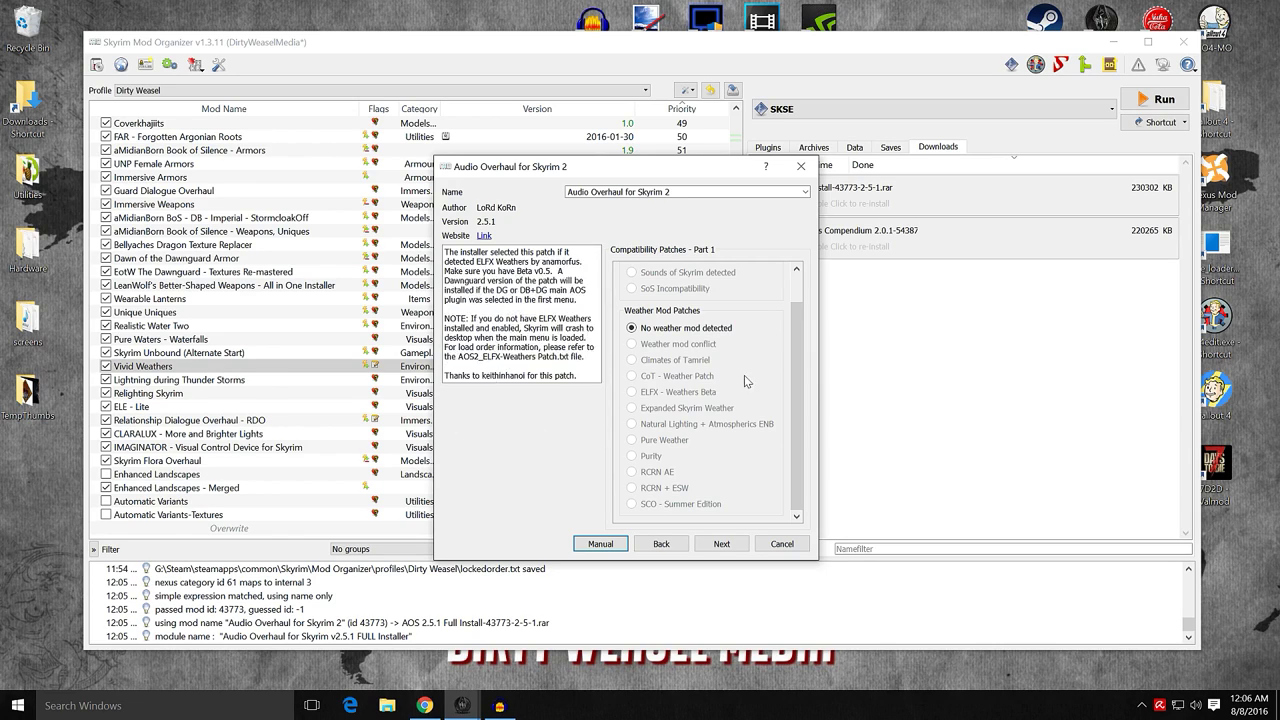
pyautogui.click(721, 543)
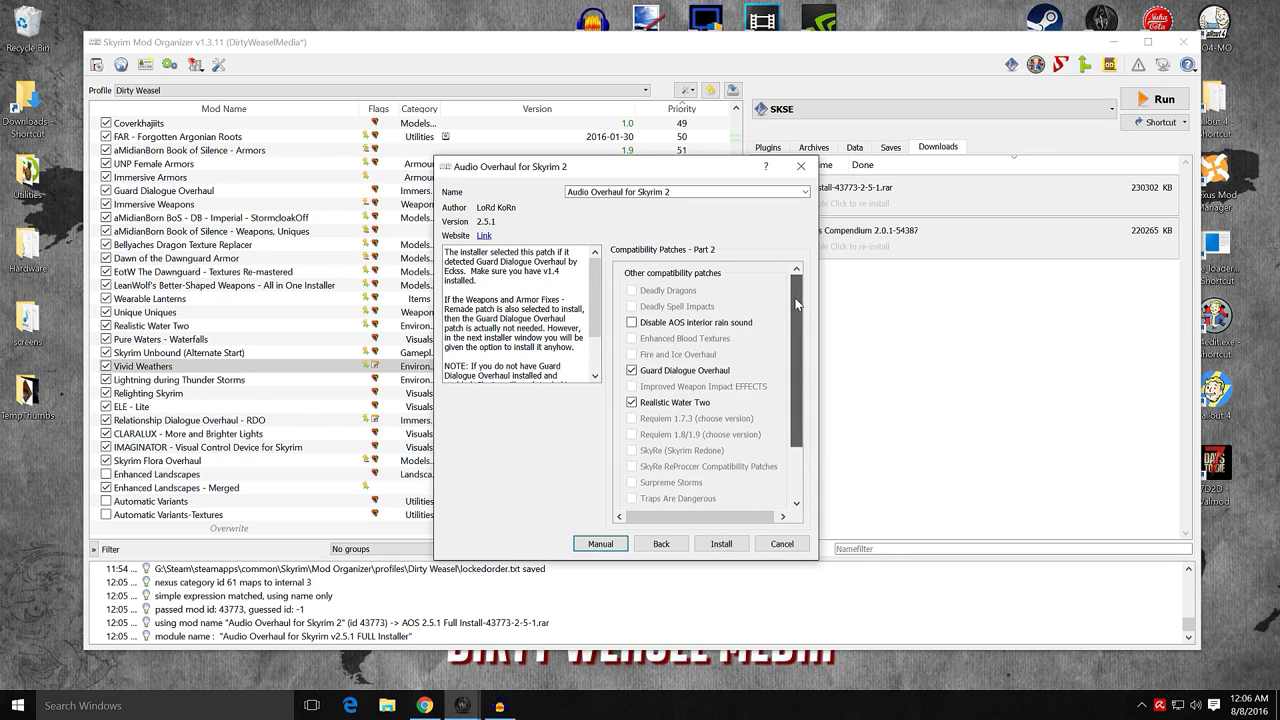
# - Review the part 2 compatibility patches, keep Guard Dialogue Overhaul, Realistic Water Two and Unique Uniques selected, and install the mod
pyautogui.scroll(-2, 797, 300)
pyautogui.scroll(3, 801, 390)
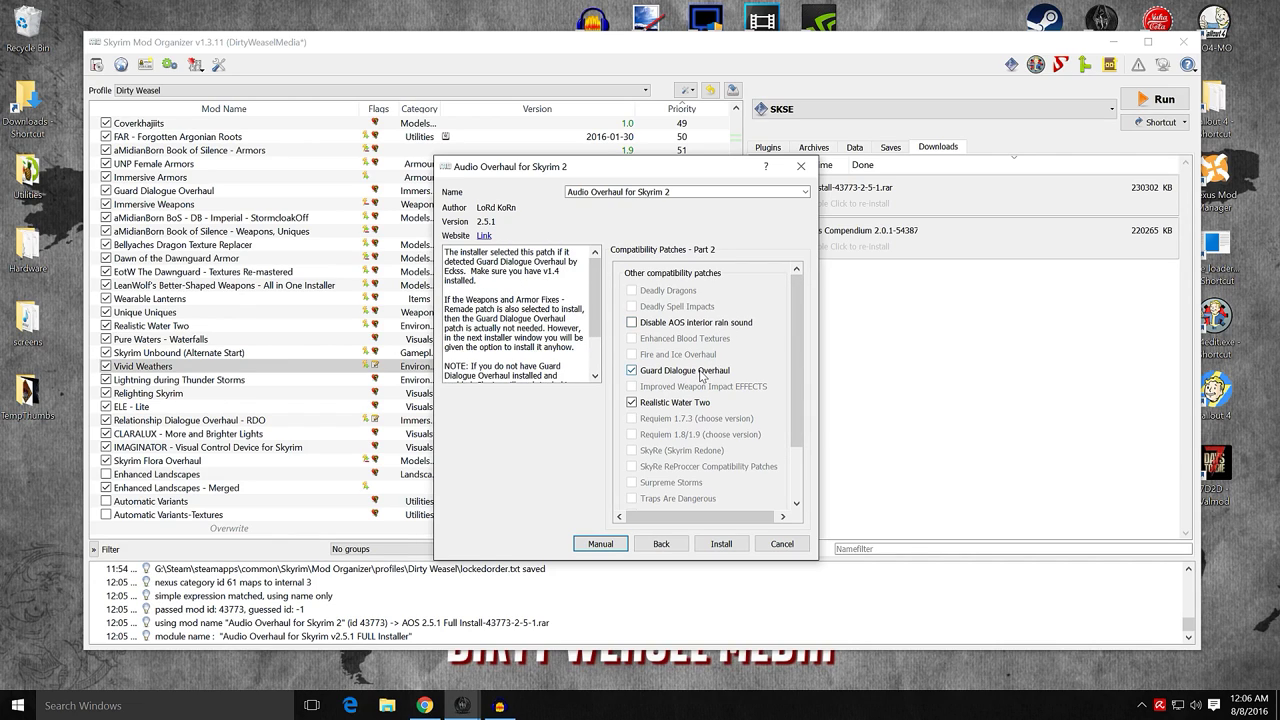
pyautogui.moveTo(791, 350)
pyautogui.mouseDown()
pyautogui.moveTo(795, 403)
pyautogui.moveTo(800, 330)
pyautogui.mouseUp()
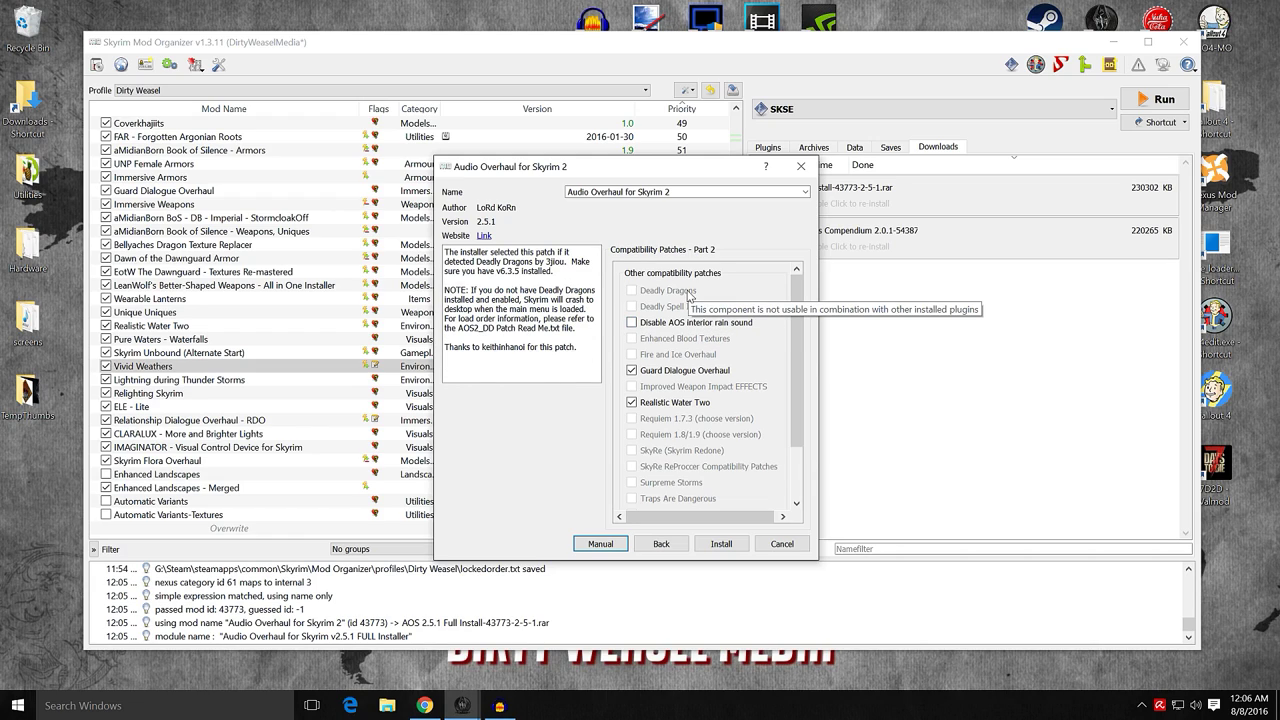
pyautogui.moveTo(792, 302); pyautogui.dragTo(799, 401)
pyautogui.scroll(2, 797, 360)
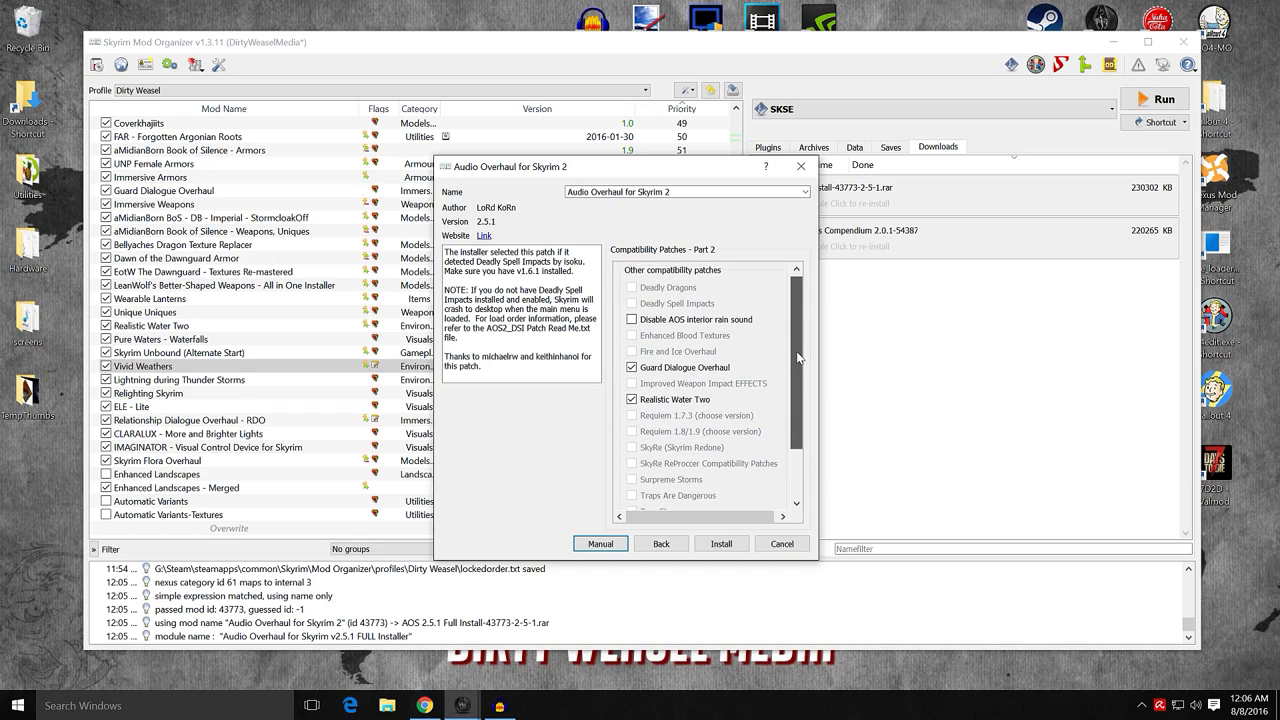
pyautogui.moveTo(797, 328); pyautogui.dragTo(799, 391)
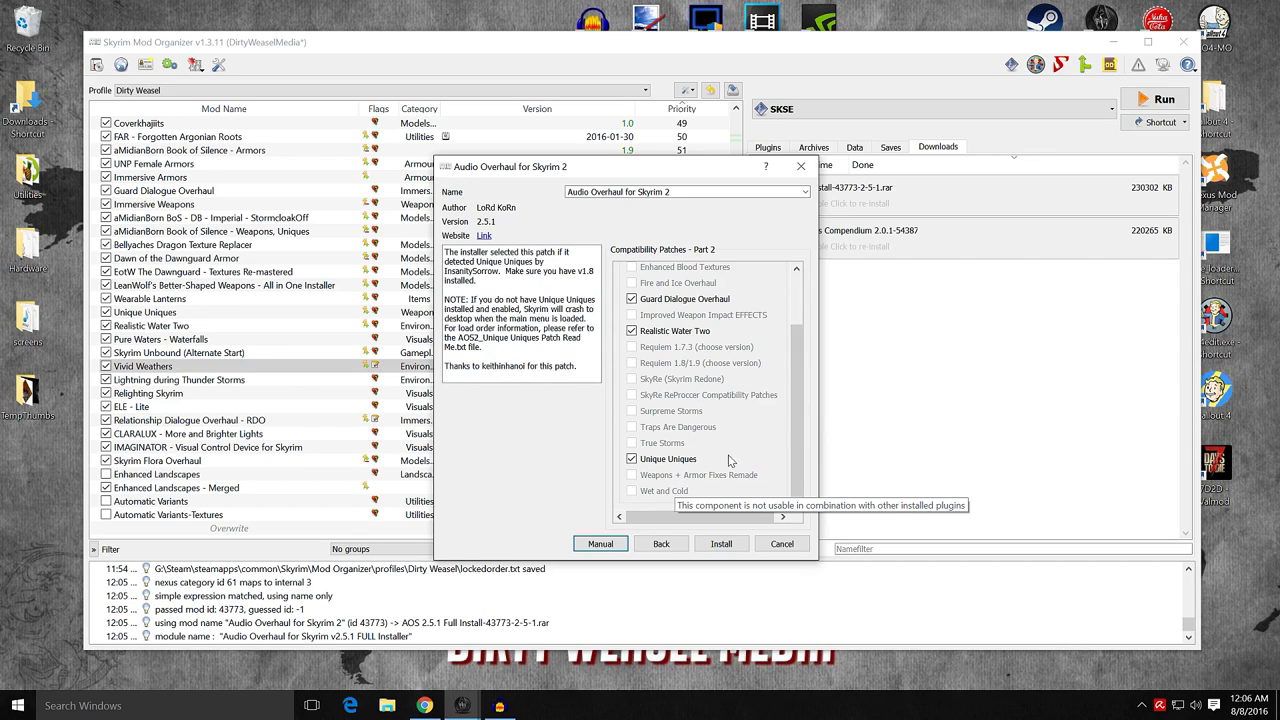
pyautogui.scroll(2, 795, 318)
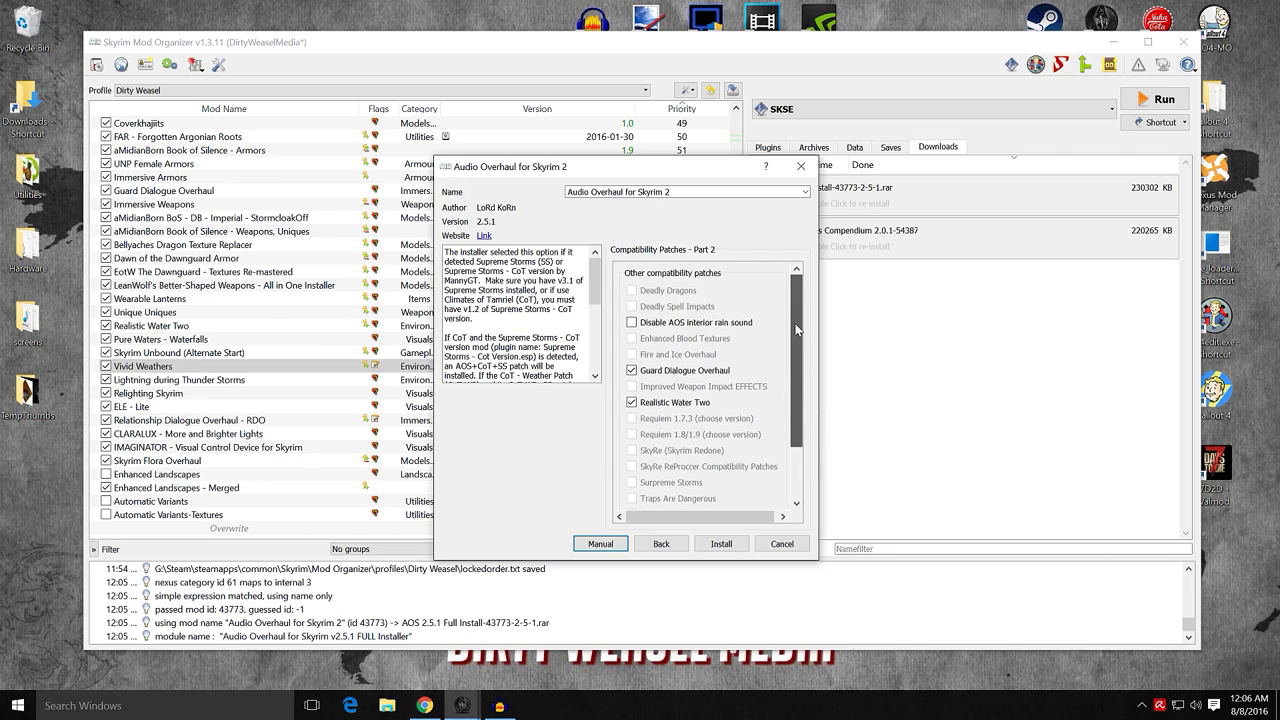
pyautogui.moveTo(798, 319); pyautogui.dragTo(796, 389)
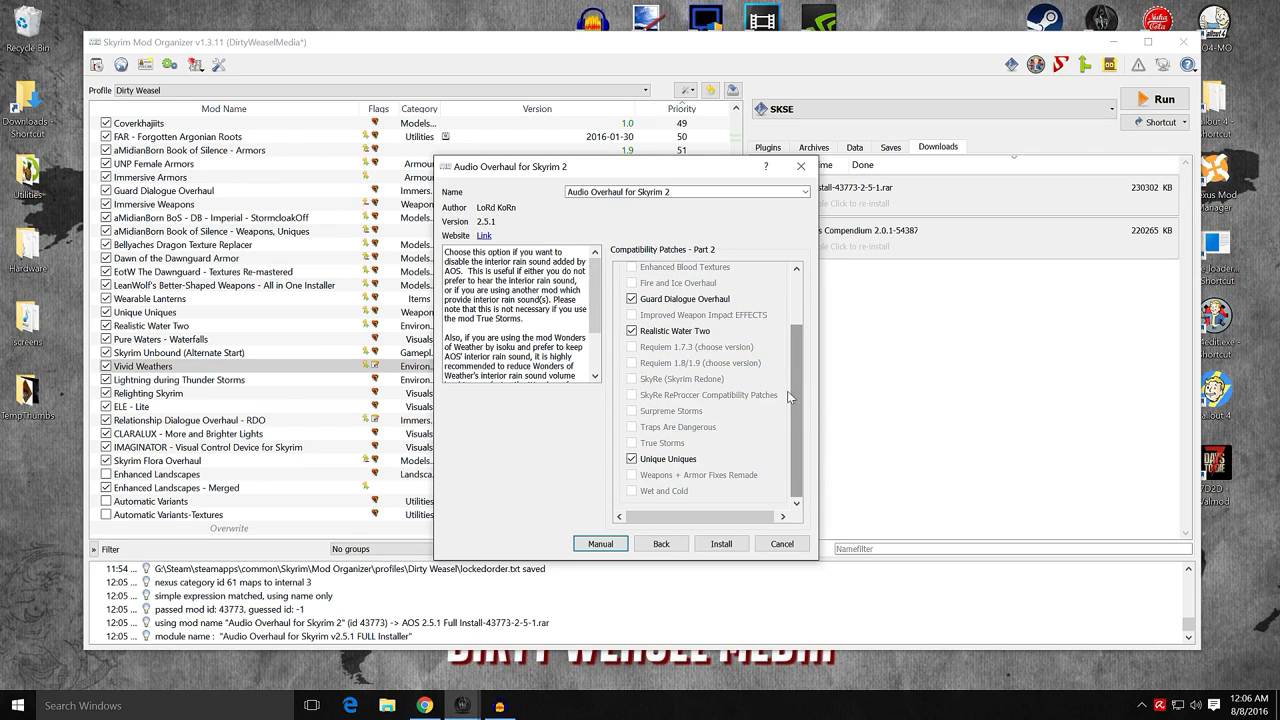
pyautogui.click(719, 544)
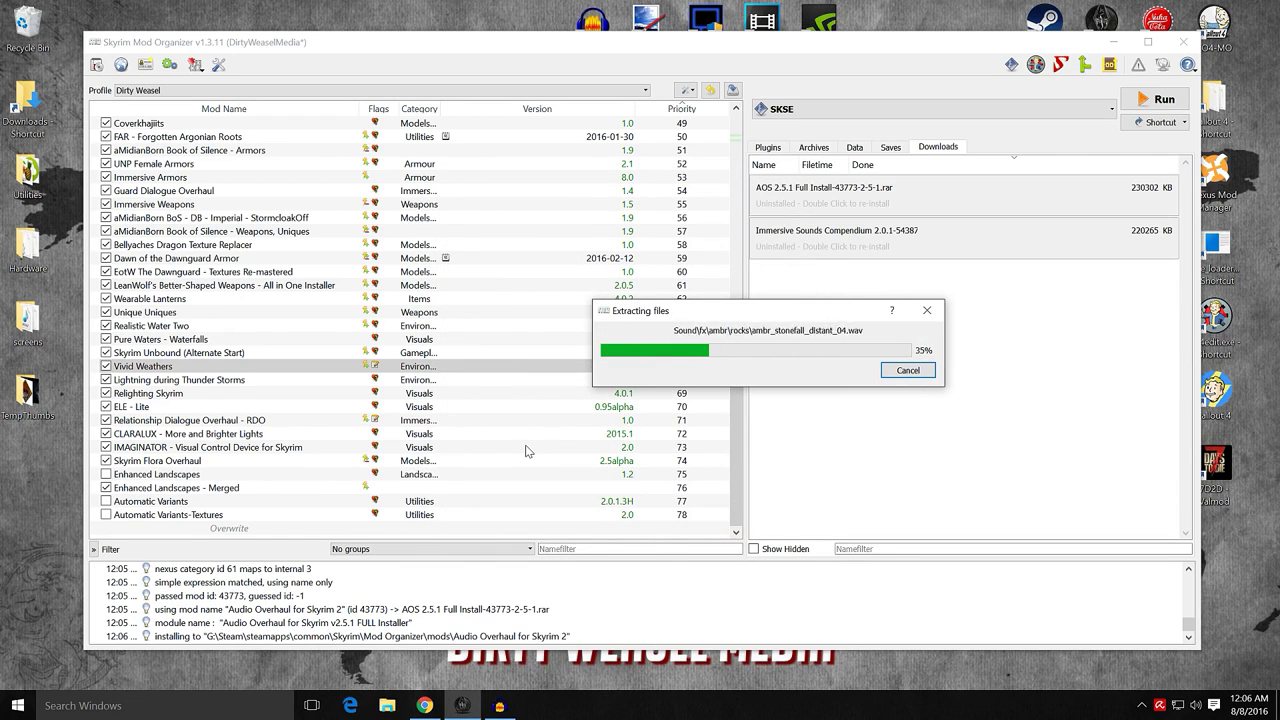
# - Enable Audio Overhaul for Skyrim 2 in the mod list and inspect its AOS plugins at the end of the plugin list
pyautogui.click(130, 516)
pyautogui.click(105, 515)
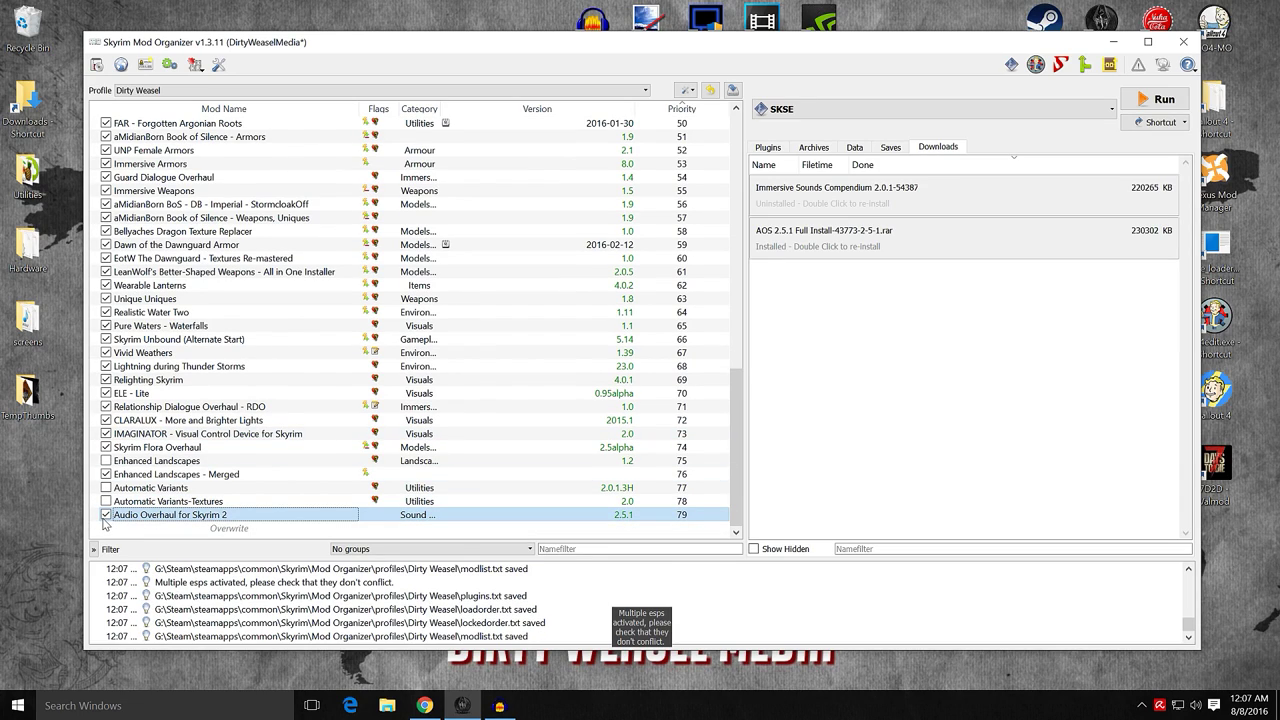
pyautogui.click(768, 147)
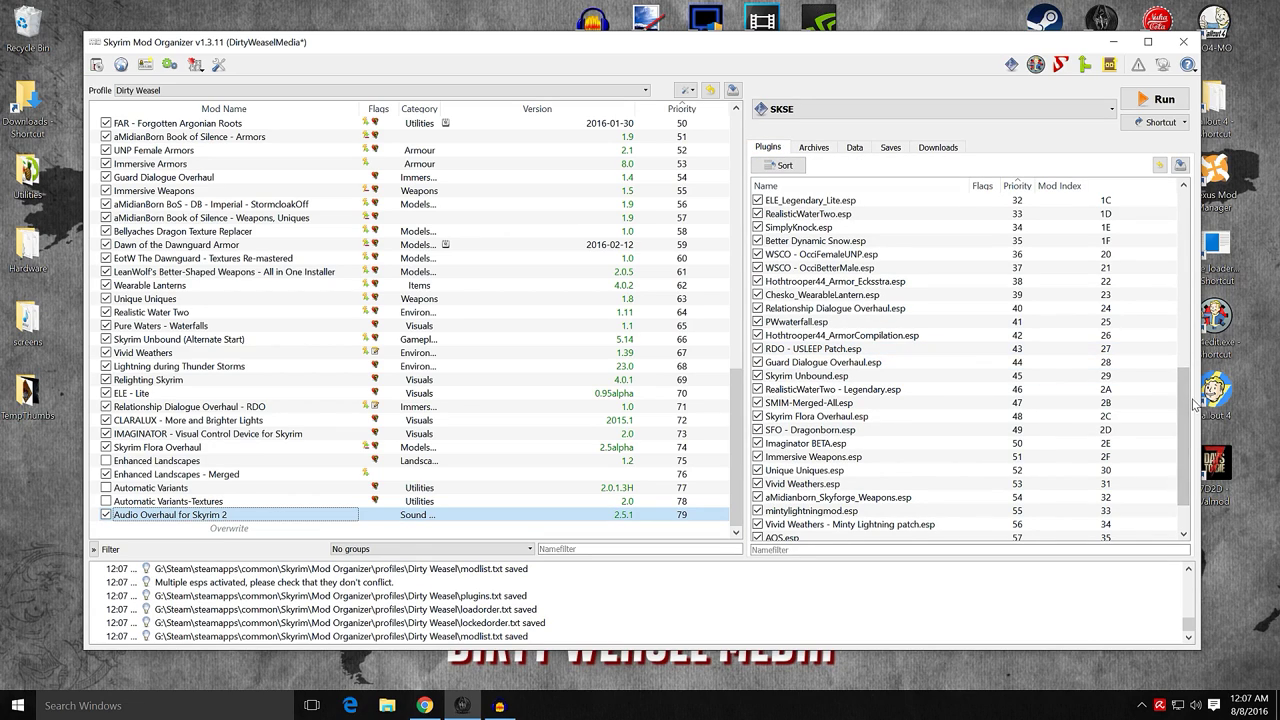
pyautogui.moveTo(1180, 367); pyautogui.dragTo(1190, 505)
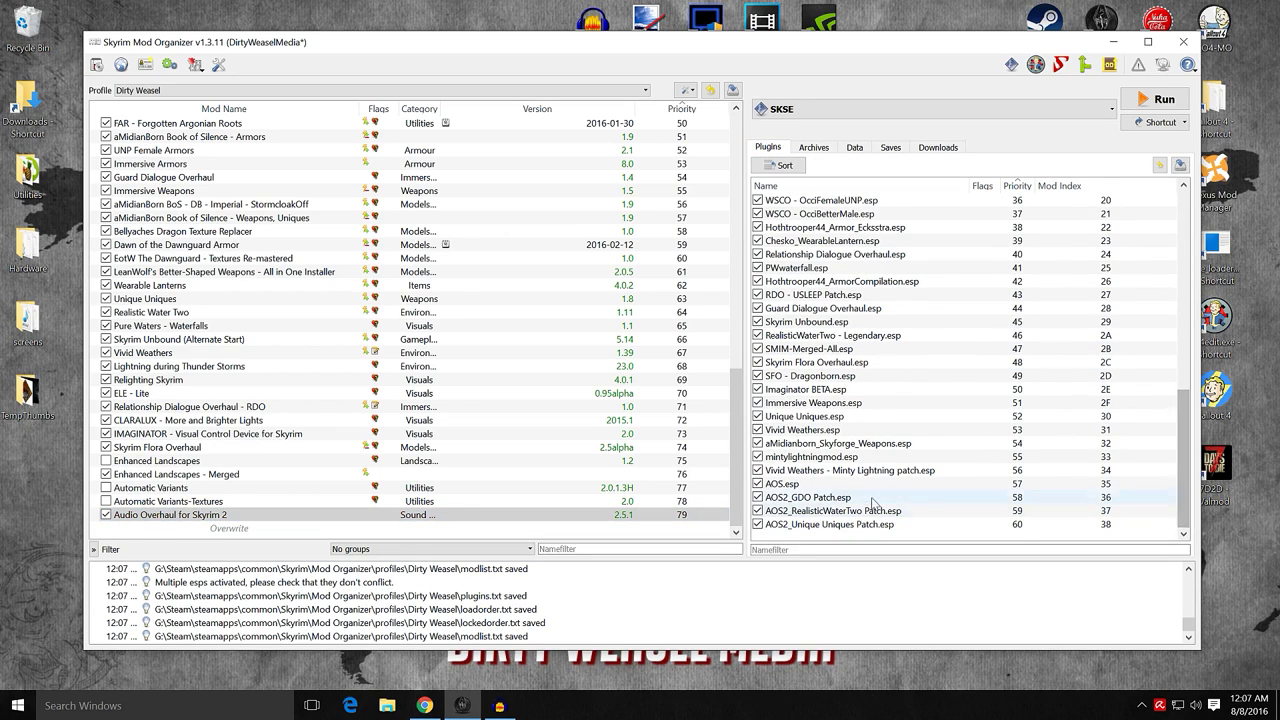
pyautogui.moveTo(813, 498)
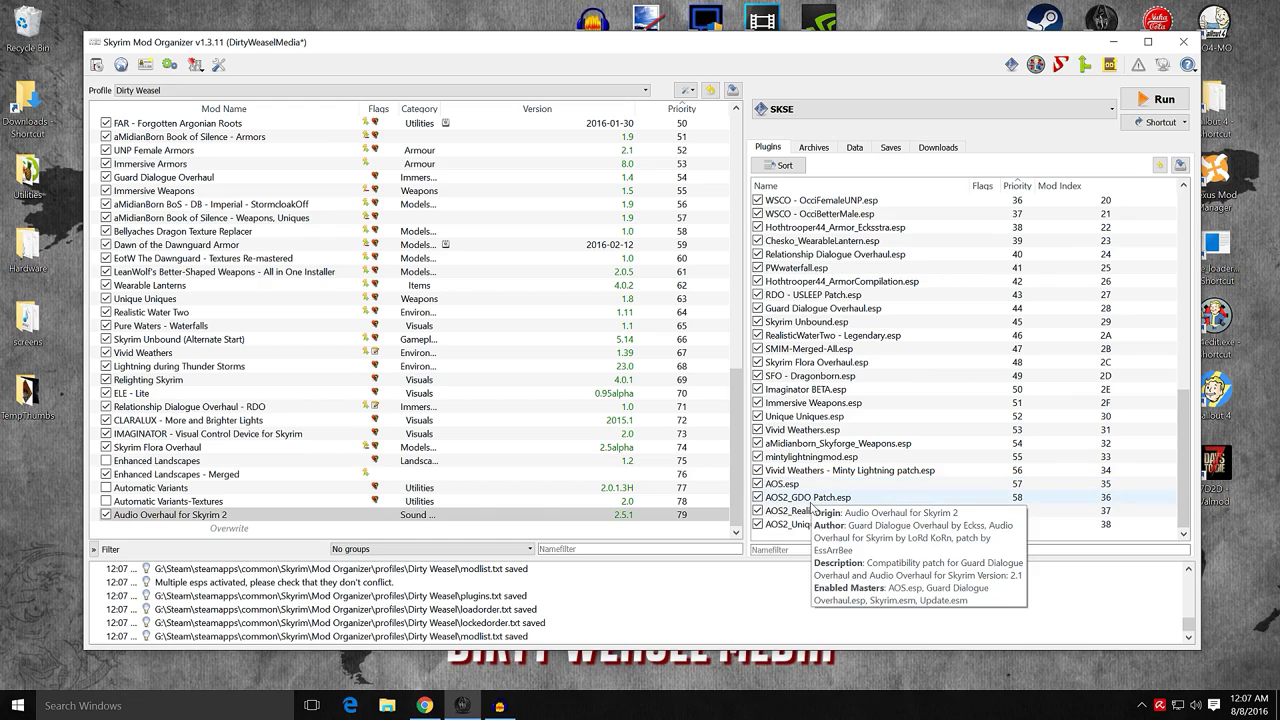
pyautogui.moveTo(813, 530)
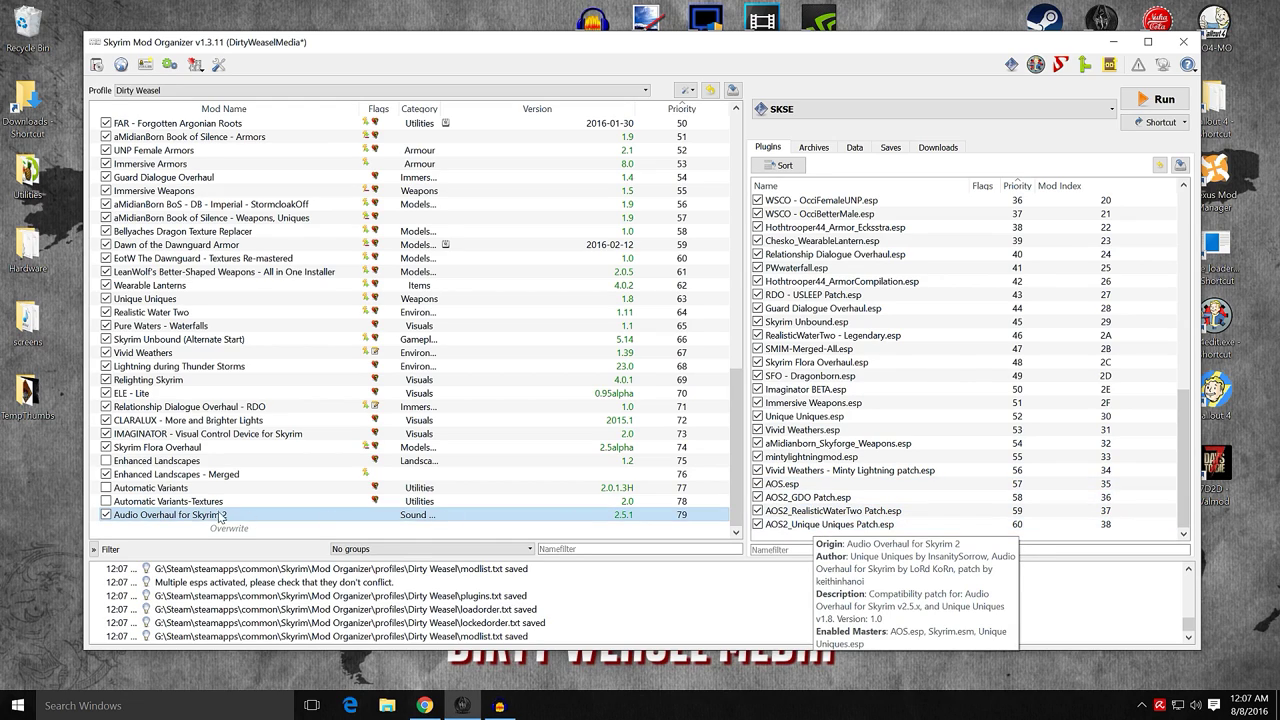
# - Move Audio Overhaul for Skyrim 2 directly above Vivid Weathers, and place AOS.esp between CLARALUX.esp and RelightingSkyrim_Legendary.esp in the plugin order
pyautogui.click(178, 515)
pyautogui.click(288, 516)
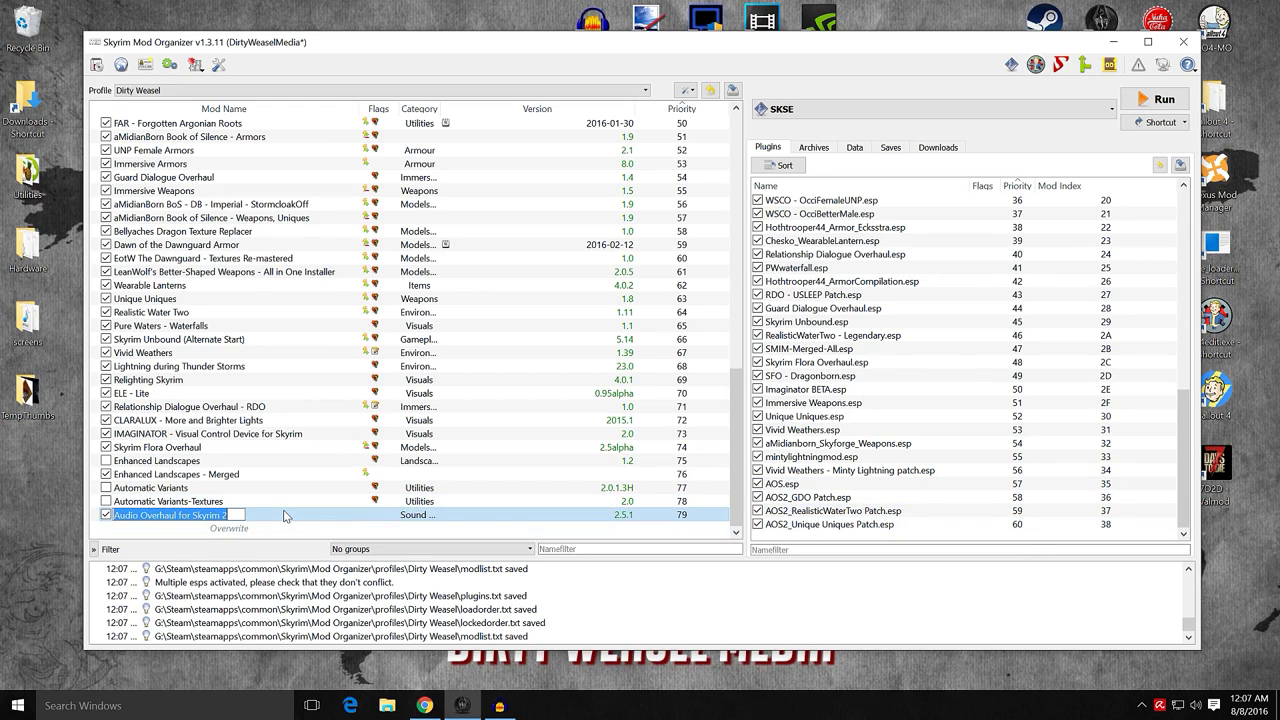
pyautogui.moveTo(307, 521); pyautogui.dragTo(310, 352)
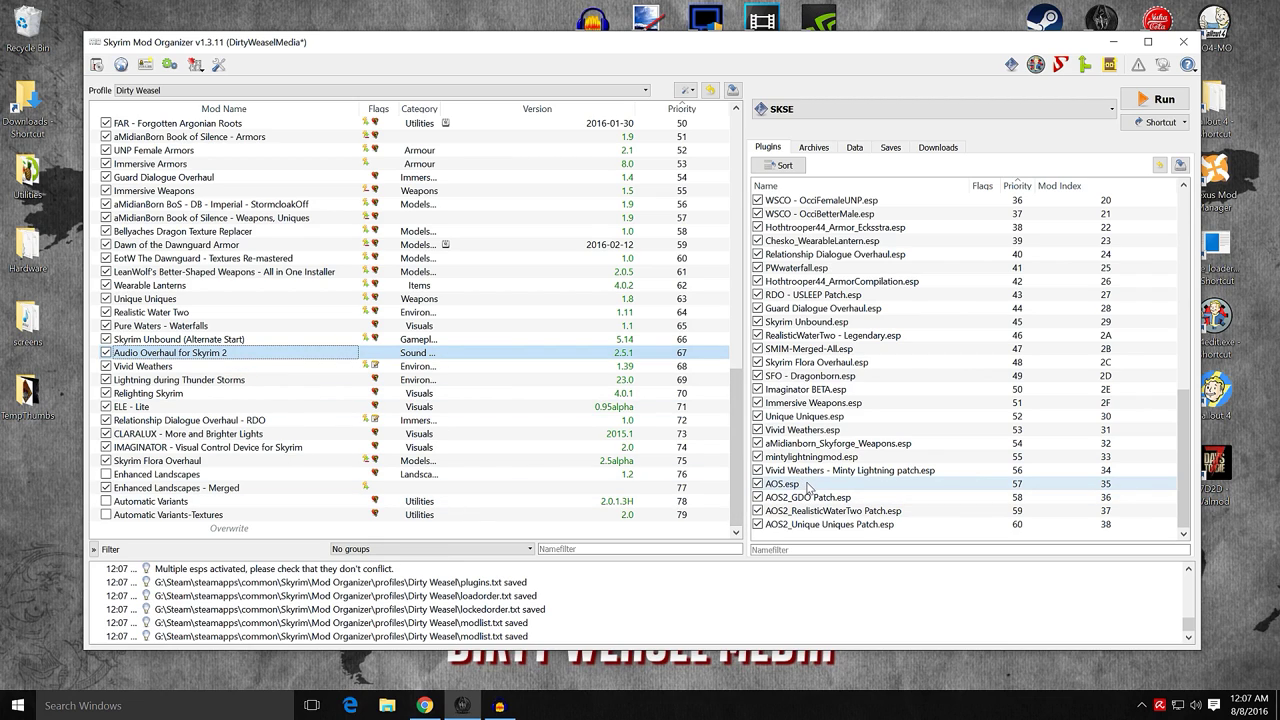
pyautogui.moveTo(808, 487); pyautogui.dragTo(858, 255)
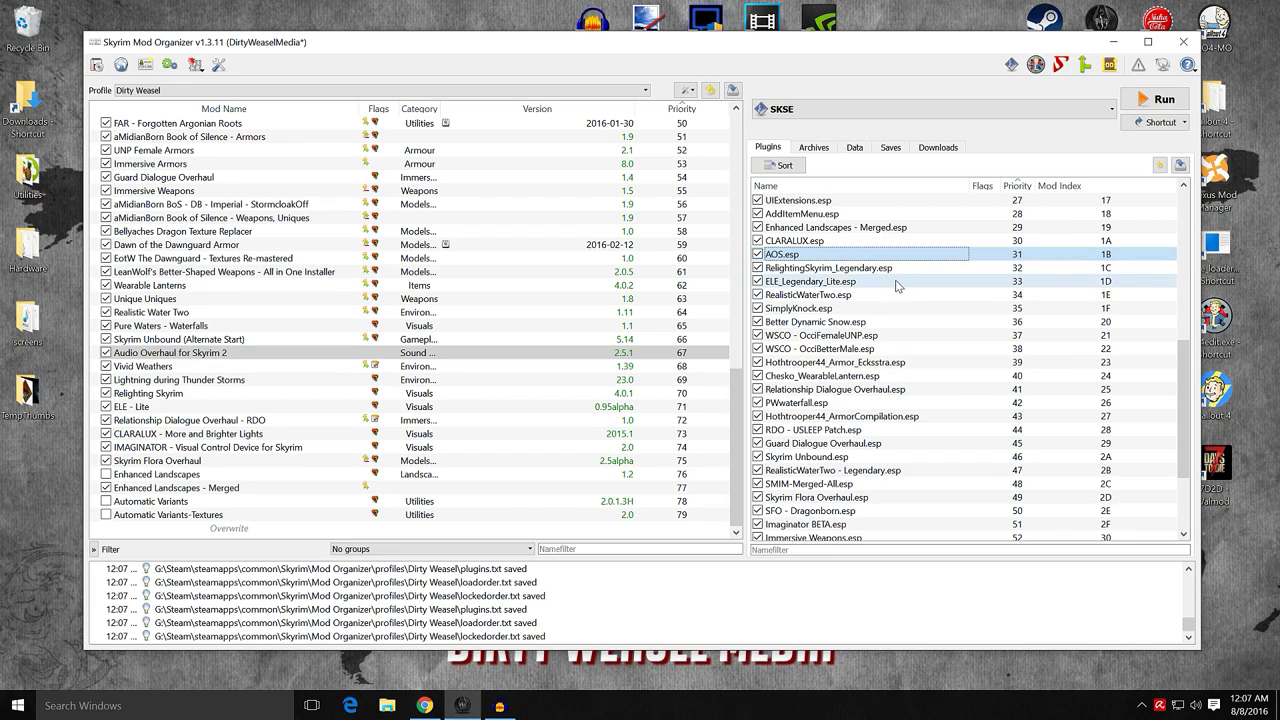
# - Sort the load order with LOOT, then inspect the AOS2 patches at the end of the Mod Organizer plugin list
pyautogui.click(1110, 64)
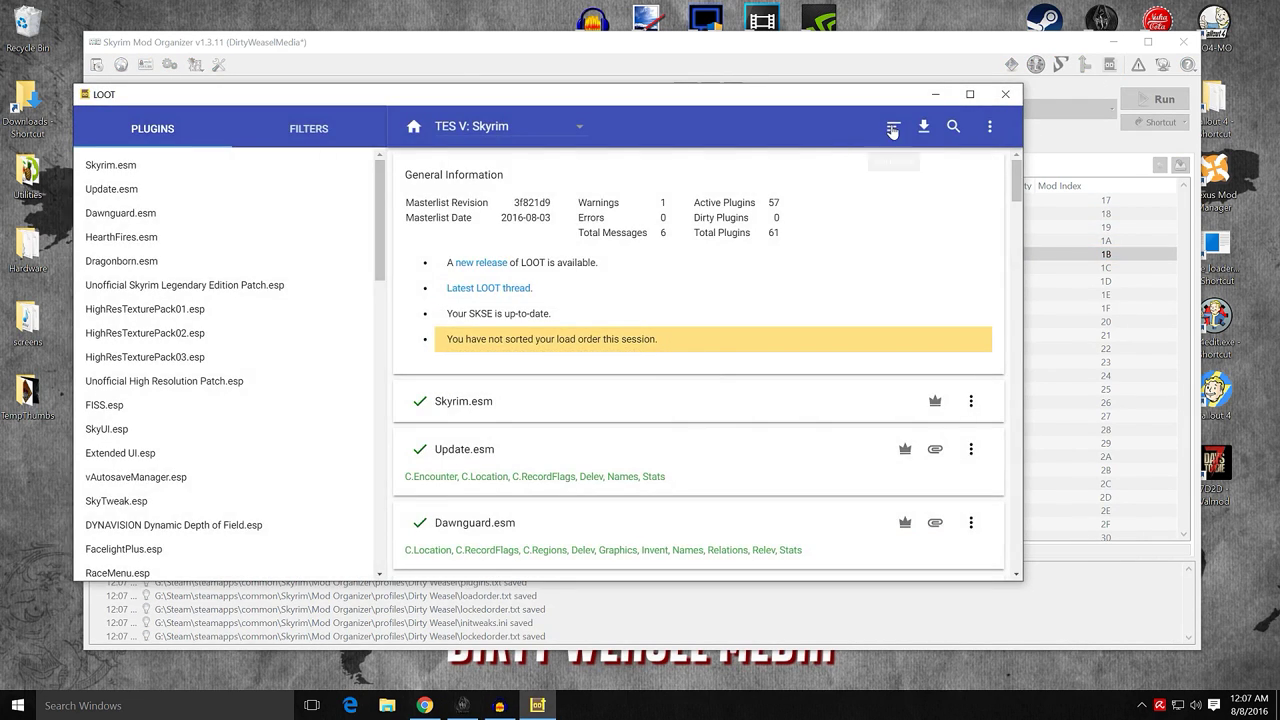
pyautogui.click(894, 127)
pyautogui.click(1005, 94)
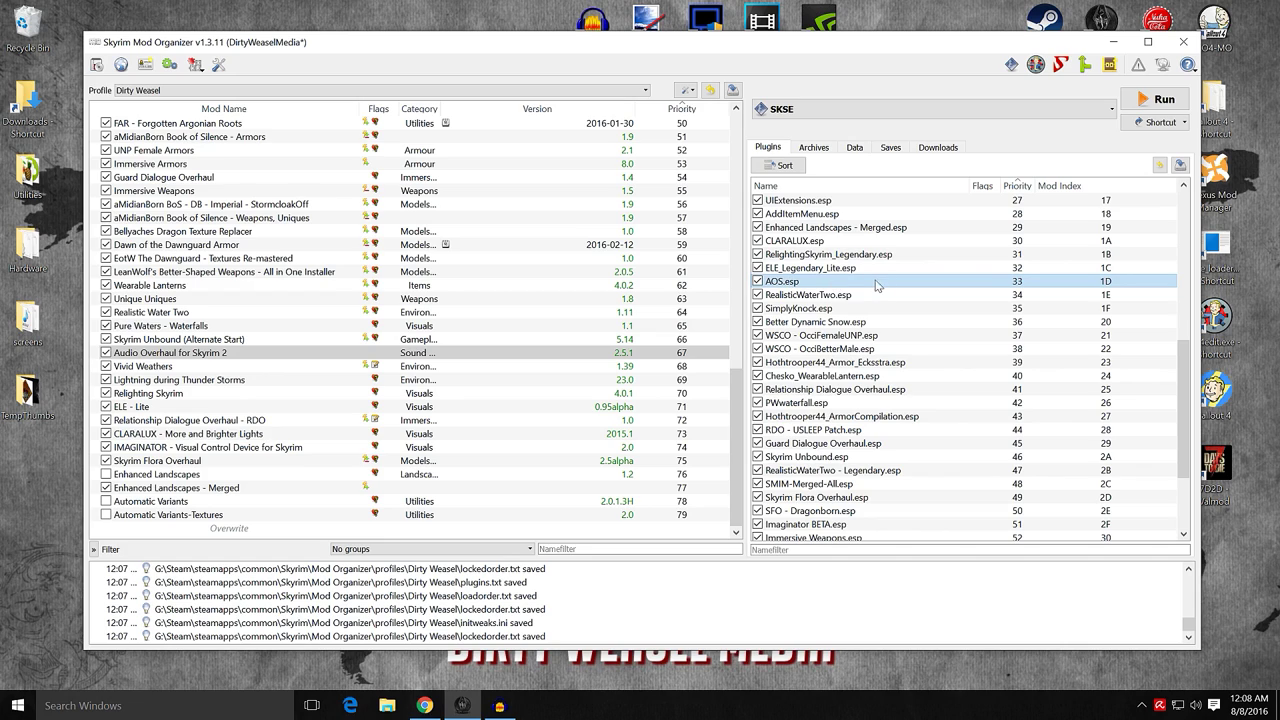
pyautogui.scroll(-3, 918, 316)
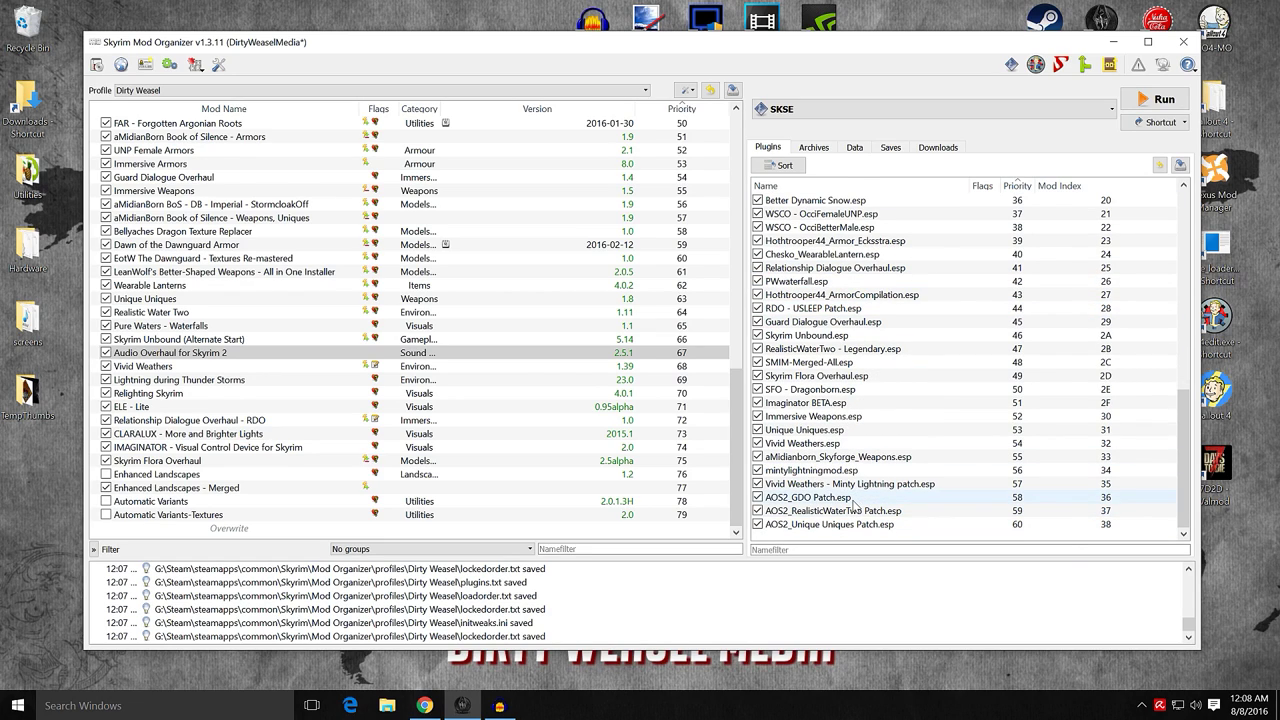
pyautogui.moveTo(862, 503)
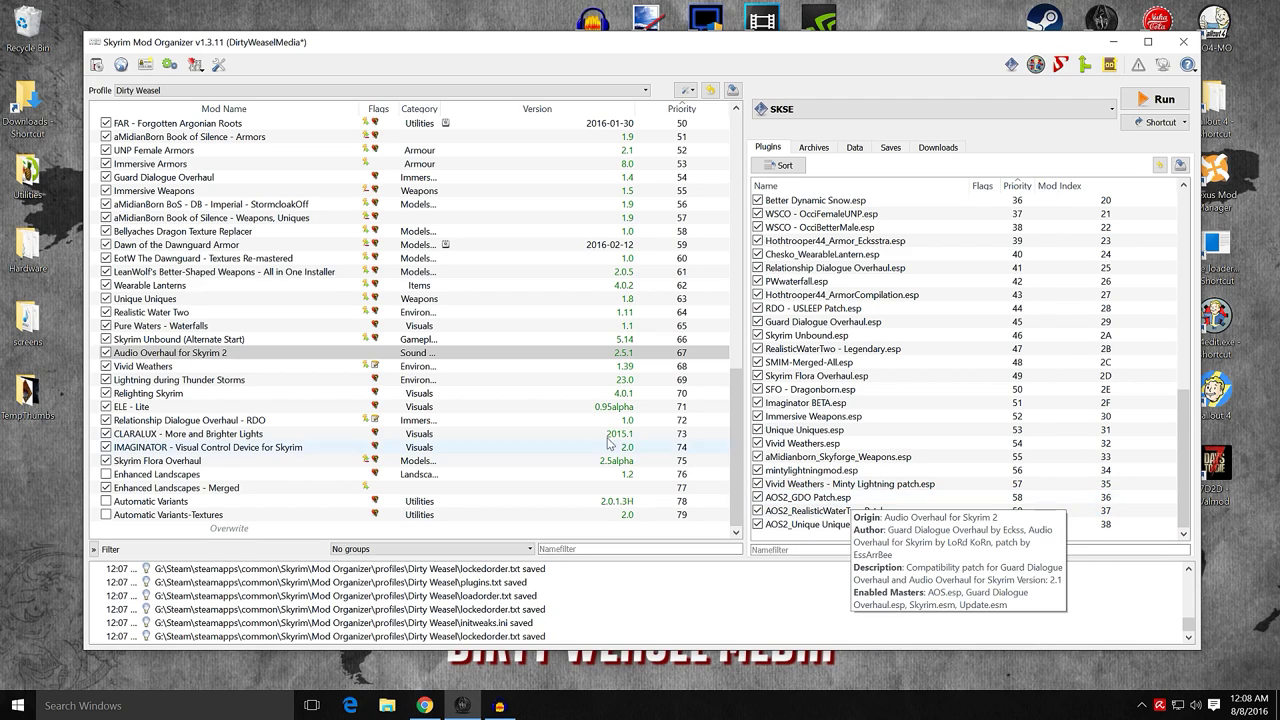
# - Make the optional Vivid Weathers - AOS patch.esp available in the Vivid Weathers mod information
pyautogui.click(273, 369)
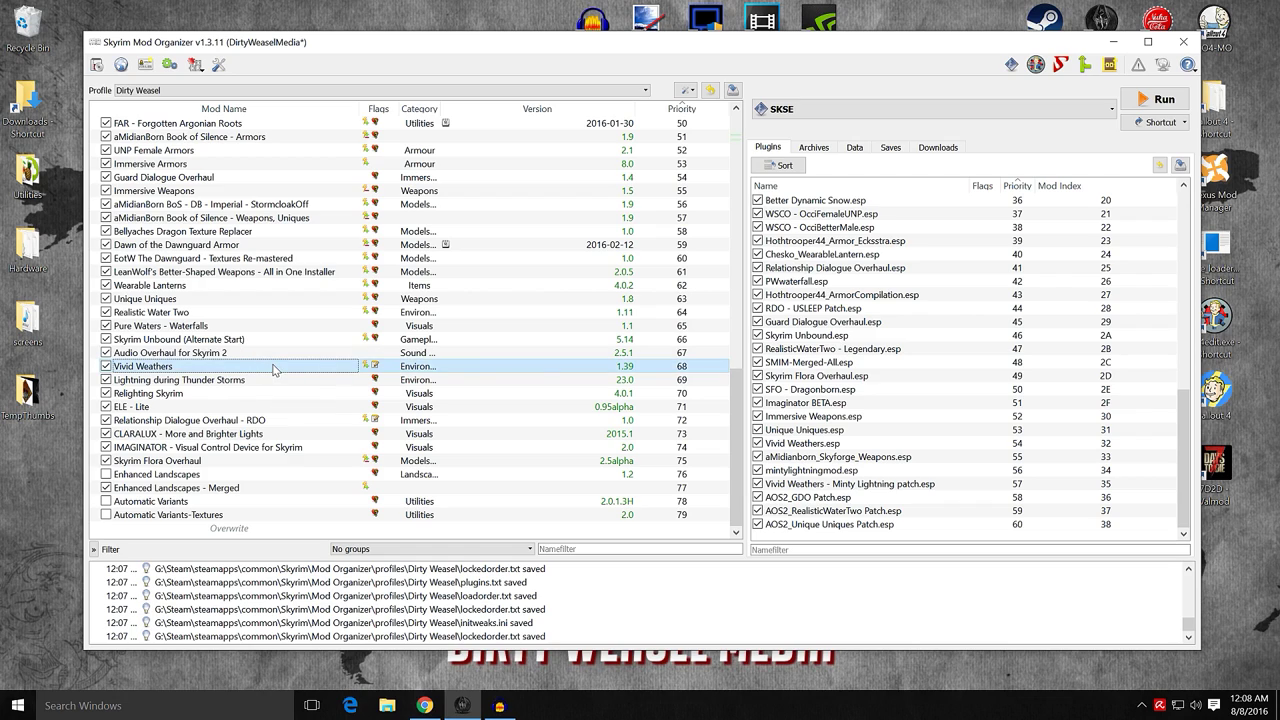
pyautogui.doubleClick(274, 368)
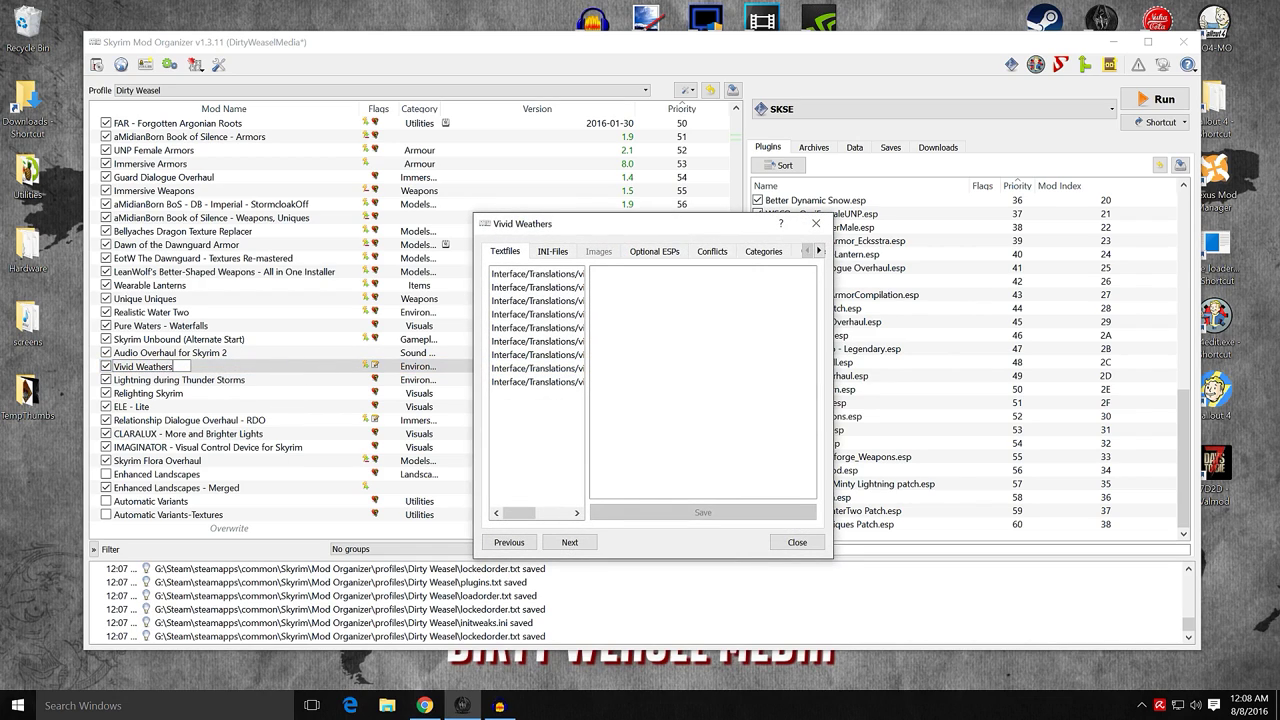
pyautogui.click(660, 257)
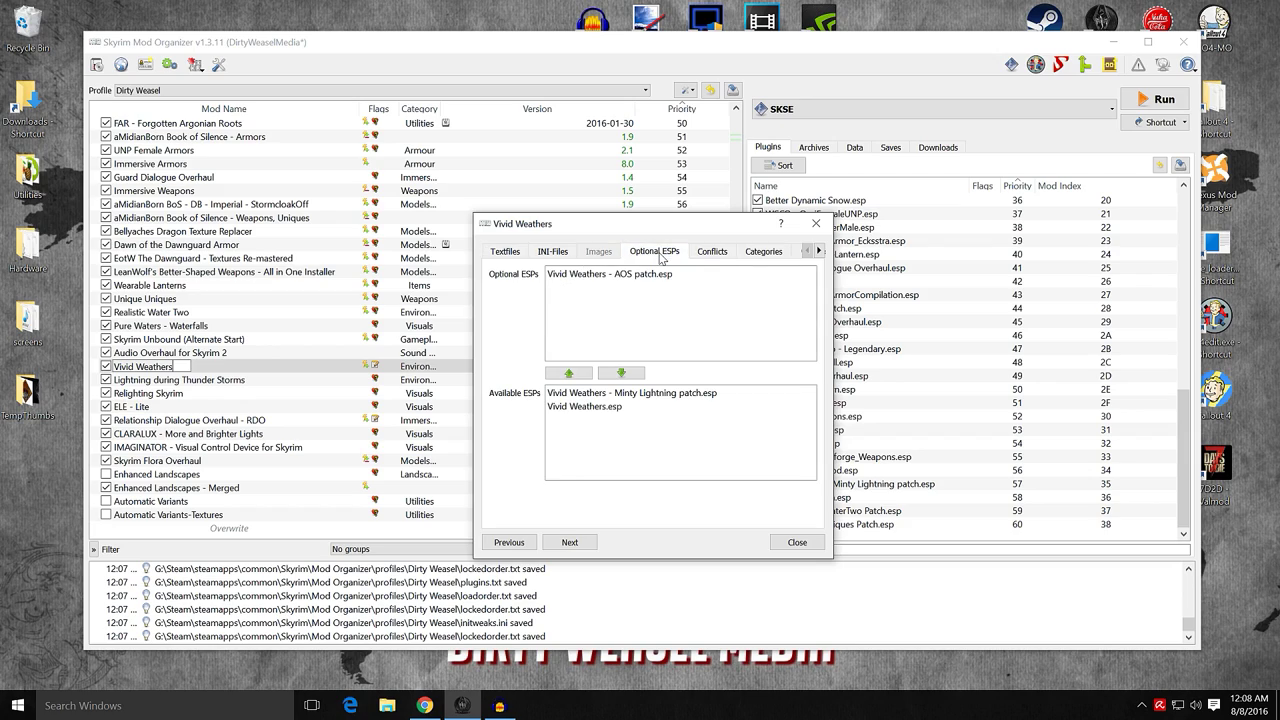
pyautogui.click(594, 279)
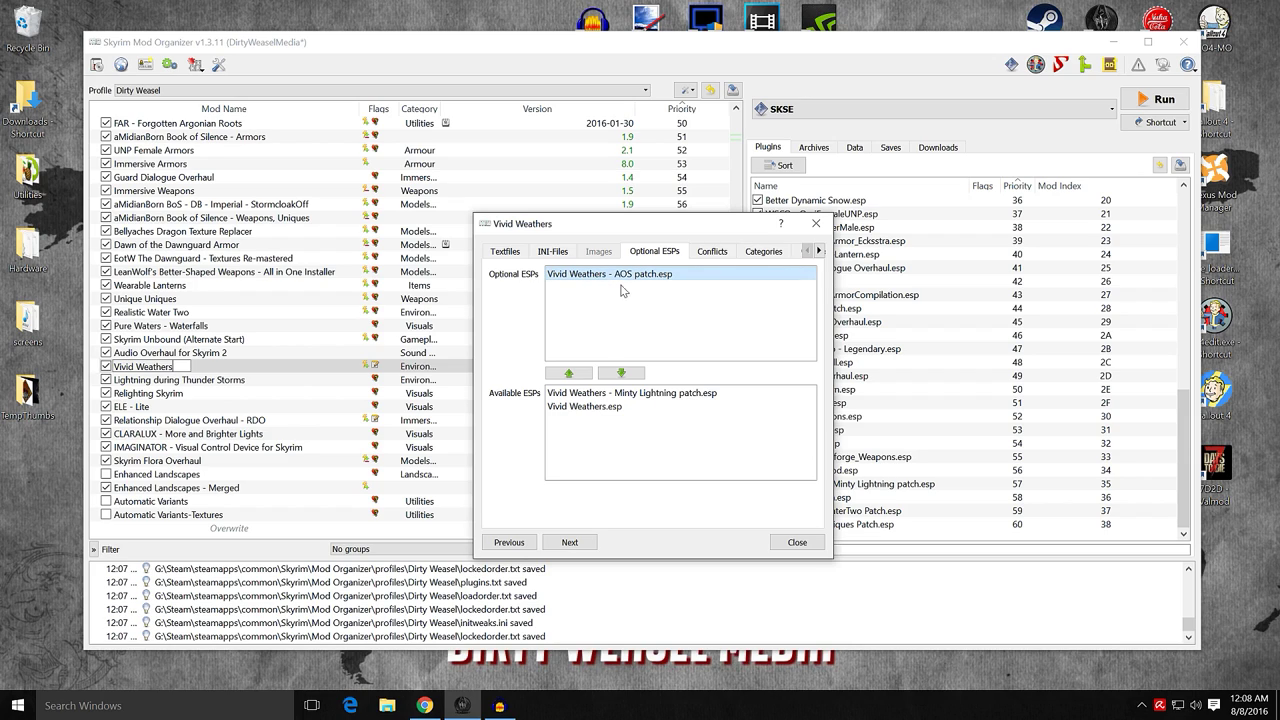
pyautogui.click(620, 374)
pyautogui.click(797, 542)
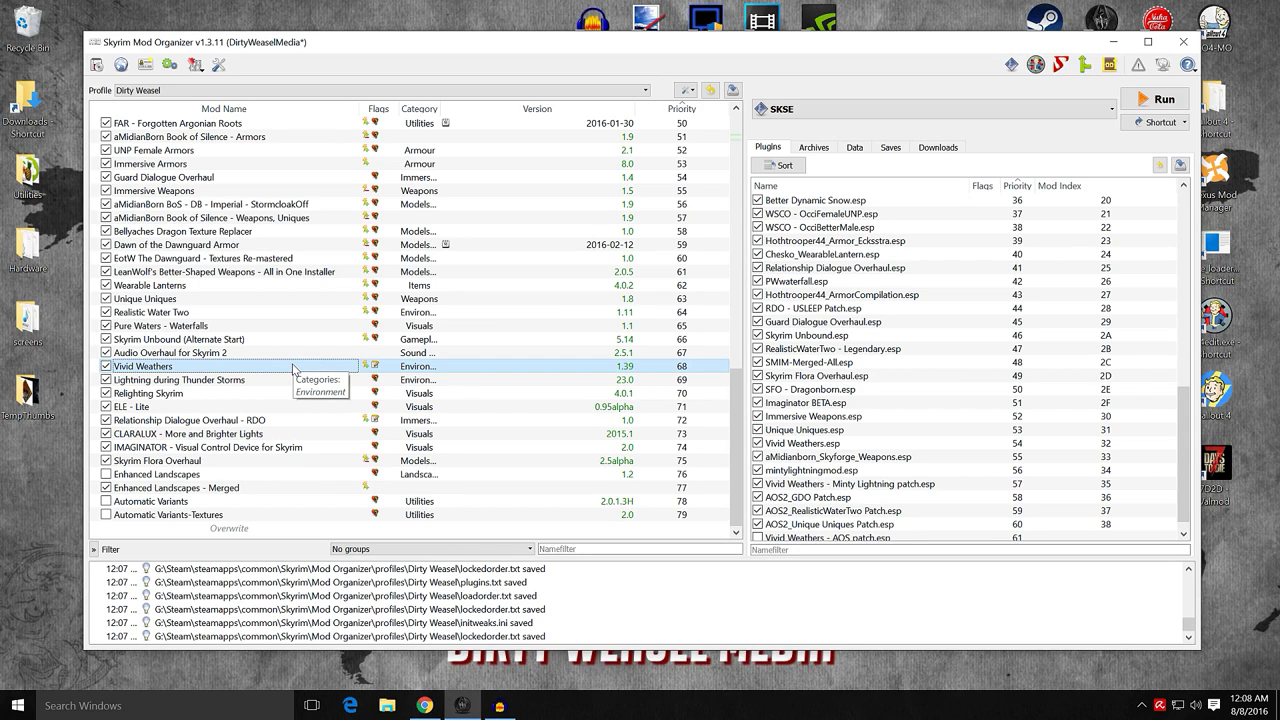
# - Enable Vivid Weathers - AOS patch.esp at the end of the plugin list
pyautogui.rightClick(293, 369)
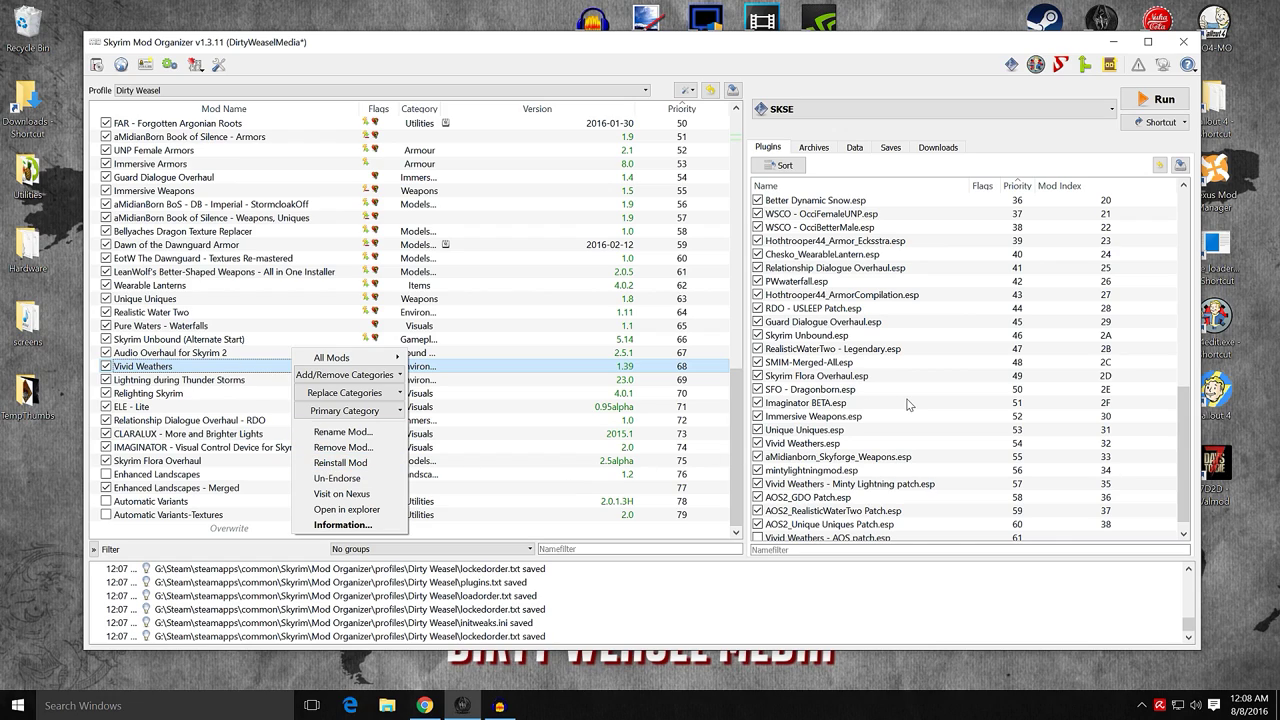
pyautogui.click(500, 535)
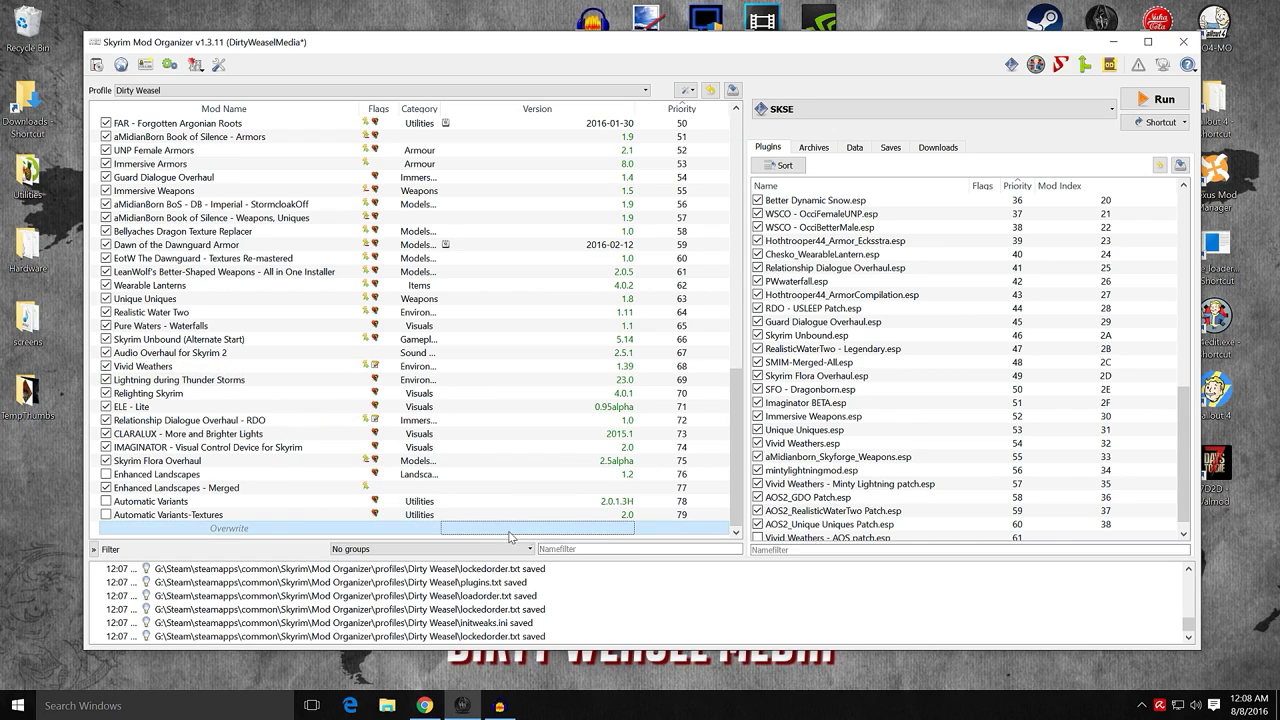
pyautogui.scroll(-1, 826, 535)
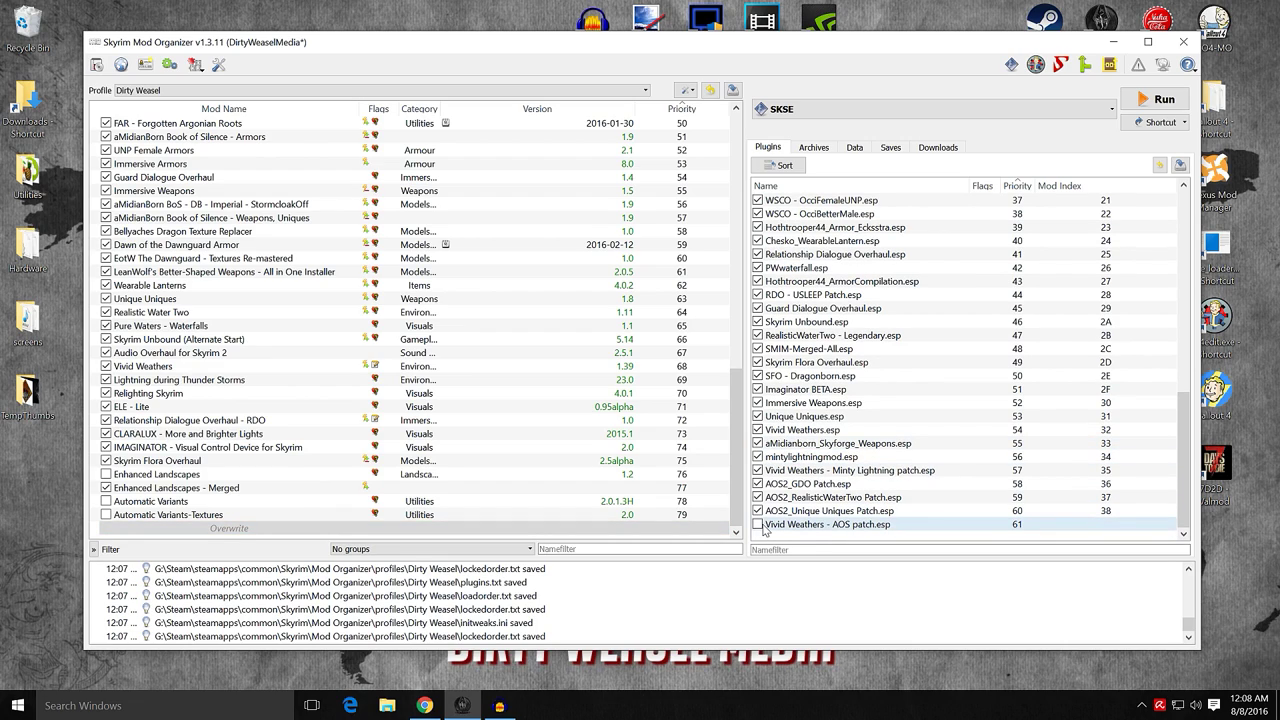
pyautogui.click(758, 525)
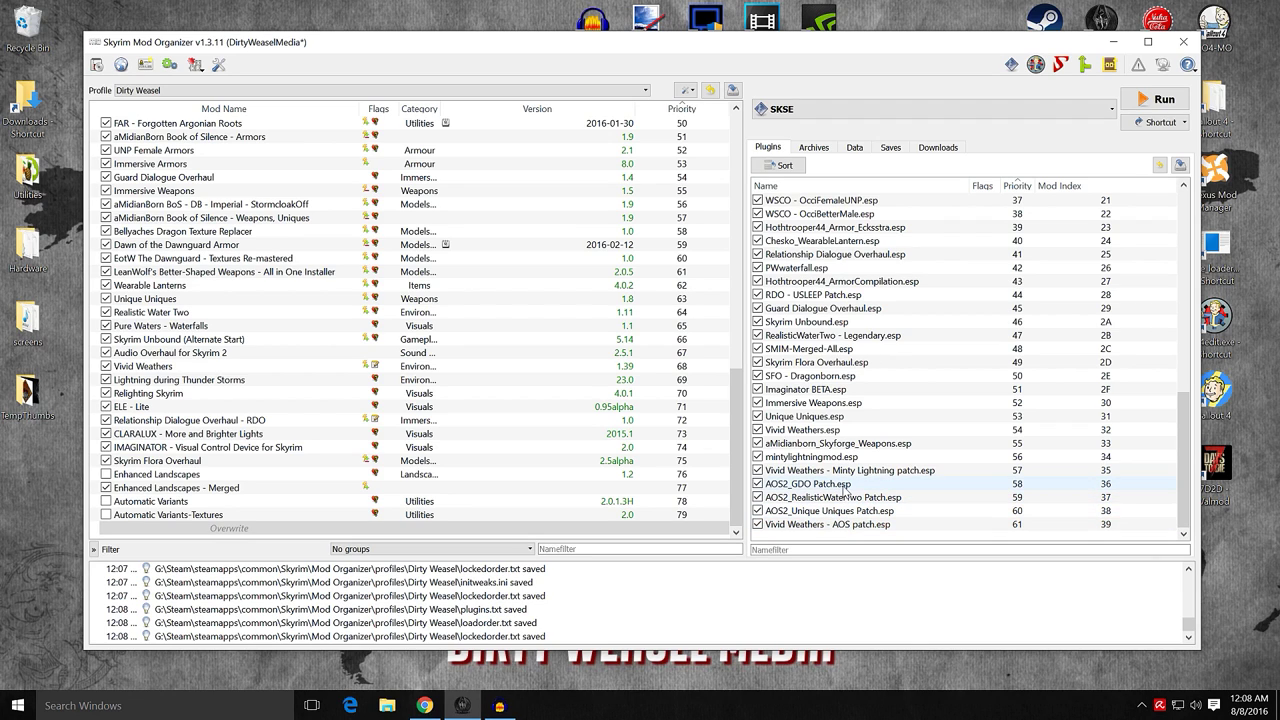
pyautogui.moveTo(735, 454)
pyautogui.mouseDown()
pyautogui.moveTo(730, 279)
pyautogui.moveTo(734, 453)
pyautogui.mouseUp()
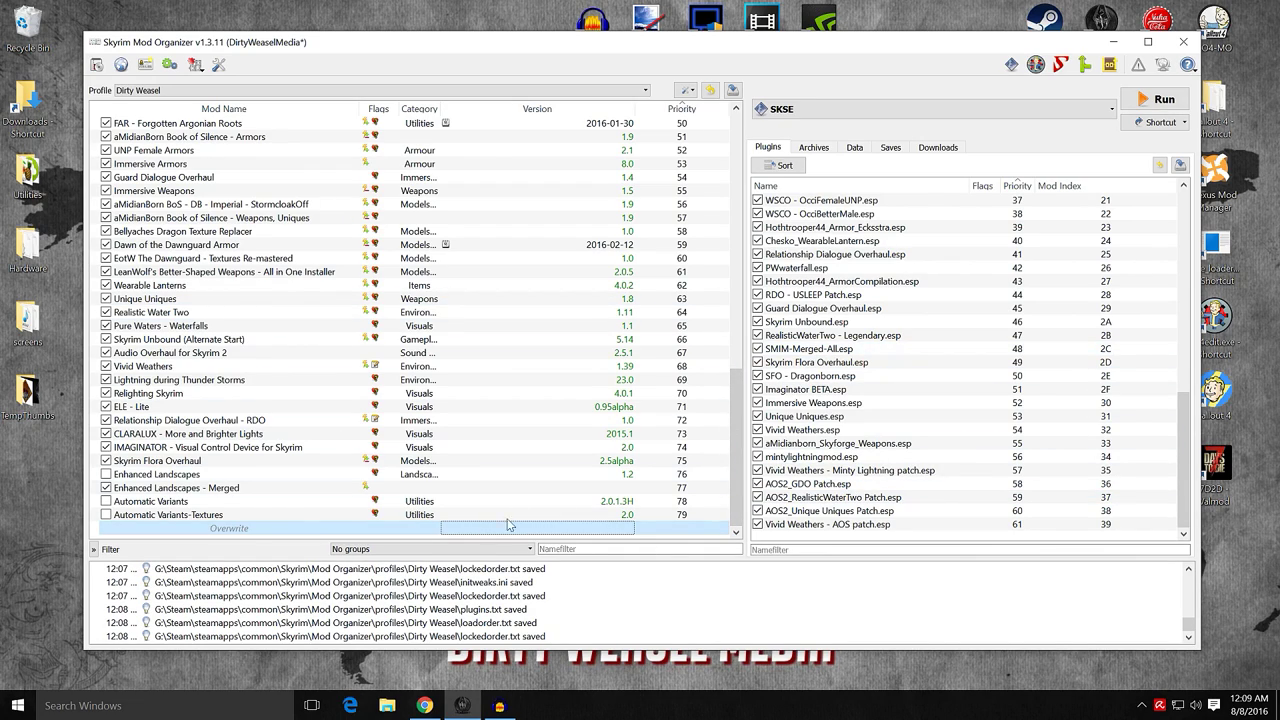
# - Switch to Chrome and return to the description page of Audio Overhaul for Skyrim 2 on Nexus Mods
pyautogui.click(428, 700)
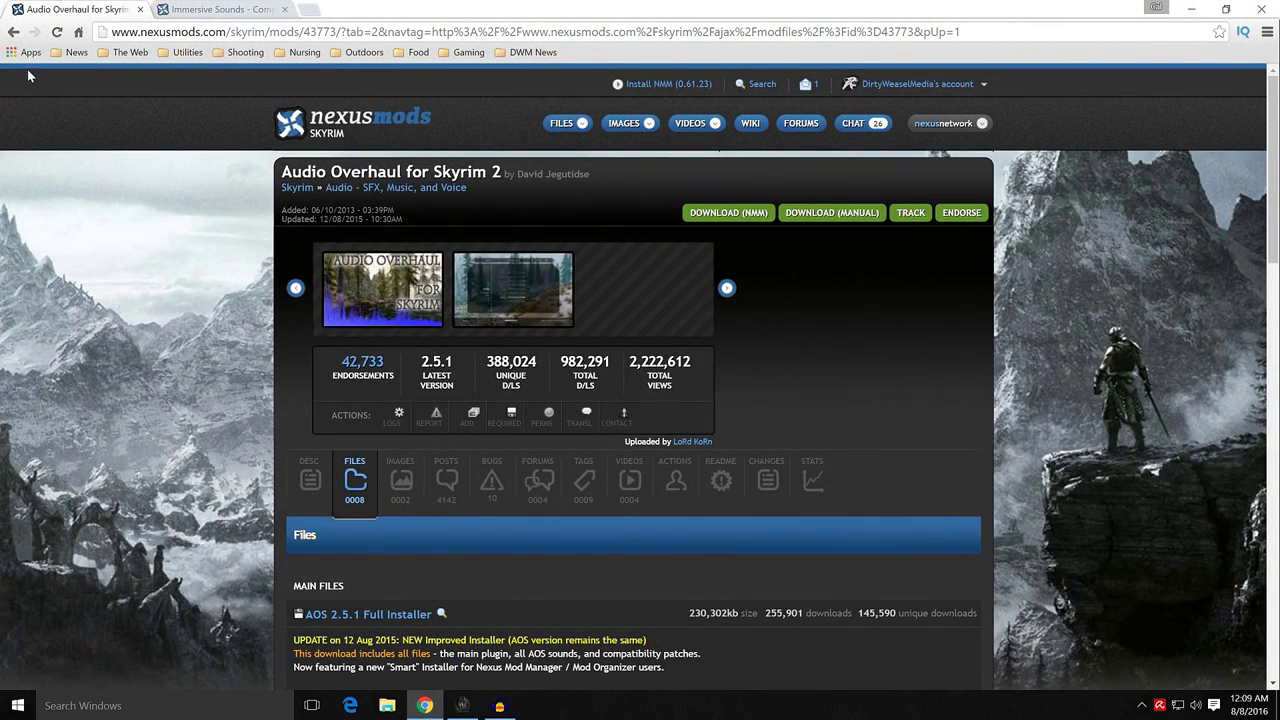
pyautogui.click(13, 33)
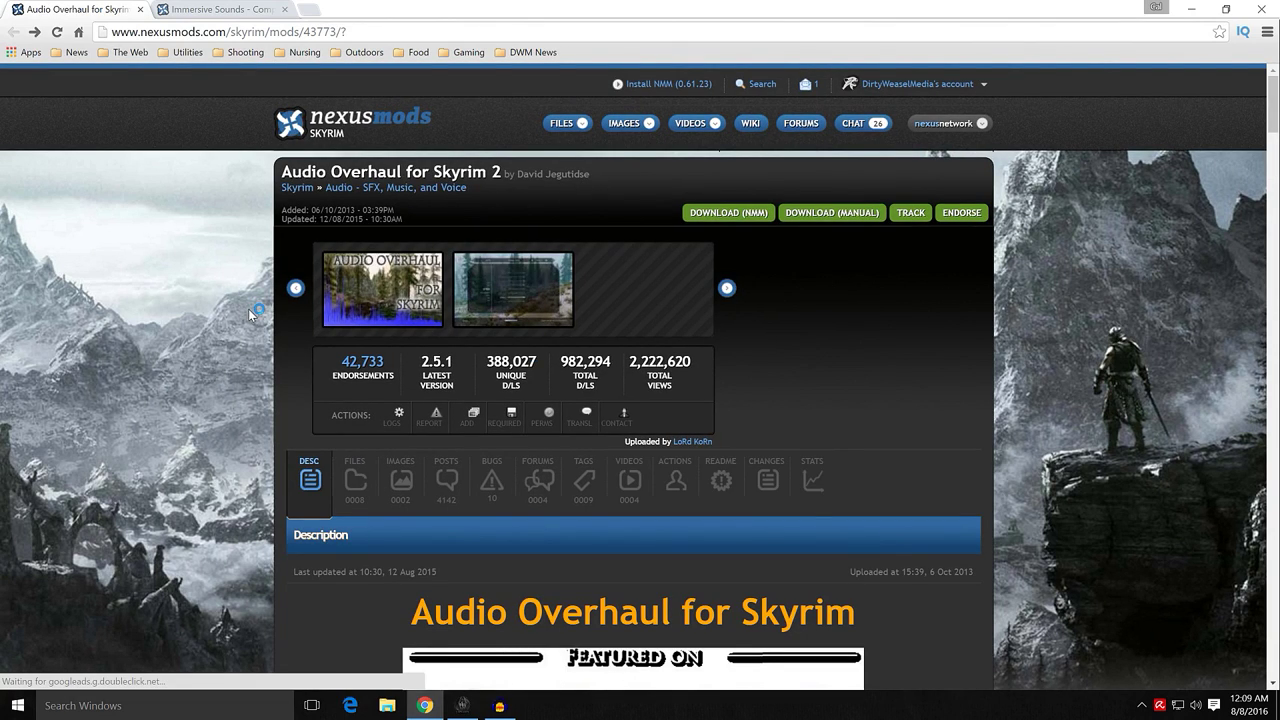
pyautogui.scroll(-2, 255, 308)
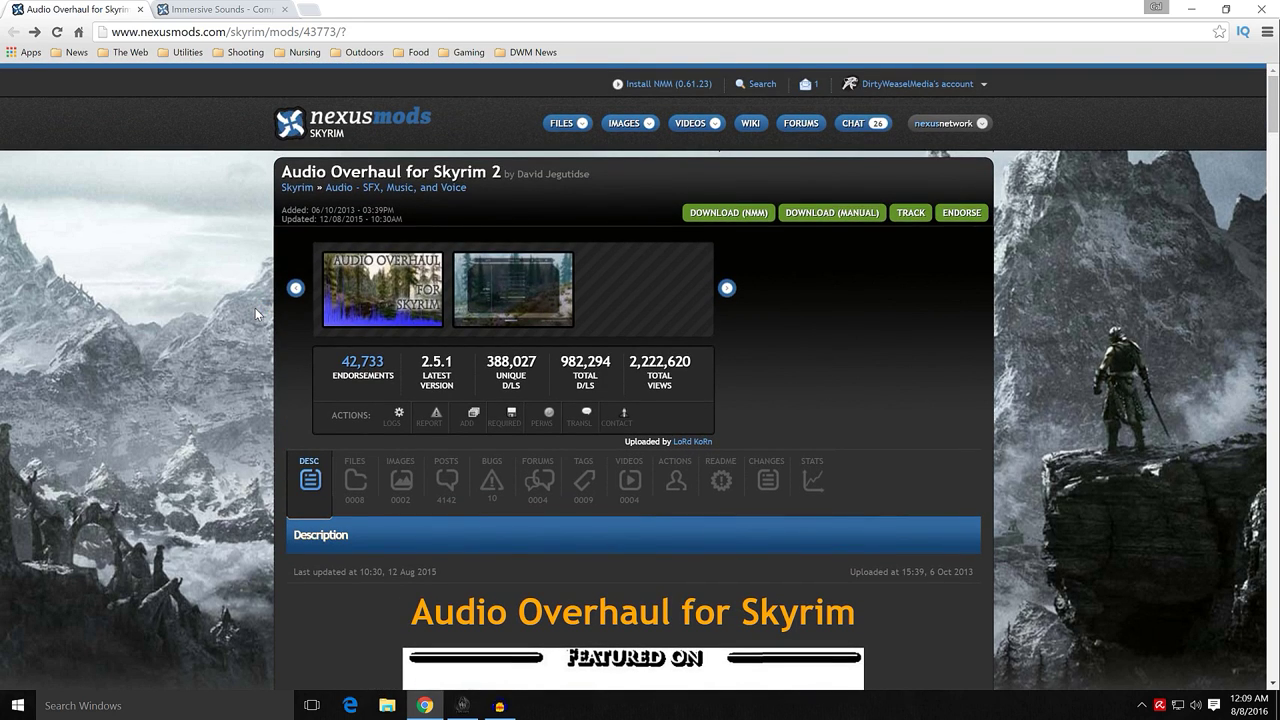
pyautogui.click(1180, 8)
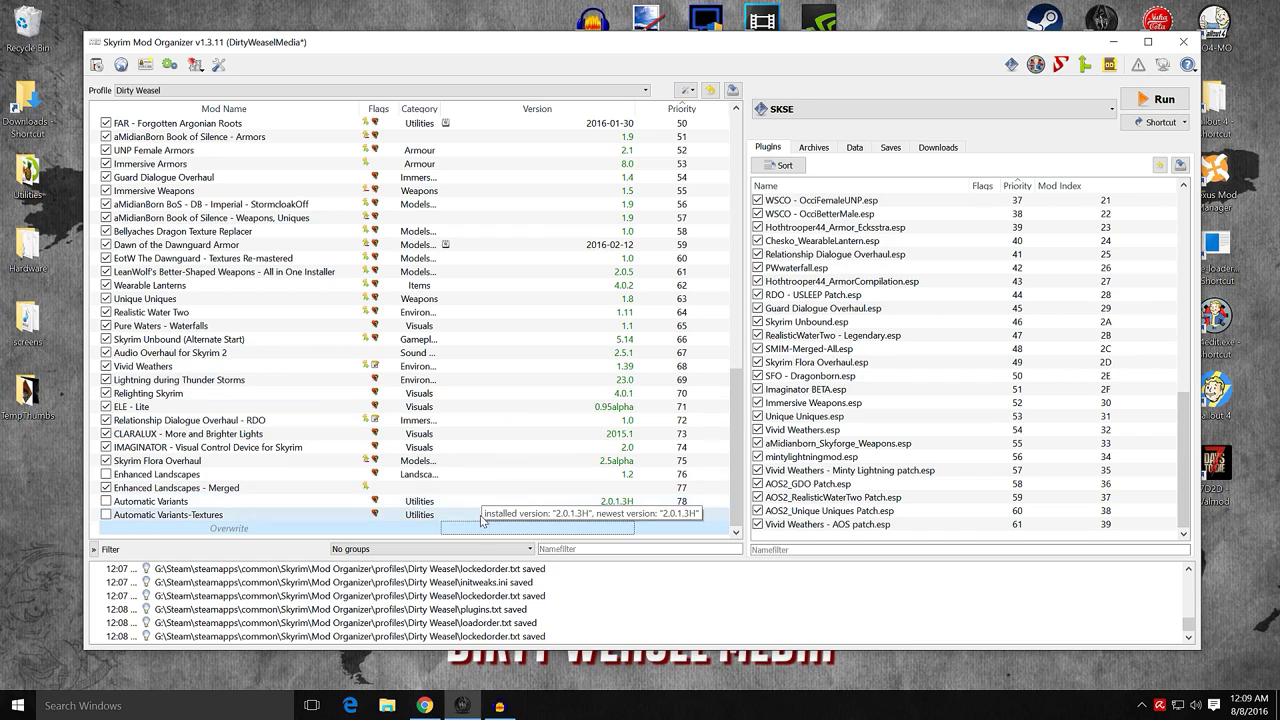
pyautogui.click(420, 707)
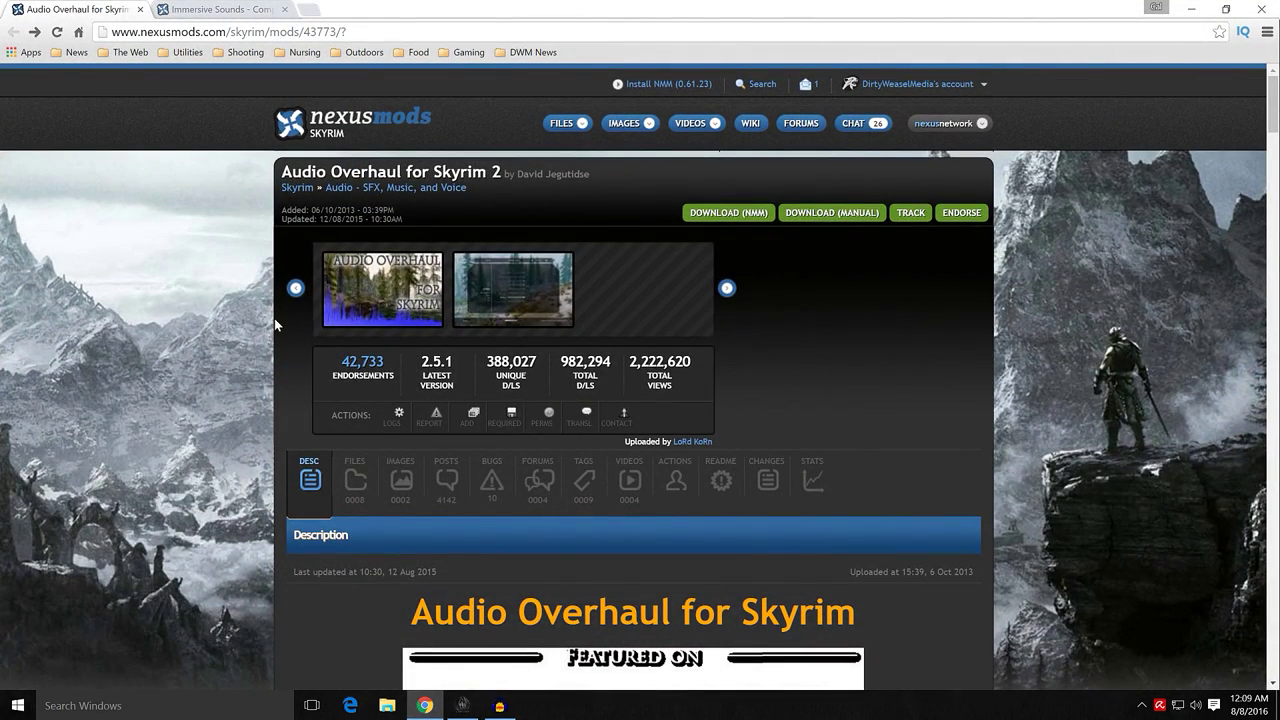
# - Examine the Immersive Sounds - Compendium page, reading its introduction, requirements and foley sections
pyautogui.click(217, 12)
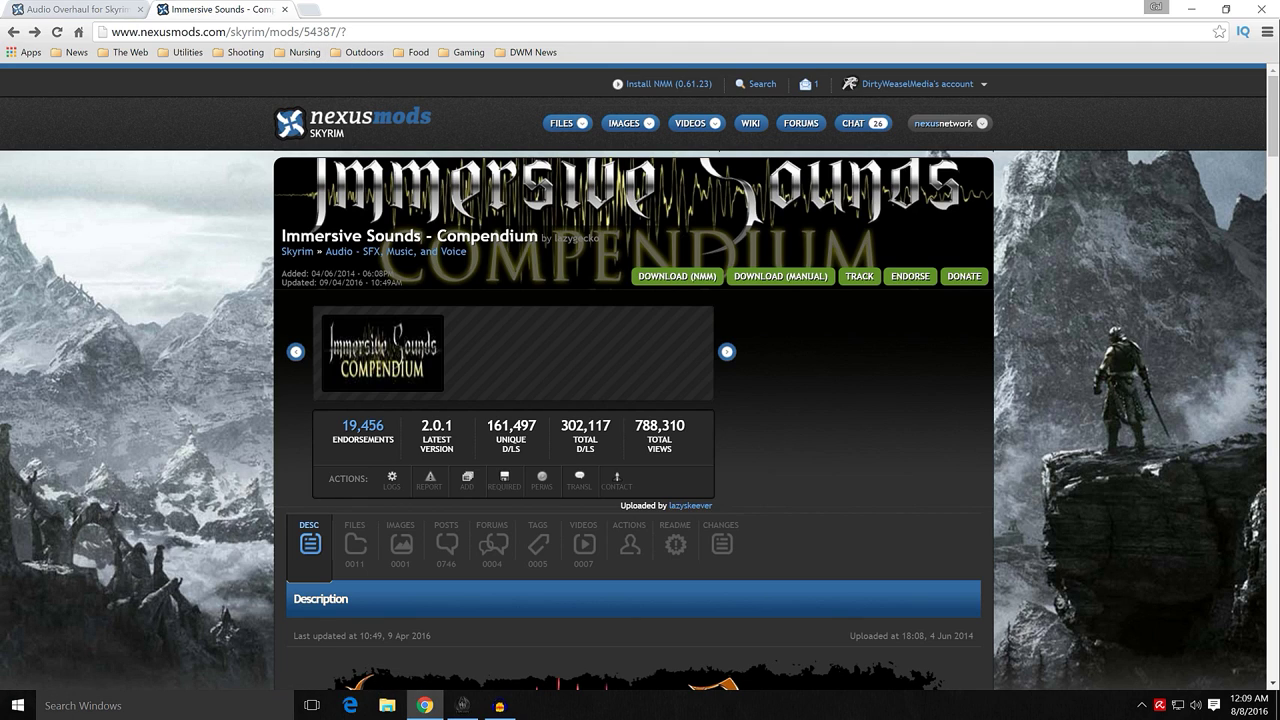
pyautogui.scroll(-3, 257, 302)
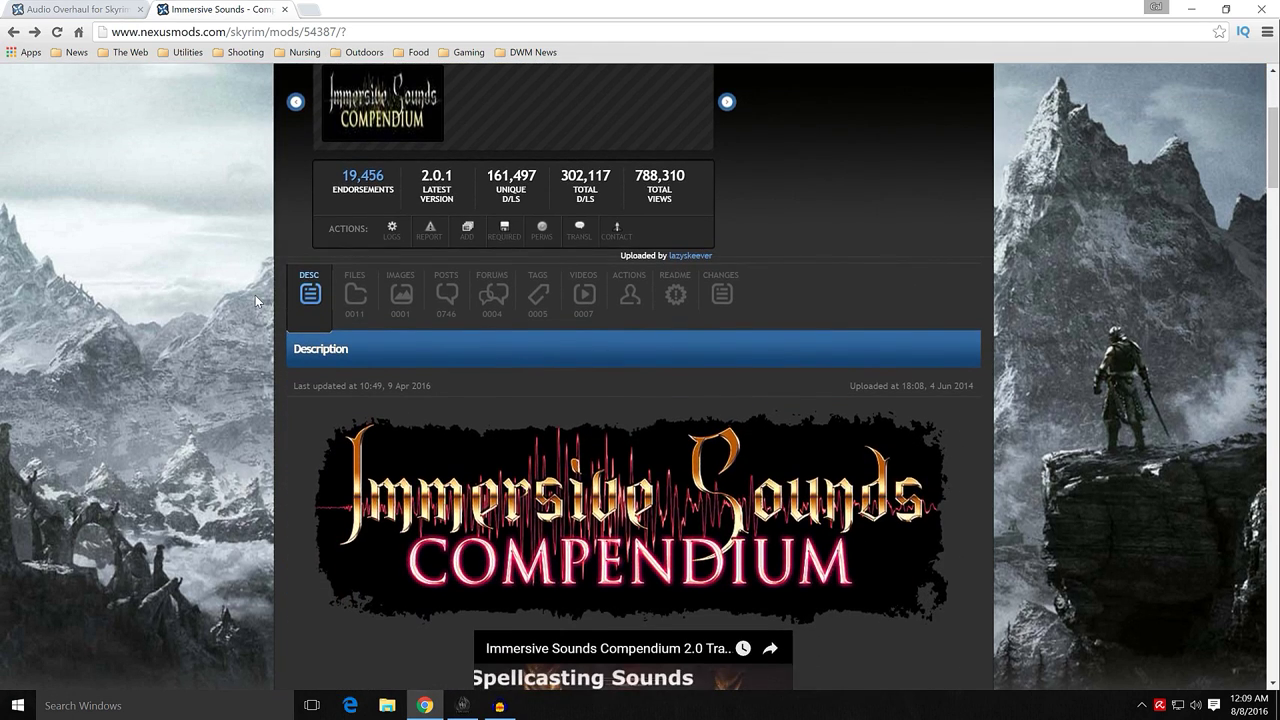
pyautogui.scroll(2, 257, 302)
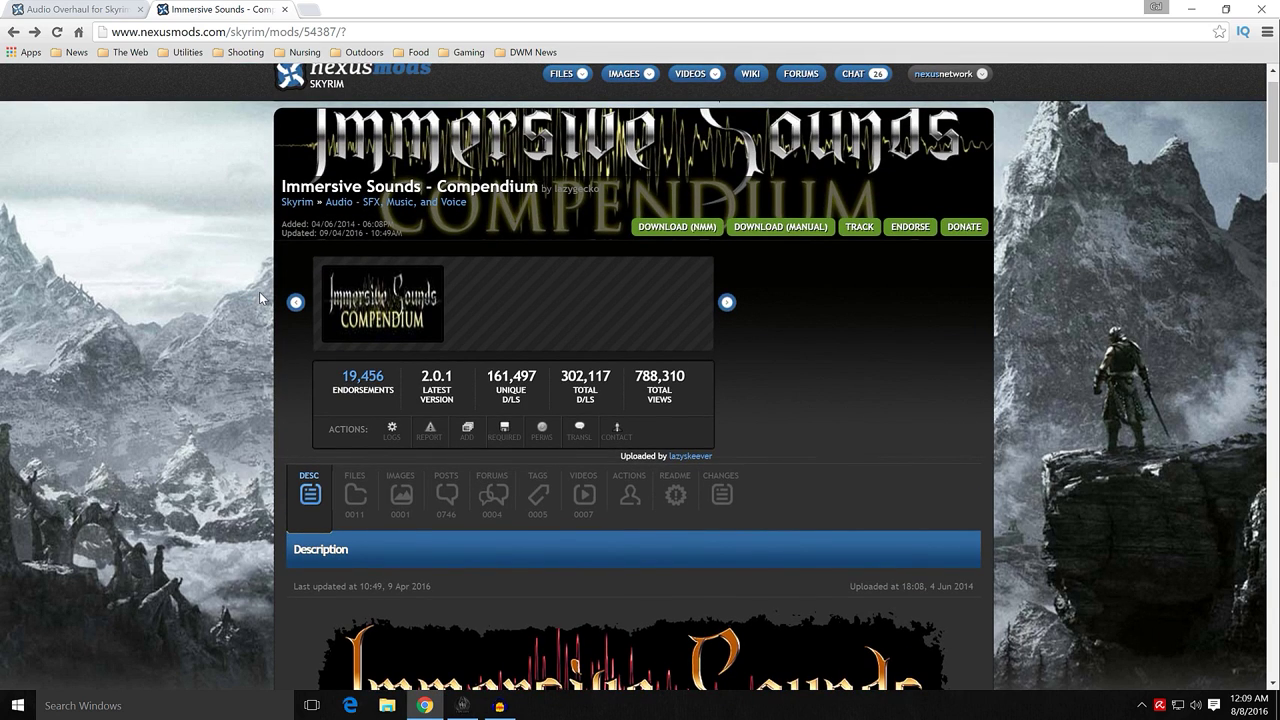
pyautogui.scroll(-3, 259, 298)
pyautogui.scroll(2, 259, 298)
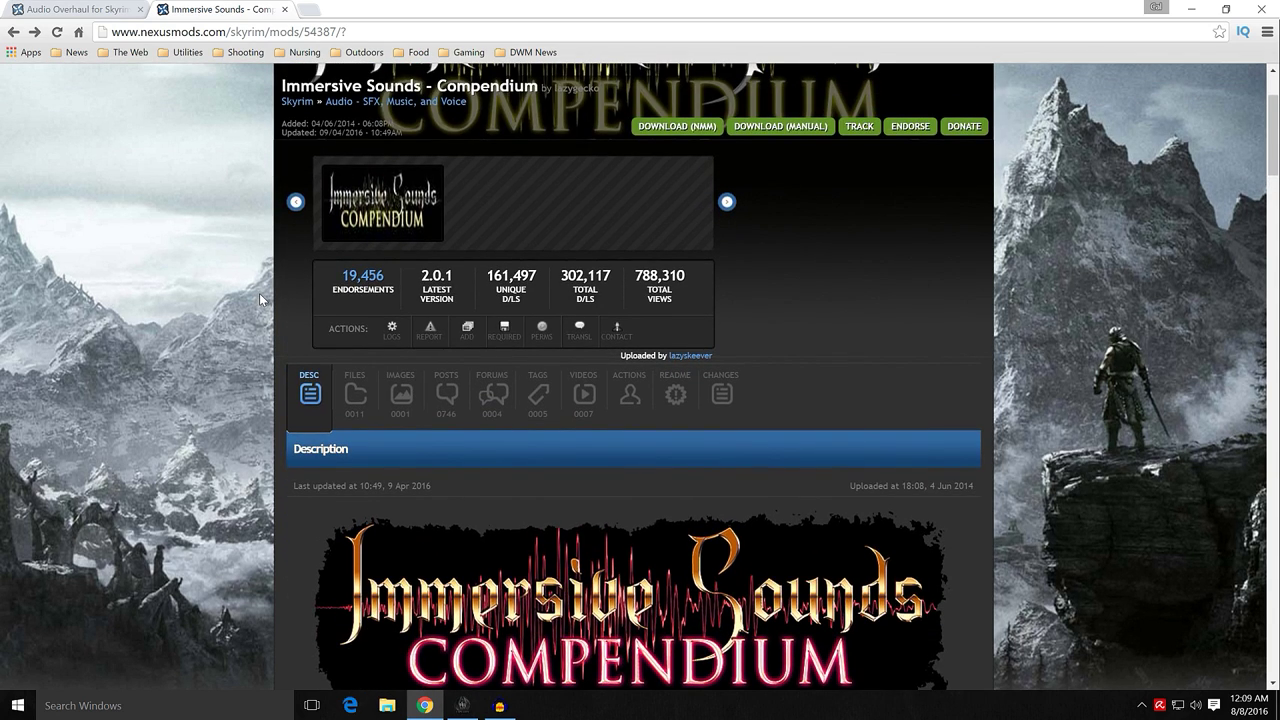
pyautogui.scroll(-5, 259, 298)
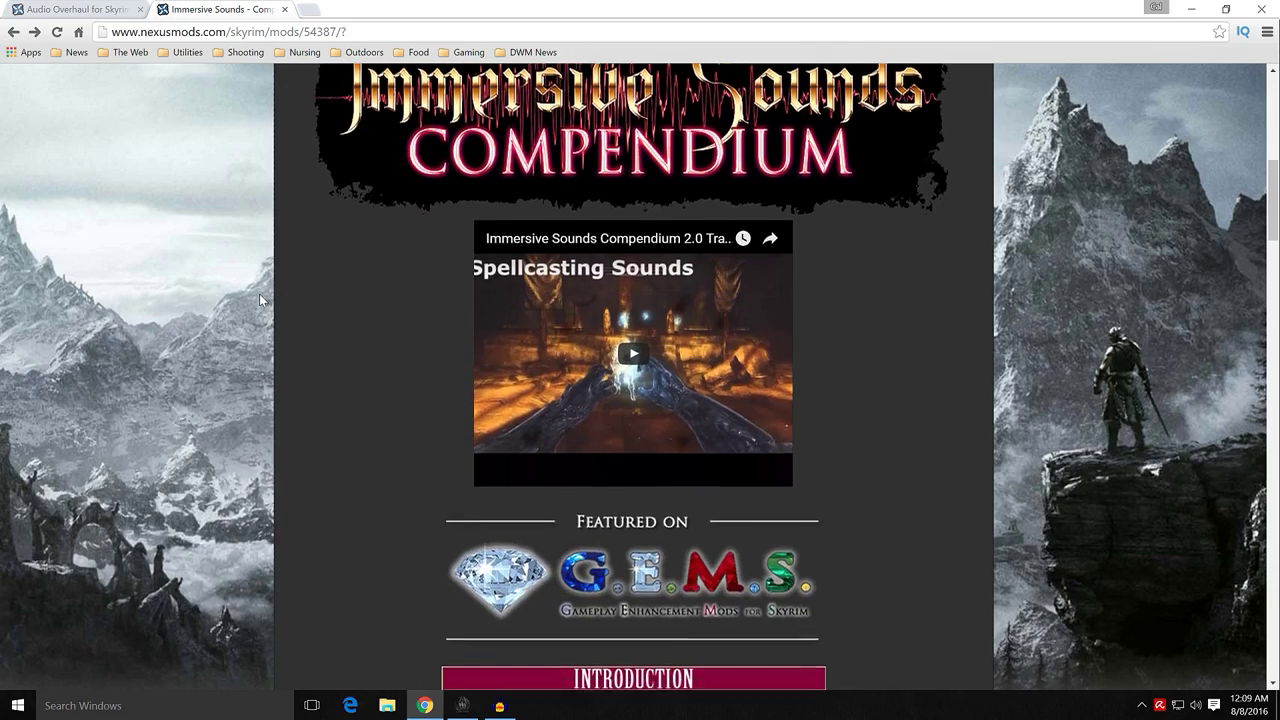
pyautogui.scroll(-2, 259, 298)
pyautogui.scroll(-4, 259, 294)
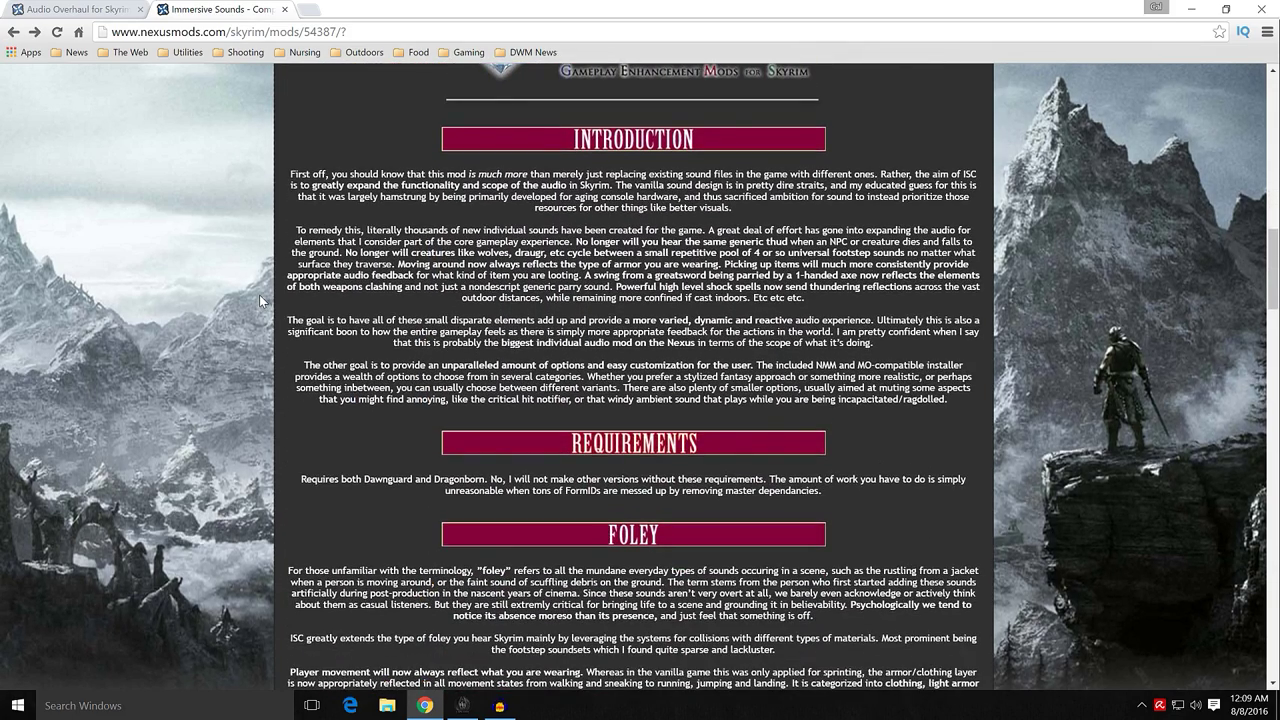
pyautogui.scroll(-2, 259, 298)
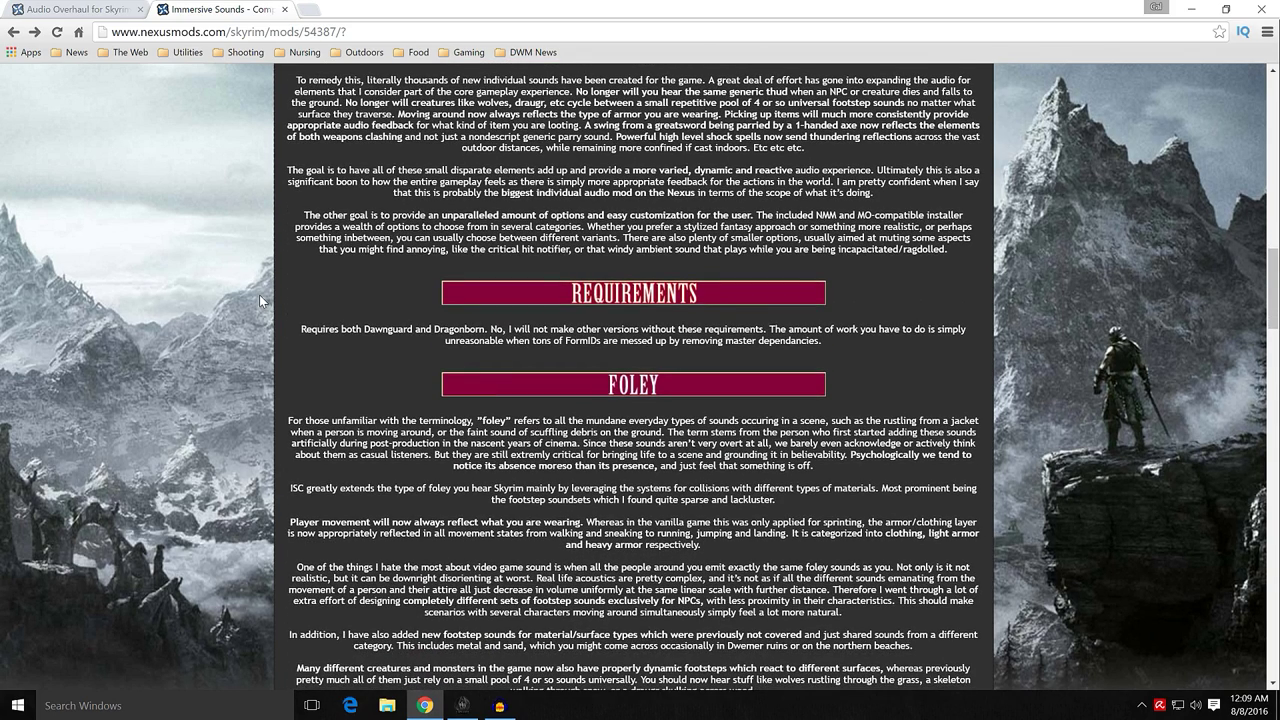
pyautogui.scroll(-1, 259, 294)
pyautogui.scroll(-2, 259, 294)
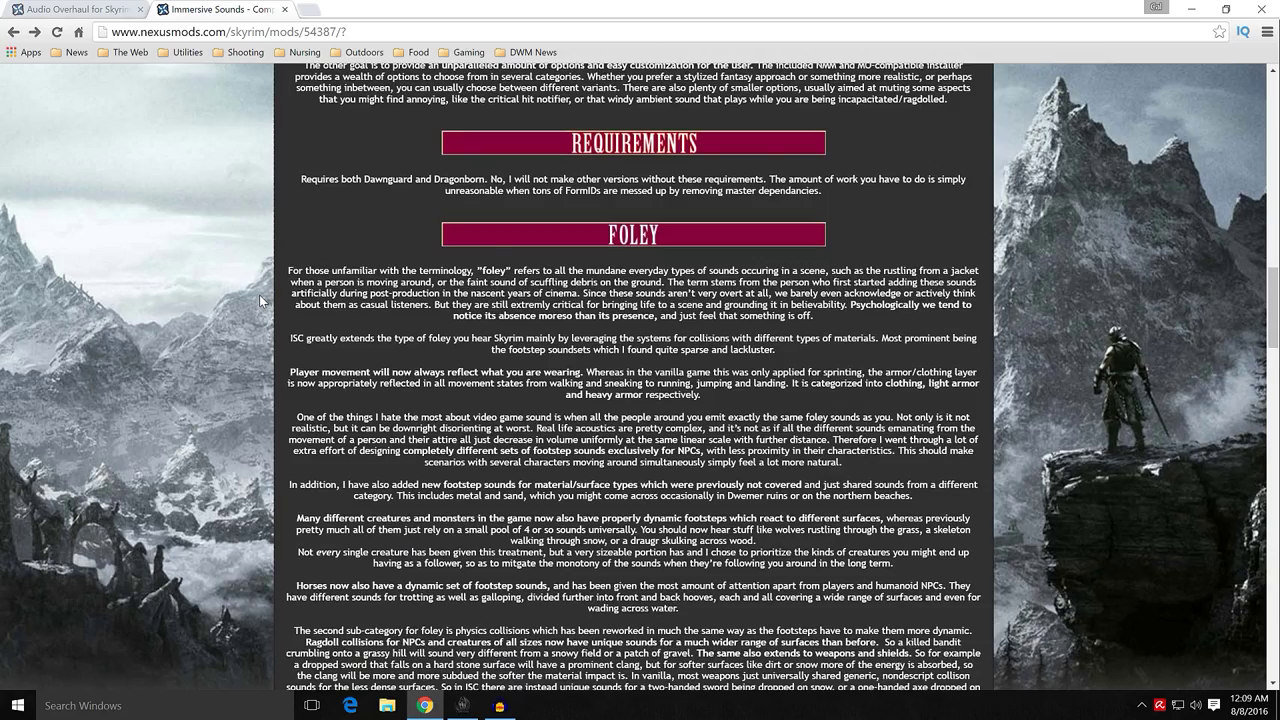
pyautogui.scroll(-2, 259, 294)
pyautogui.scroll(5, 259, 294)
pyautogui.scroll(7, 259, 294)
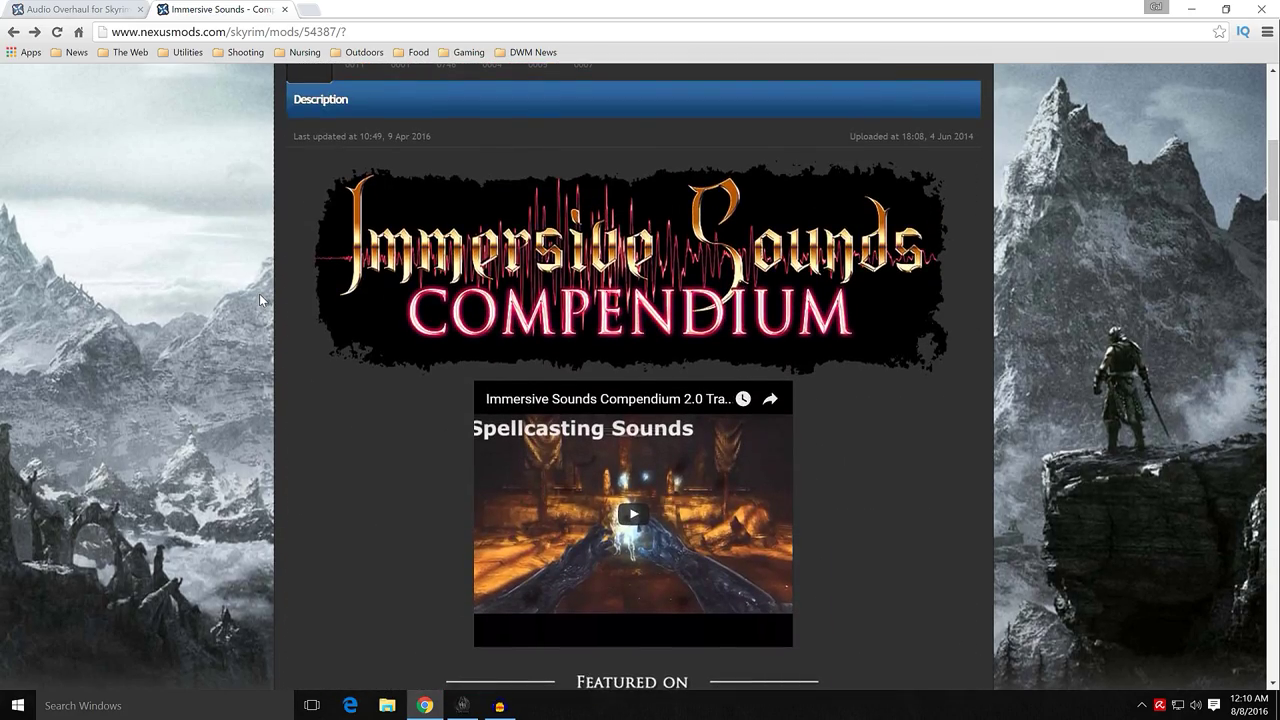
pyautogui.scroll(-1, 259, 293)
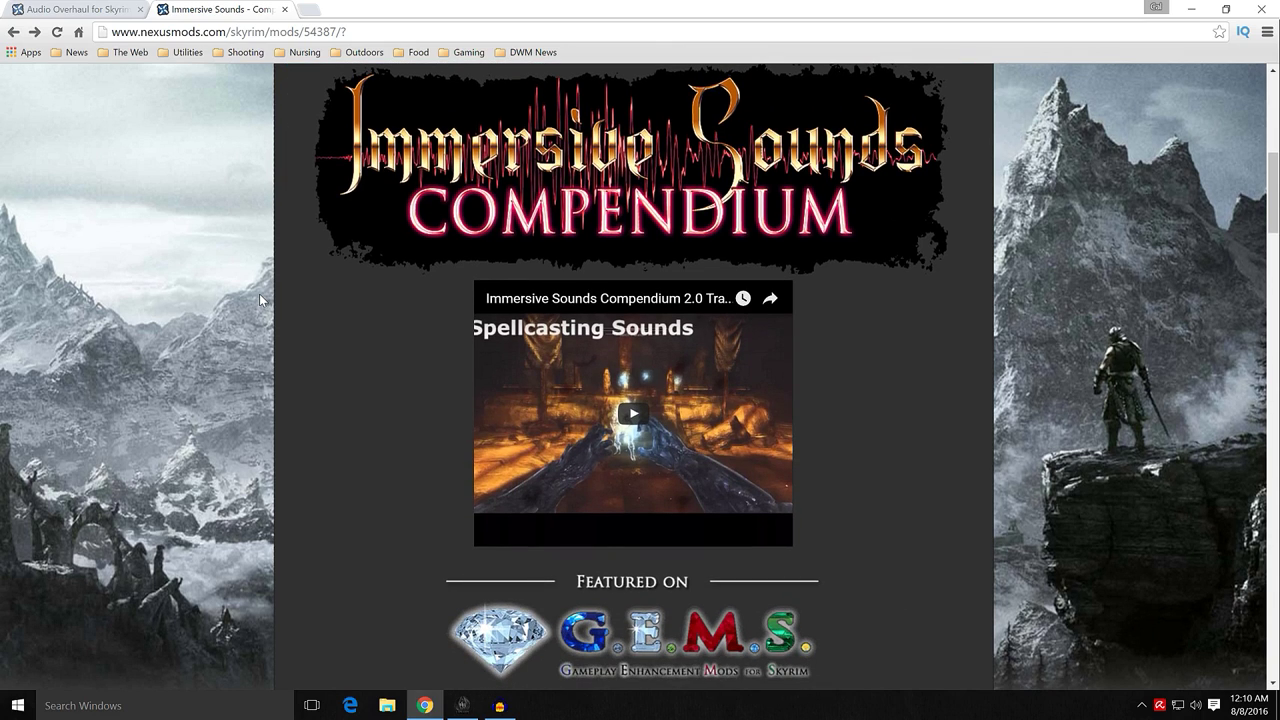
pyautogui.scroll(2, 258, 296)
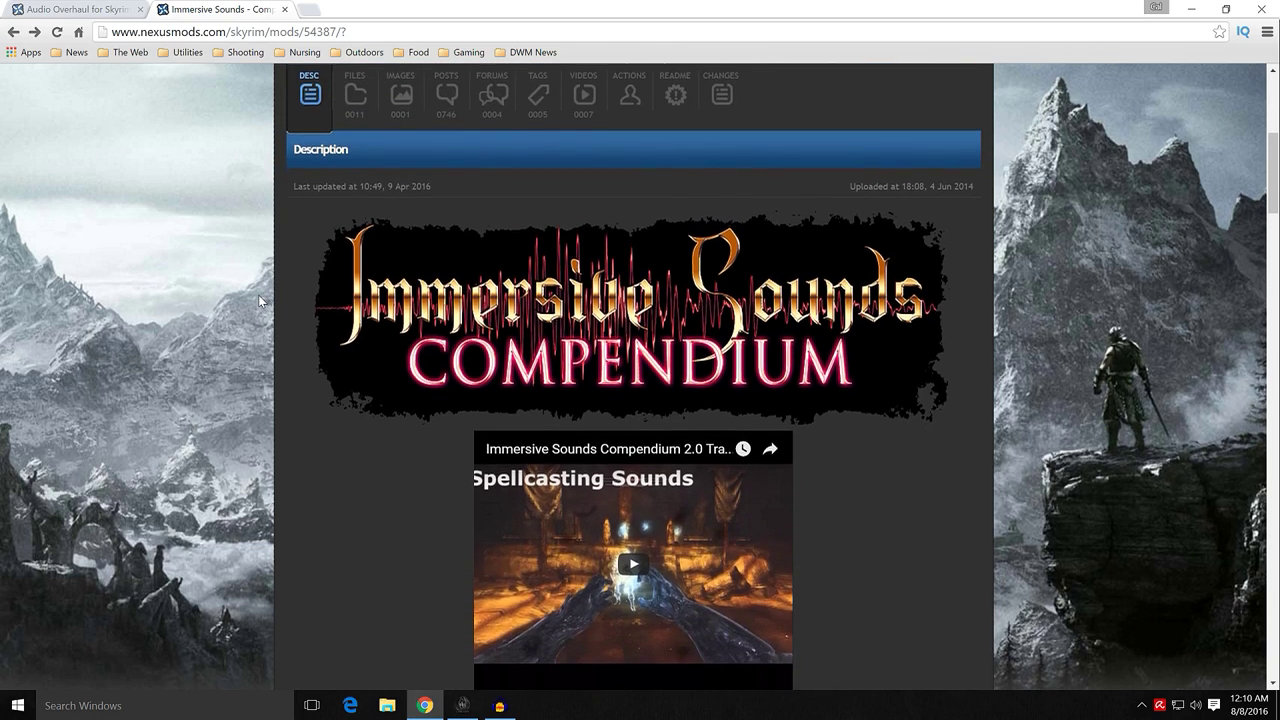
pyautogui.scroll(2, 258, 294)
pyautogui.scroll(1, 258, 294)
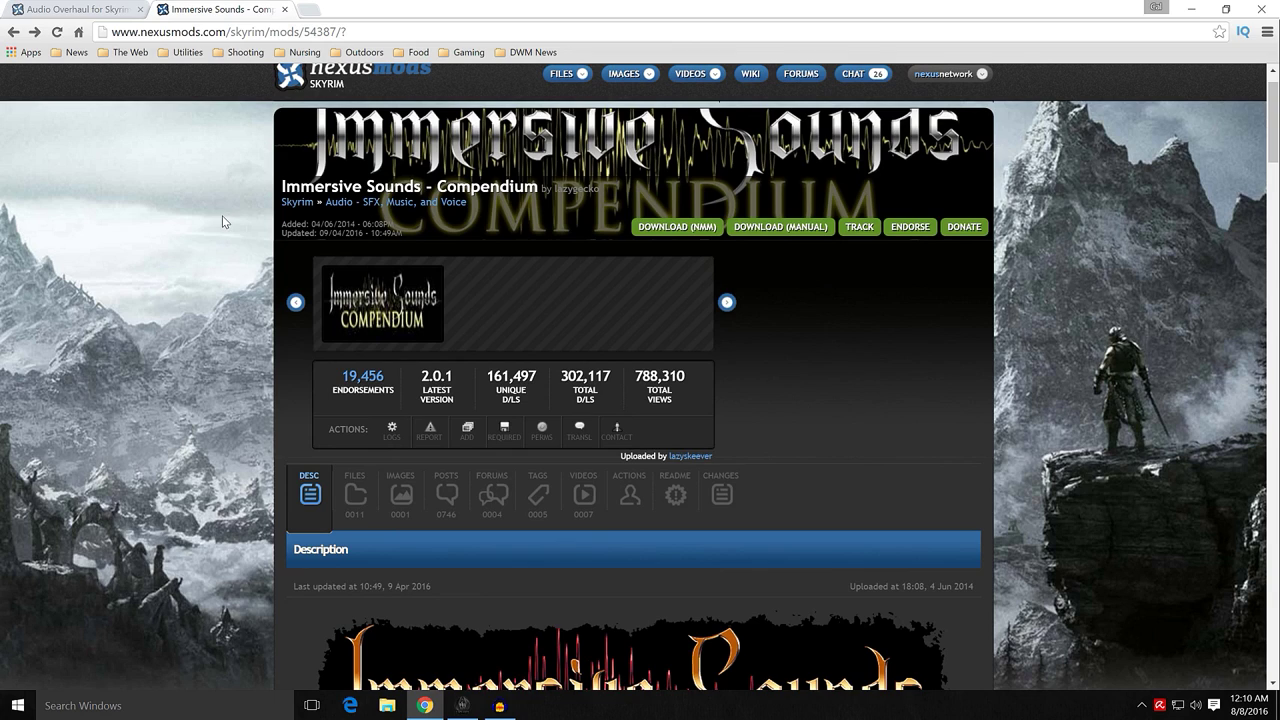
# - Compare the Audio Overhaul for Skyrim 2 and Immersive Sounds - Compendium pages, ending on the Compendium description
pyautogui.click(90, 15)
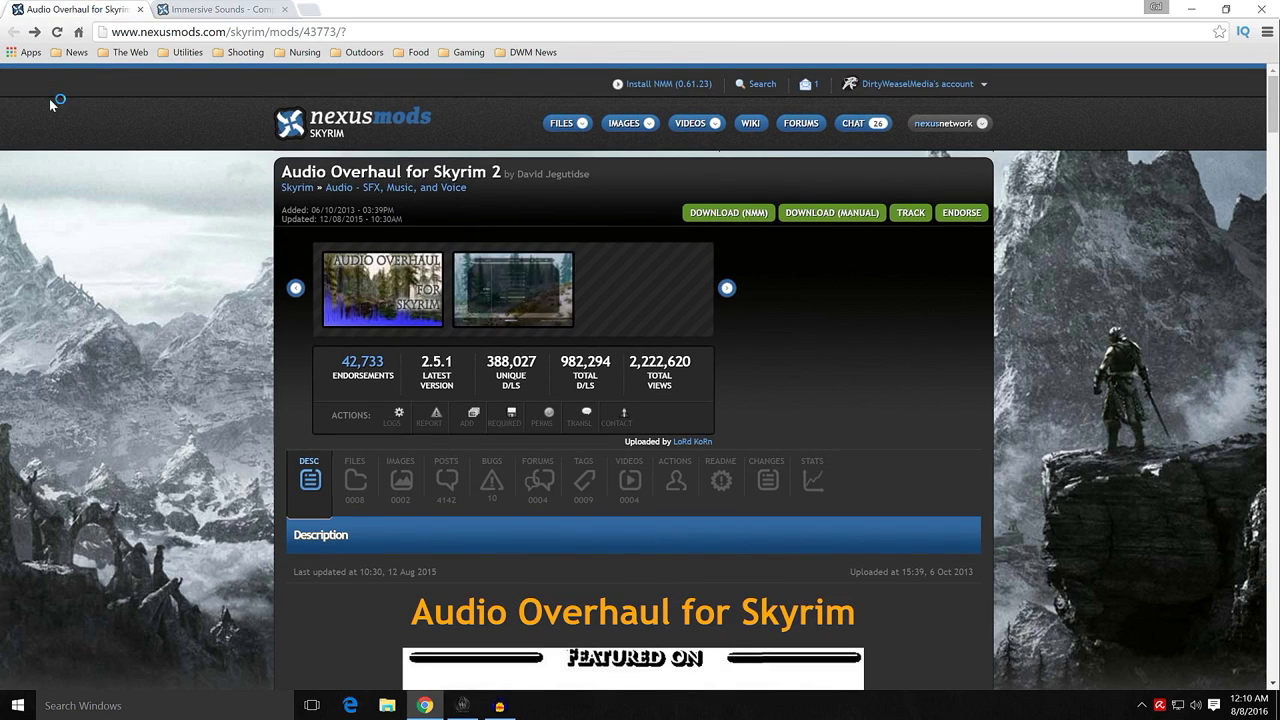
pyautogui.click(222, 12)
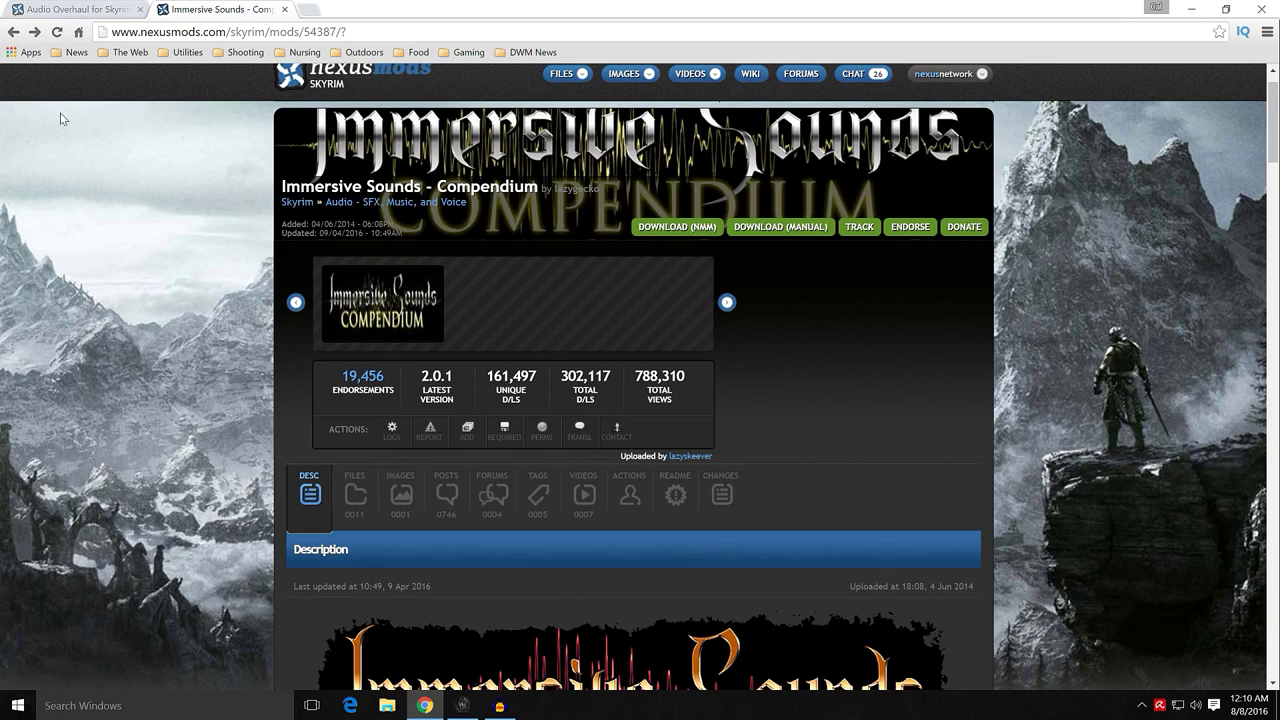
pyautogui.click(74, 13)
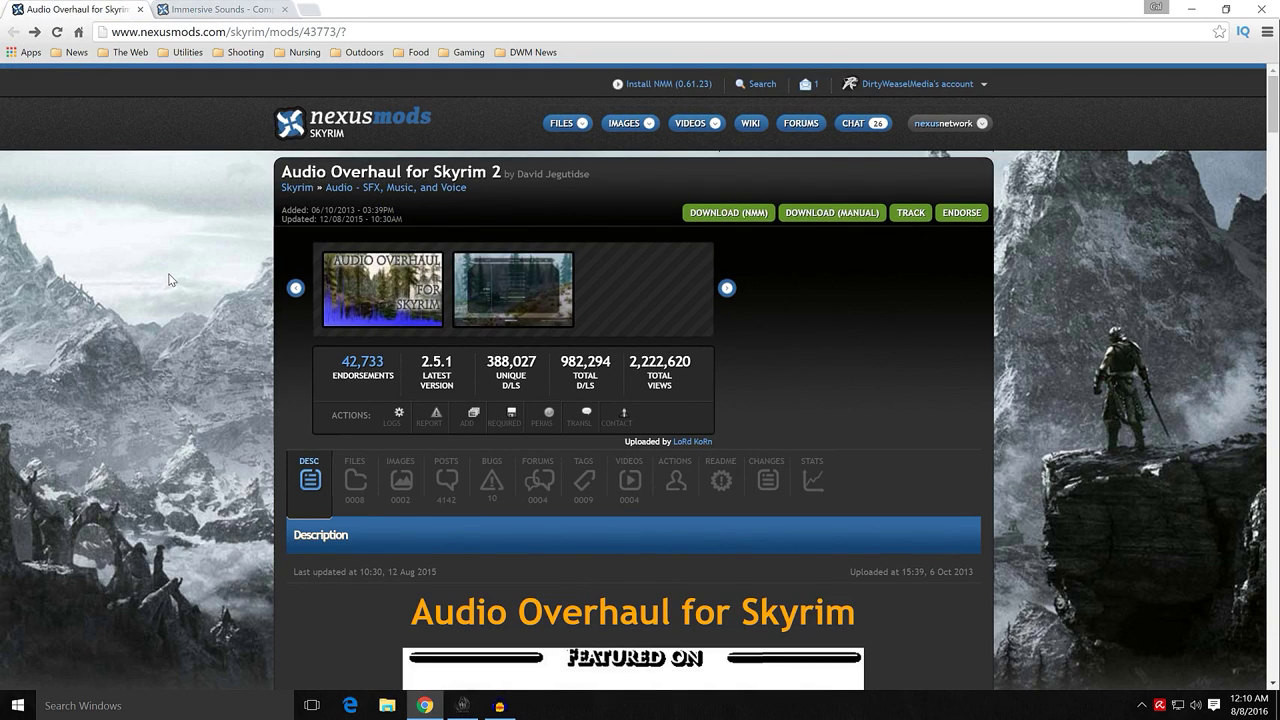
pyautogui.click(245, 12)
pyautogui.scroll(-3, 252, 344)
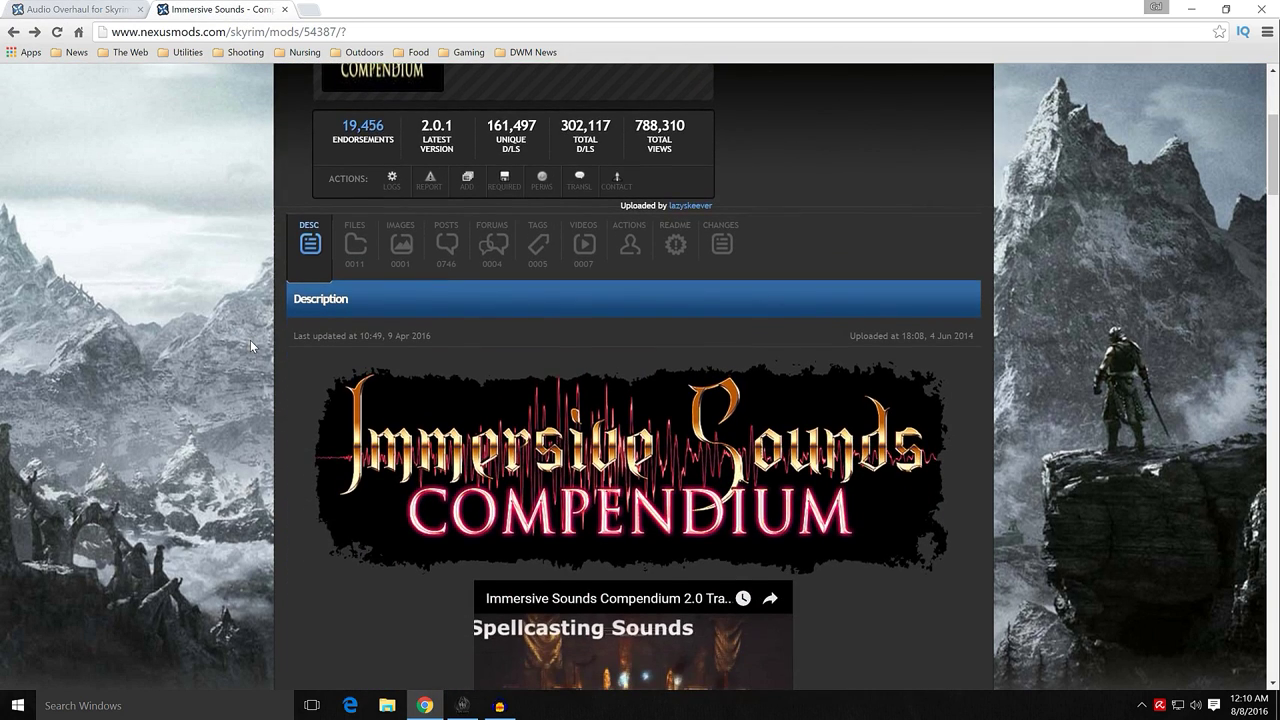
# - Read through the Immersive Sounds - Compendium description again, covering the Introduction, Requirements and Foley sections
pyautogui.scroll(-3, 250, 340)
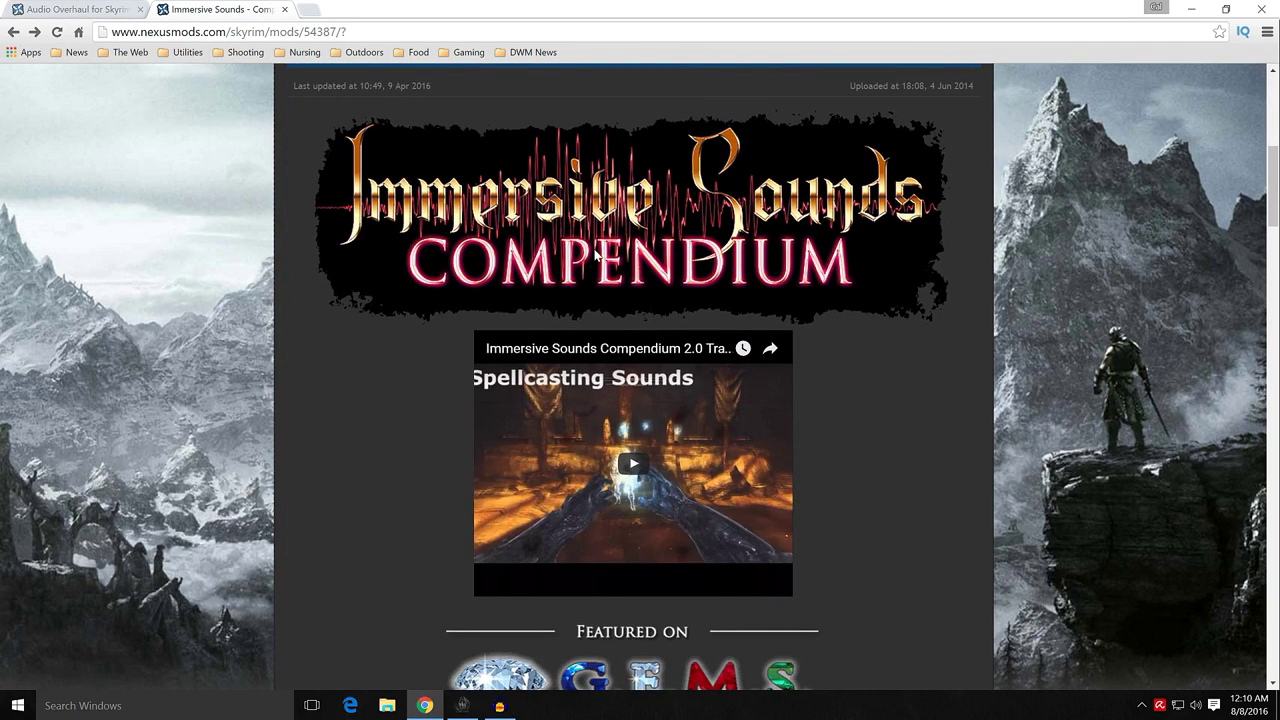
pyautogui.scroll(-8, 252, 336)
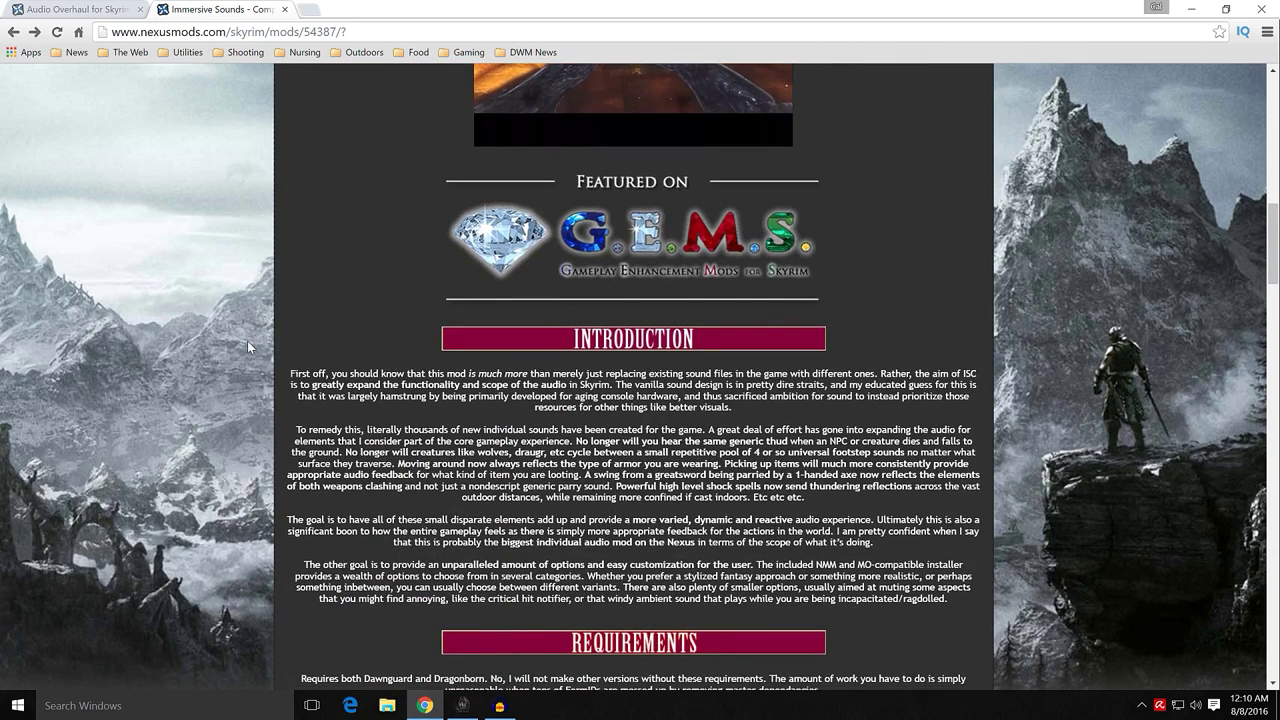
pyautogui.scroll(-1, 247, 342)
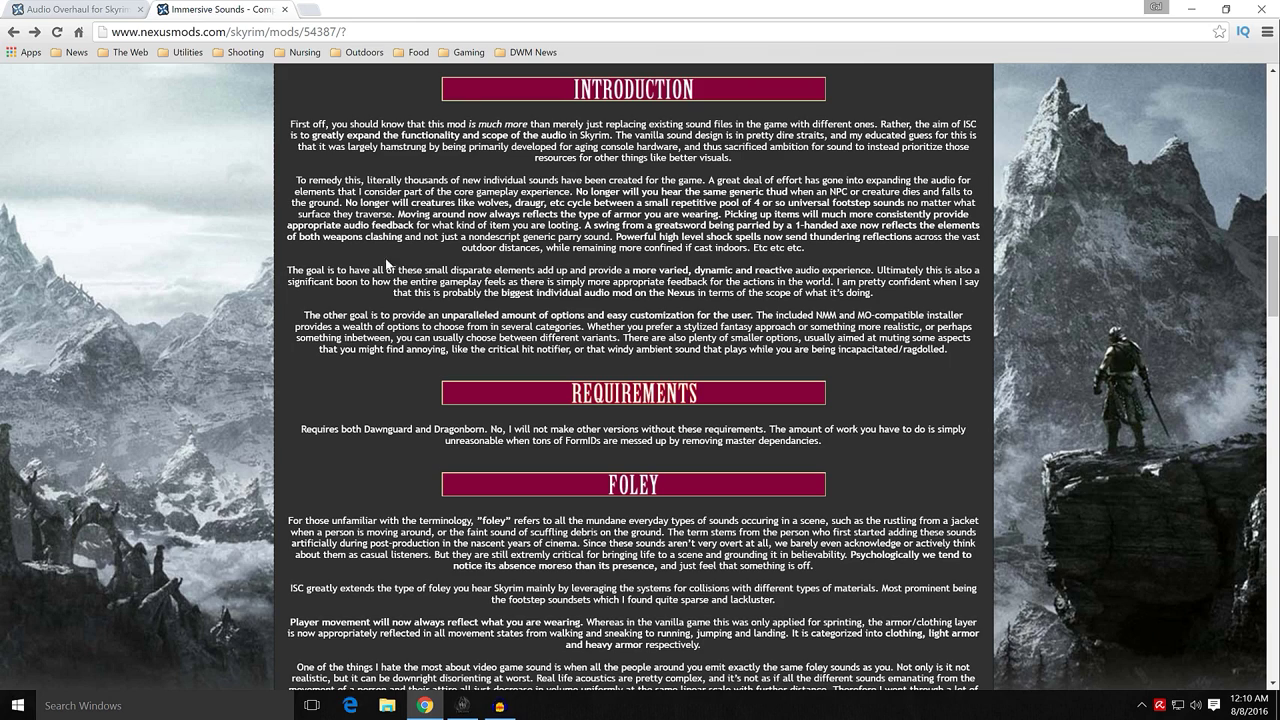
pyautogui.scroll(-1, 268, 312)
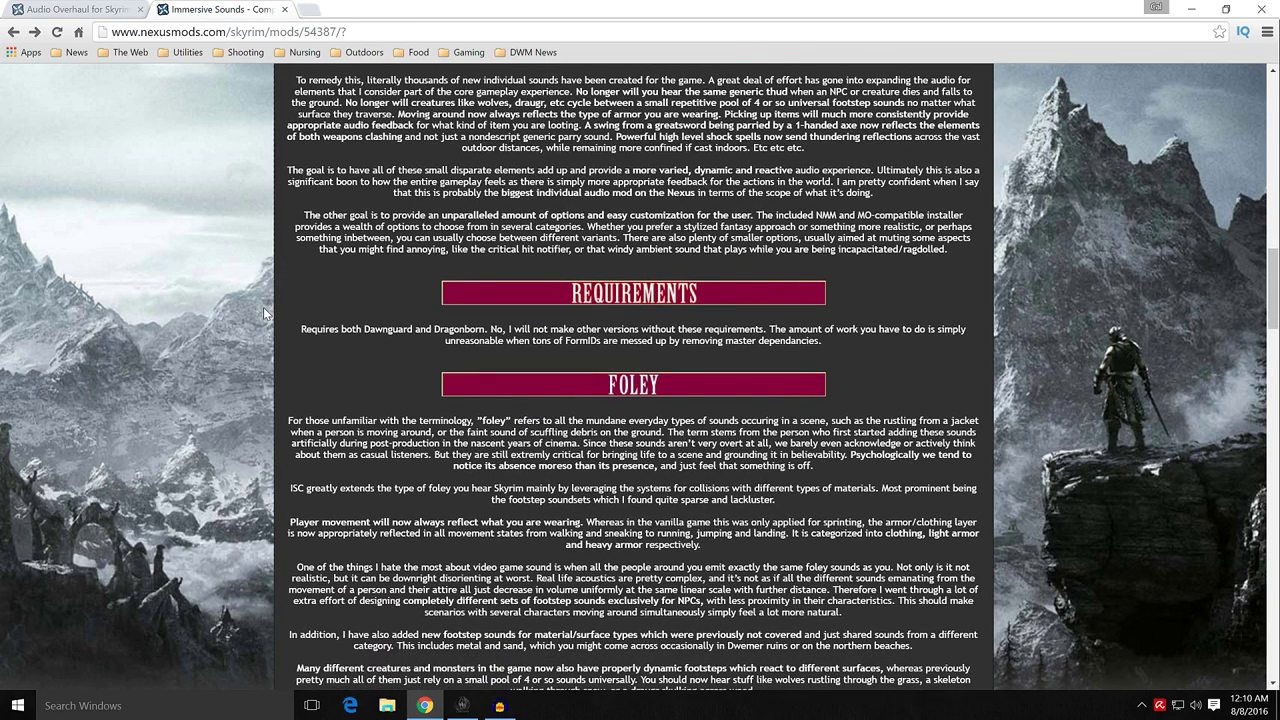
pyautogui.scroll(-2, 263, 312)
pyautogui.scroll(4, 263, 316)
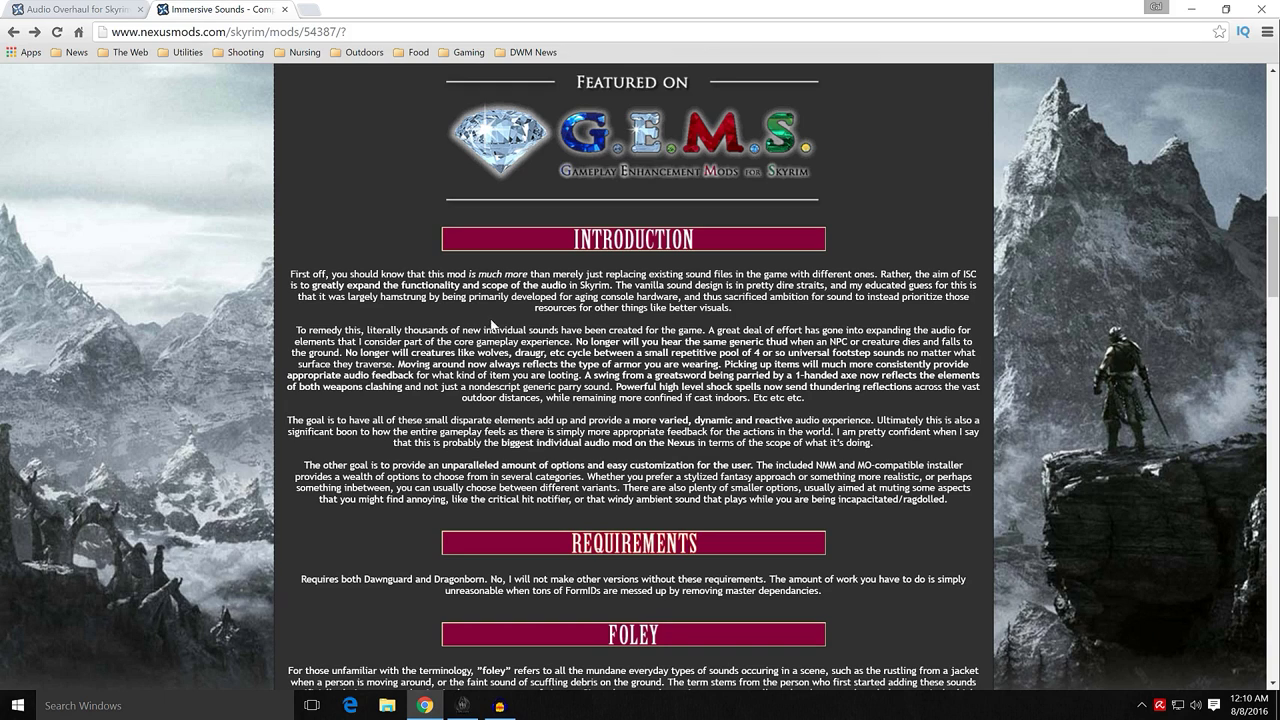
pyautogui.scroll(2, 278, 405)
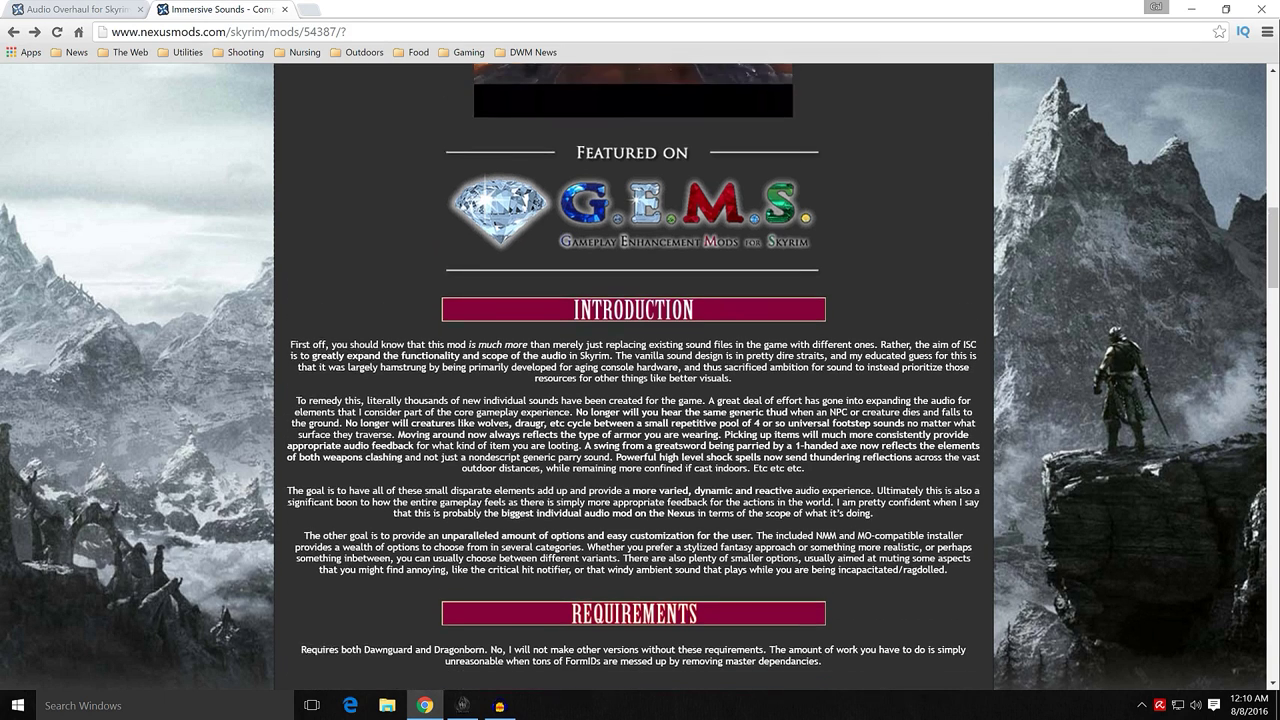
pyautogui.scroll(1, 280, 410)
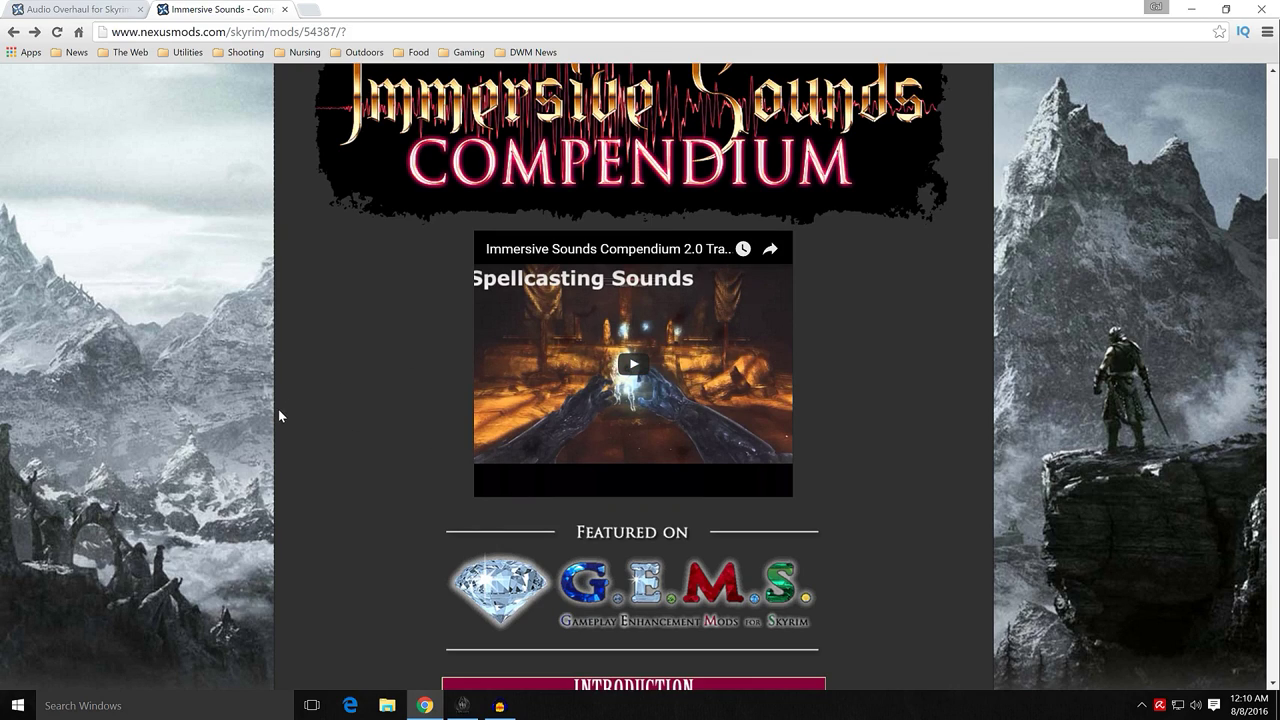
pyautogui.scroll(-2, 277, 409)
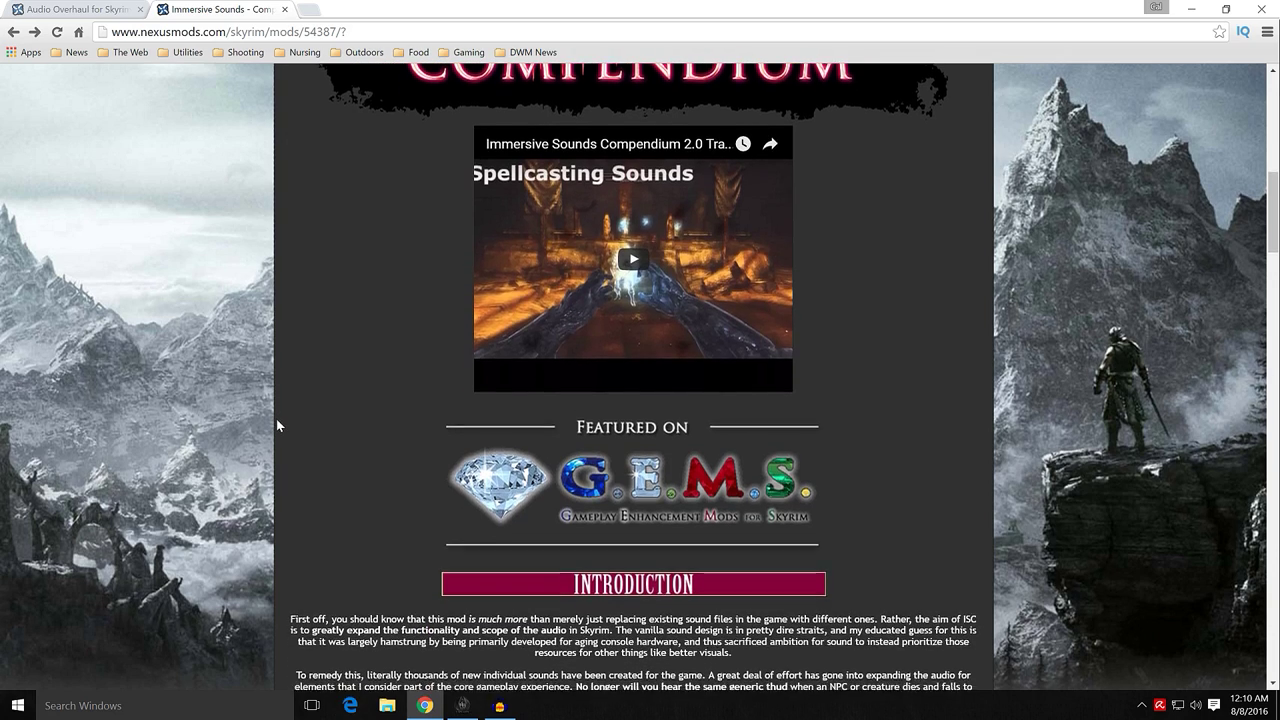
pyautogui.scroll(-1, 276, 419)
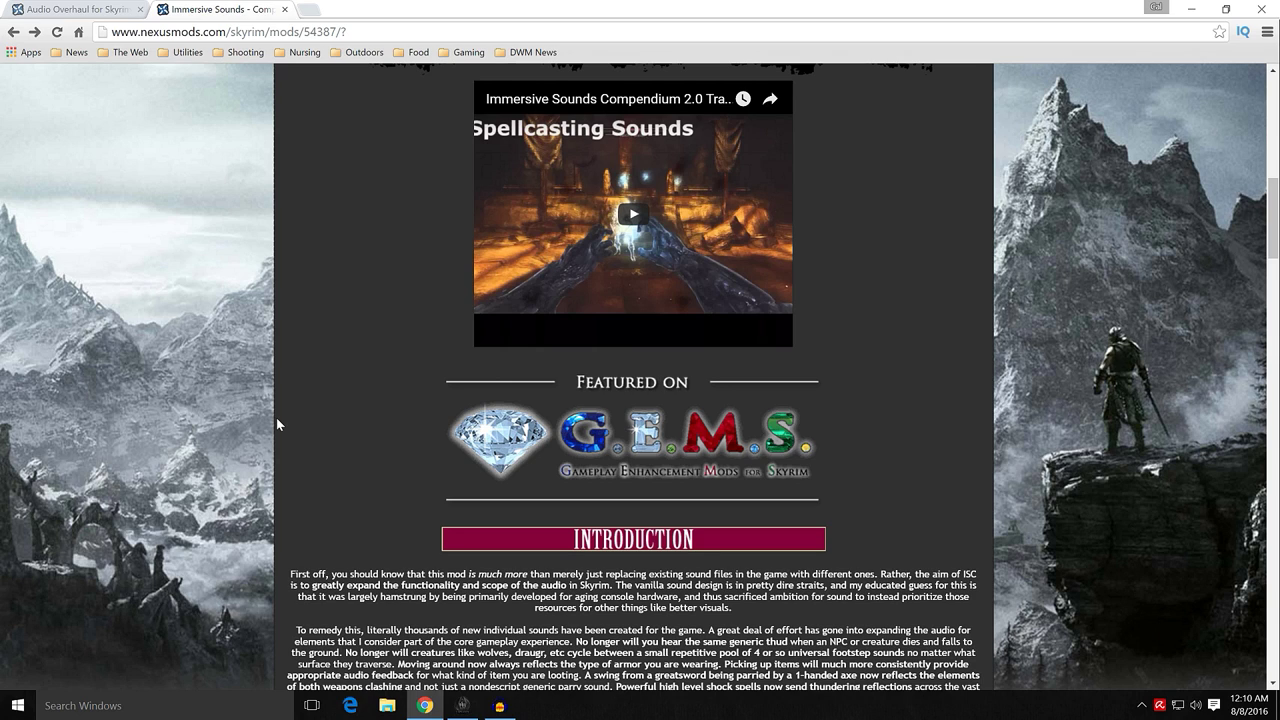
# - Open the files list of Immersive Sounds - Compendium and examine the main file, old versions and Perkus Maximus patch
pyautogui.scroll(8, 276, 417)
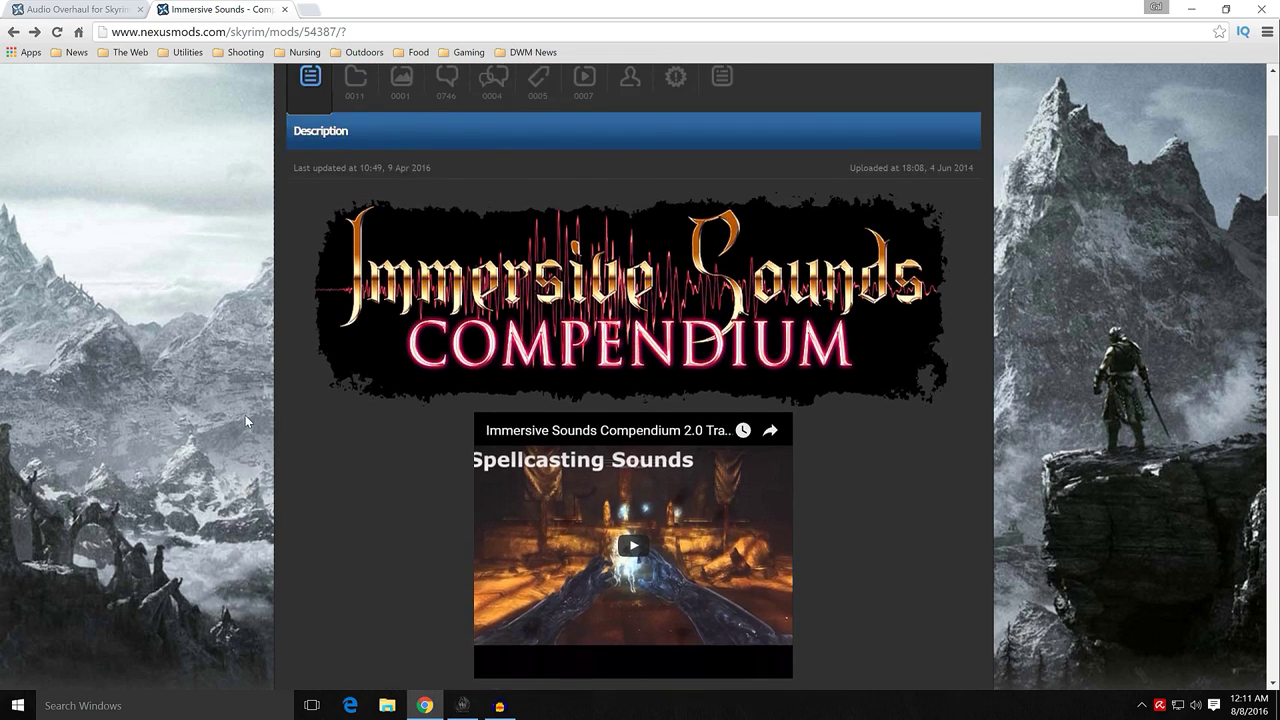
pyautogui.scroll(2, 246, 402)
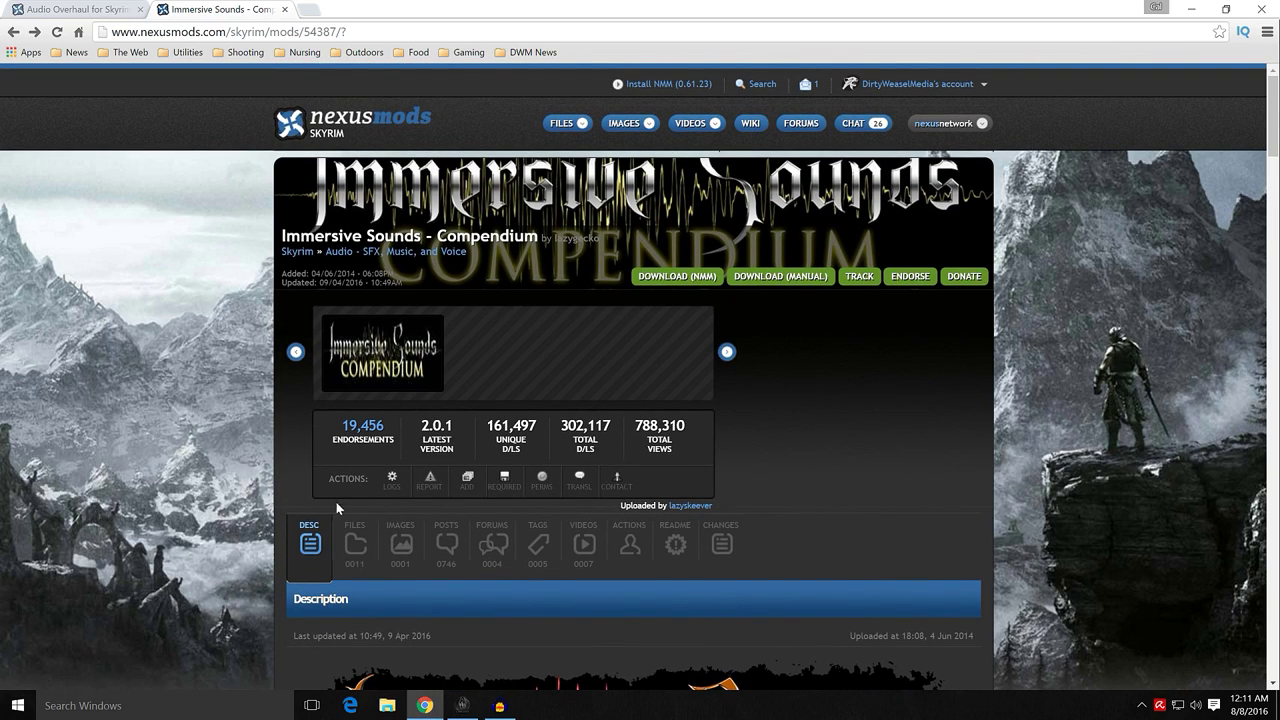
pyautogui.click(349, 545)
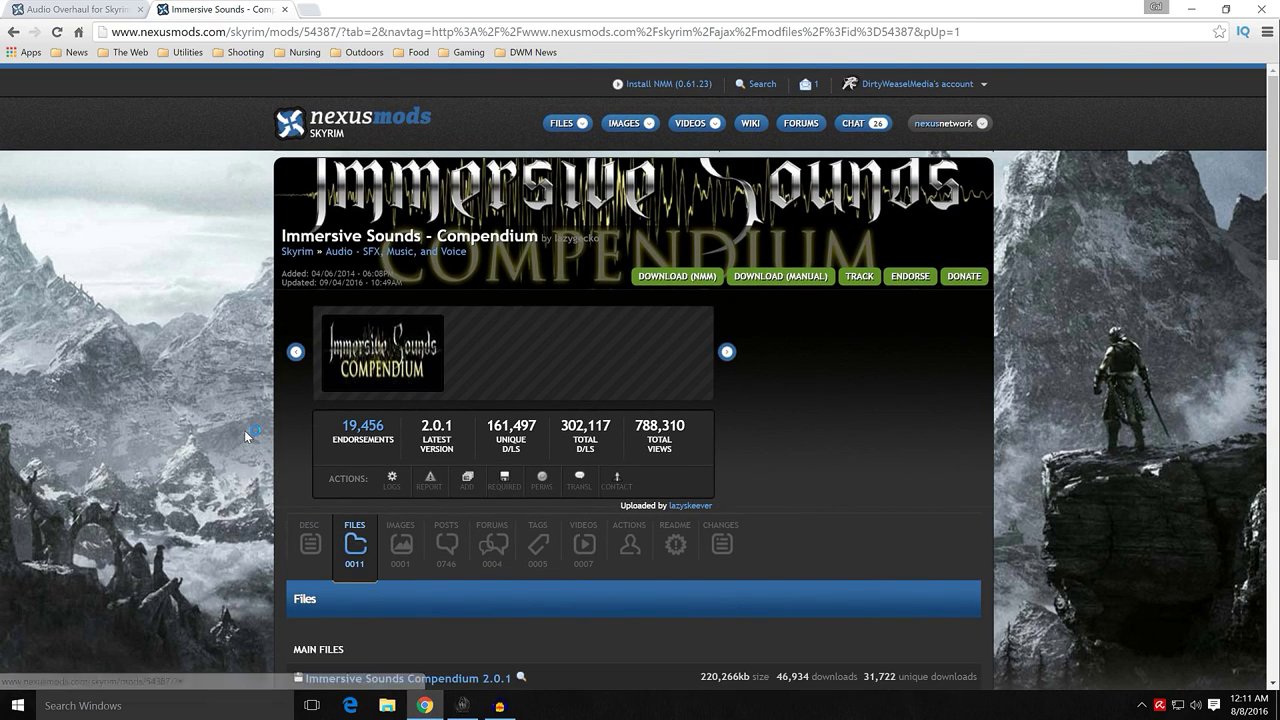
pyautogui.scroll(-3, 246, 432)
pyautogui.scroll(-1, 244, 430)
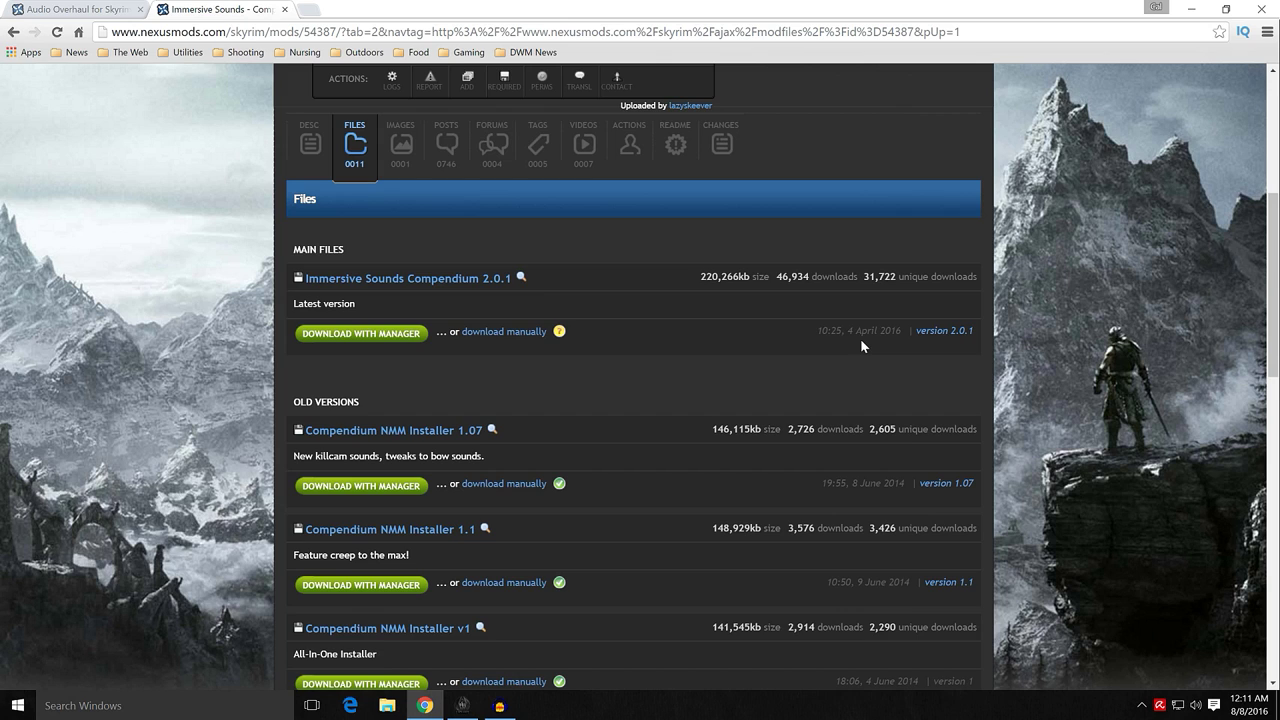
pyautogui.scroll(-5, 260, 406)
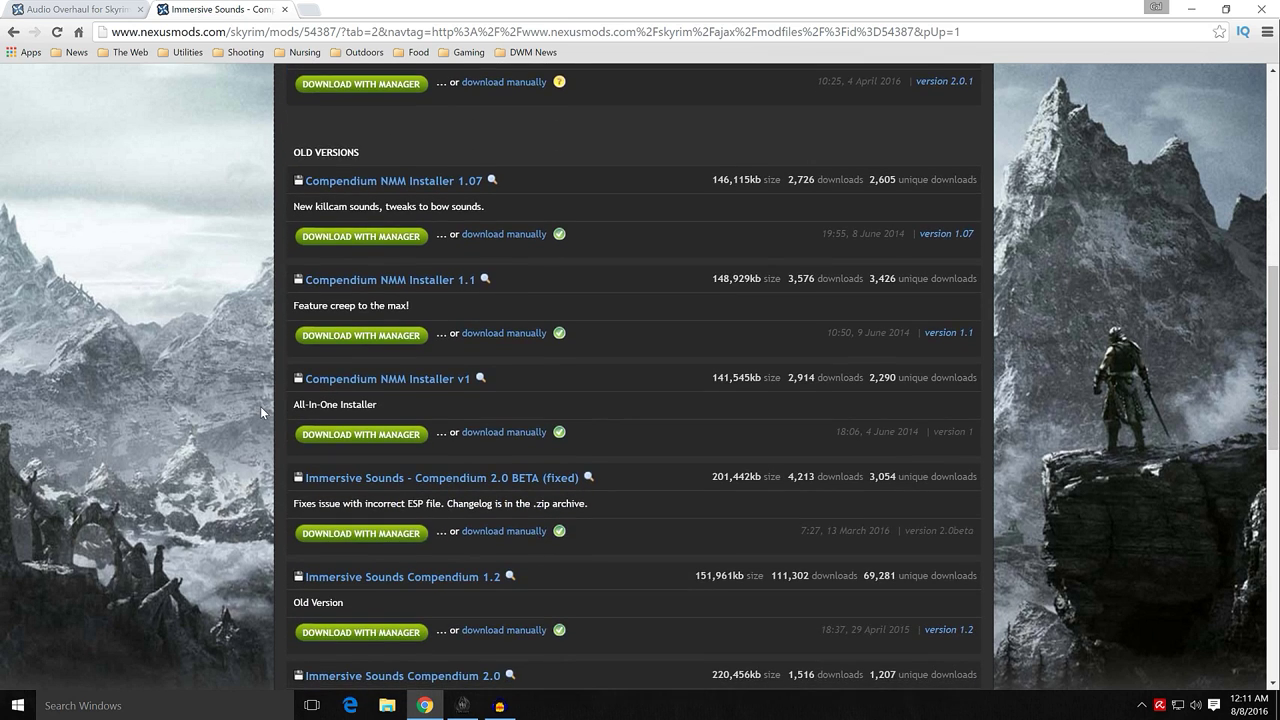
pyautogui.scroll(-5, 250, 407)
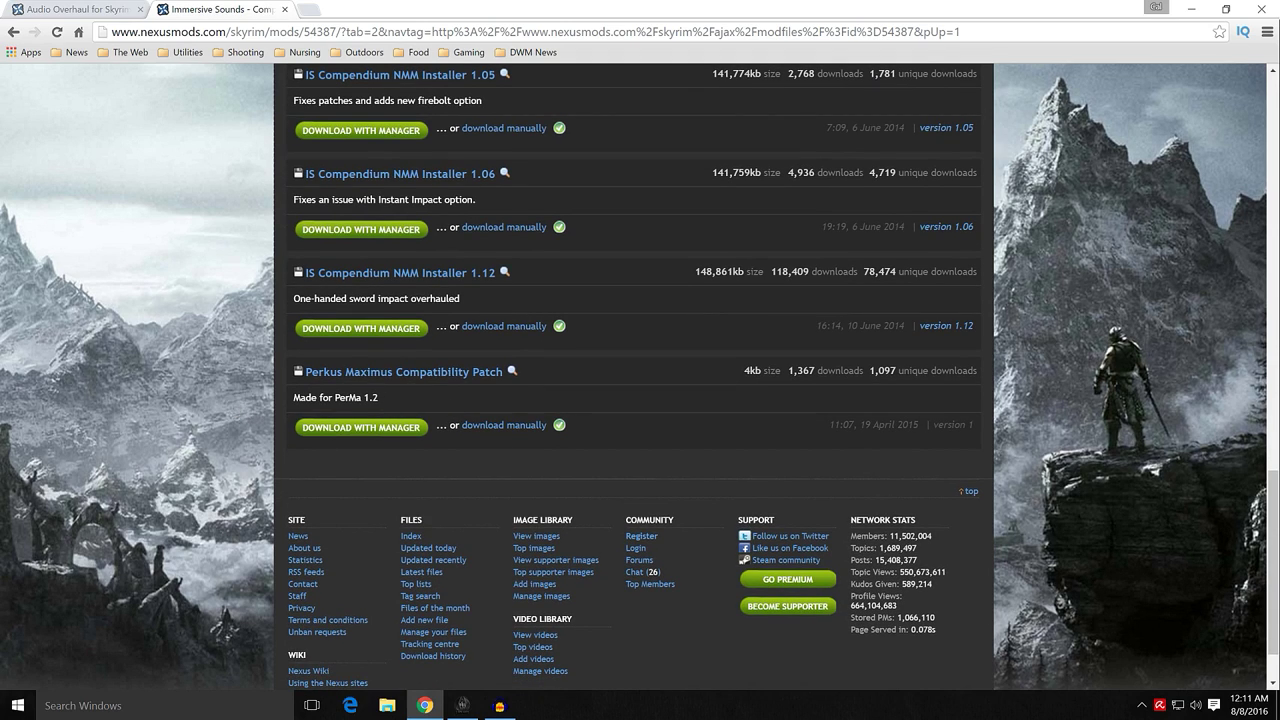
pyautogui.scroll(6, 260, 402)
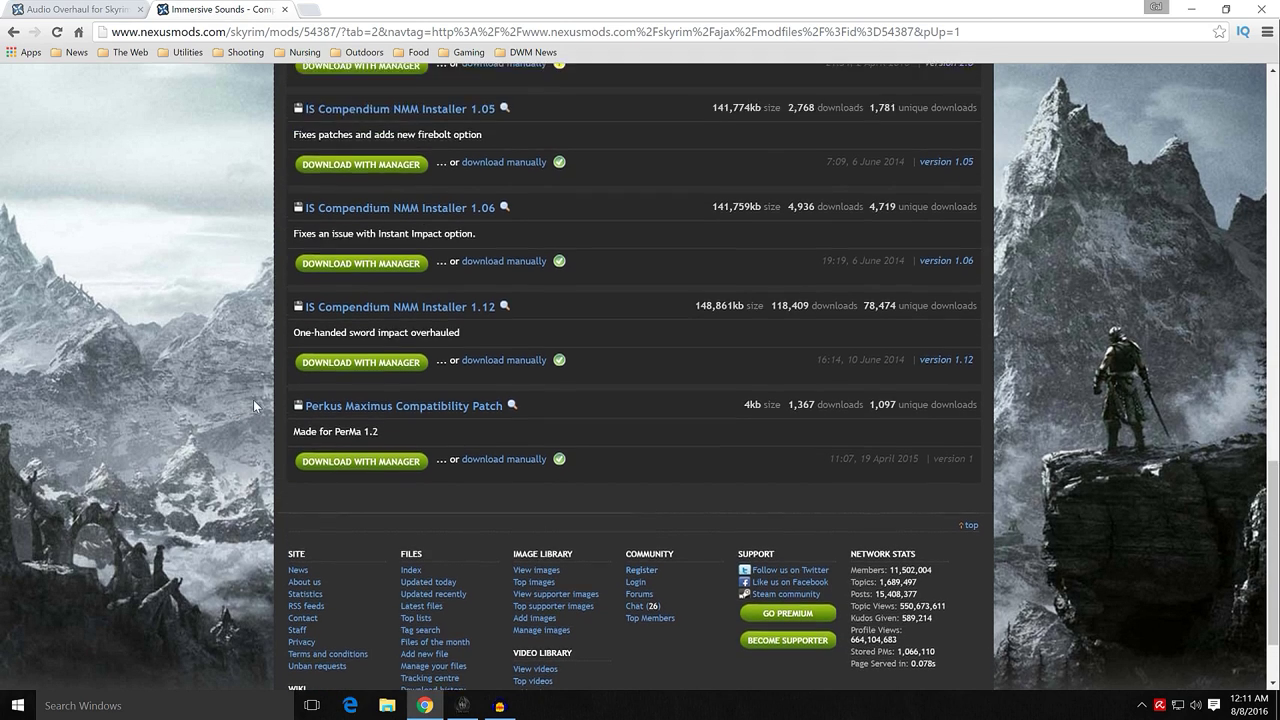
pyautogui.scroll(4, 273, 405)
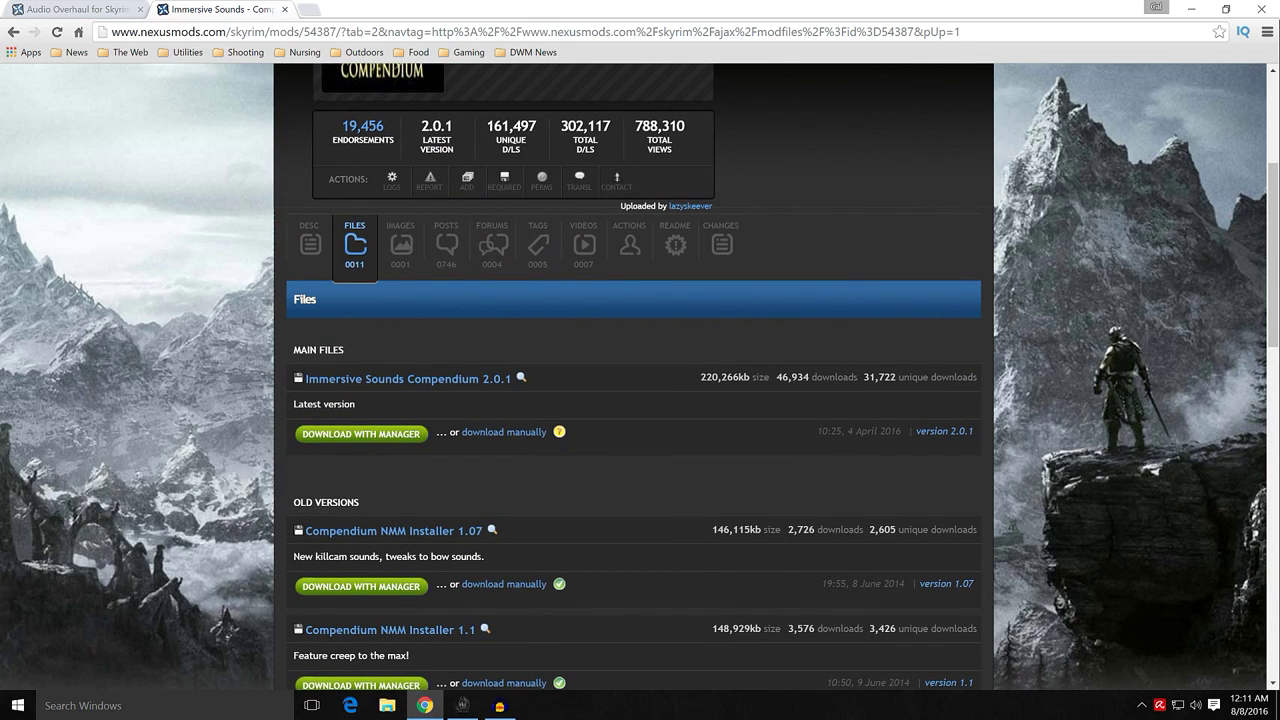
# - Switch to Mod Organizer, start installing the downloaded Immersive Sounds Compendium 2.0.1 archive, and enlarge the installer window to show its full description
pyautogui.moveTo(460, 710)
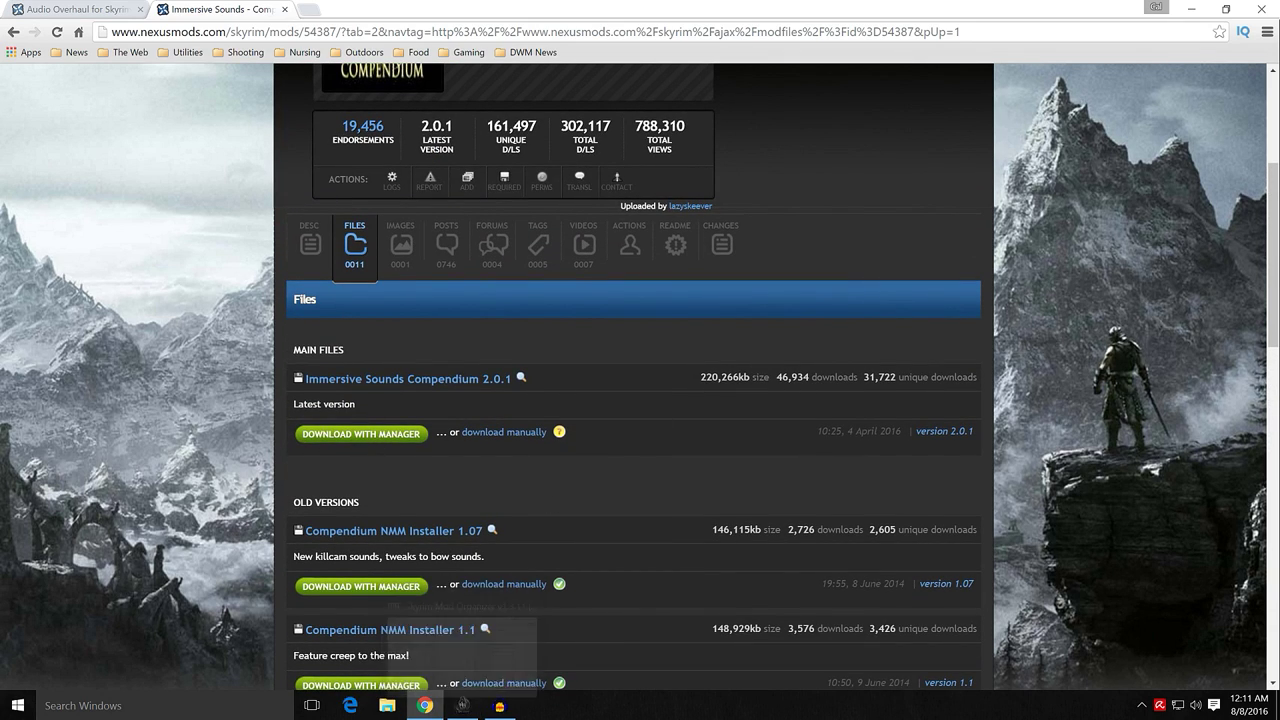
pyautogui.click(1191, 9)
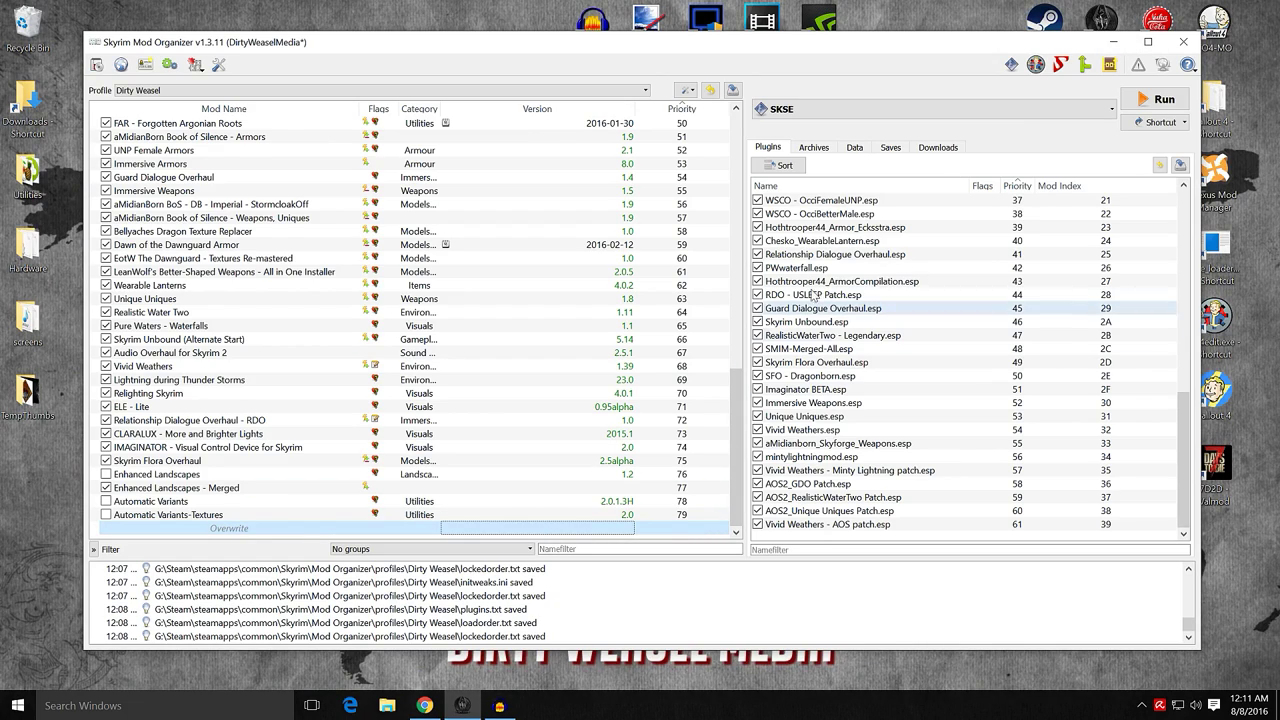
pyautogui.click(940, 148)
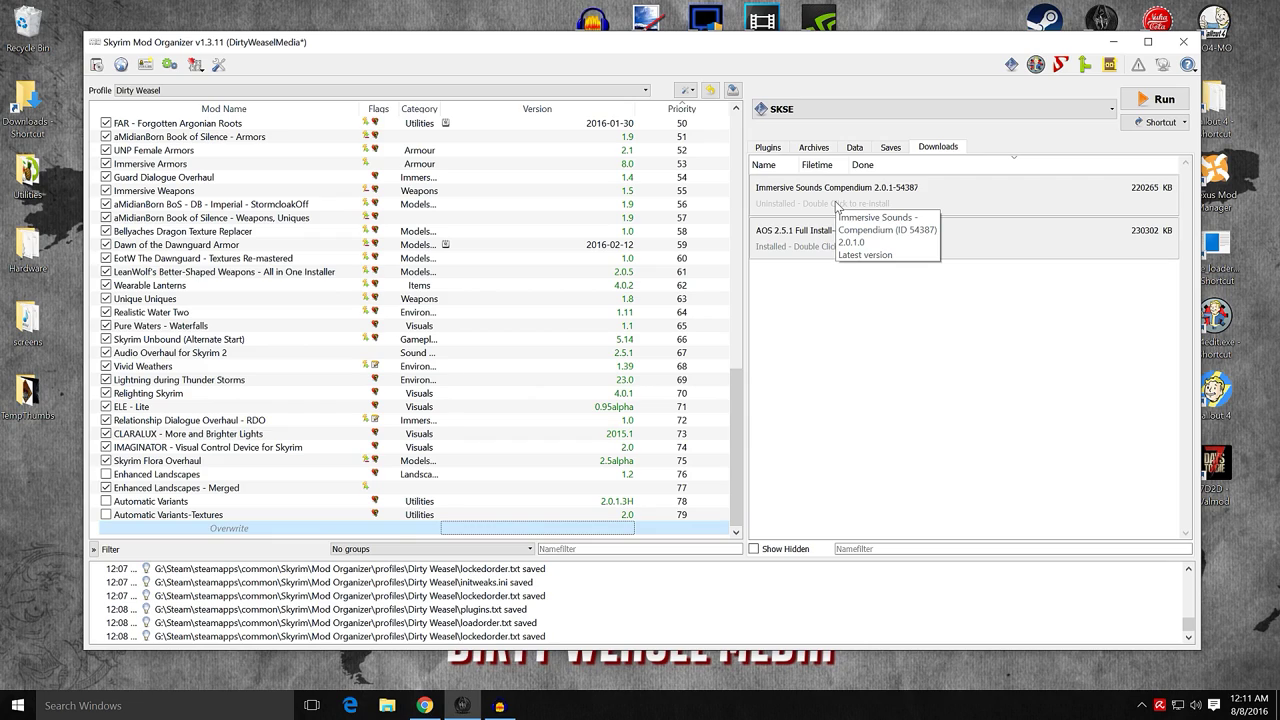
pyautogui.click(268, 353)
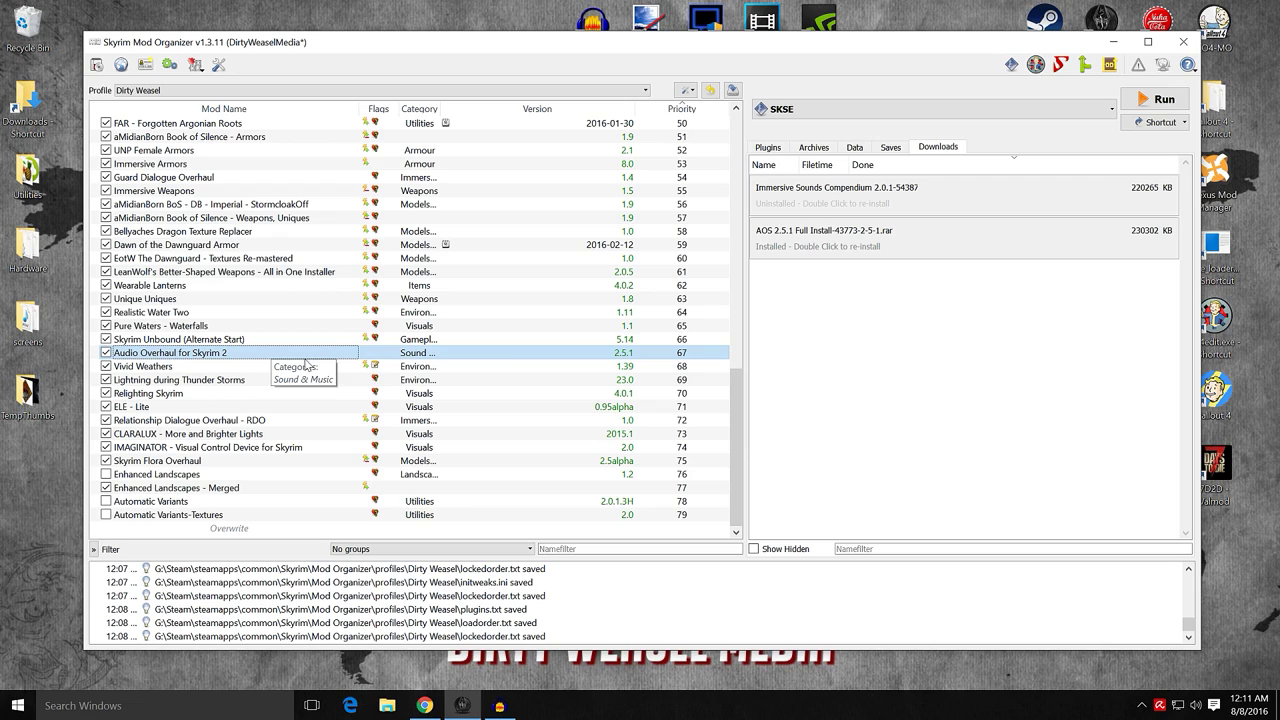
pyautogui.doubleClick(828, 200)
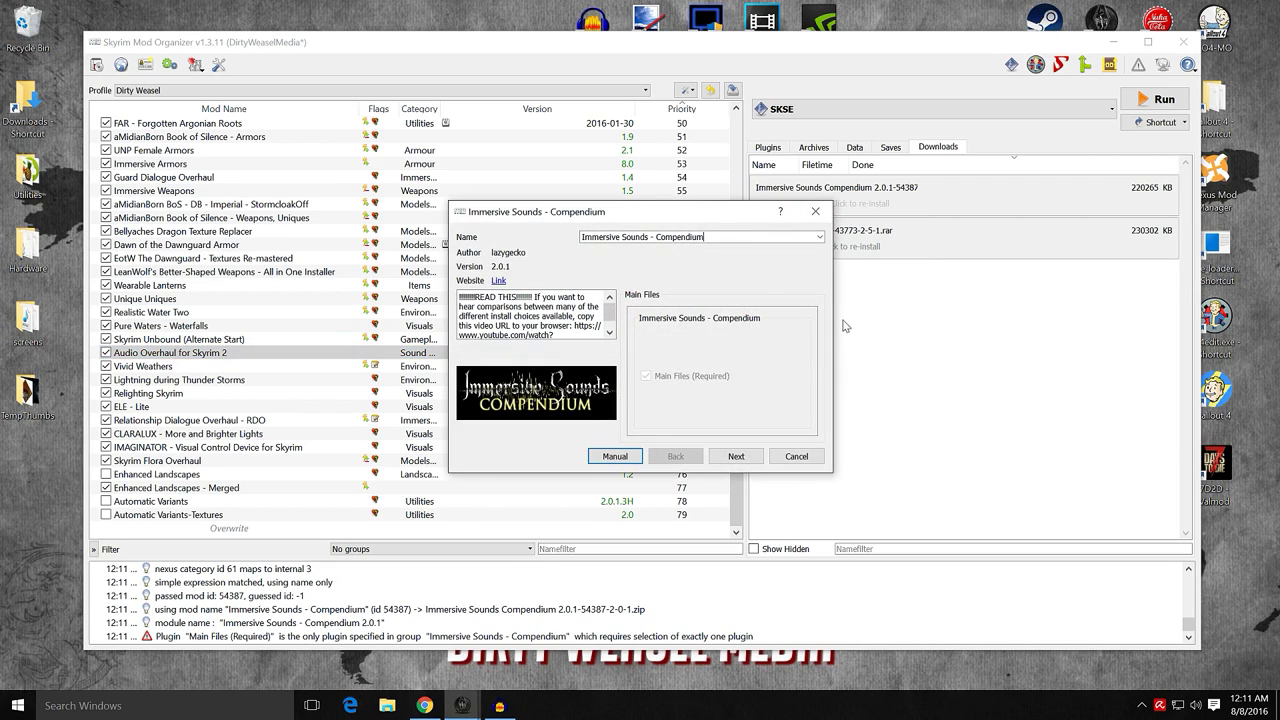
pyautogui.moveTo(648, 213); pyautogui.dragTo(630, 134)
pyautogui.moveTo(511, 398); pyautogui.dragTo(507, 572)
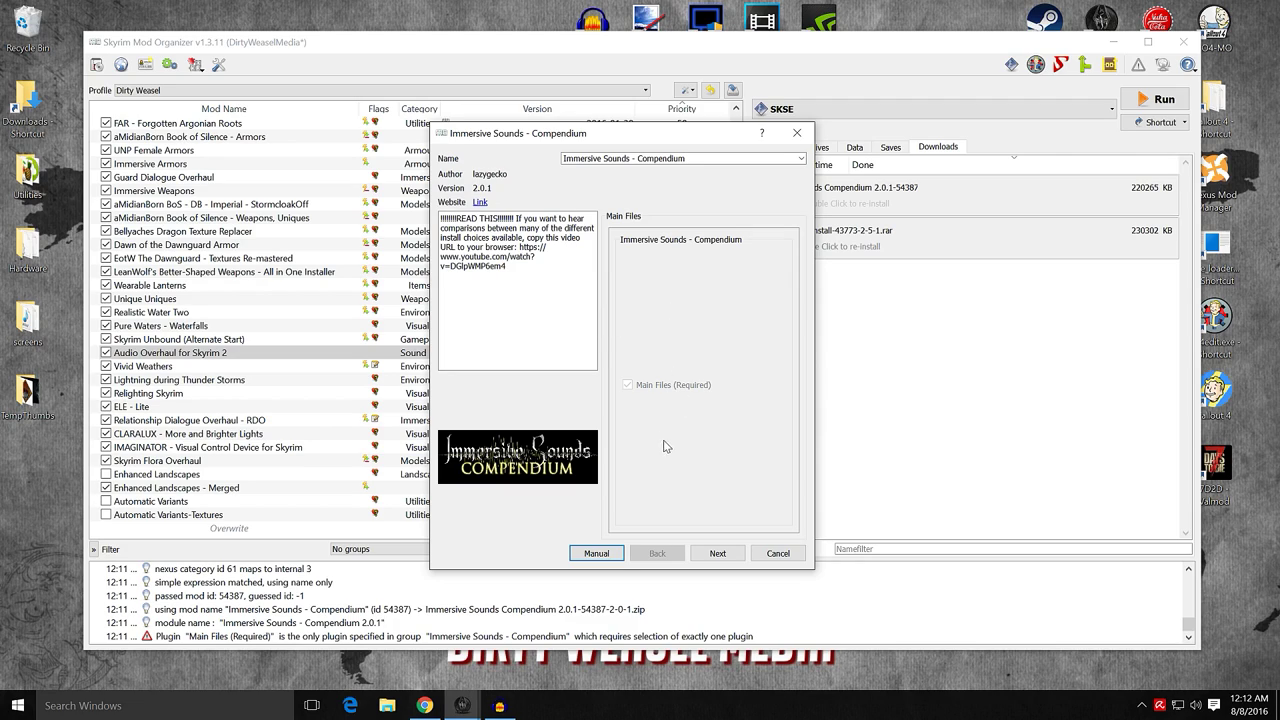
# - Set the melee options to Less Intense + Instant Impacts for weapon impacts and Semi-Smooth Equip for drawing and sheathing
pyautogui.click(718, 555)
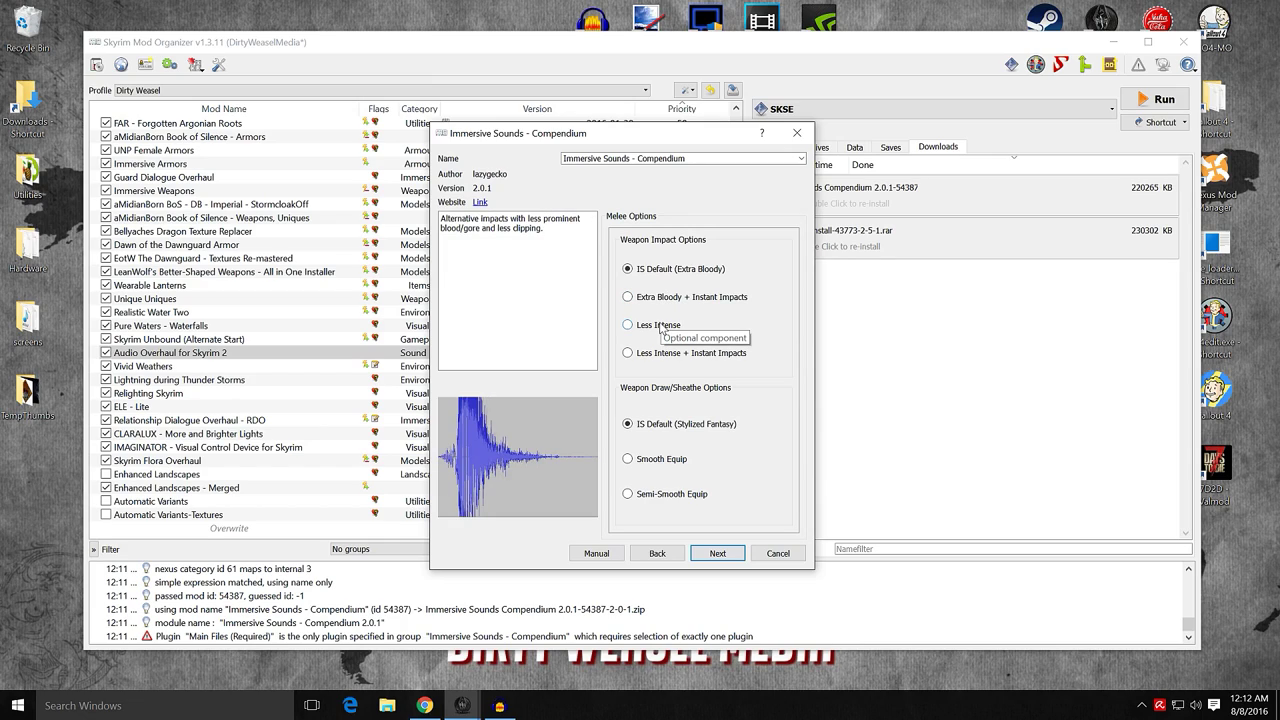
pyautogui.click(681, 354)
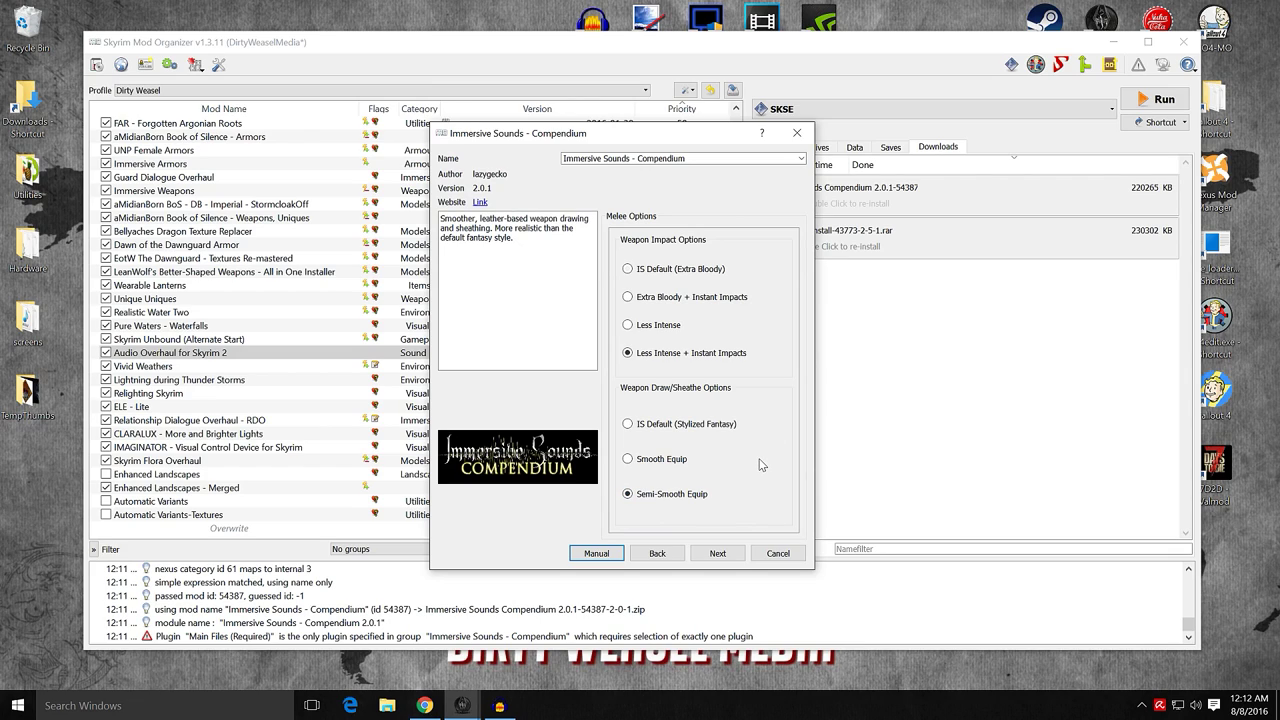
pyautogui.click(717, 553)
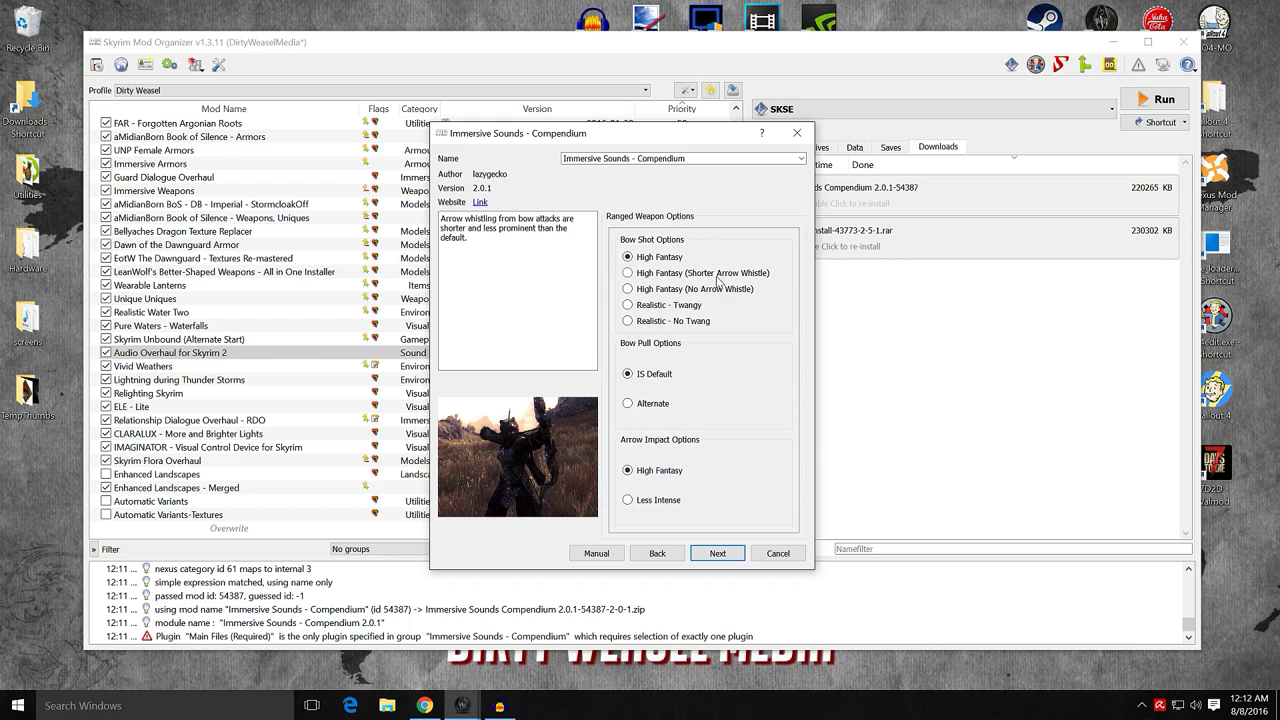
# - Set the ranged weapon options to Realistic - Twangy for bow shots and Alternate for bow pull
pyautogui.click(655, 312)
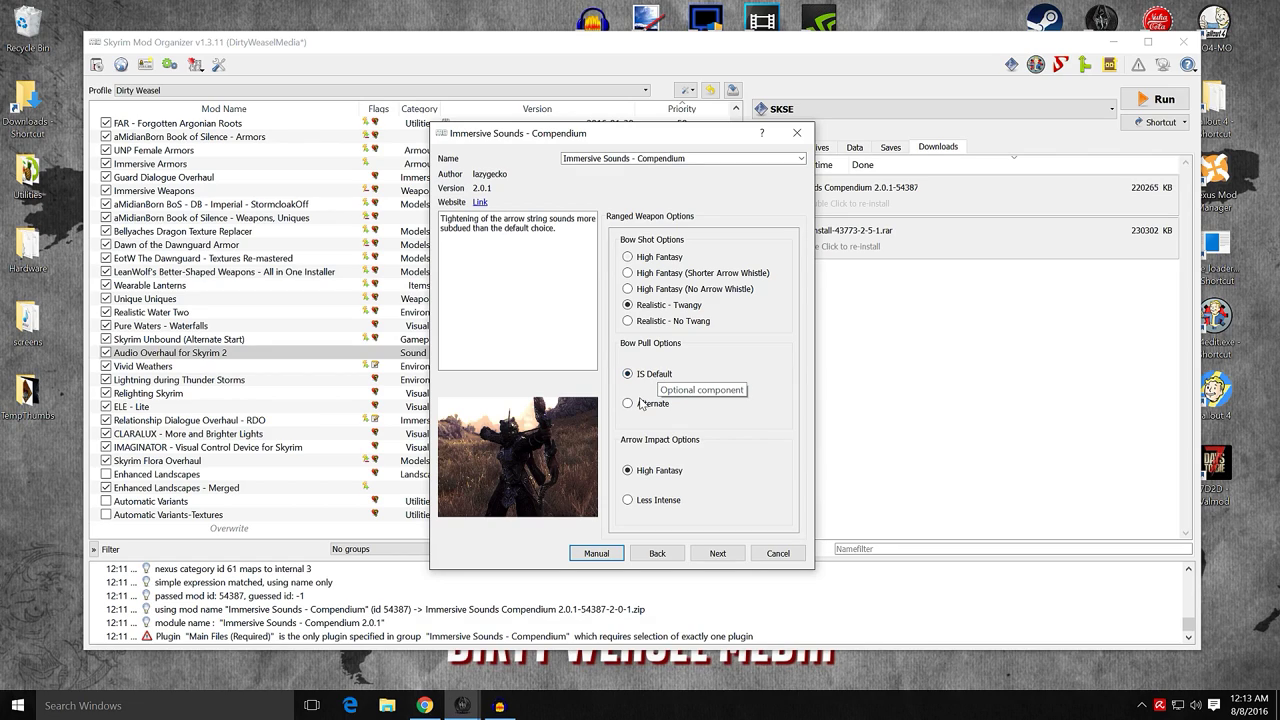
pyautogui.click(637, 404)
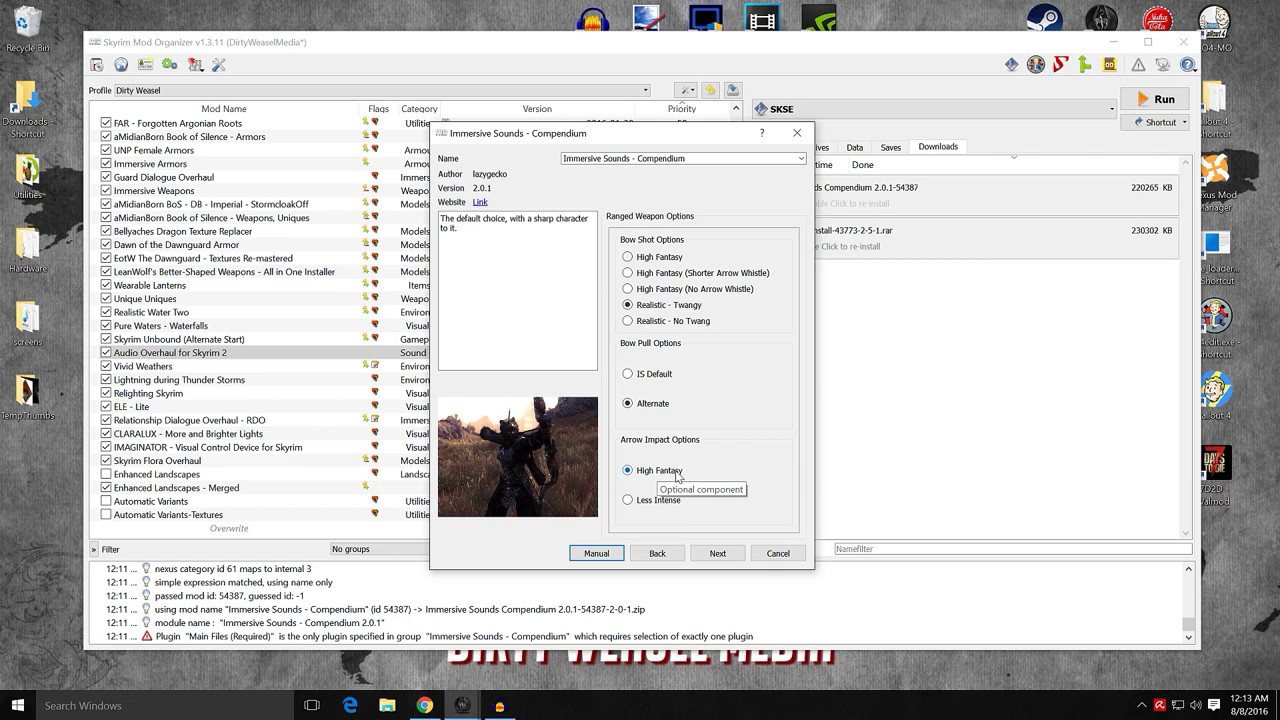
pyautogui.click(717, 553)
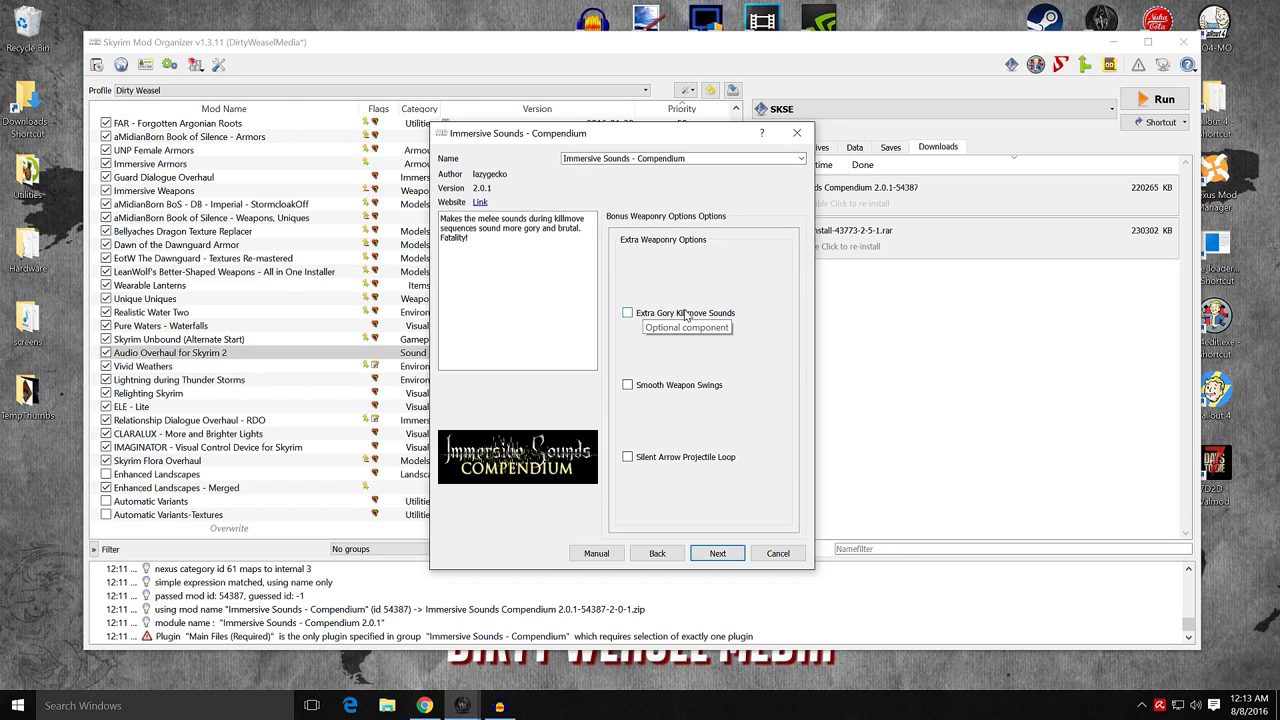
# - Enable Extra Gory Killmove Sounds among the extra weaponry options and continue to the magic options
pyautogui.click(627, 314)
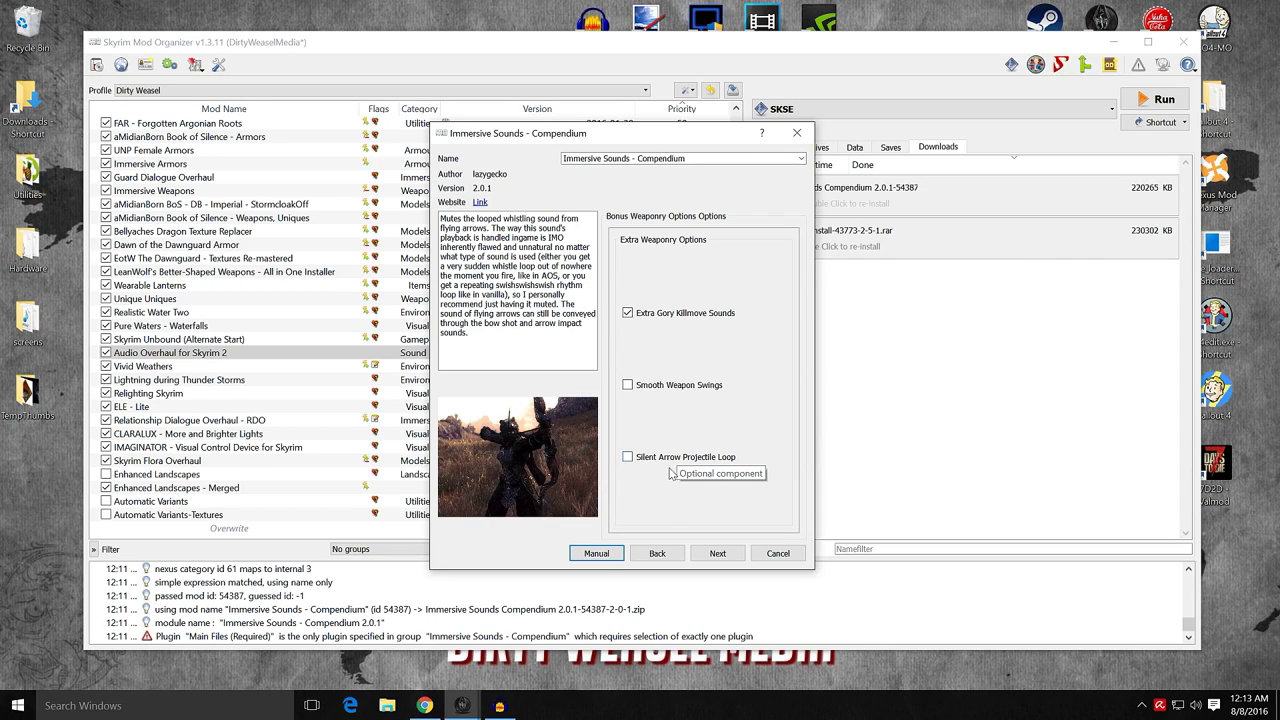
pyautogui.click(719, 553)
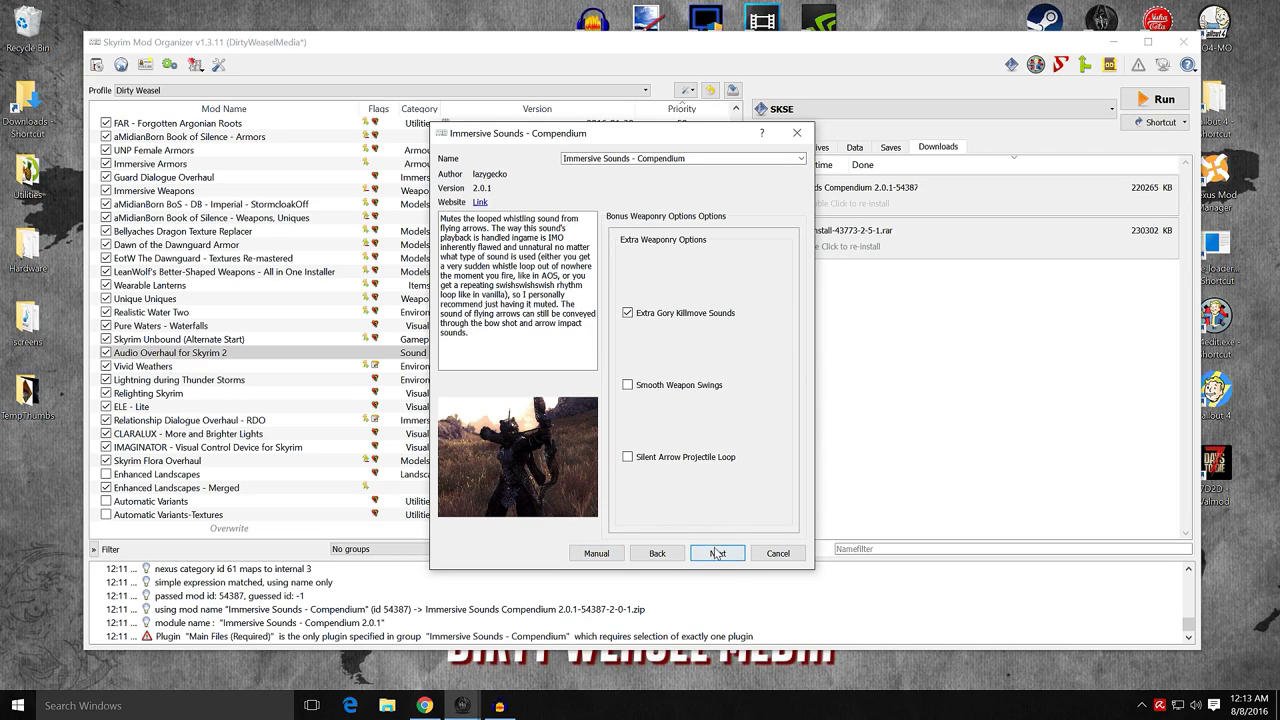
pyautogui.click(714, 550)
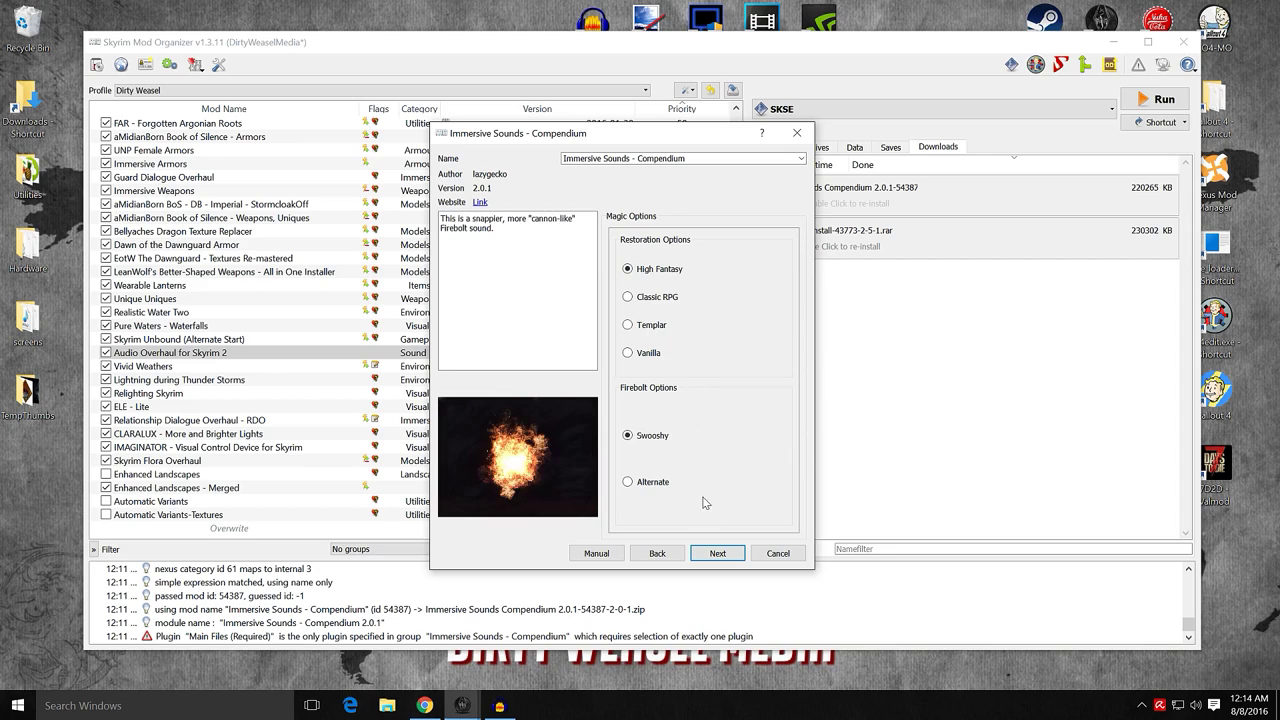
# - Set the magic options to Templar for restoration and Alternate for Firebolt, and continue to the creature options
pyautogui.click(655, 331)
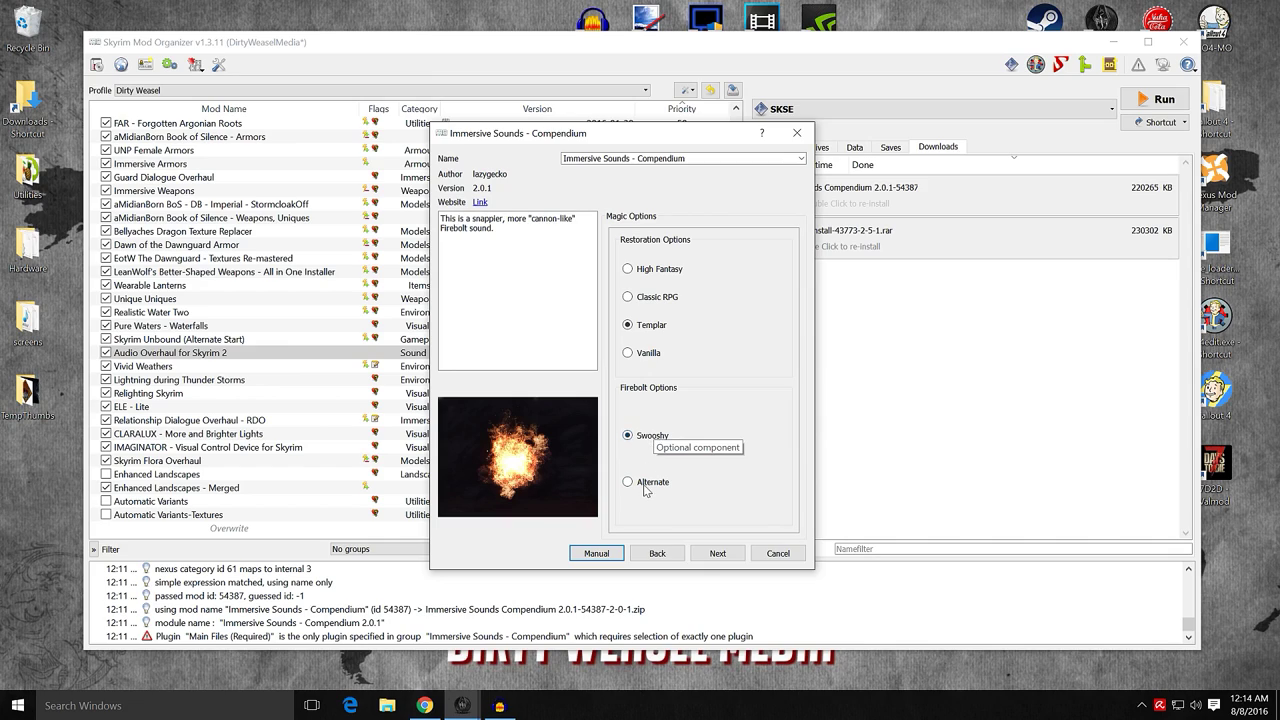
pyautogui.click(645, 484)
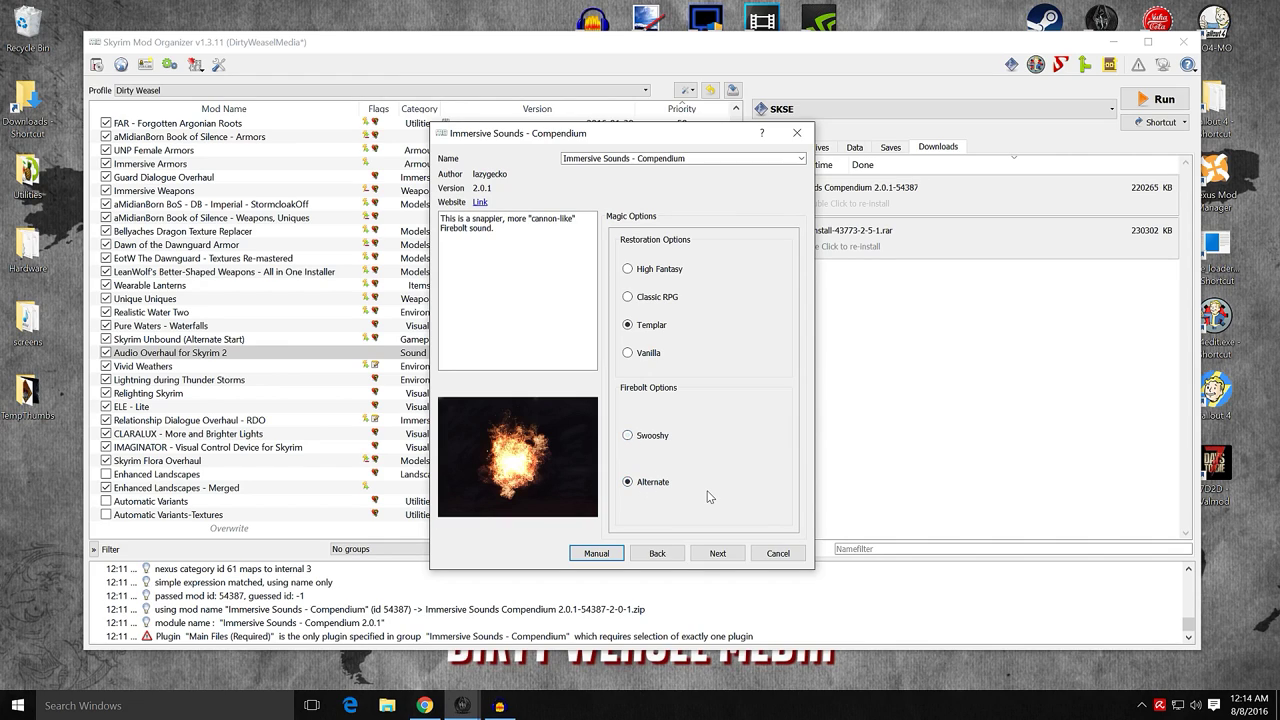
pyautogui.click(716, 553)
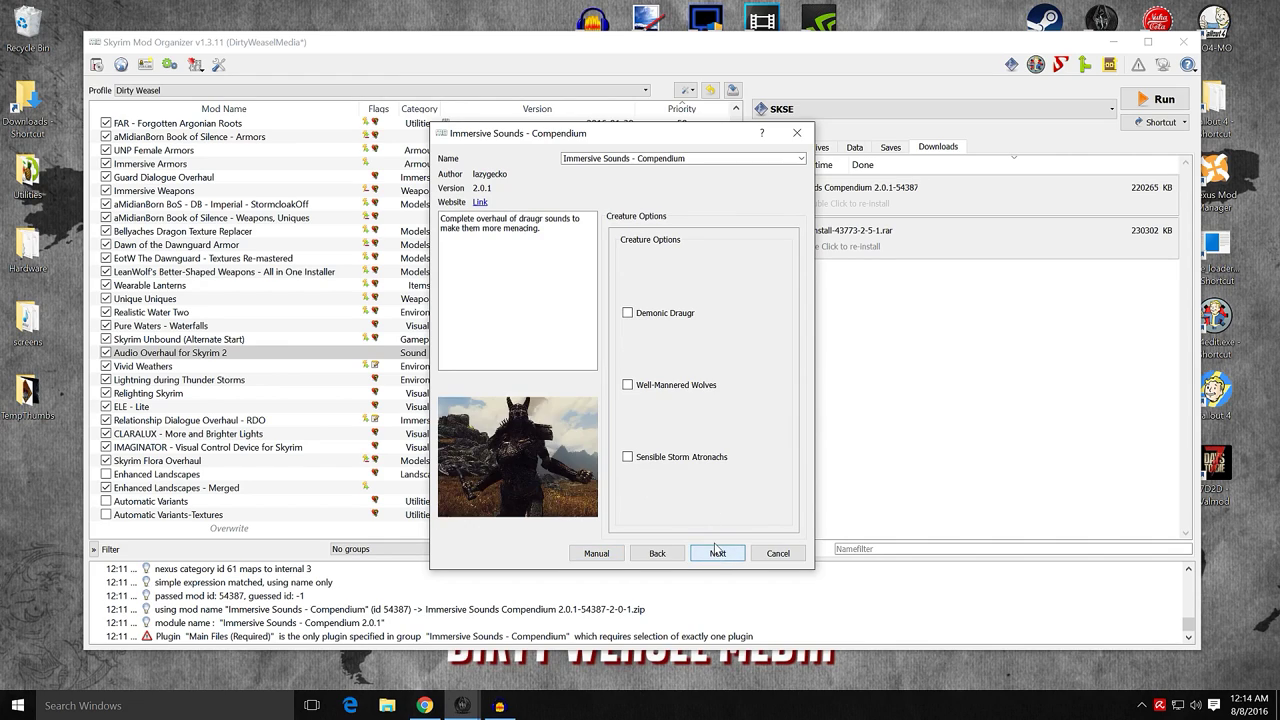
# - Enable Demonic Draugr, Well-Mannered Wolves and Sensible Storm Atronachs in the creature options and continue to the miscellaneous options
pyautogui.click(657, 317)
pyautogui.moveTo(670, 394)
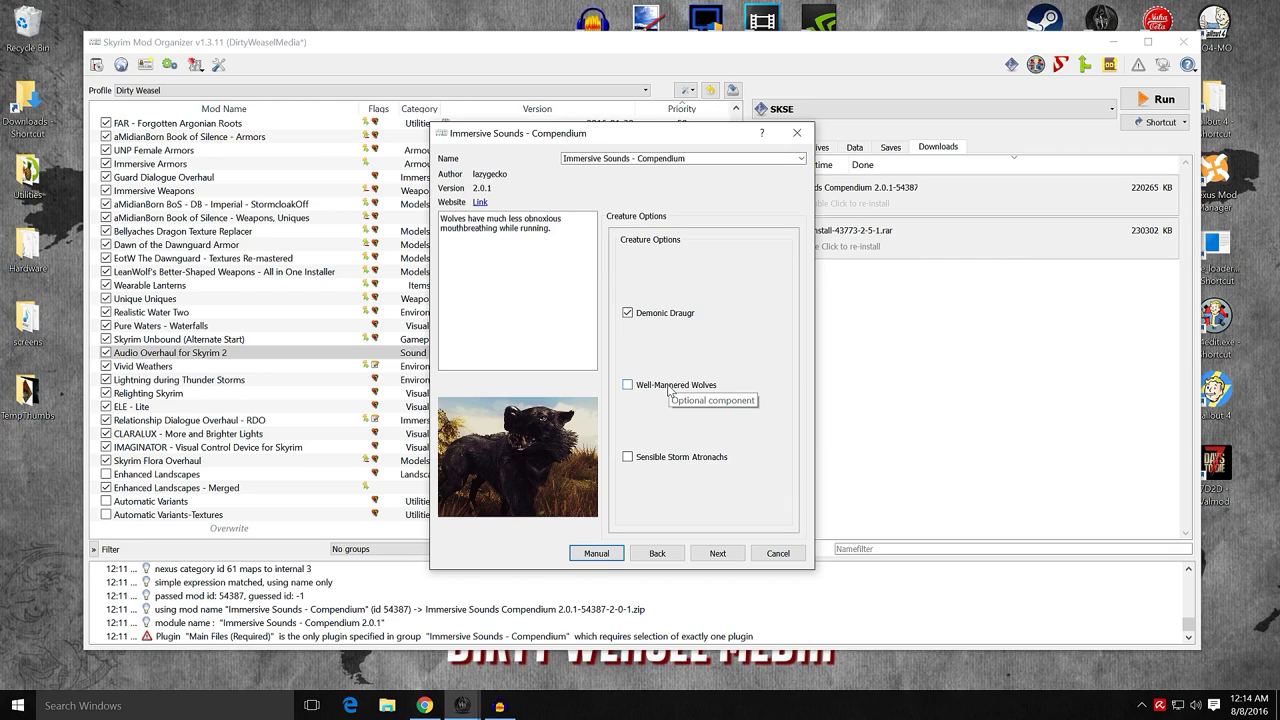
pyautogui.click(669, 389)
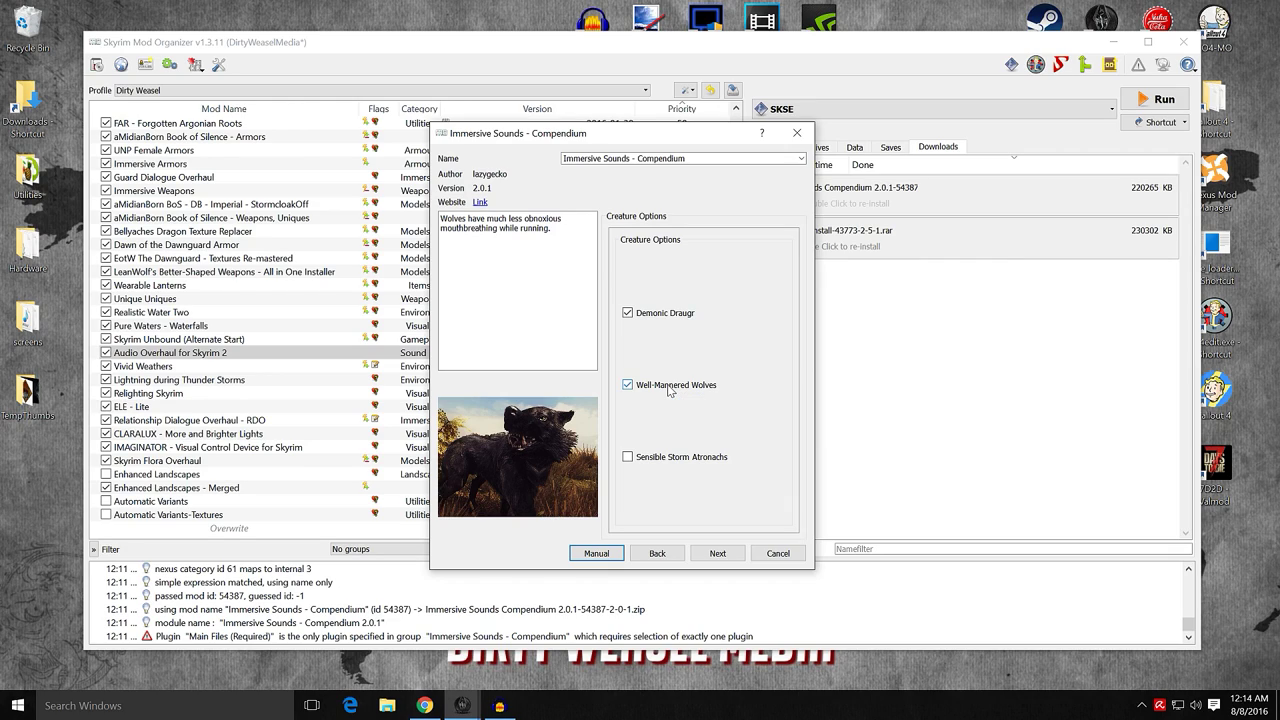
pyautogui.click(676, 458)
pyautogui.click(716, 553)
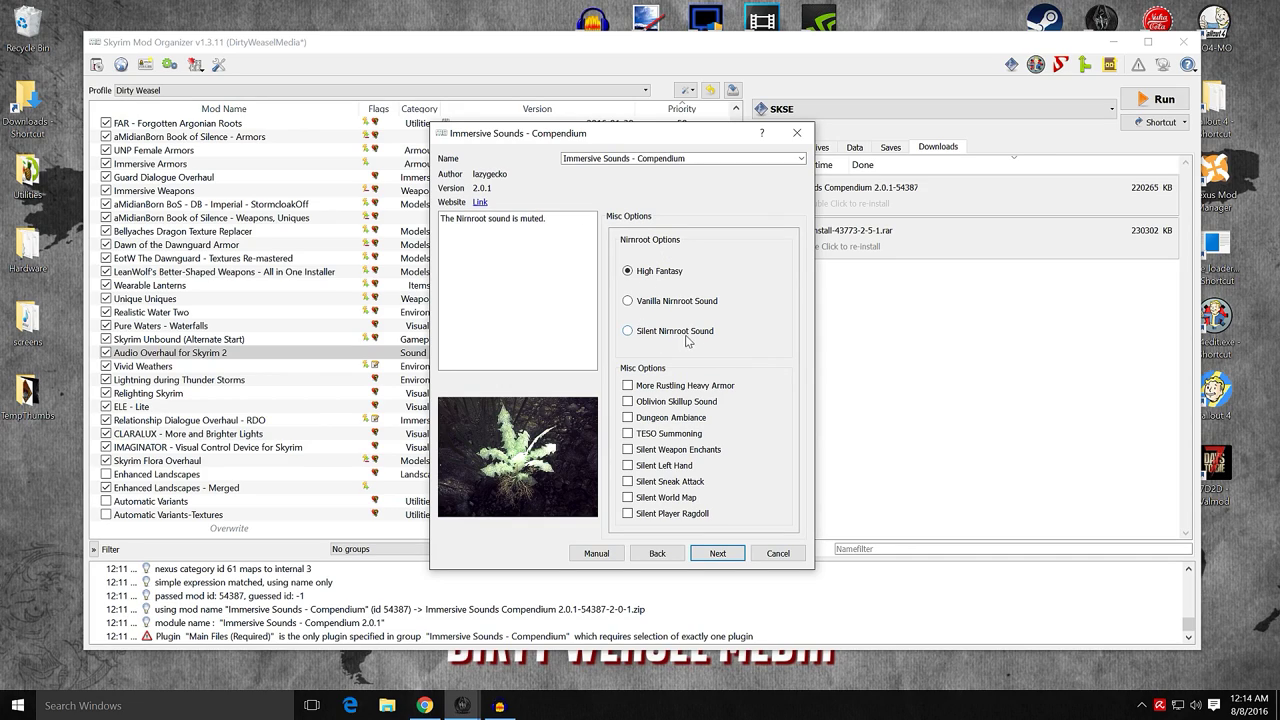
# - Choose Silent Nirnroot Sound, enable More Rustling Heavy Armor, TESO Summoning and Silent Weapon Enchants, and continue to the compatibility patches
pyautogui.click(632, 333)
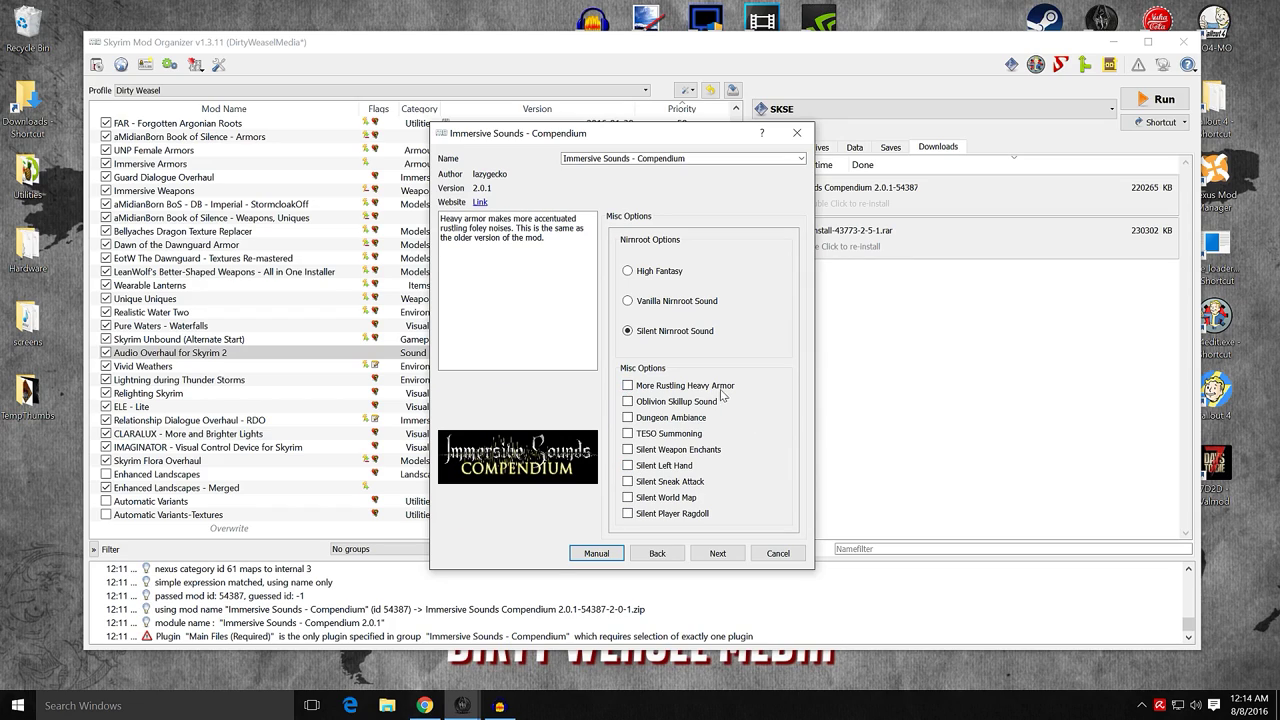
pyautogui.click(627, 386)
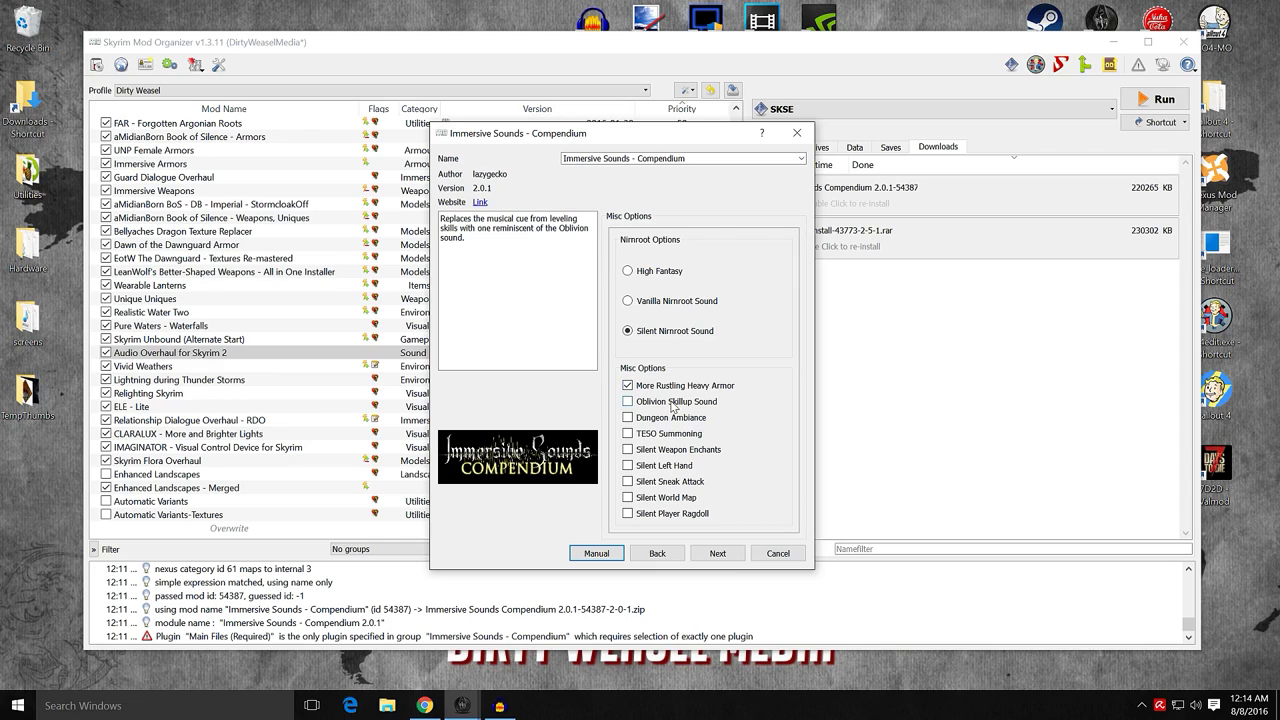
pyautogui.click(628, 434)
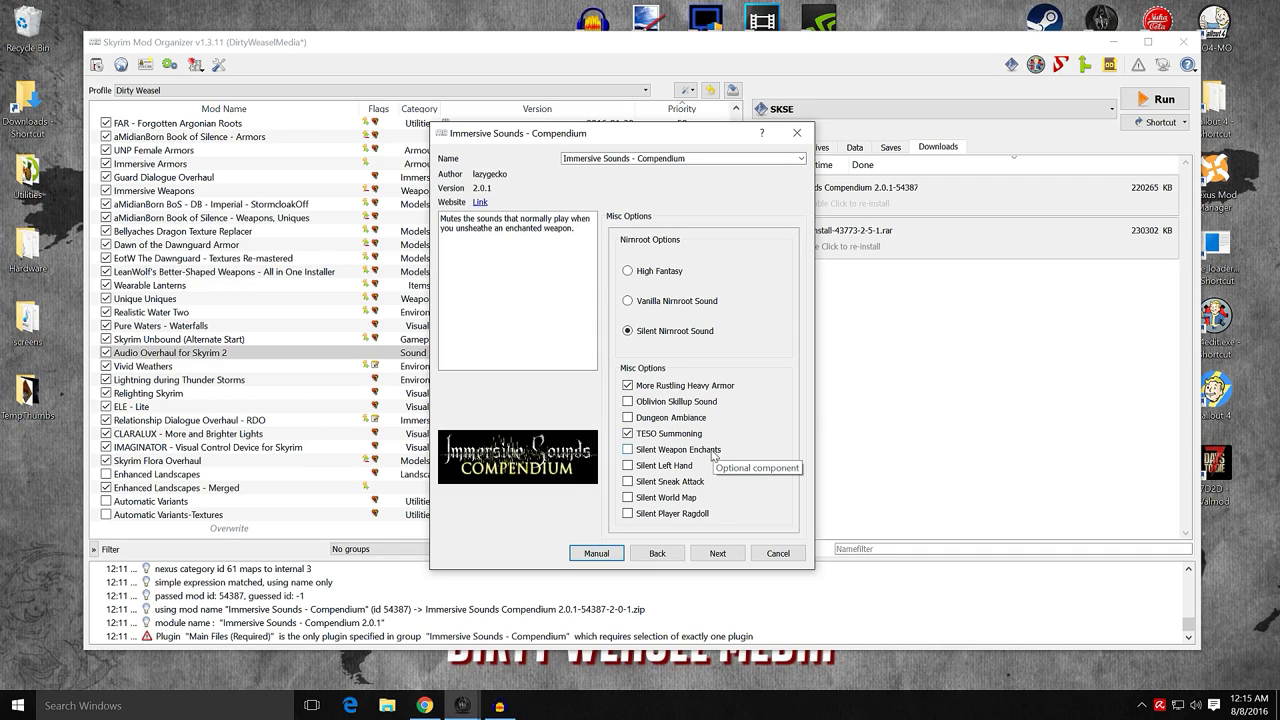
pyautogui.click(713, 452)
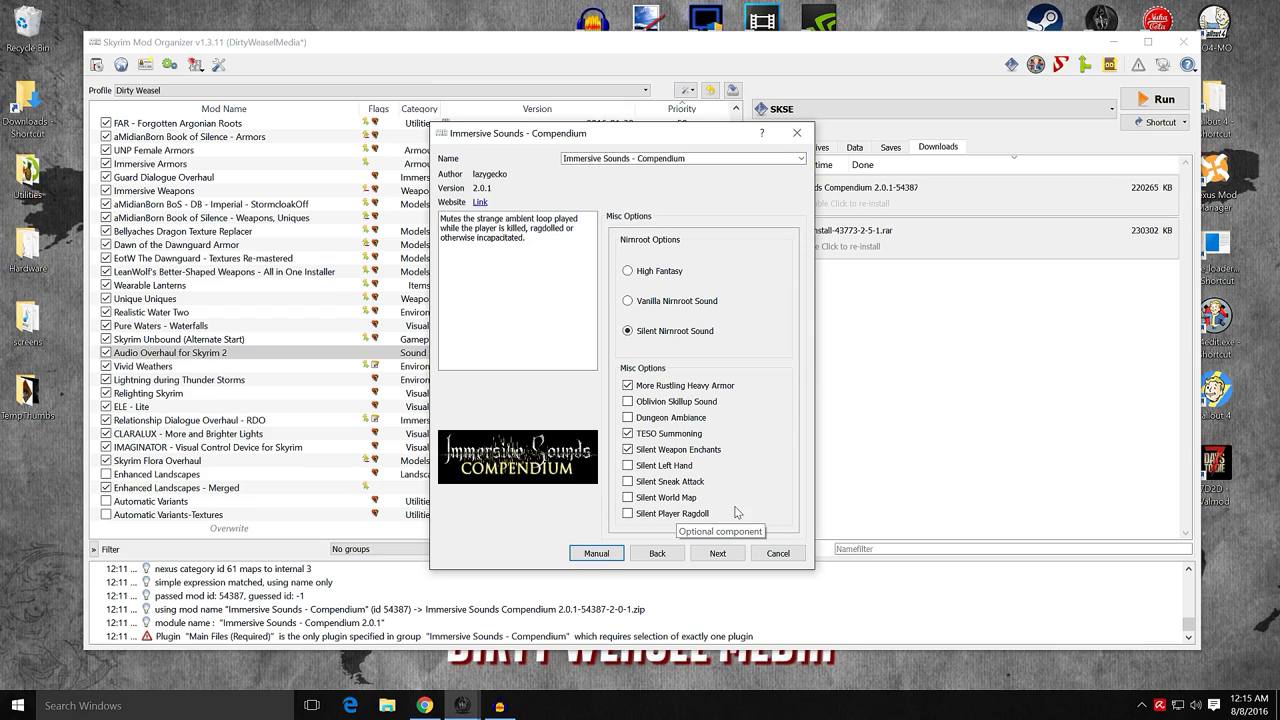
pyautogui.click(717, 553)
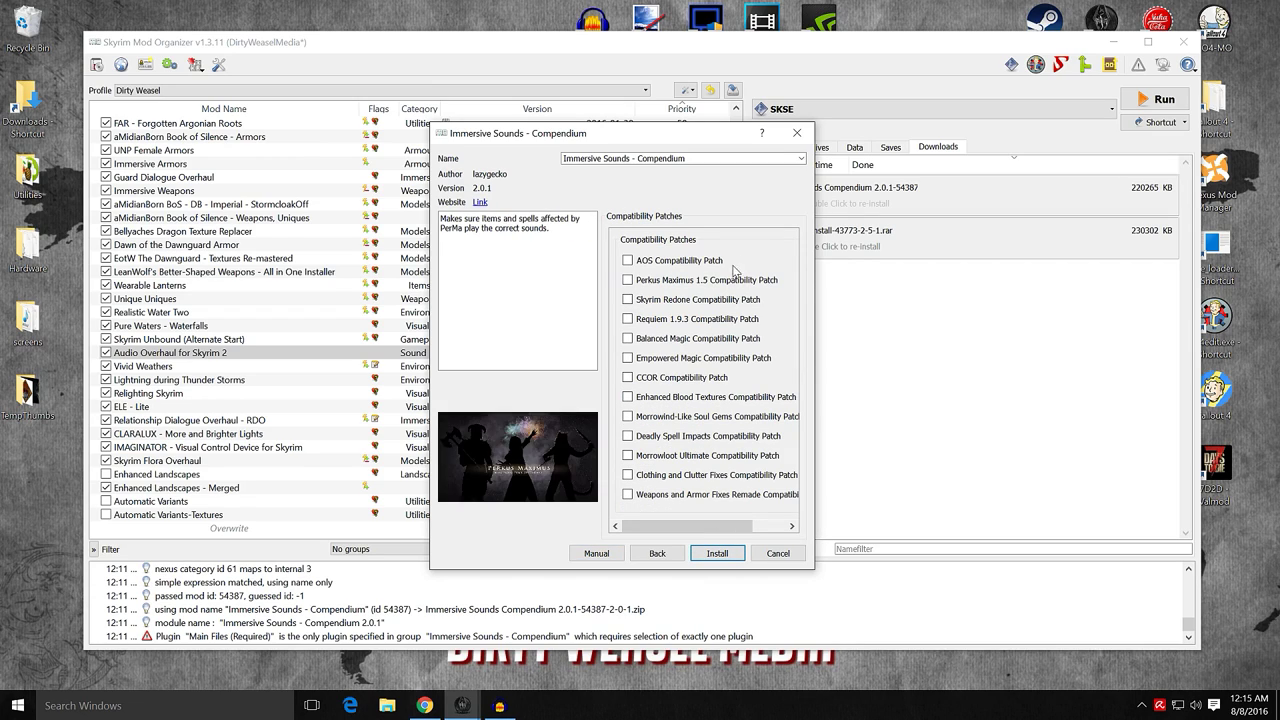
# - Select the AOS, CCOR, Clothing and Clutter Fixes, and Weapons and Armor Fixes Remade compatibility patches and install the mod
pyautogui.moveTo(816, 254); pyautogui.dragTo(875, 258)
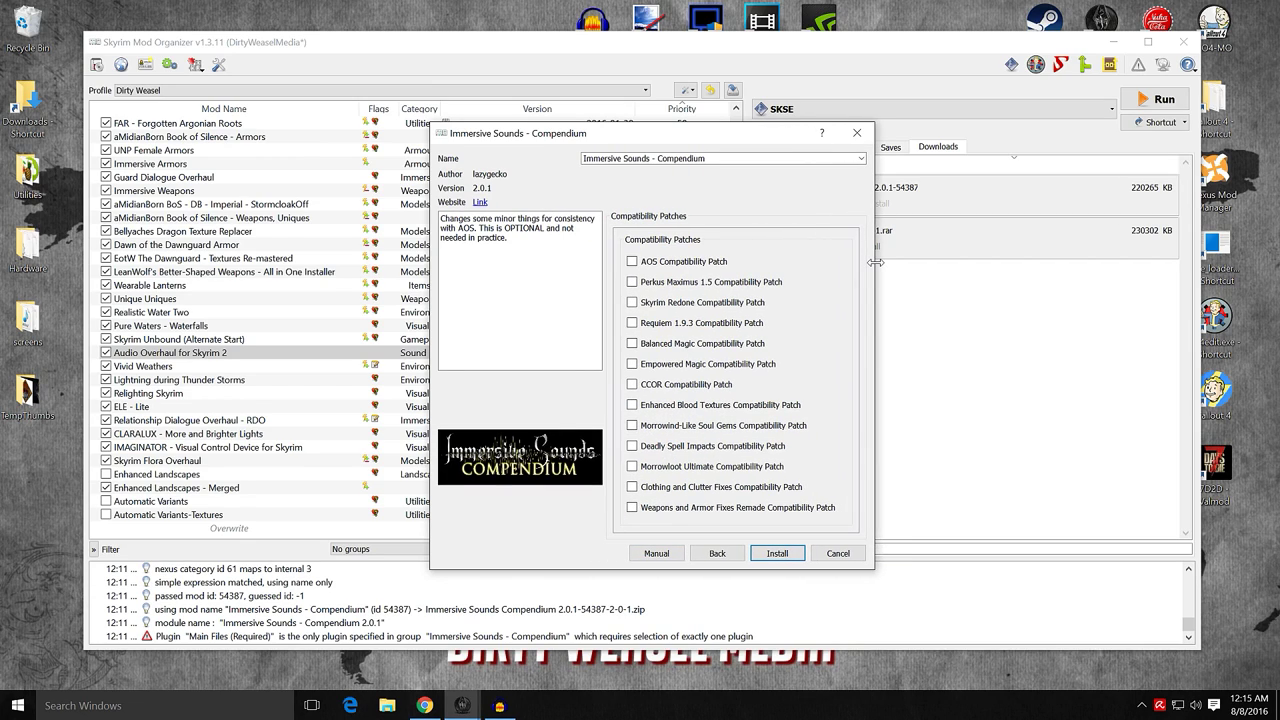
pyautogui.click(633, 262)
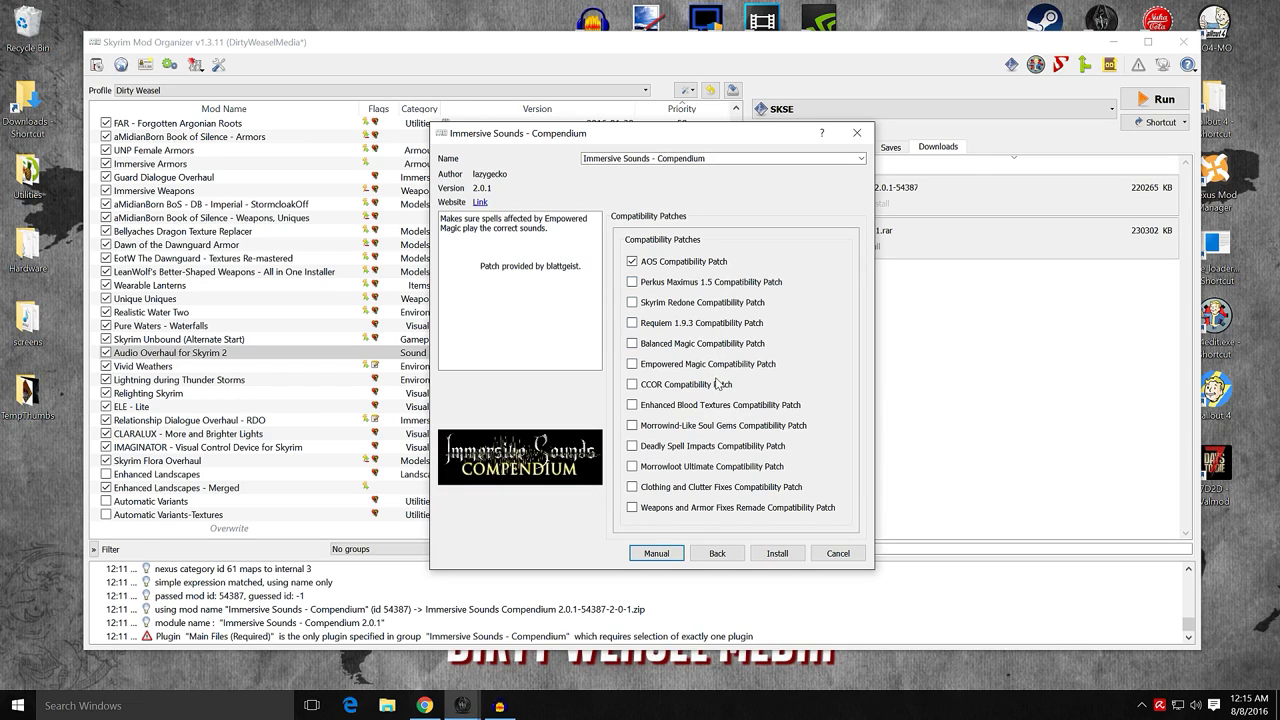
pyautogui.click(633, 385)
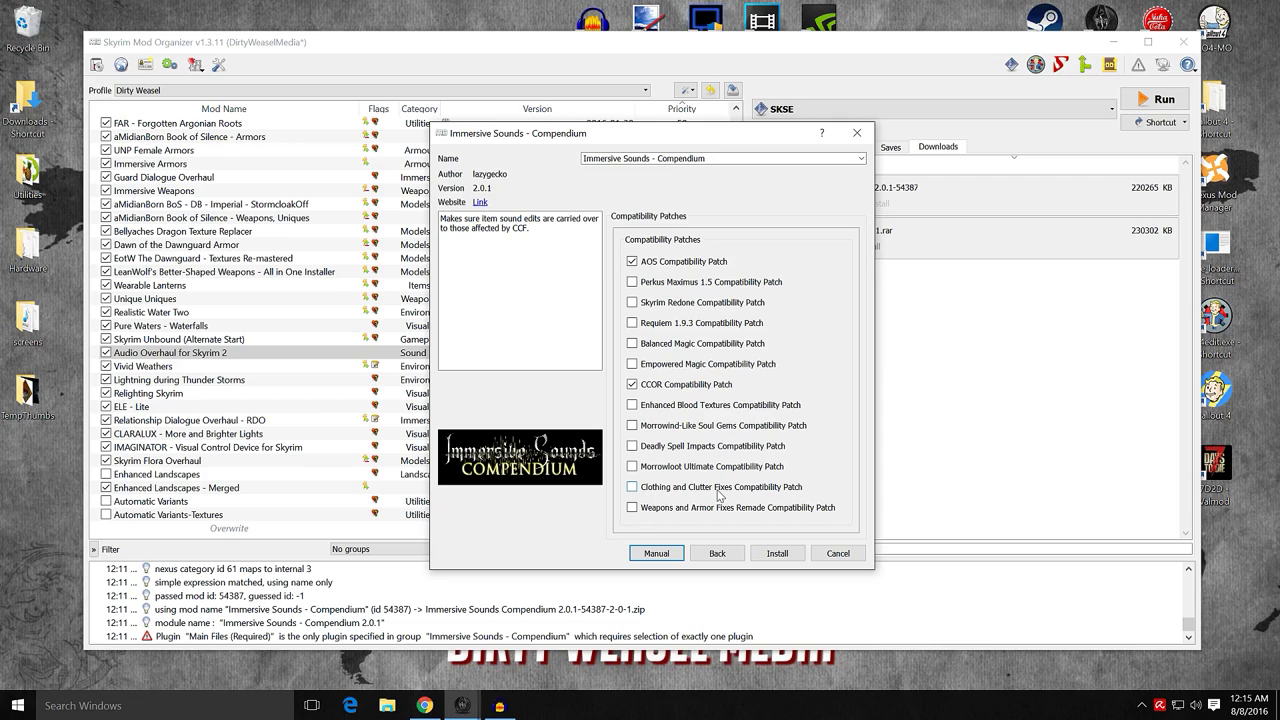
pyautogui.click(632, 488)
pyautogui.click(632, 508)
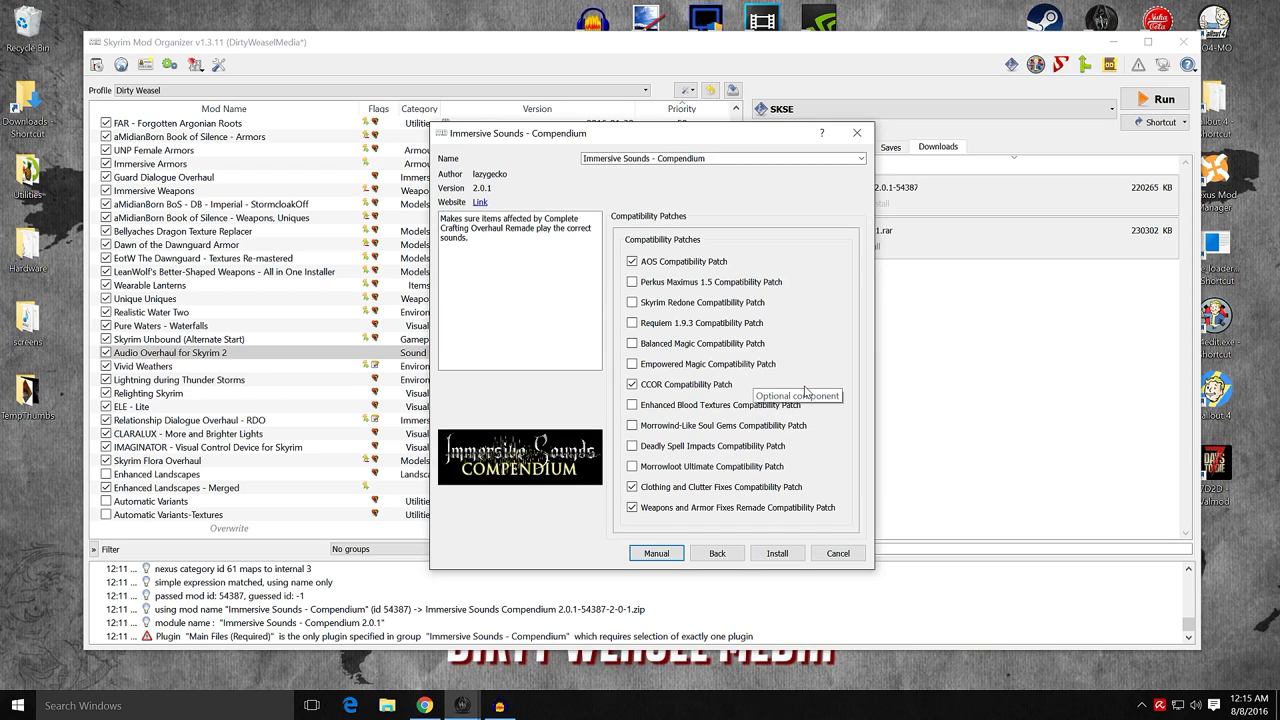
pyautogui.click(778, 553)
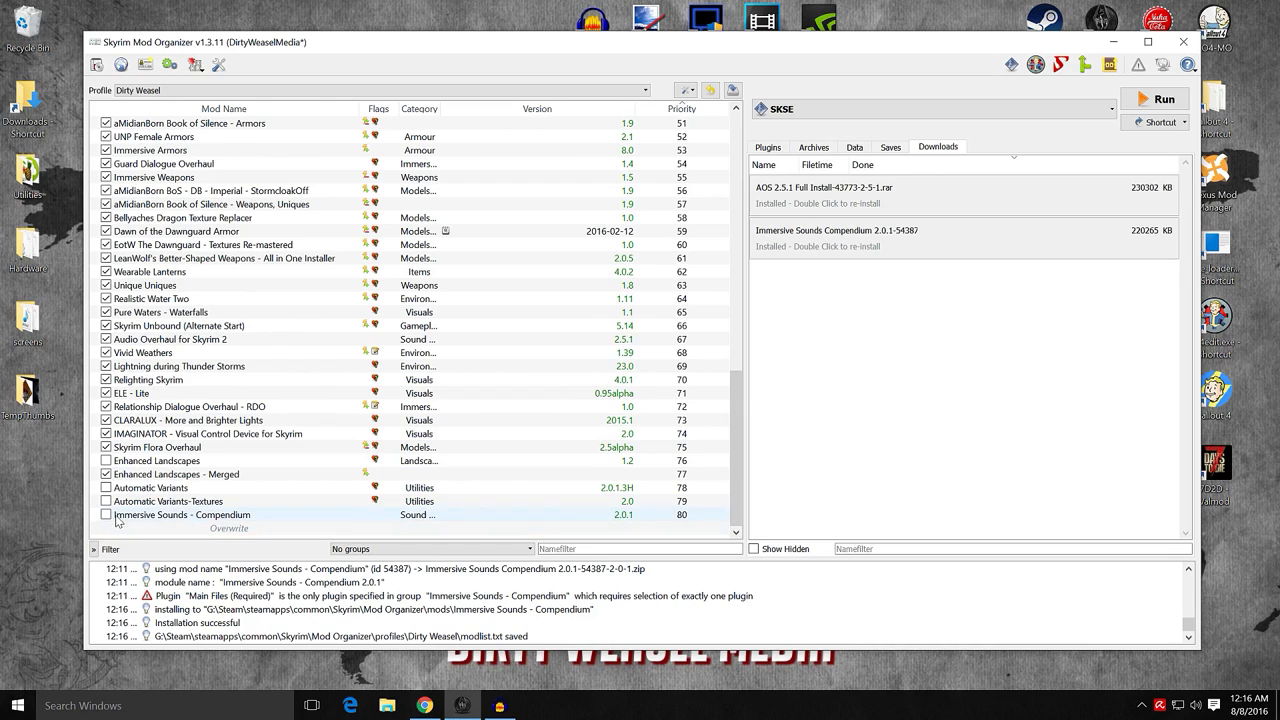
# - Enable Immersive Sounds - Compendium in the mod list and make its CCF, WAFR and CCO patch plugins optional so the game does not load them
pyautogui.click(106, 515)
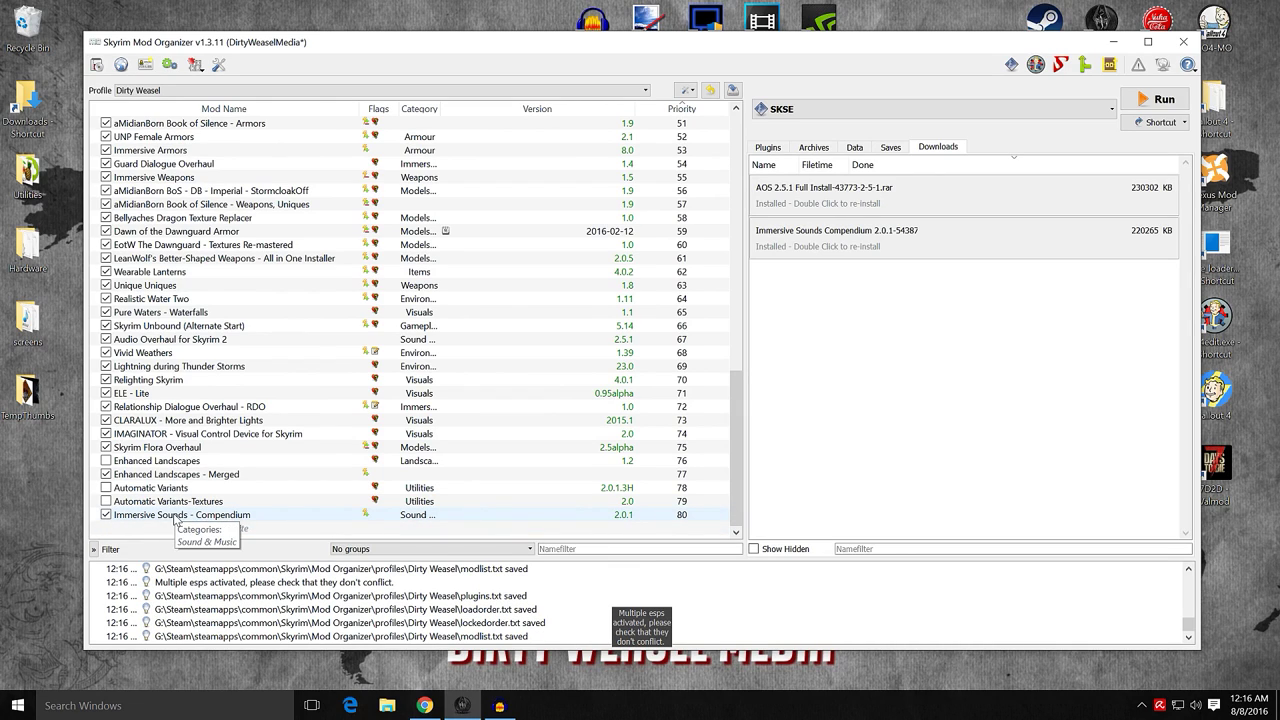
pyautogui.doubleClick(176, 515)
pyautogui.click(654, 251)
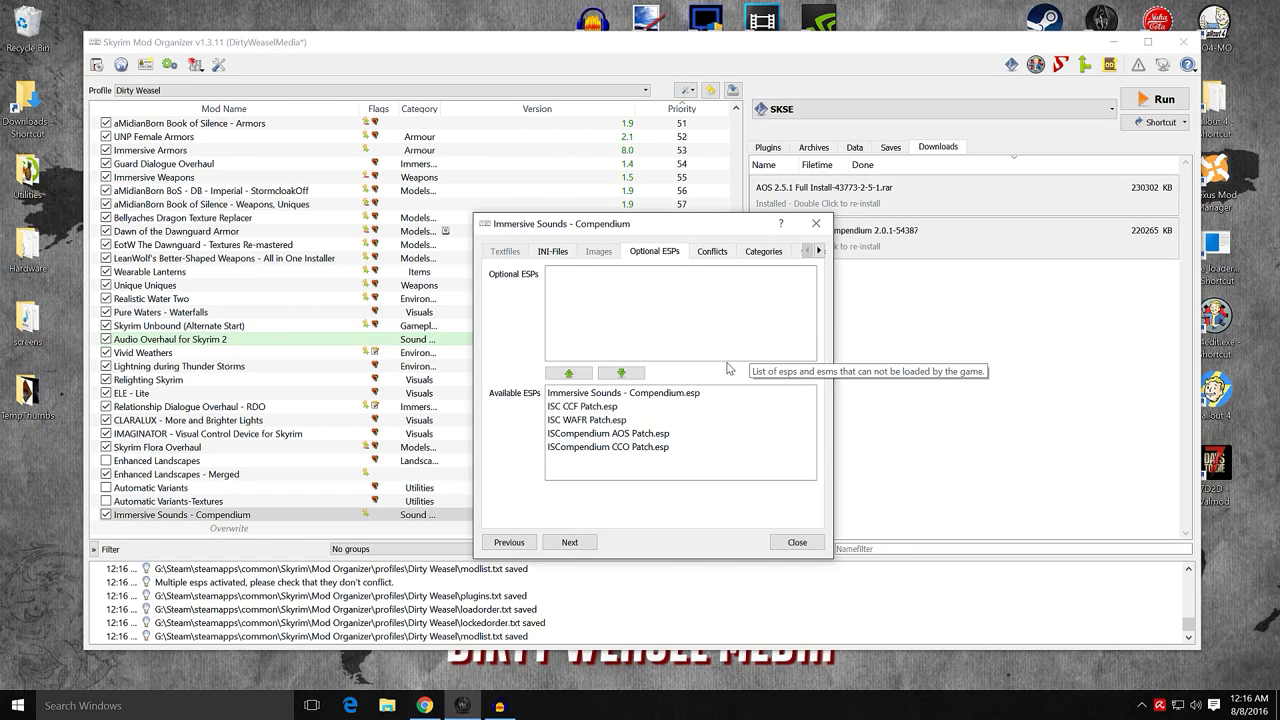
pyautogui.click(592, 410)
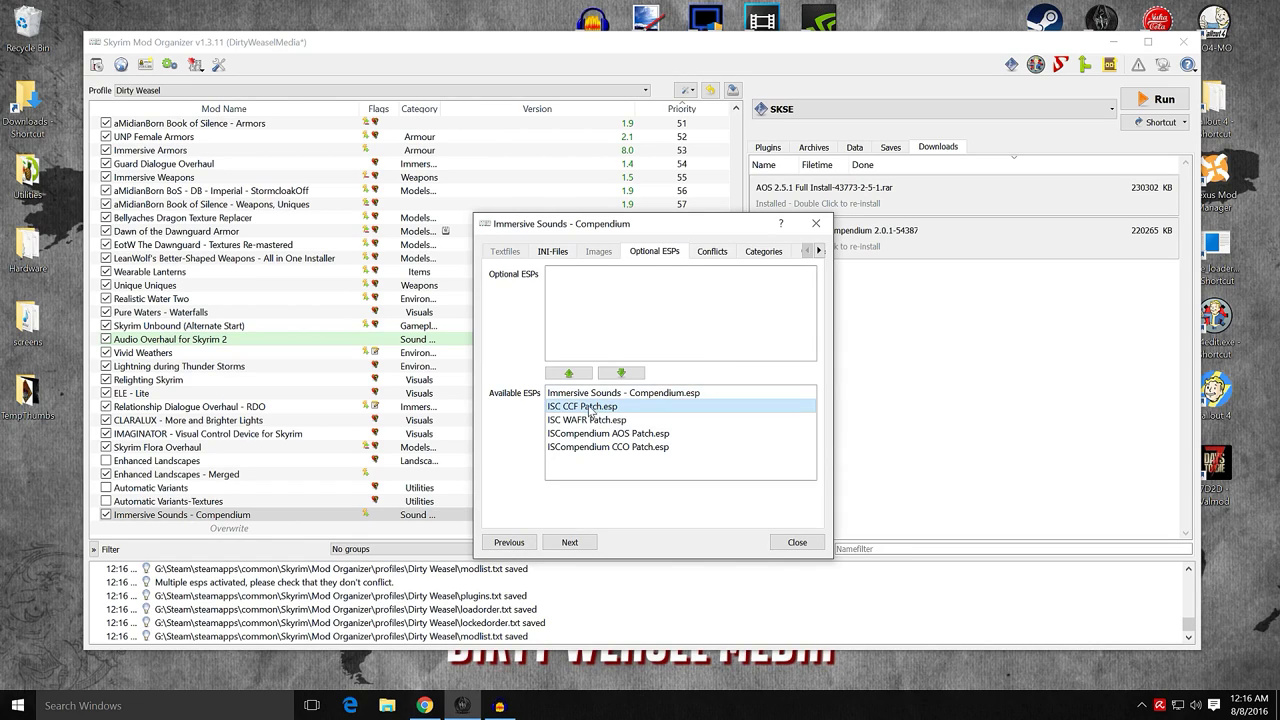
pyautogui.click(578, 375)
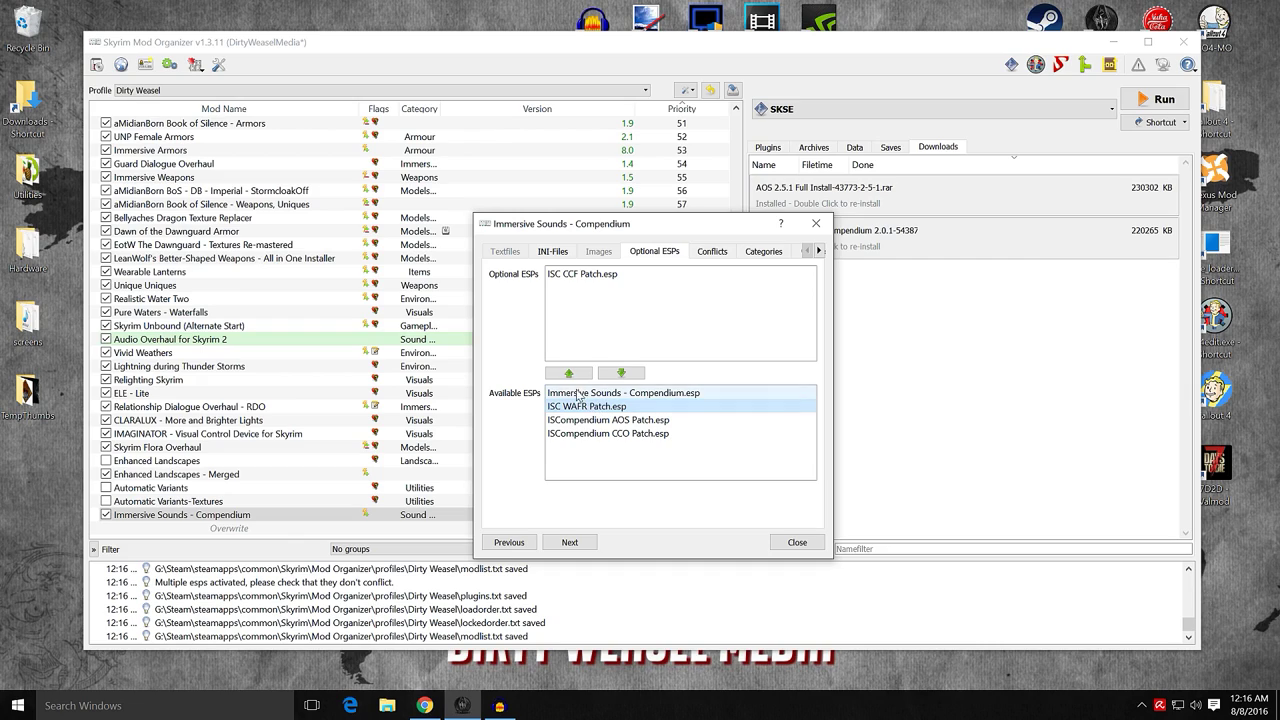
pyautogui.click(568, 373)
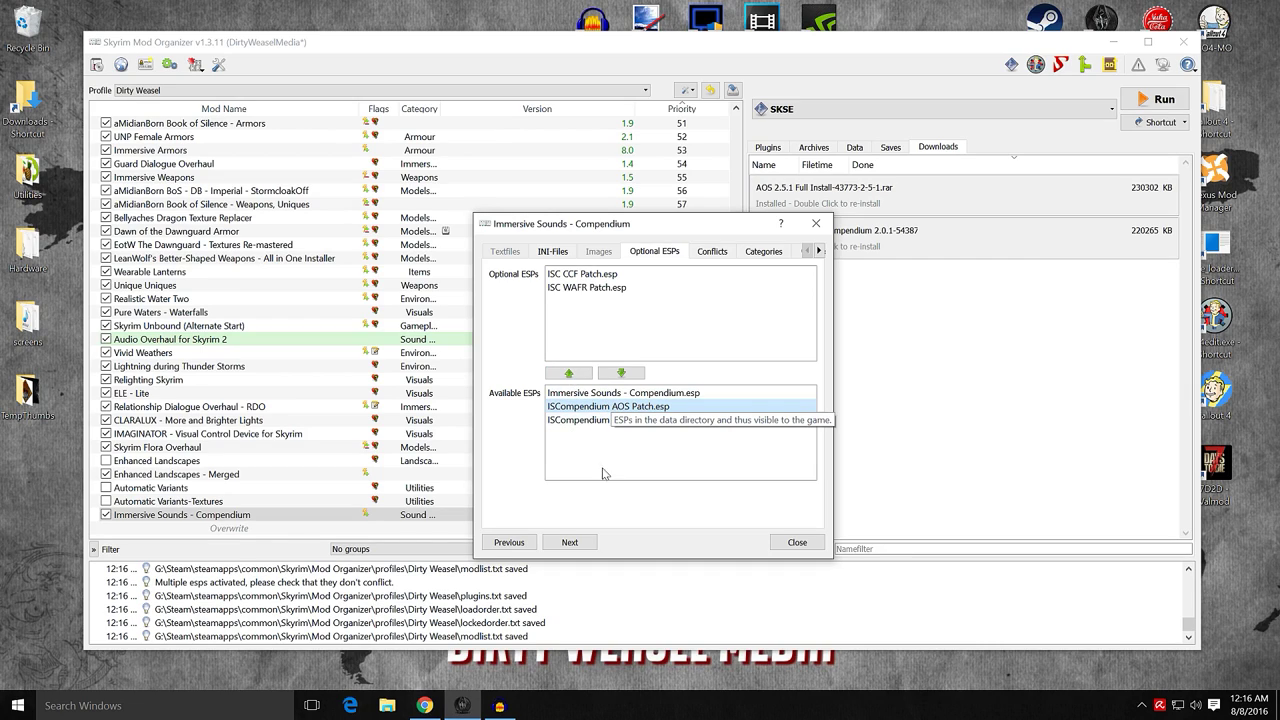
pyautogui.keyDown('shift'); pyautogui.click(573, 420); pyautogui.keyUp('shift')
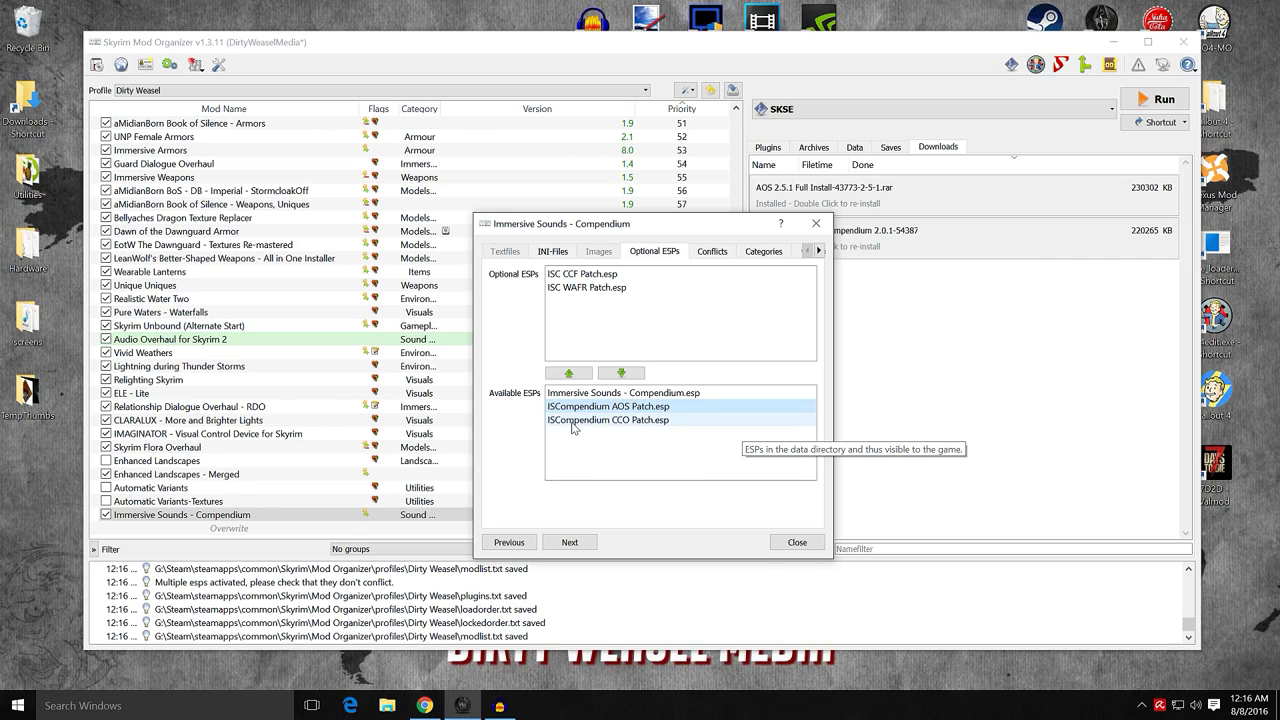
pyautogui.click(573, 420)
pyautogui.click(568, 373)
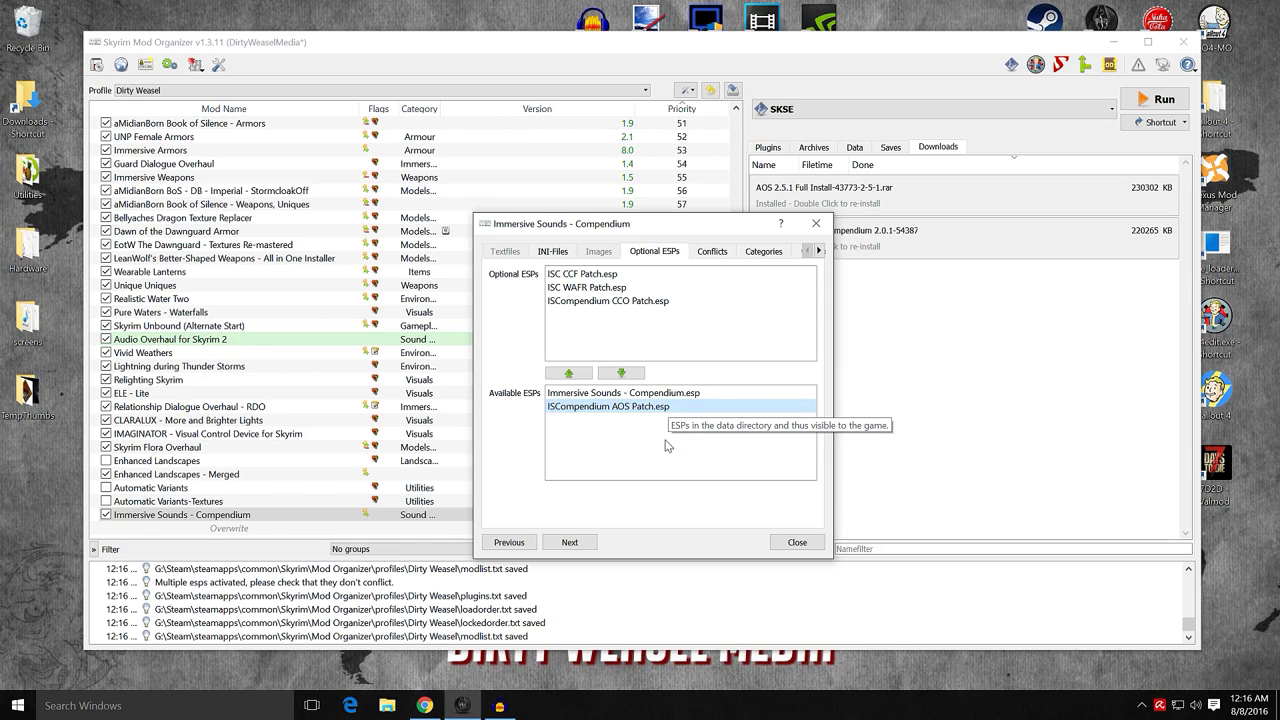
pyautogui.click(778, 543)
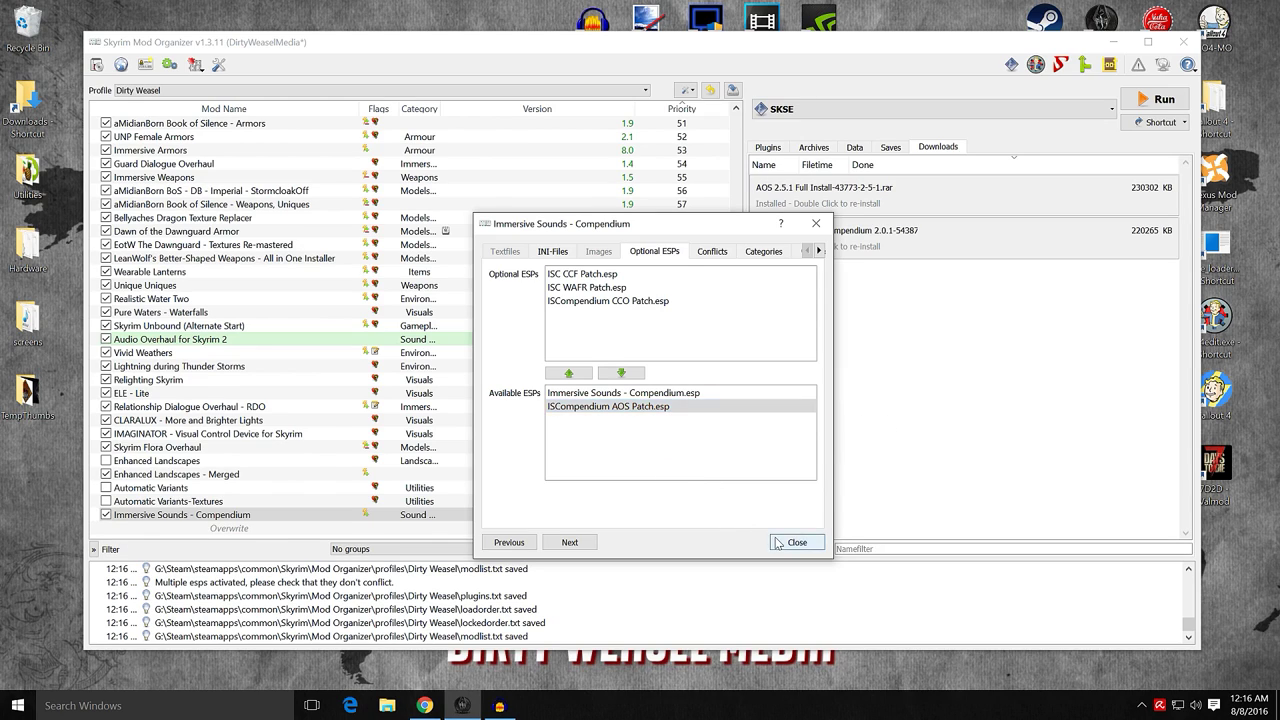
# - Move Immersive Sounds - Compendium.esp directly below AOS.esp in the load order, and its mod directly below Audio Overhaul for Skyrim 2
pyautogui.click(767, 147)
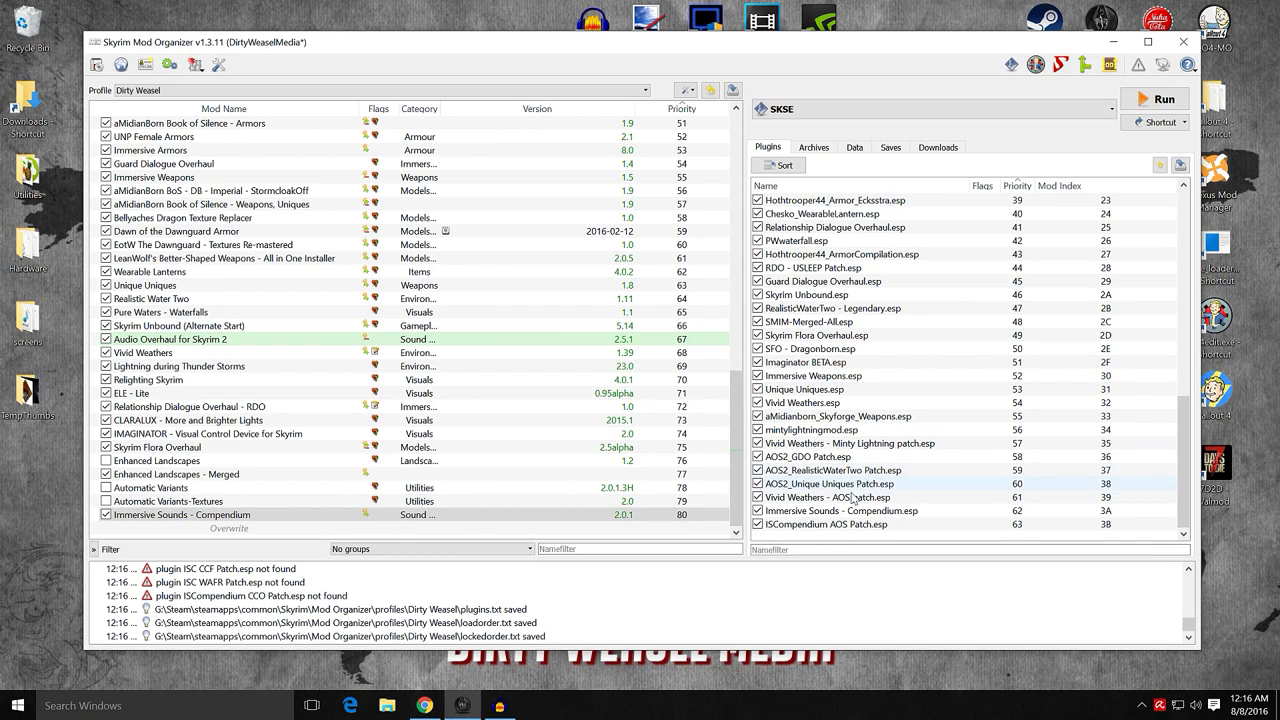
pyautogui.moveTo(849, 518); pyautogui.dragTo(861, 299)
pyautogui.scroll(3, 845, 360)
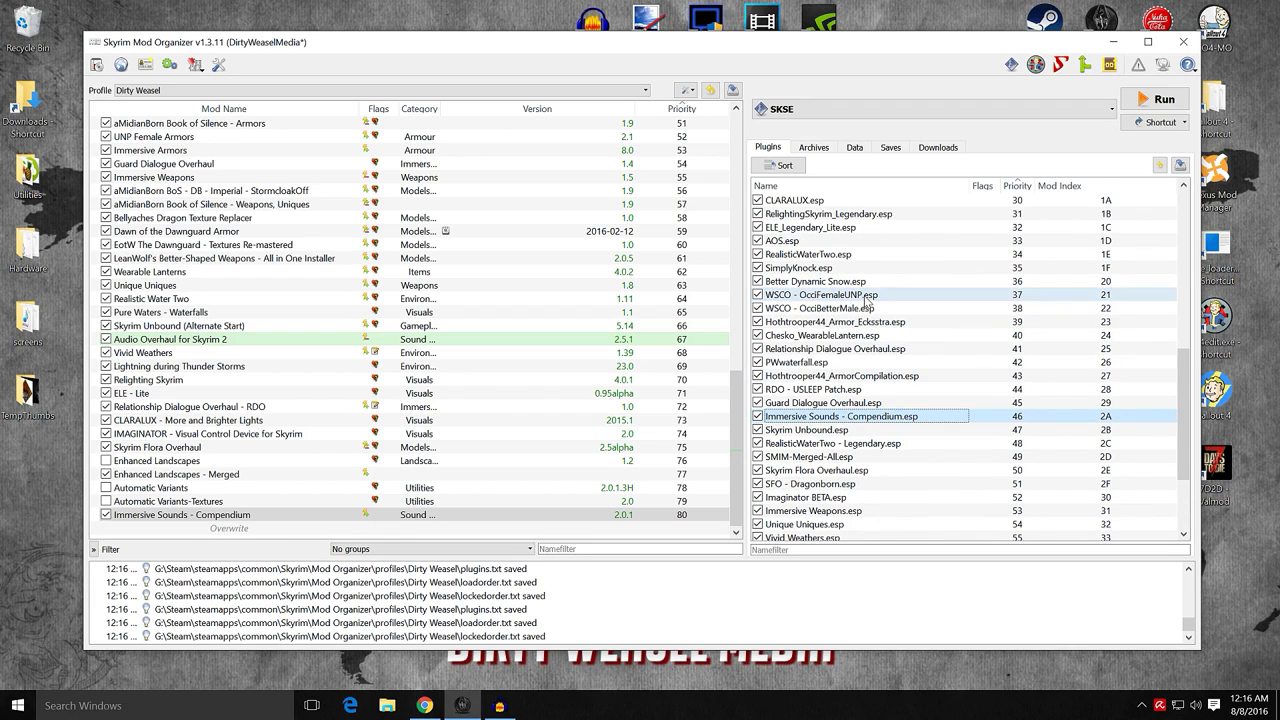
pyautogui.moveTo(833, 416); pyautogui.dragTo(842, 252)
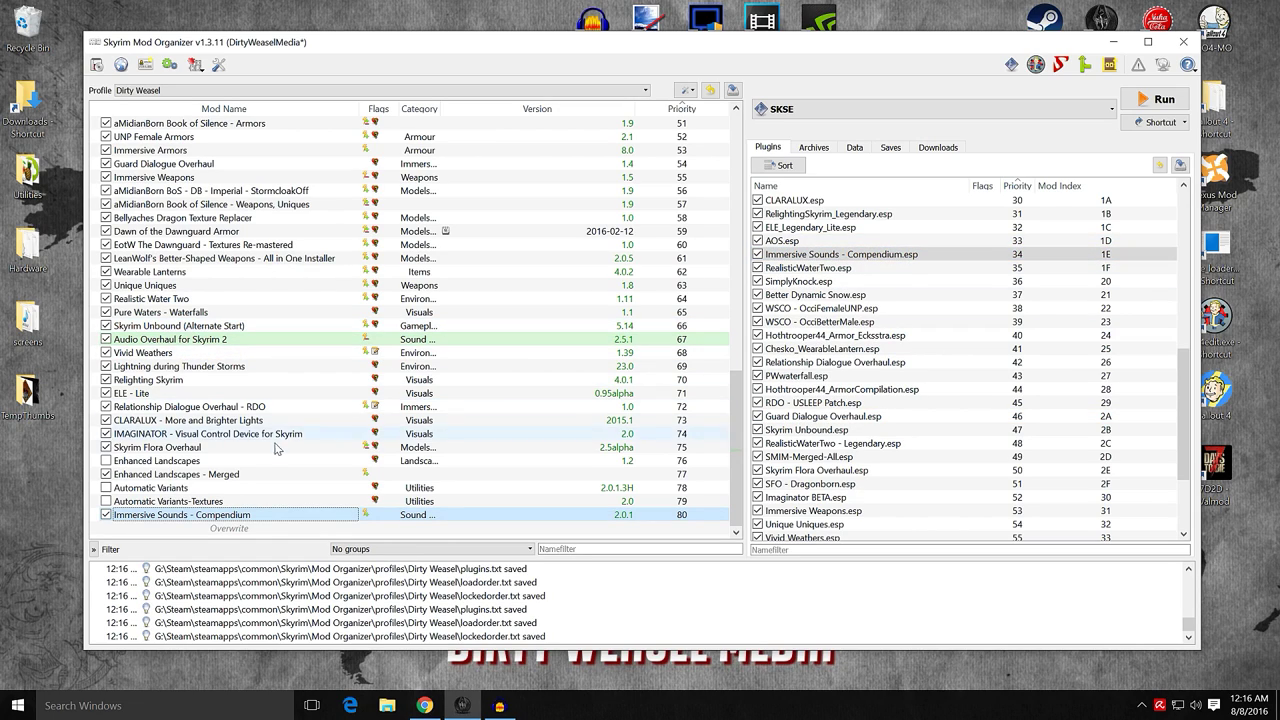
pyautogui.click(300, 515)
pyautogui.moveTo(318, 517); pyautogui.dragTo(300, 345)
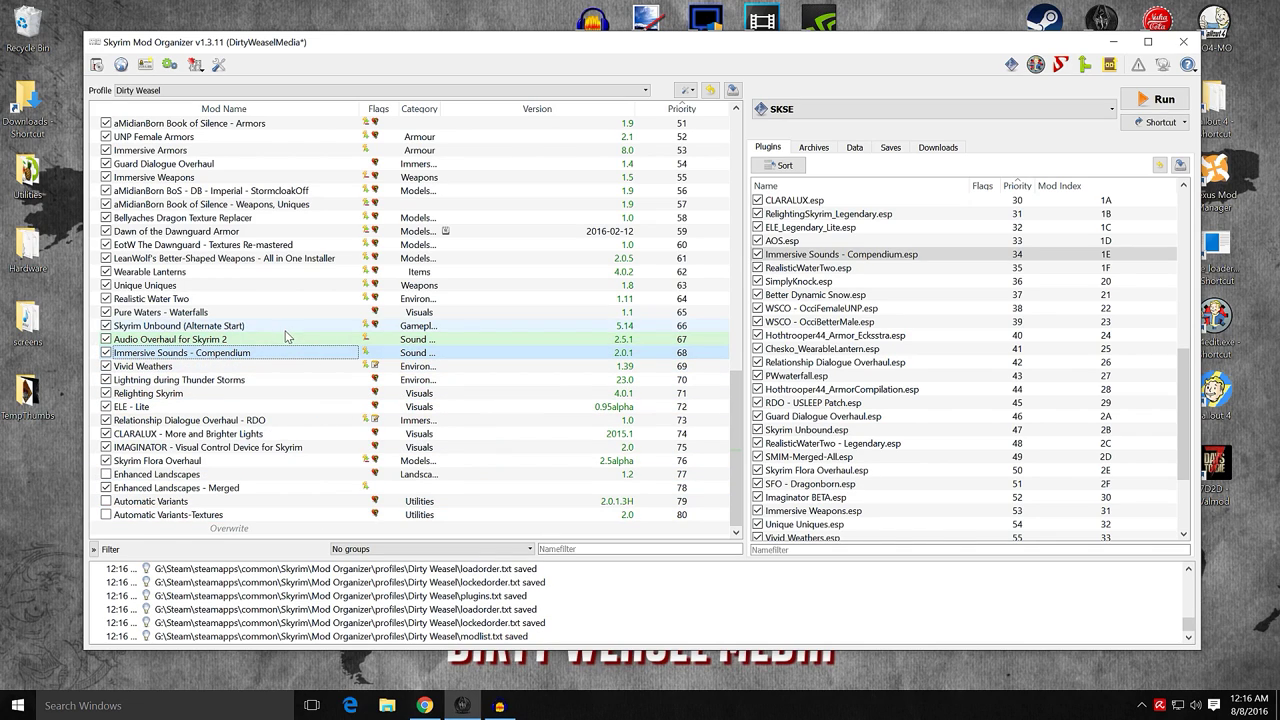
# - Add the note "Multiple Patches Avail. In FOMOD" to the Audio Overhaul for Skyrim 2 mod
pyautogui.doubleClick(282, 337)
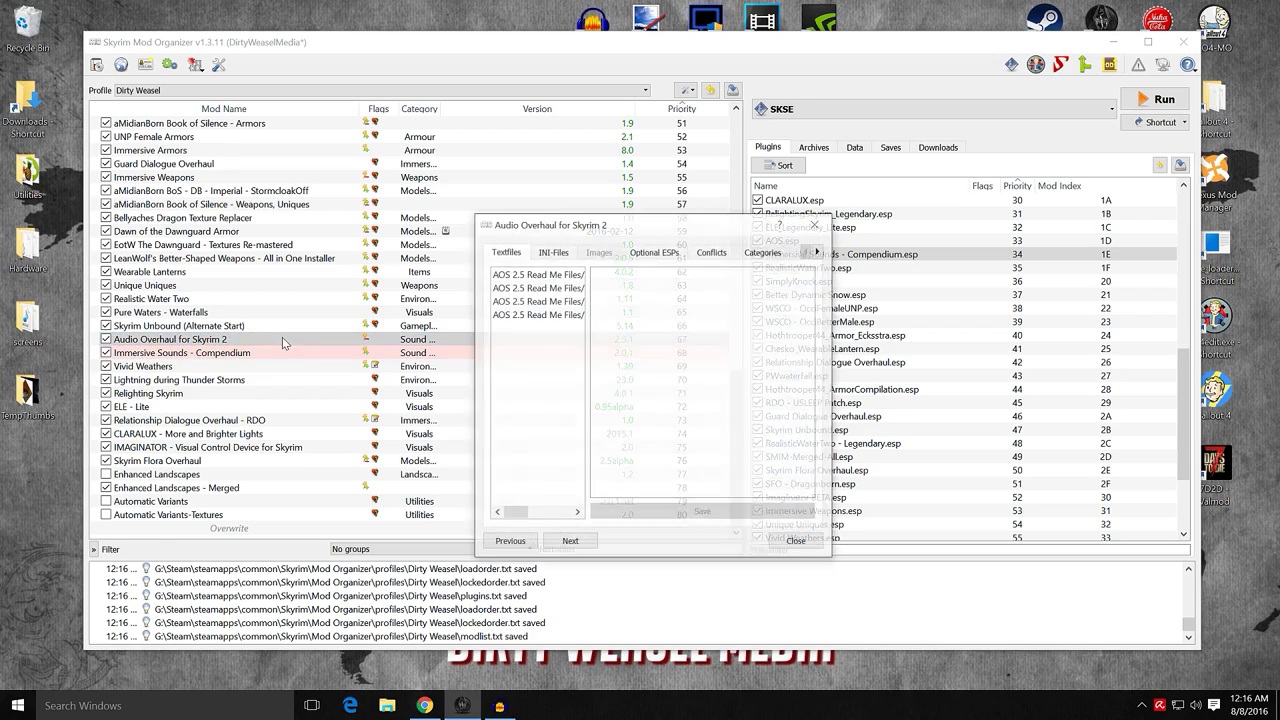
pyautogui.click(819, 251)
pyautogui.click(819, 251)
pyautogui.click(819, 251)
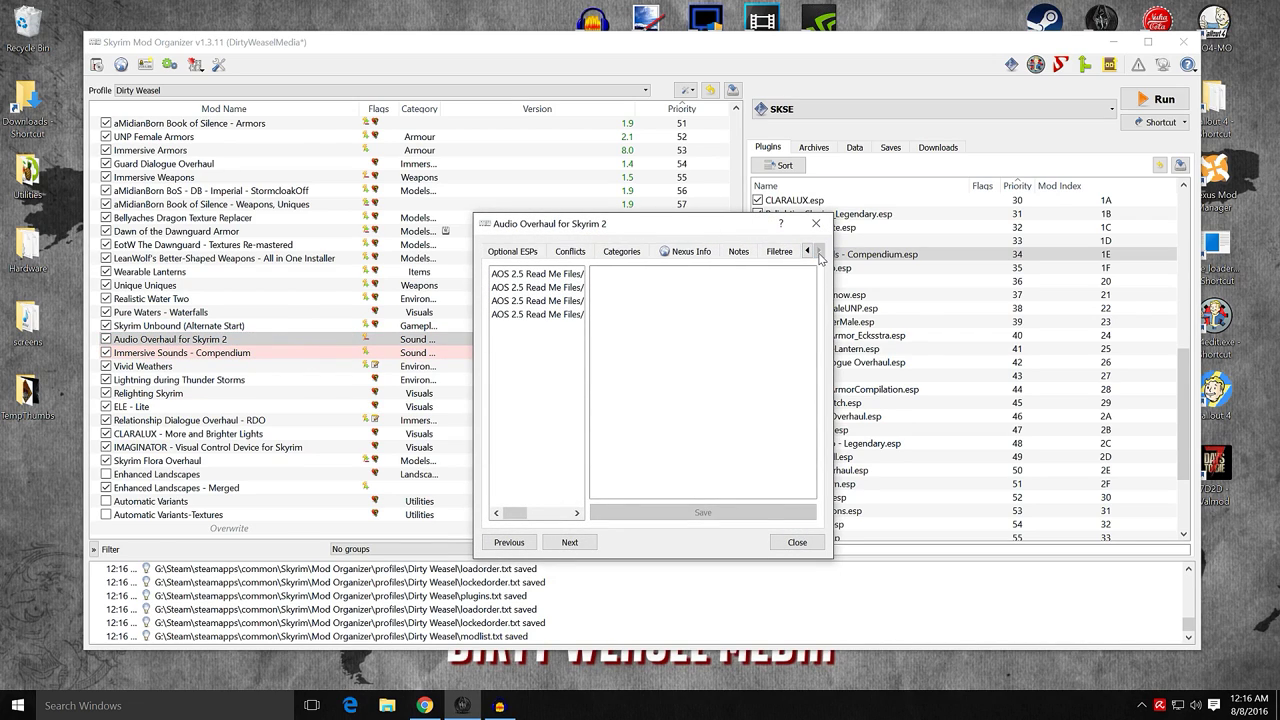
pyautogui.click(746, 254)
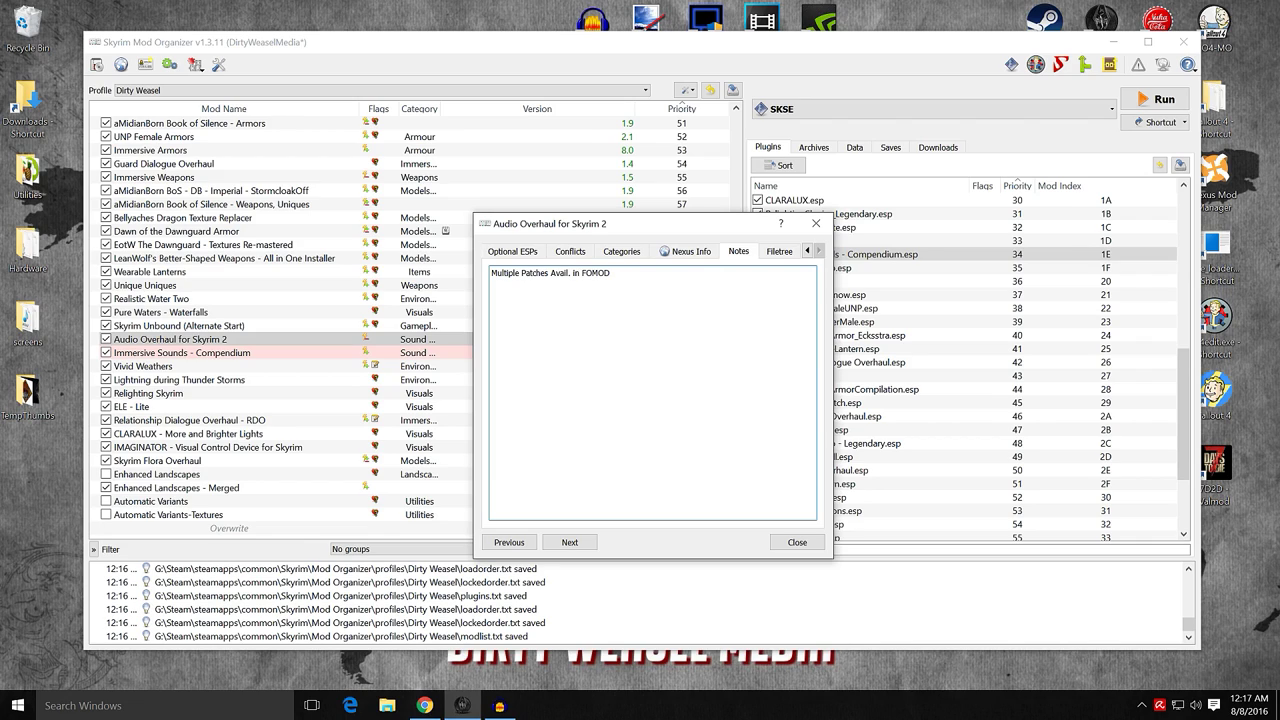
pyautogui.click(797, 542)
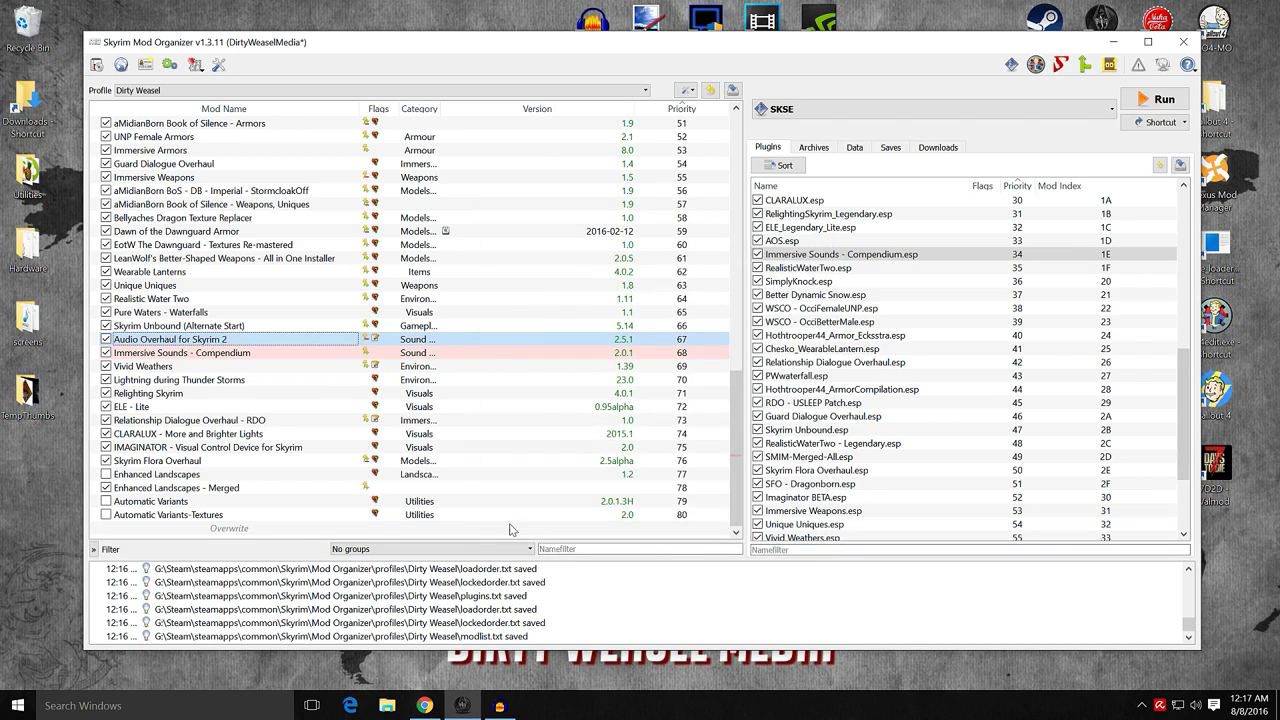
# - Add the note "Multiple Patches Avail" to the Immersive Sounds - Compendium mod
pyautogui.click(303, 354)
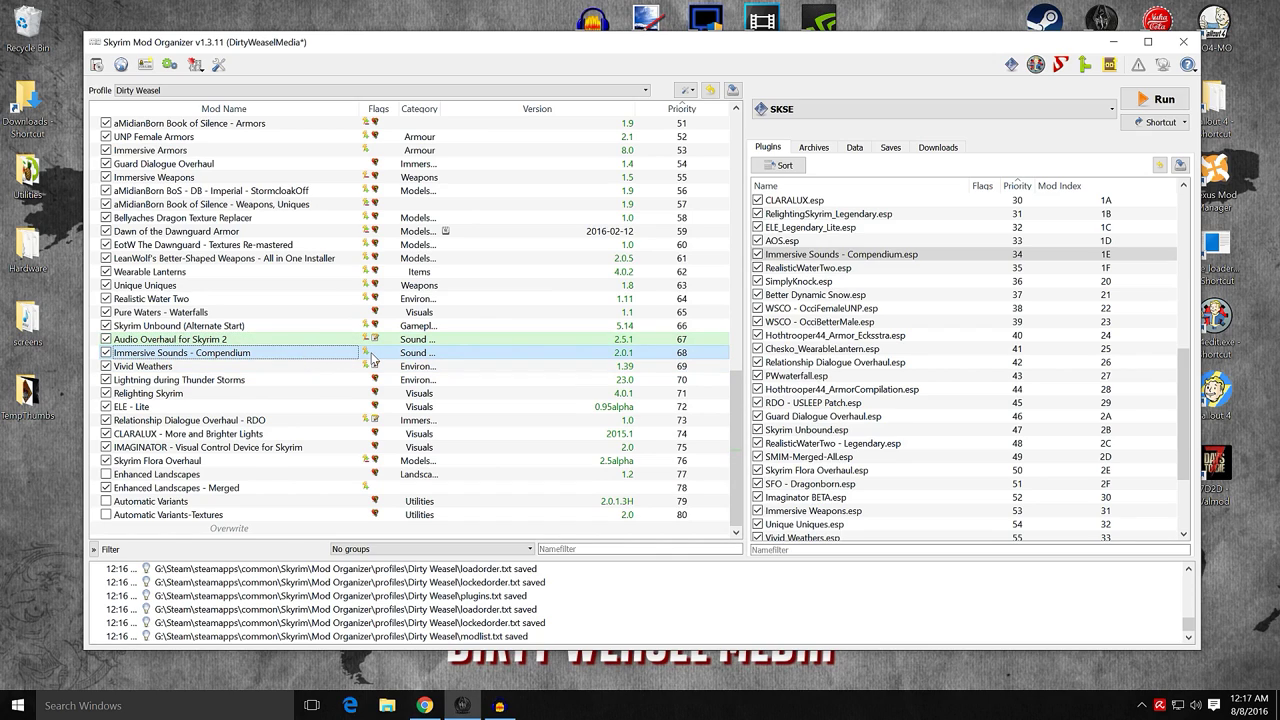
pyautogui.doubleClick(300, 354)
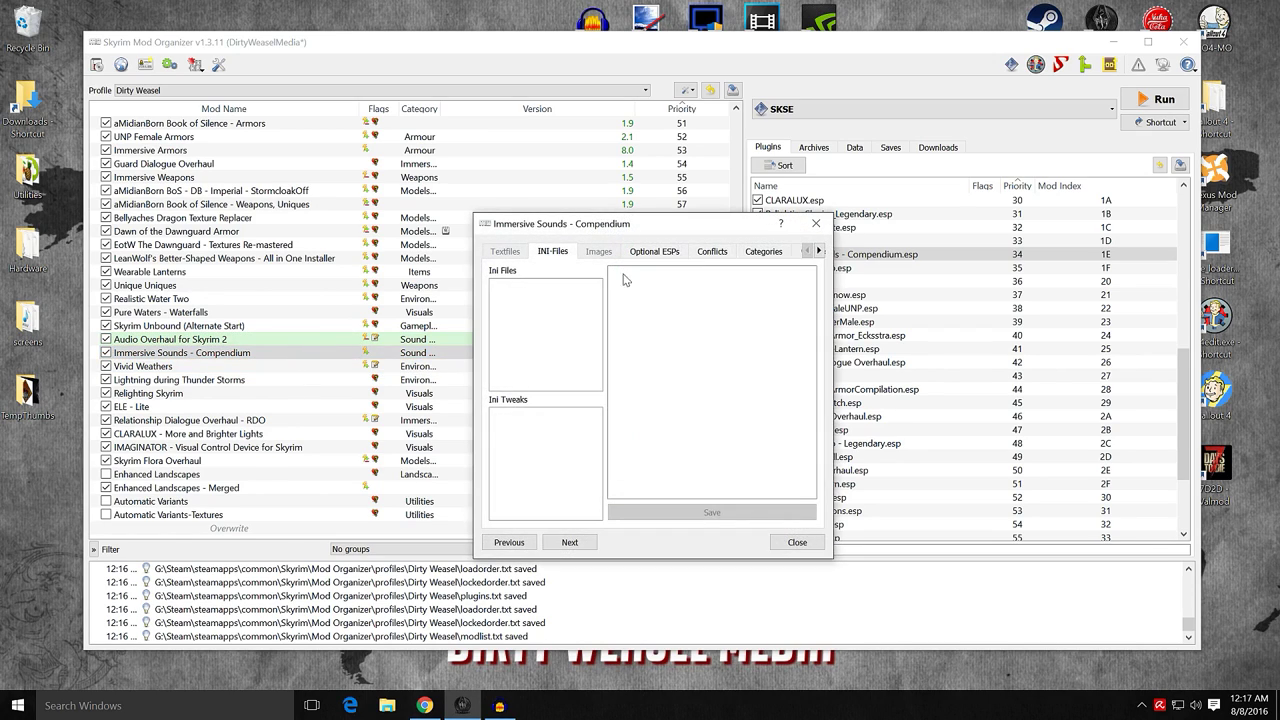
pyautogui.click(819, 251)
pyautogui.click(819, 251)
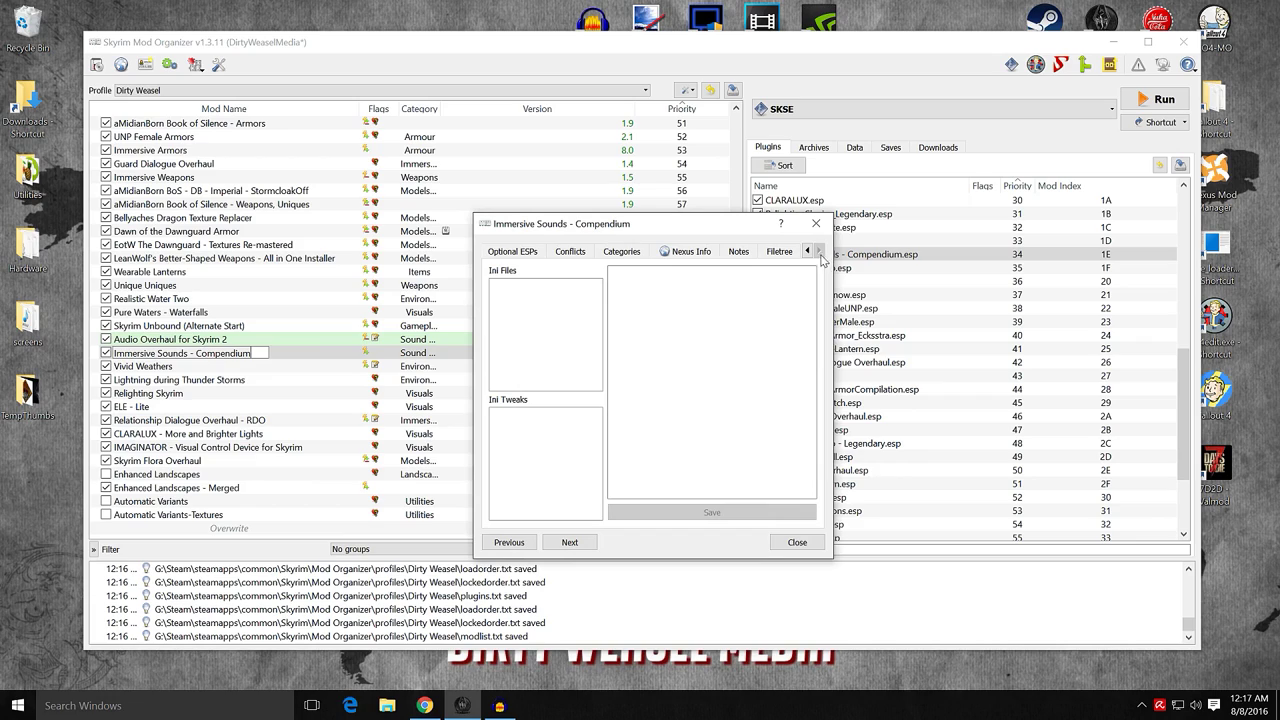
pyautogui.click(738, 251)
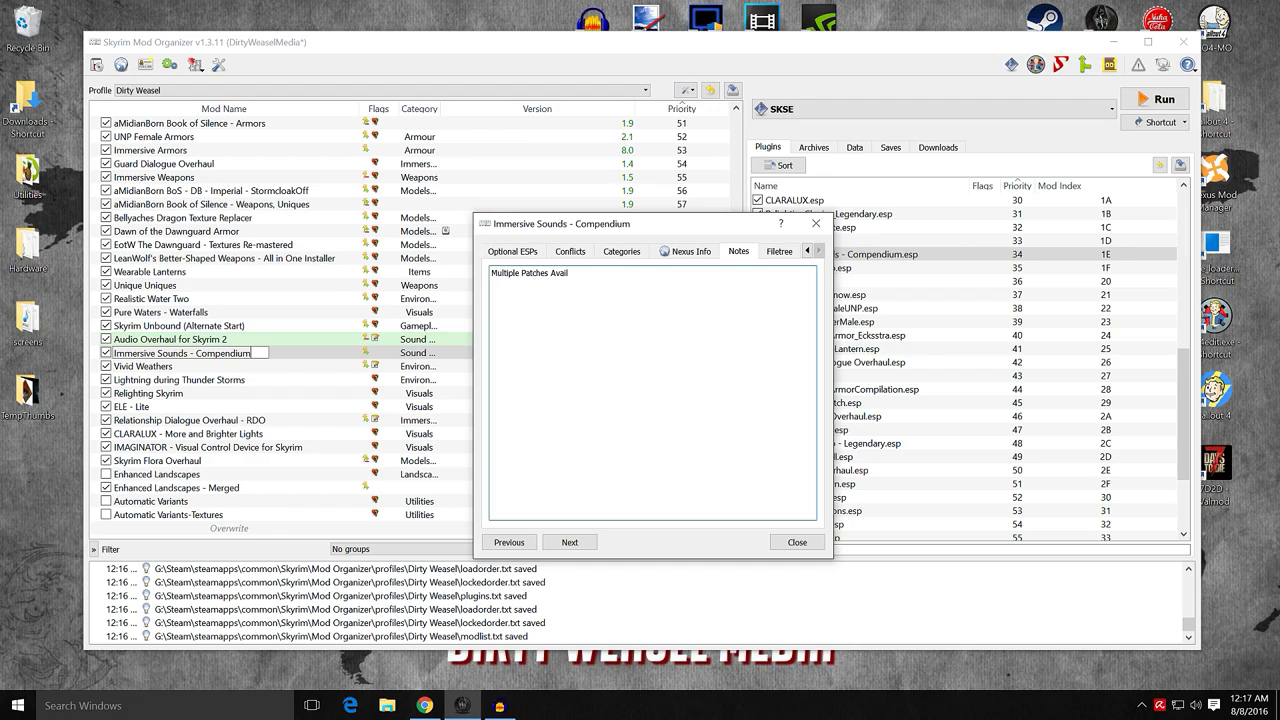
pyautogui.click(776, 546)
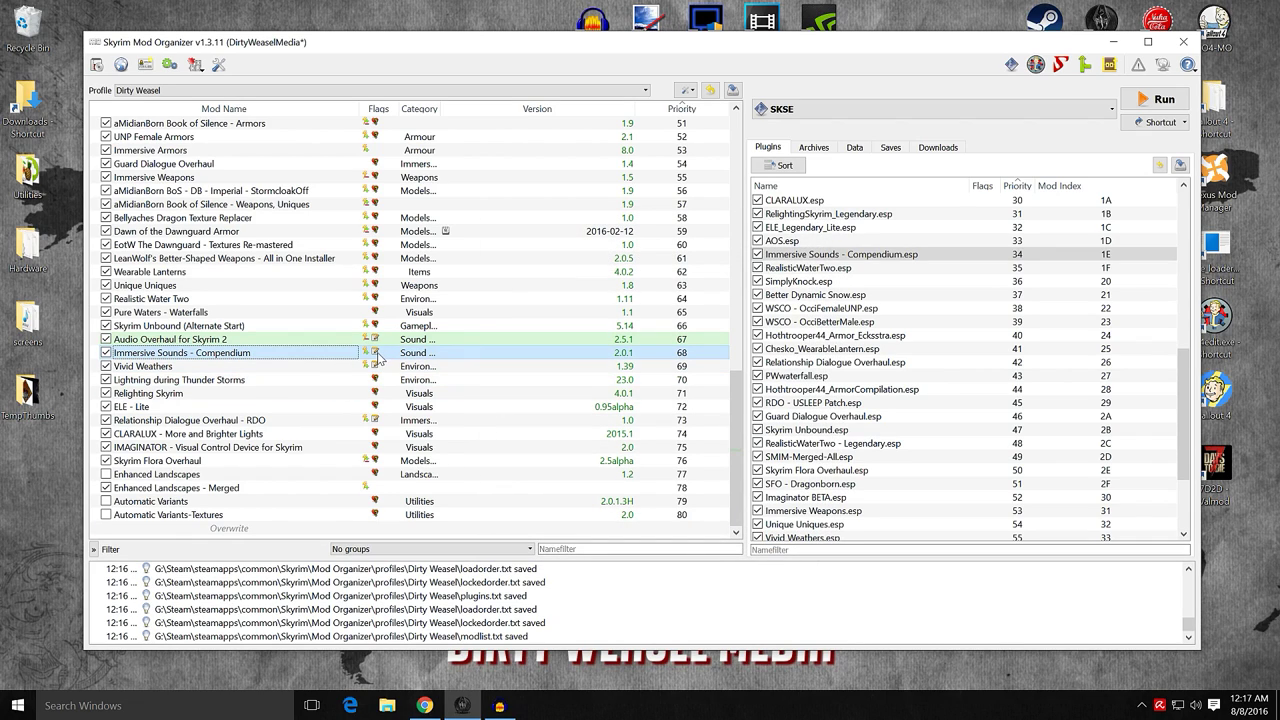
pyautogui.moveTo(376, 356)
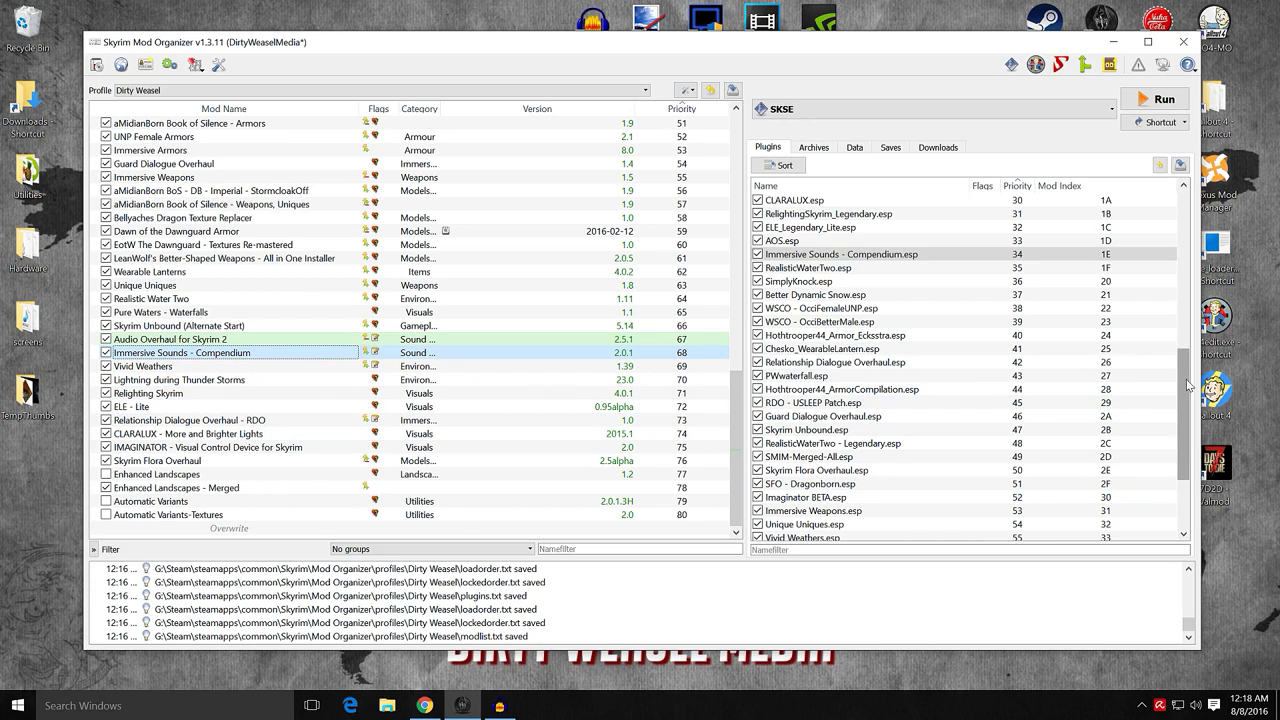
# - Sort the plugin load order with LOOT and return to Mod Organizer
pyautogui.scroll(-3, 1118, 420)
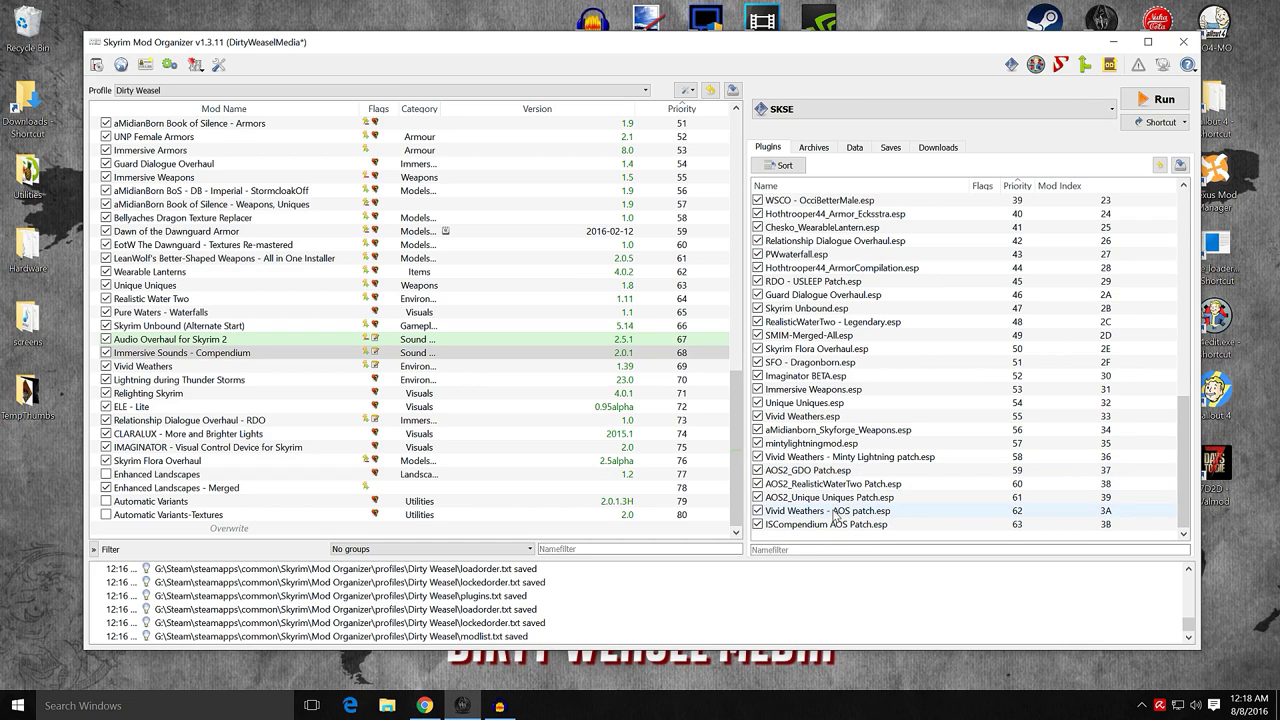
pyautogui.moveTo(960, 289)
pyautogui.scroll(2, 960, 289)
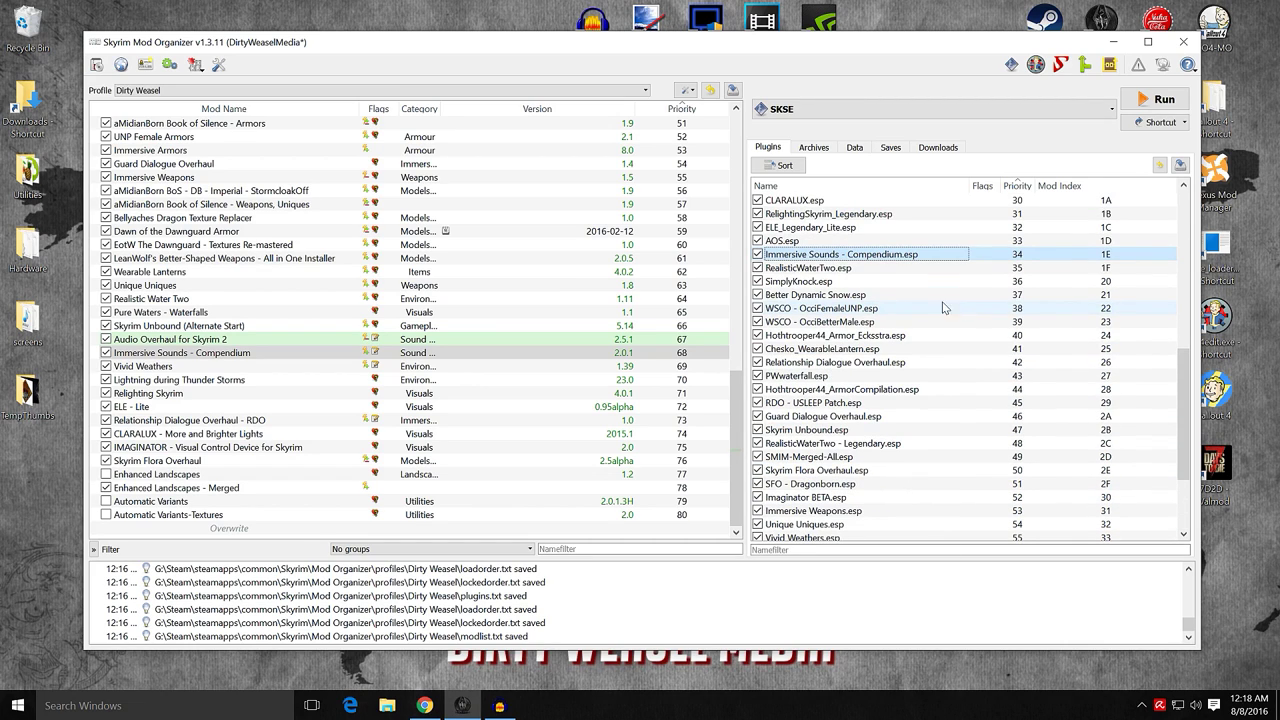
pyautogui.scroll(-2, 905, 435)
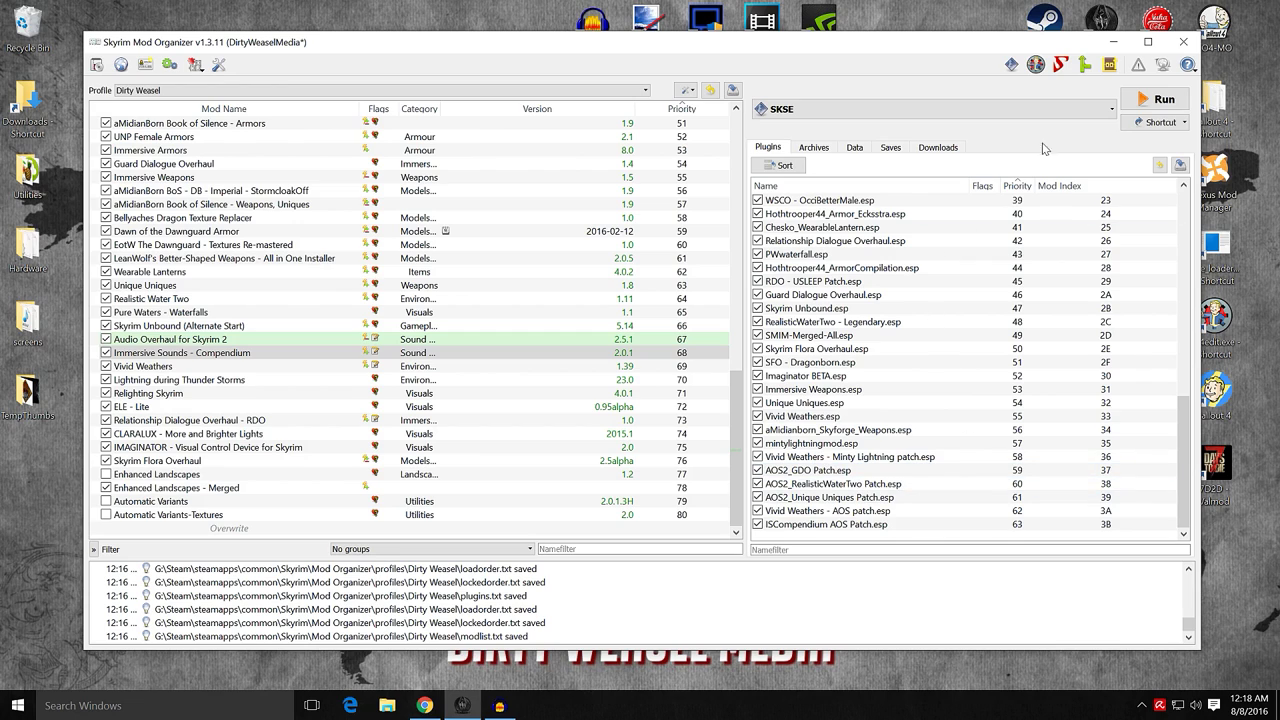
pyautogui.click(1108, 65)
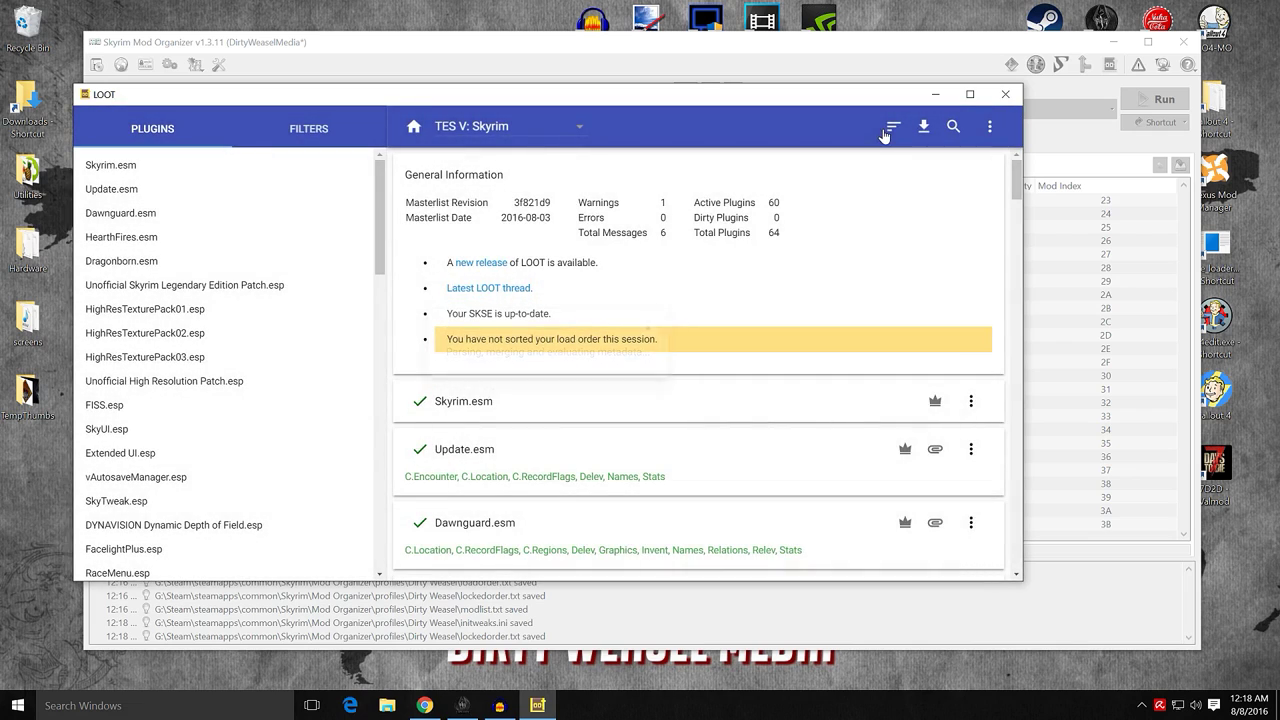
pyautogui.click(888, 130)
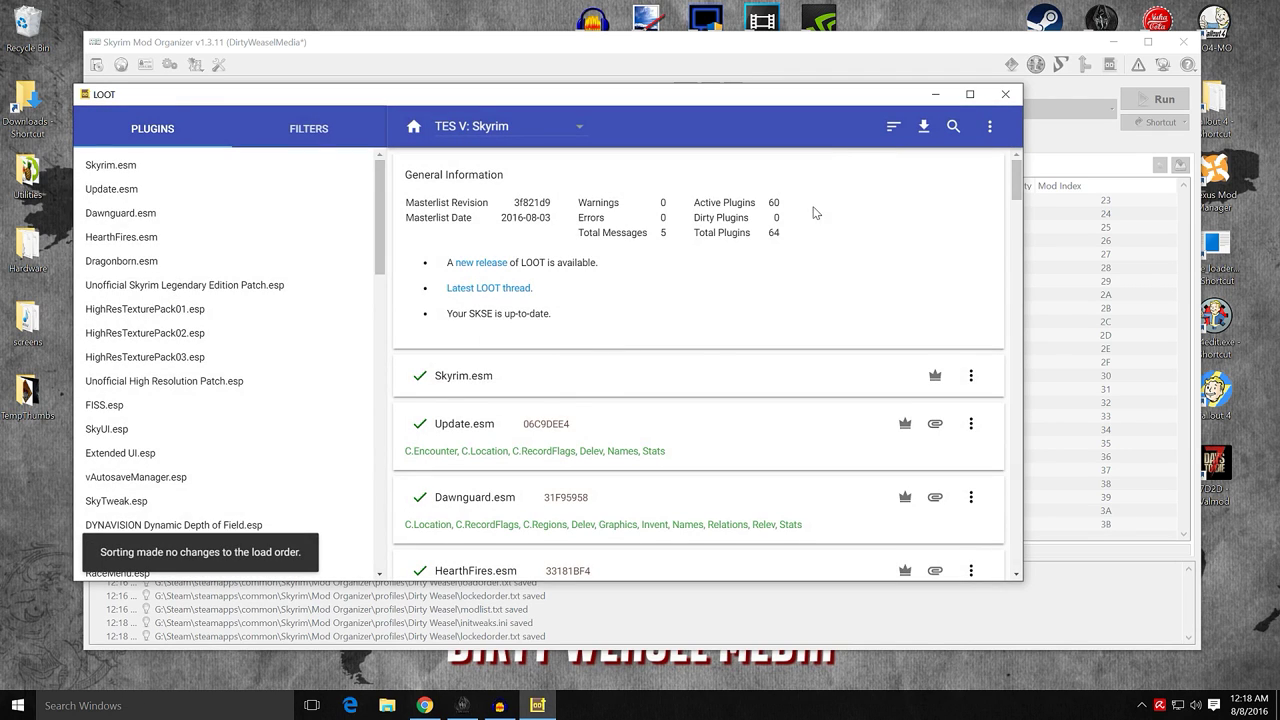
pyautogui.click(1004, 94)
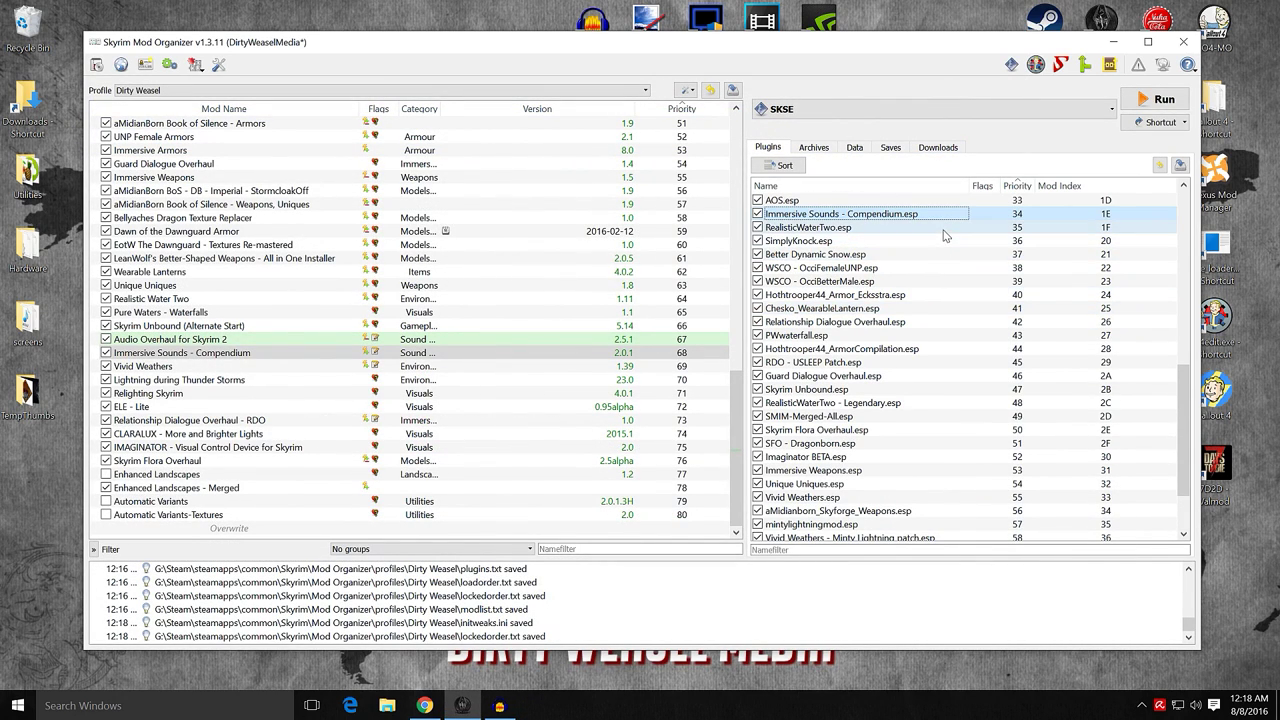
# - Launch Merge Plugins with SkyrimProfile, include Skyrim.esm in the plugin selection and load the selected plugins
pyautogui.scroll(1, 900, 228)
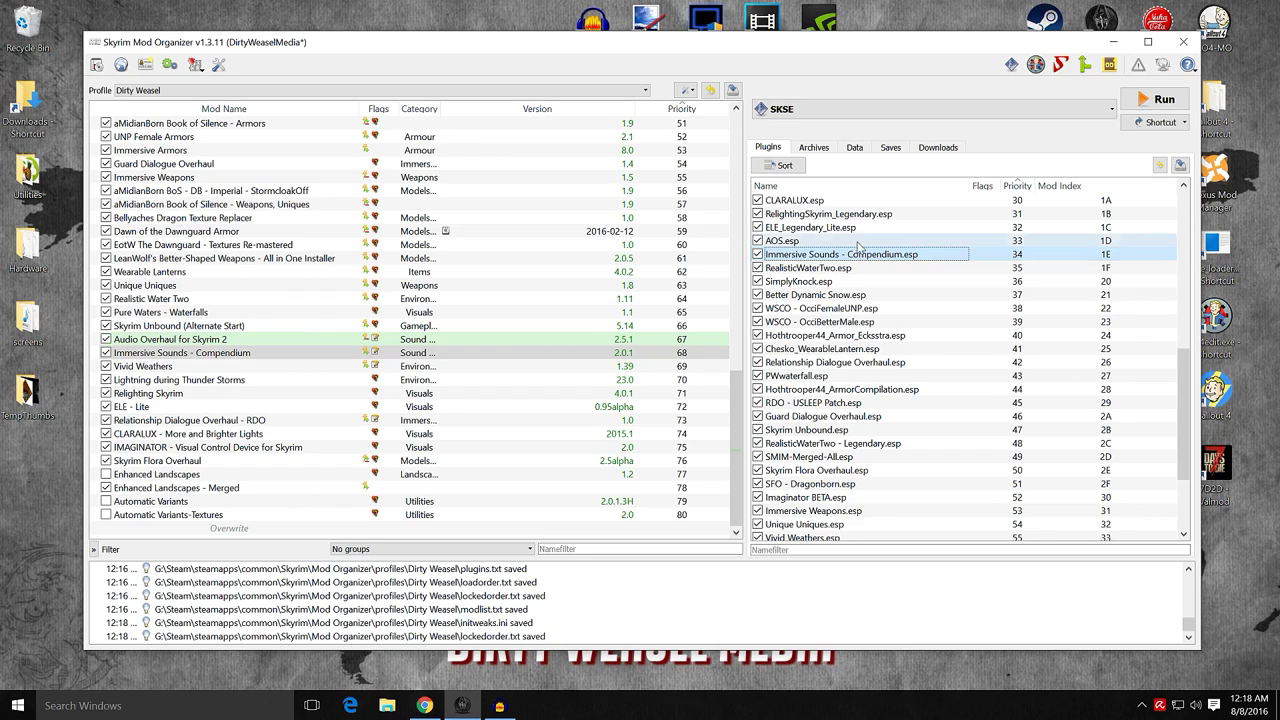
pyautogui.moveTo(857, 229)
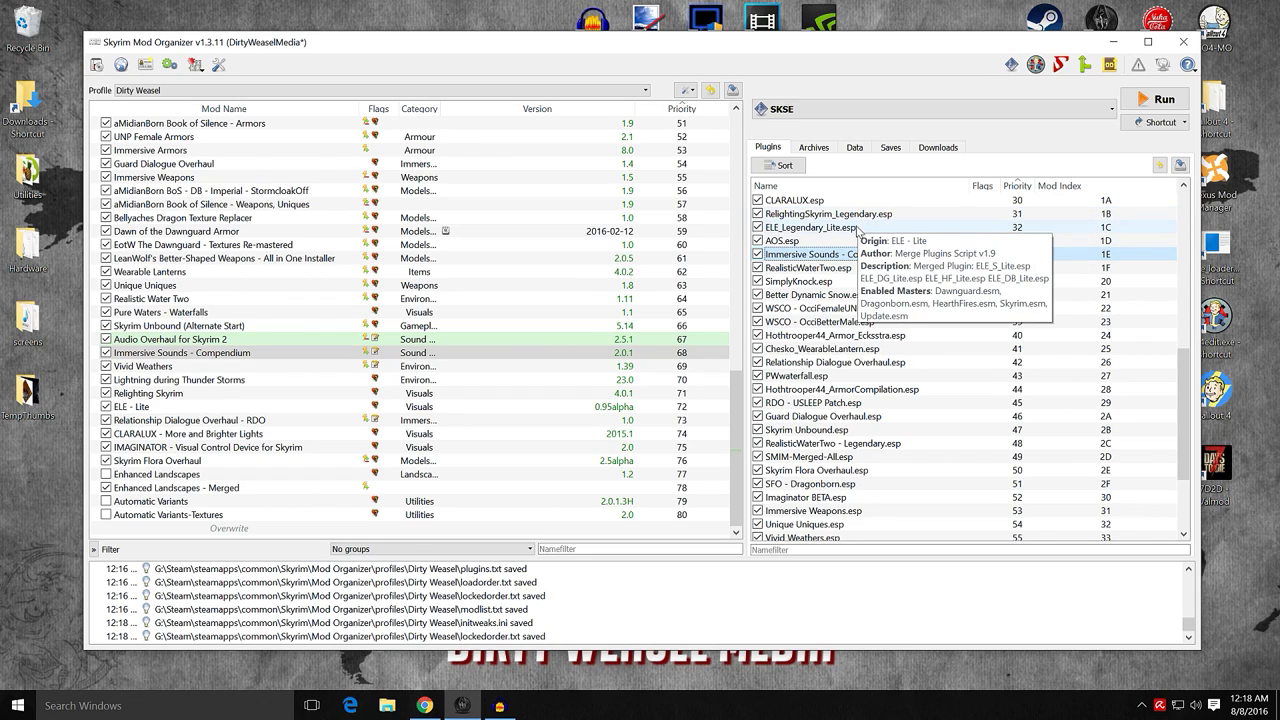
pyautogui.moveTo(824, 246)
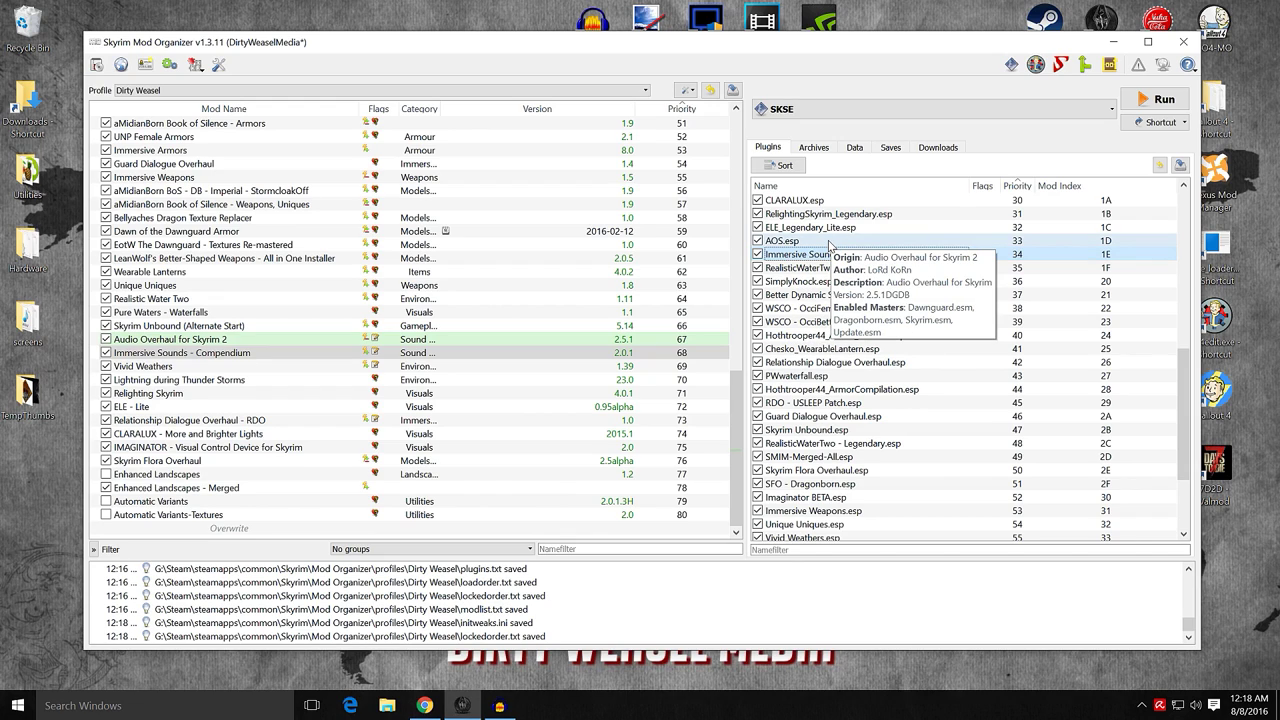
pyautogui.scroll(-3, 910, 458)
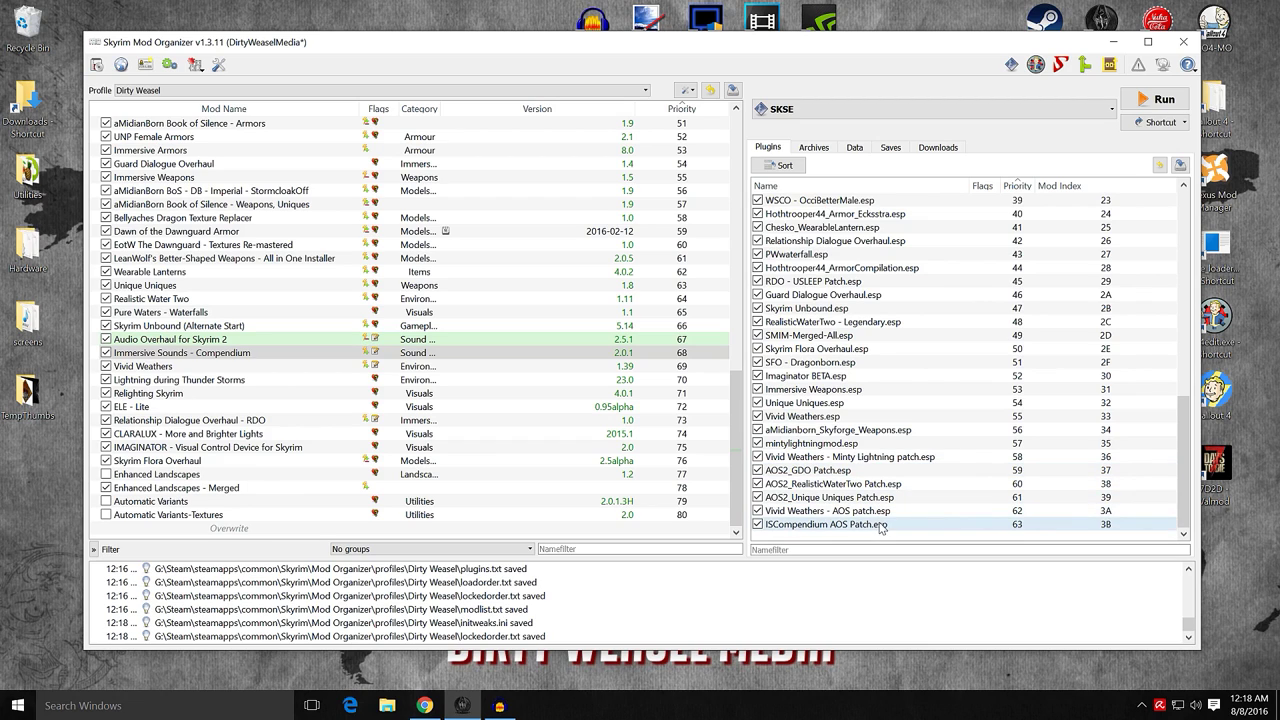
pyautogui.click(1084, 64)
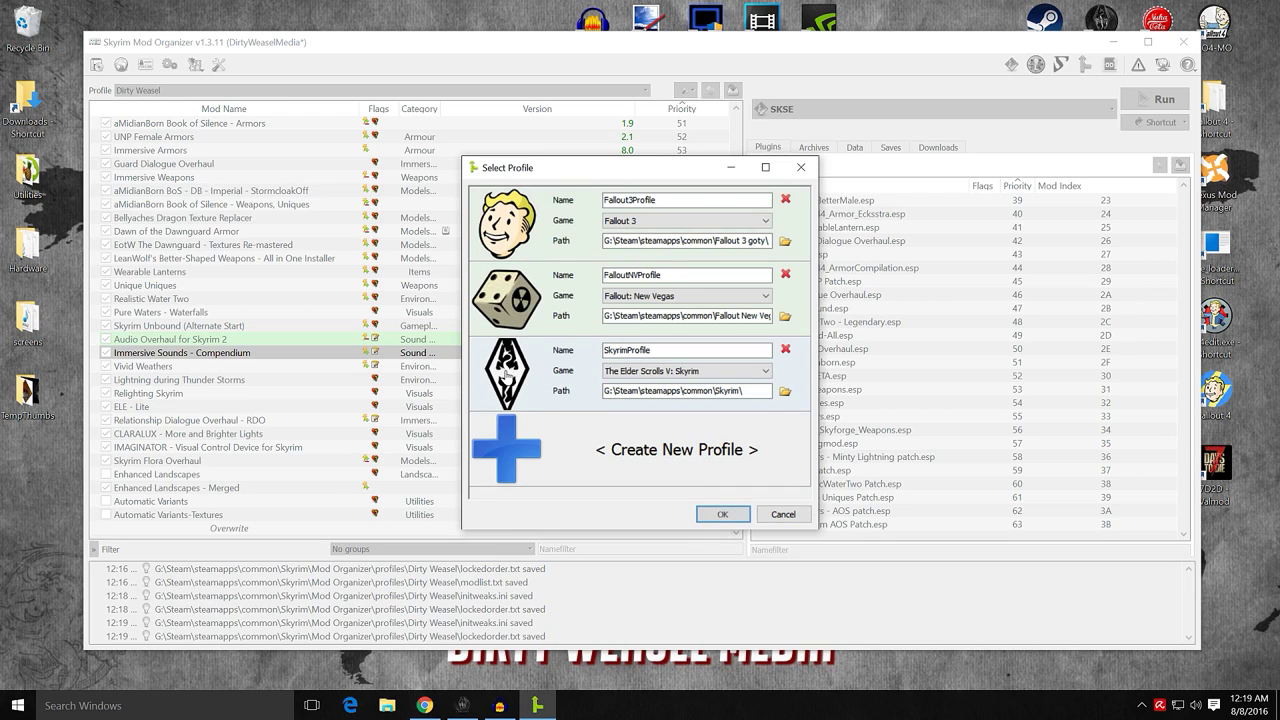
pyautogui.click(716, 513)
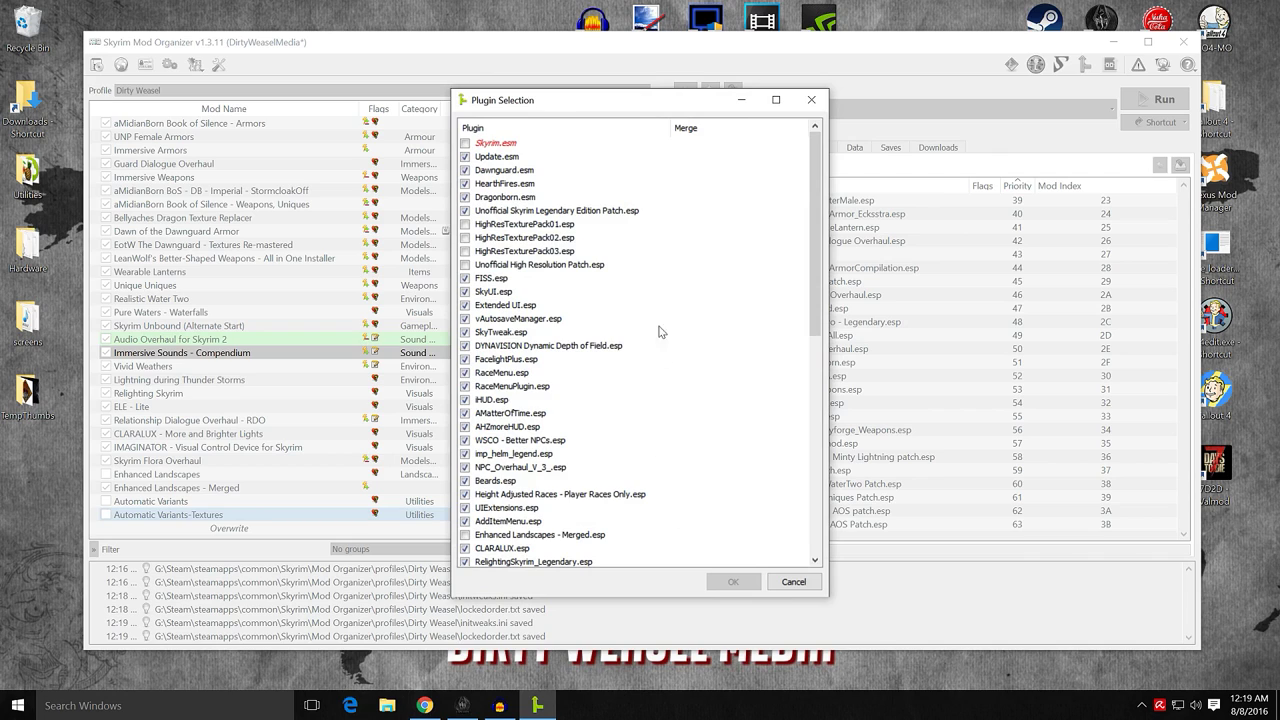
pyautogui.moveTo(812, 178)
pyautogui.mouseDown()
pyautogui.moveTo(812, 190)
pyautogui.moveTo(812, 176)
pyautogui.mouseUp()
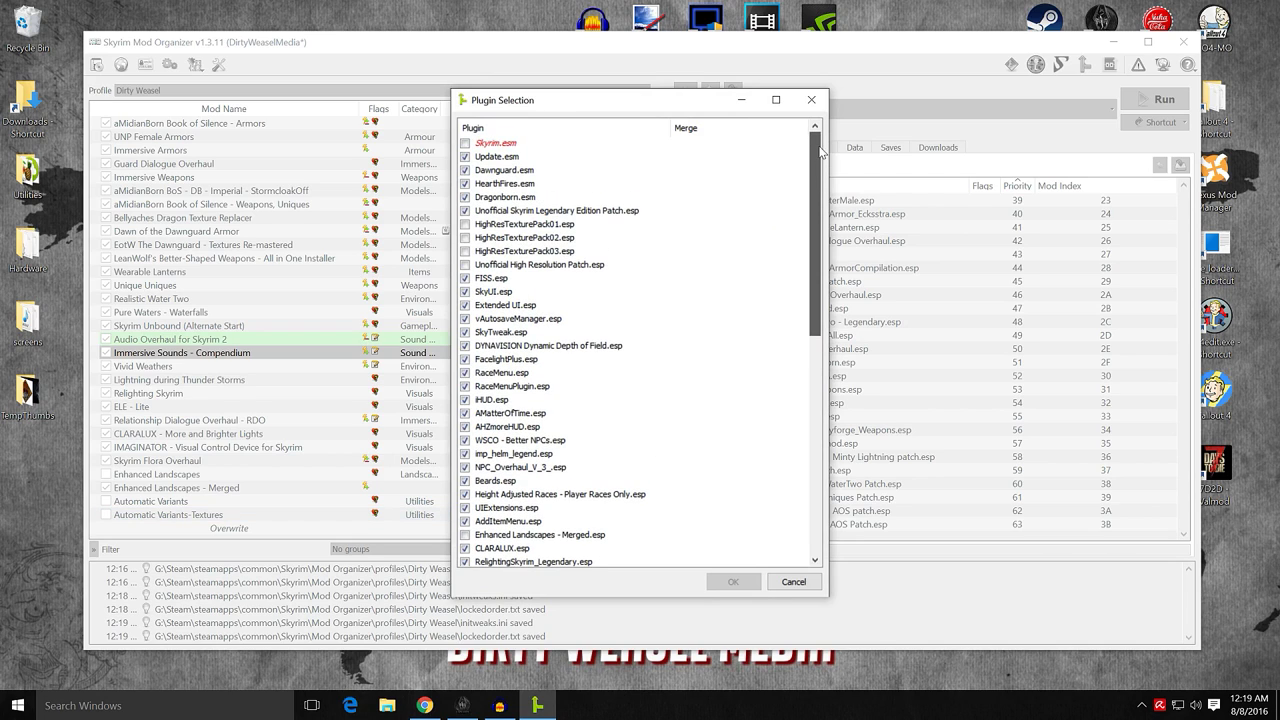
pyautogui.click(465, 146)
pyautogui.scroll(-10, 792, 218)
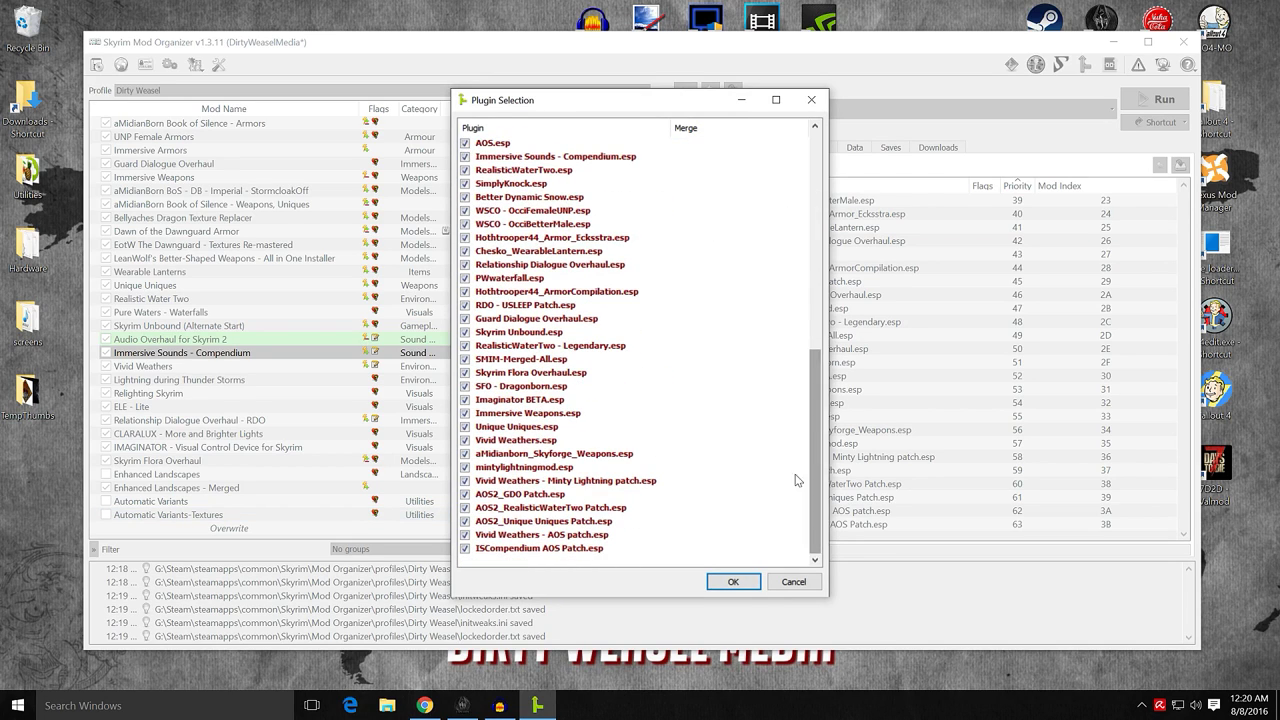
pyautogui.click(731, 582)
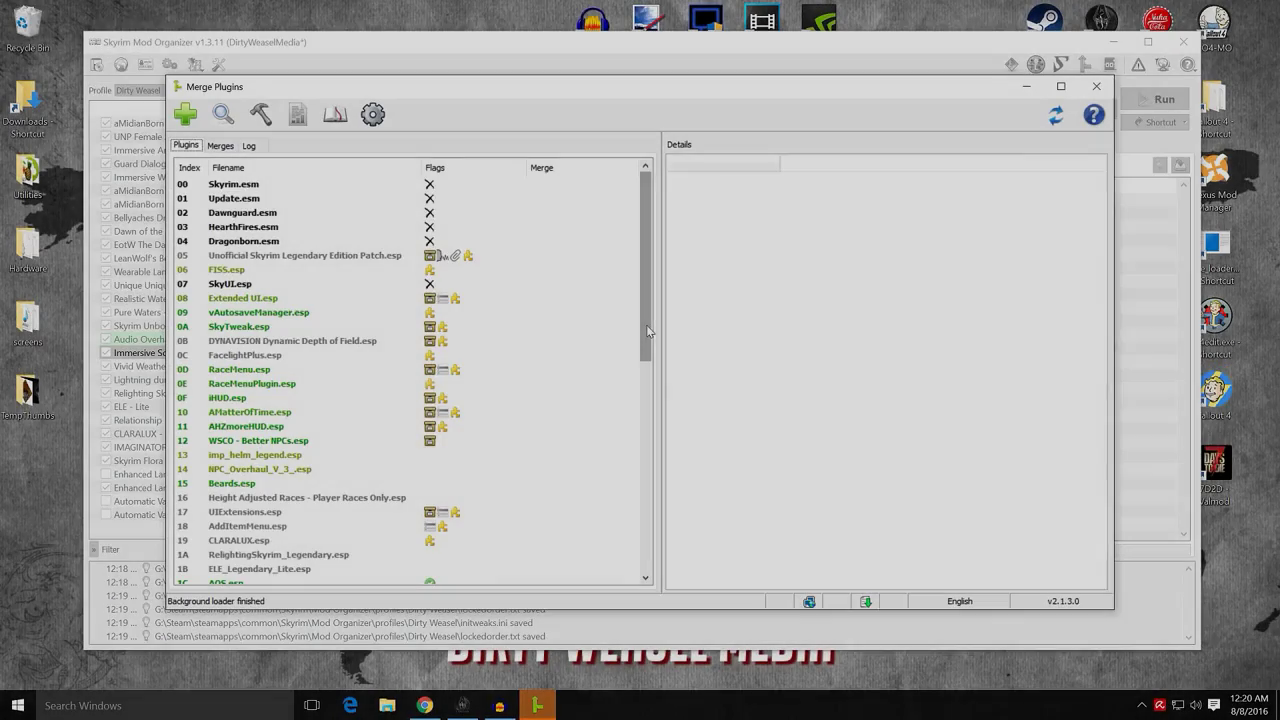
# - Check Immersive Sounds - Compendium.esp for errors and close the check report
pyautogui.moveTo(646, 329); pyautogui.dragTo(643, 567)
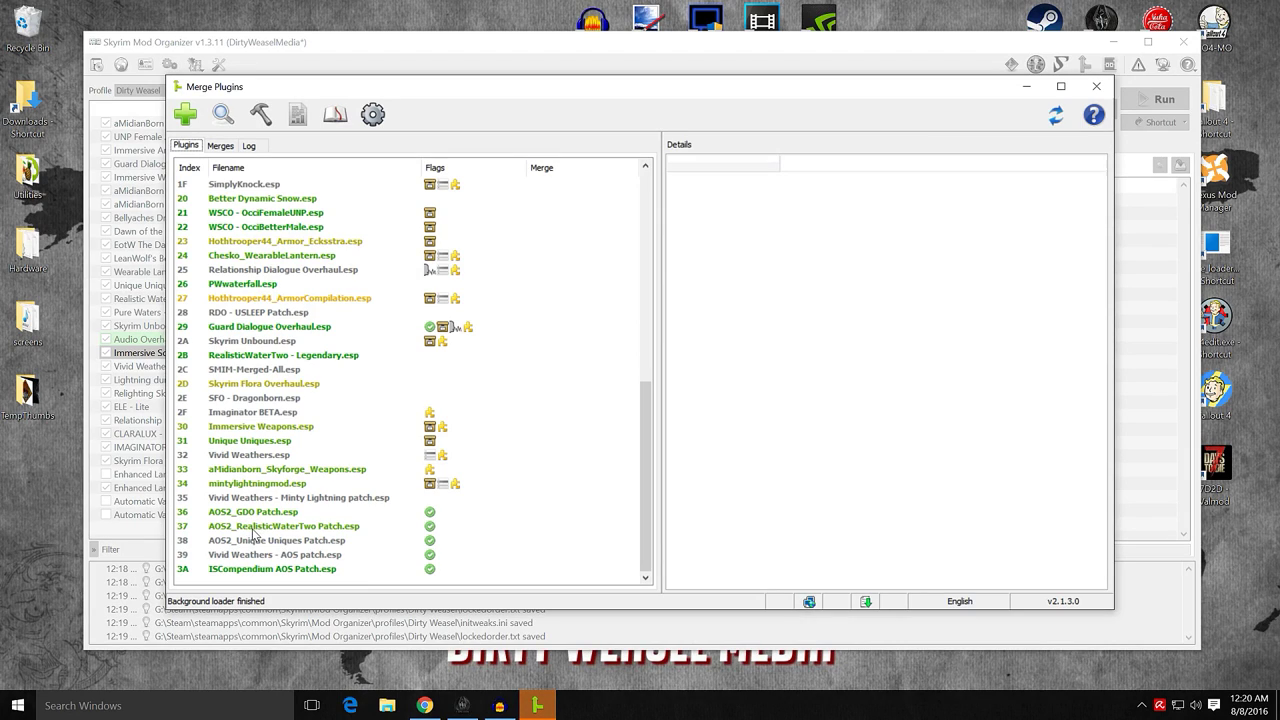
pyautogui.moveTo(641, 476); pyautogui.dragTo(656, 352)
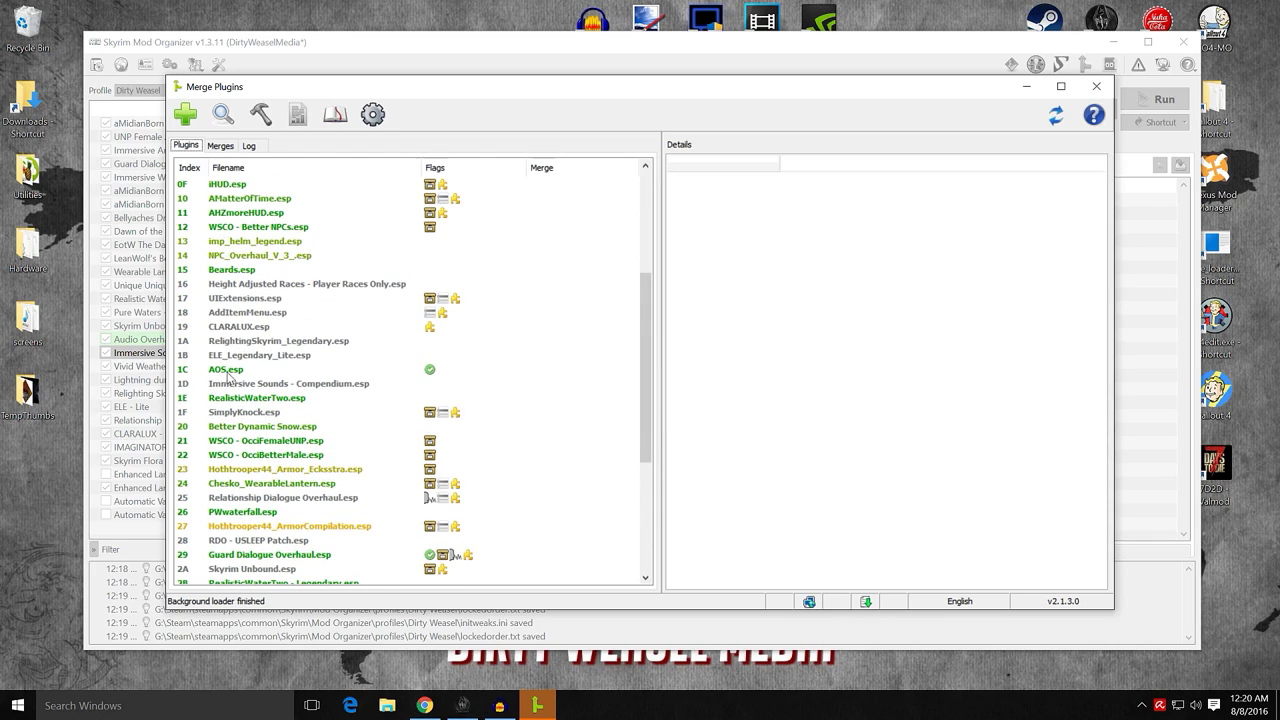
pyautogui.click(345, 387)
pyautogui.rightClick(345, 390)
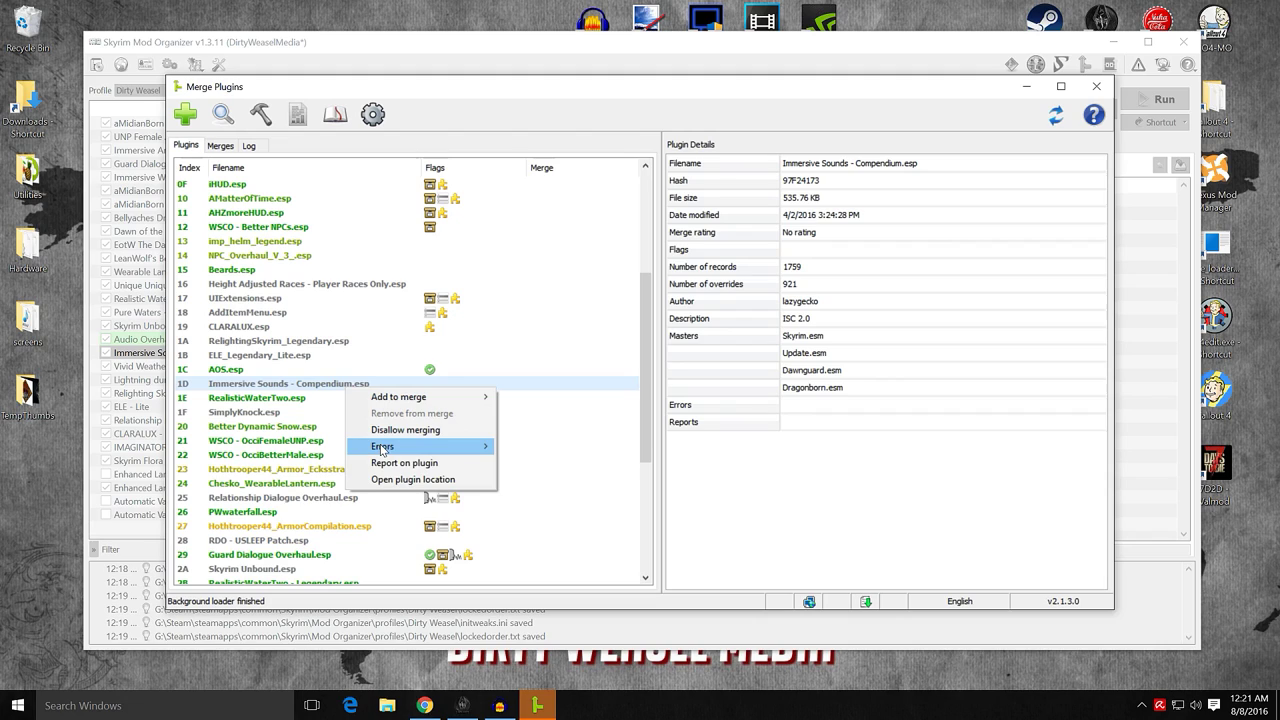
pyautogui.moveTo(384, 446)
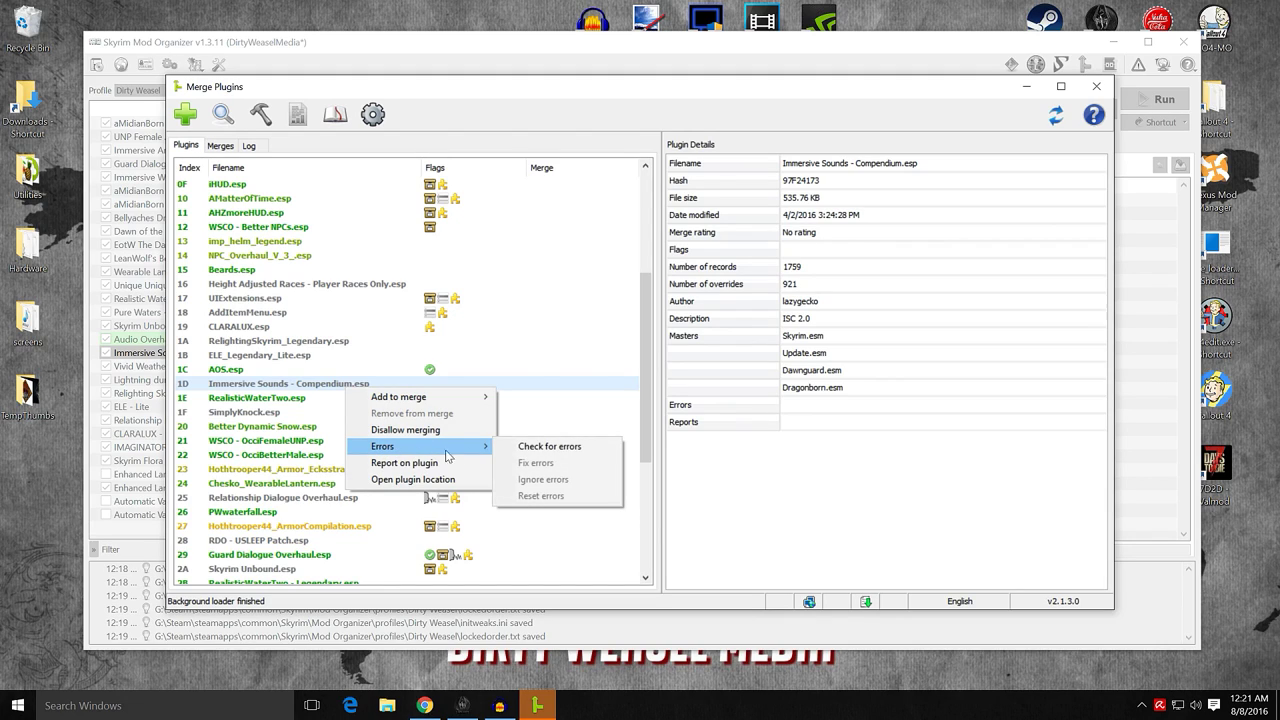
pyautogui.click(526, 448)
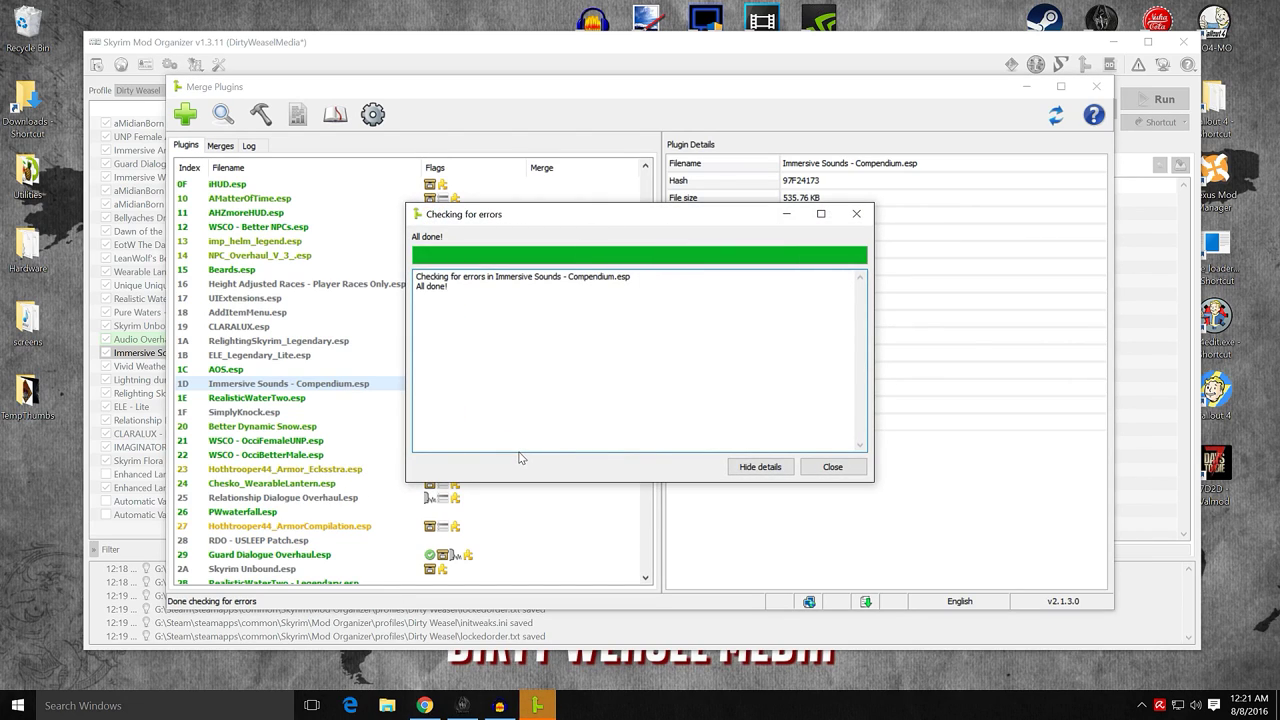
pyautogui.click(832, 470)
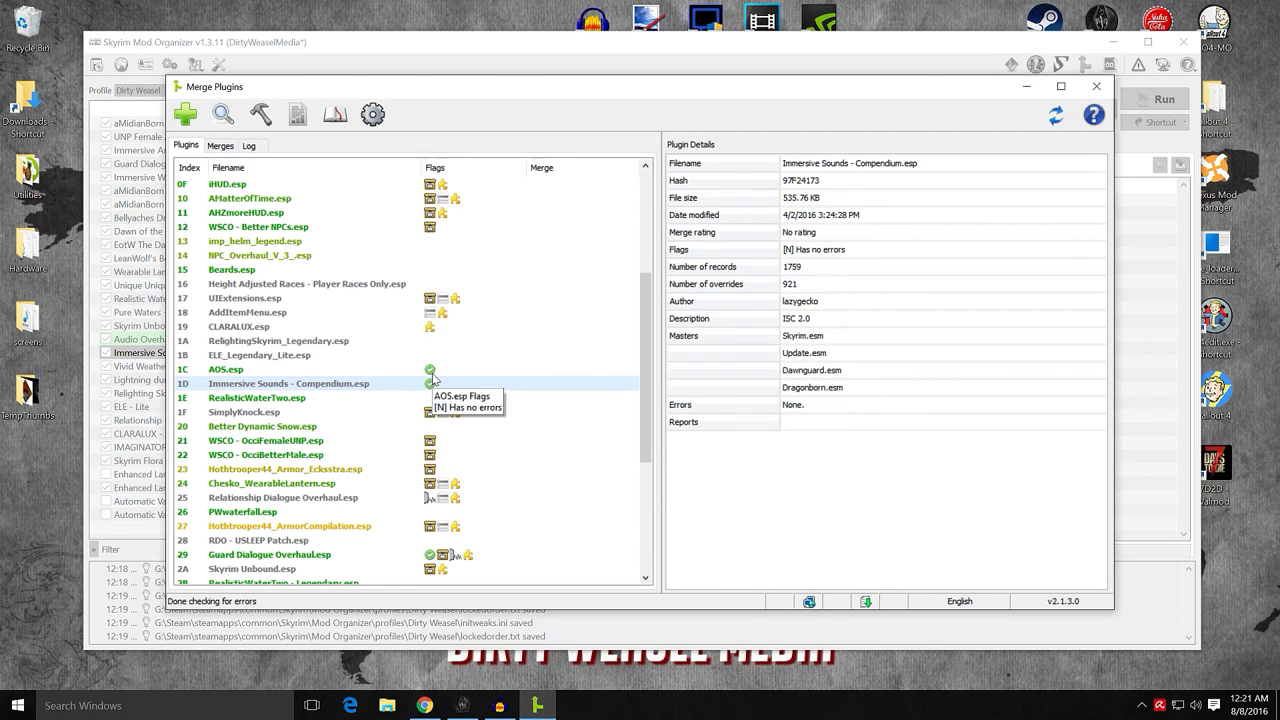
# - Examine the error flags and merge reports of the AOS2, Vivid Weathers - AOS and ISCompendium AOS patch plugins
pyautogui.moveTo(640, 338); pyautogui.dragTo(640, 446)
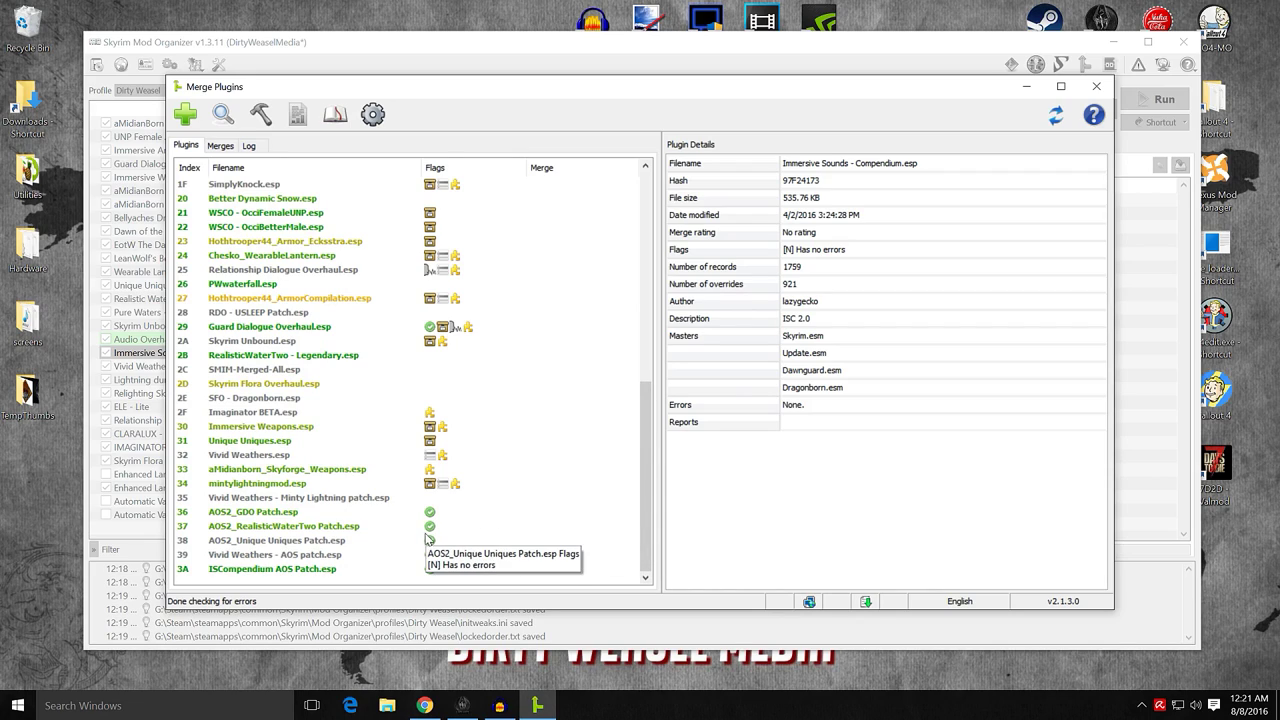
pyautogui.click(298, 512)
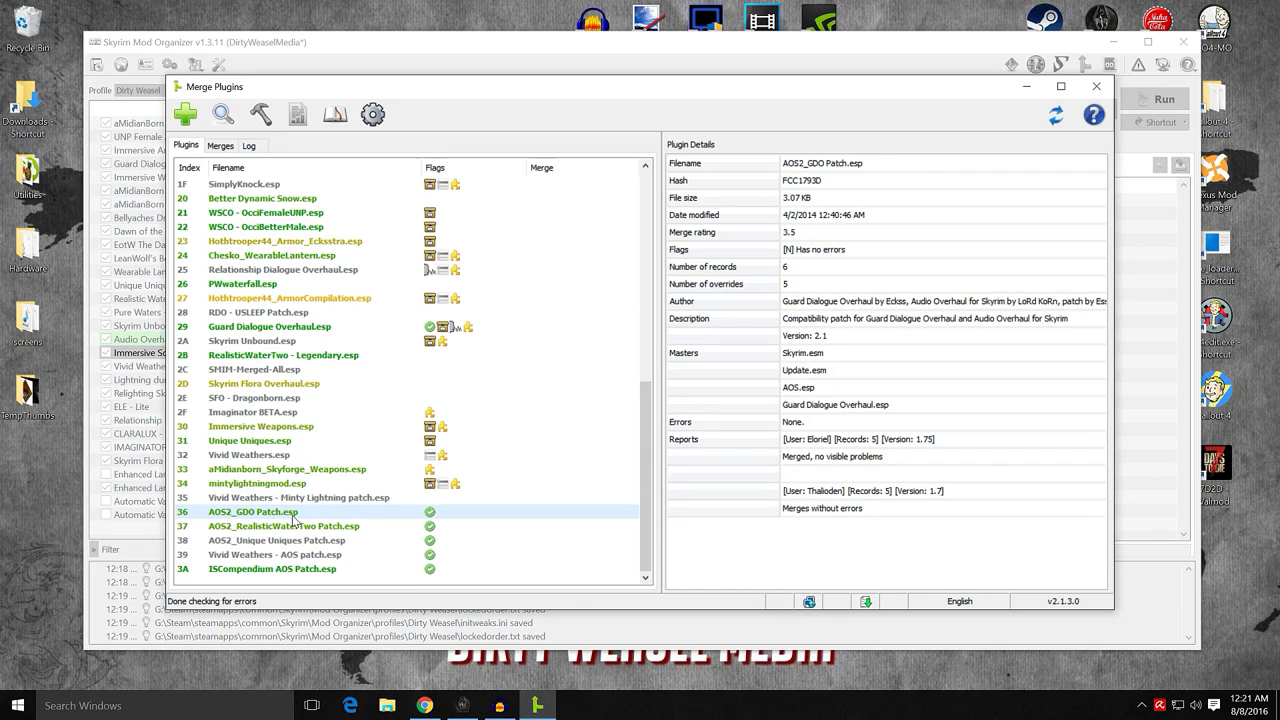
pyautogui.click(295, 526)
pyautogui.click(294, 540)
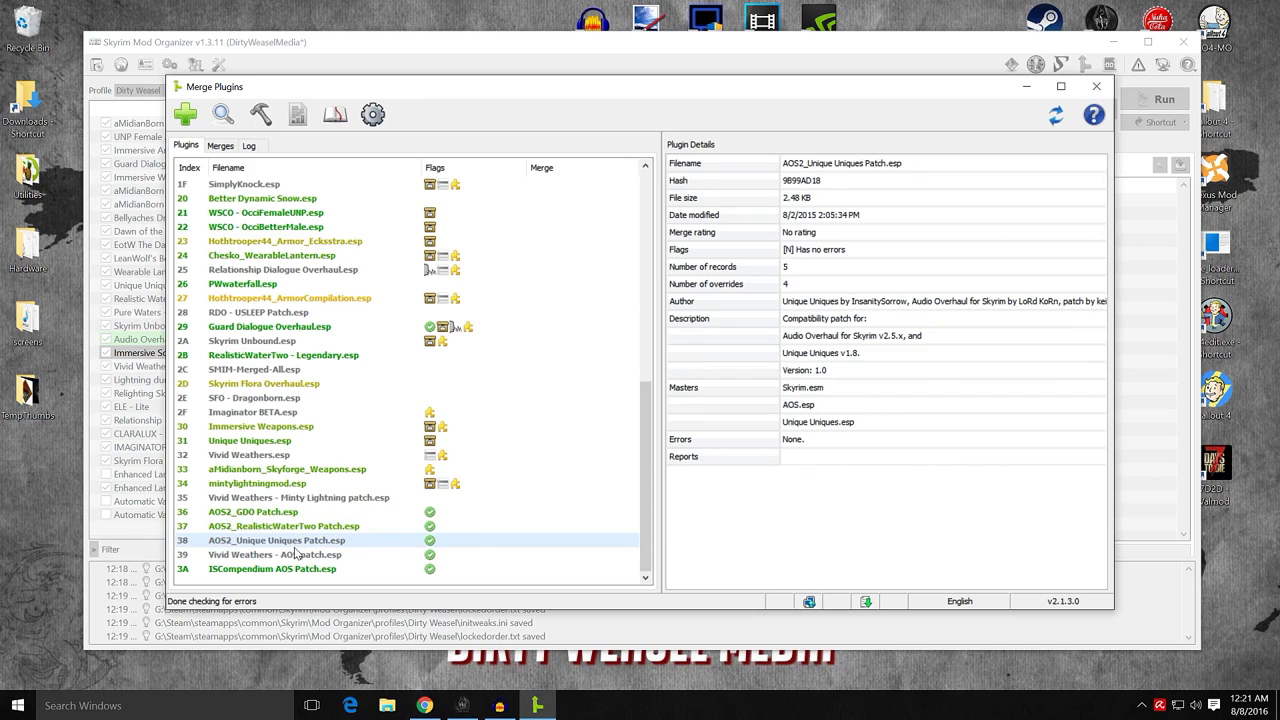
pyautogui.click(295, 555)
pyautogui.click(297, 569)
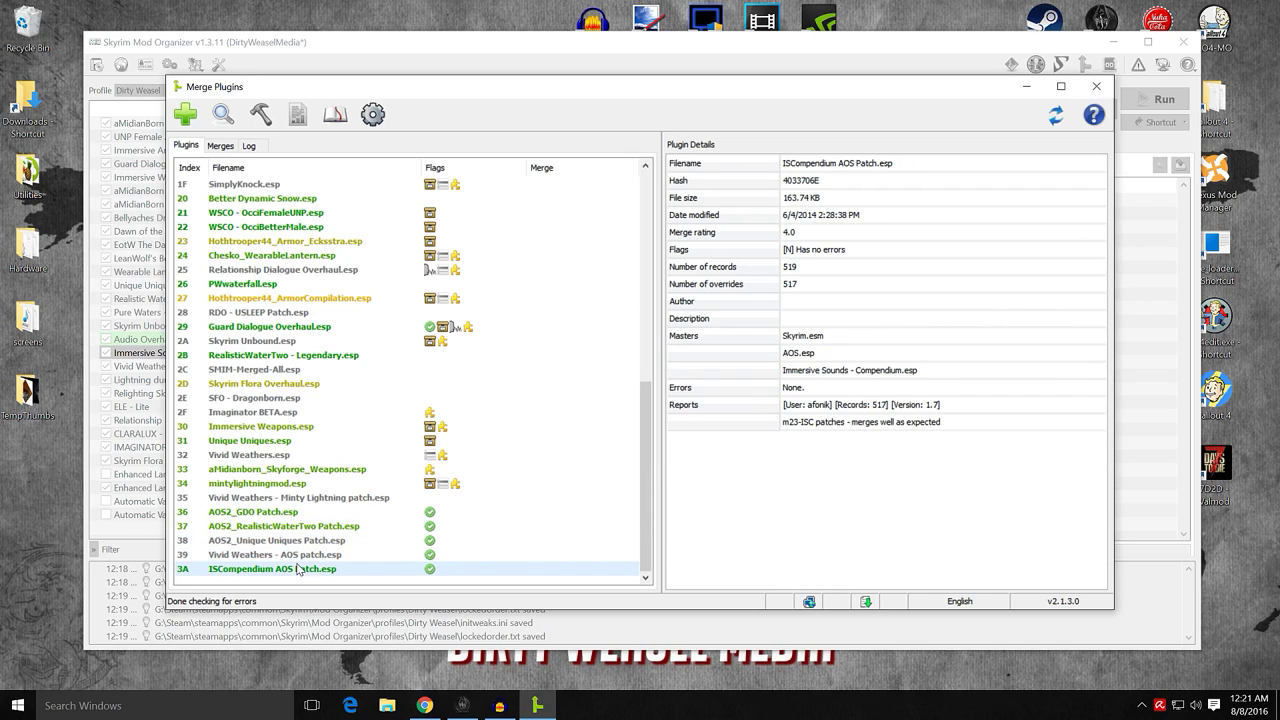
pyautogui.click(296, 513)
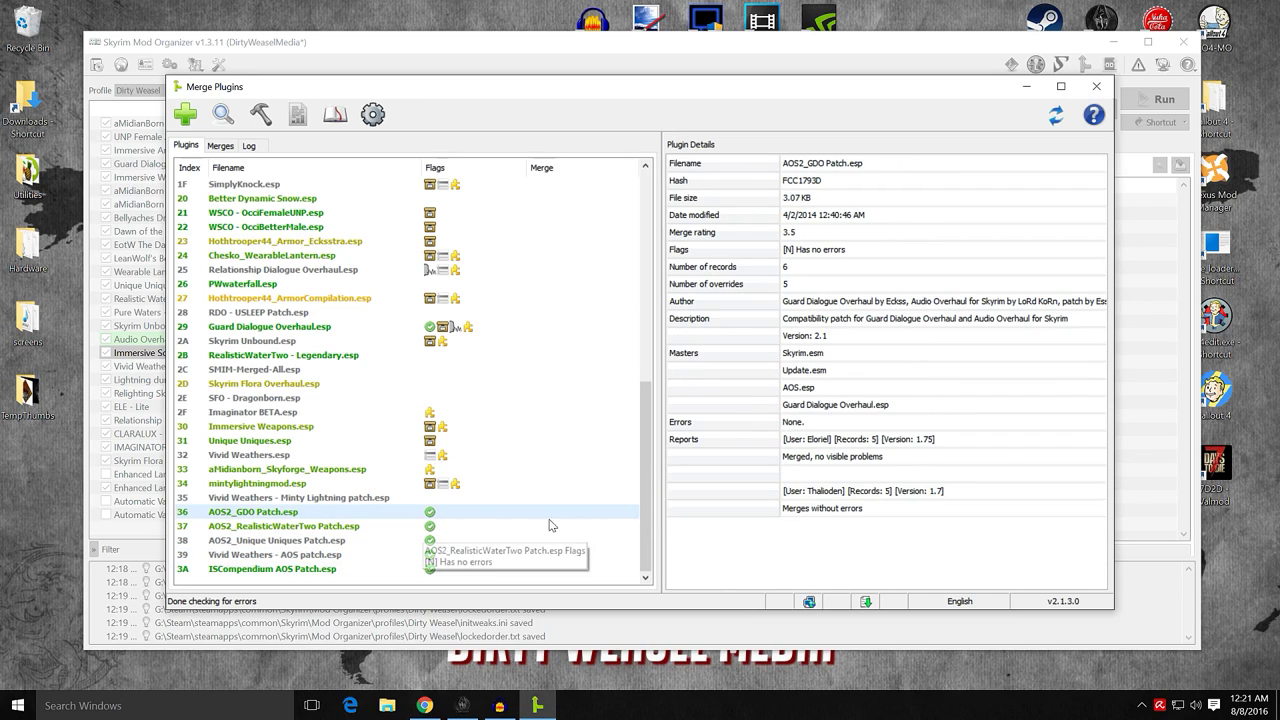
# - Review the mod manager integration options, toggling the copying of general assets on and back off, and accept the options
pyautogui.moveTo(640, 481); pyautogui.dragTo(641, 262)
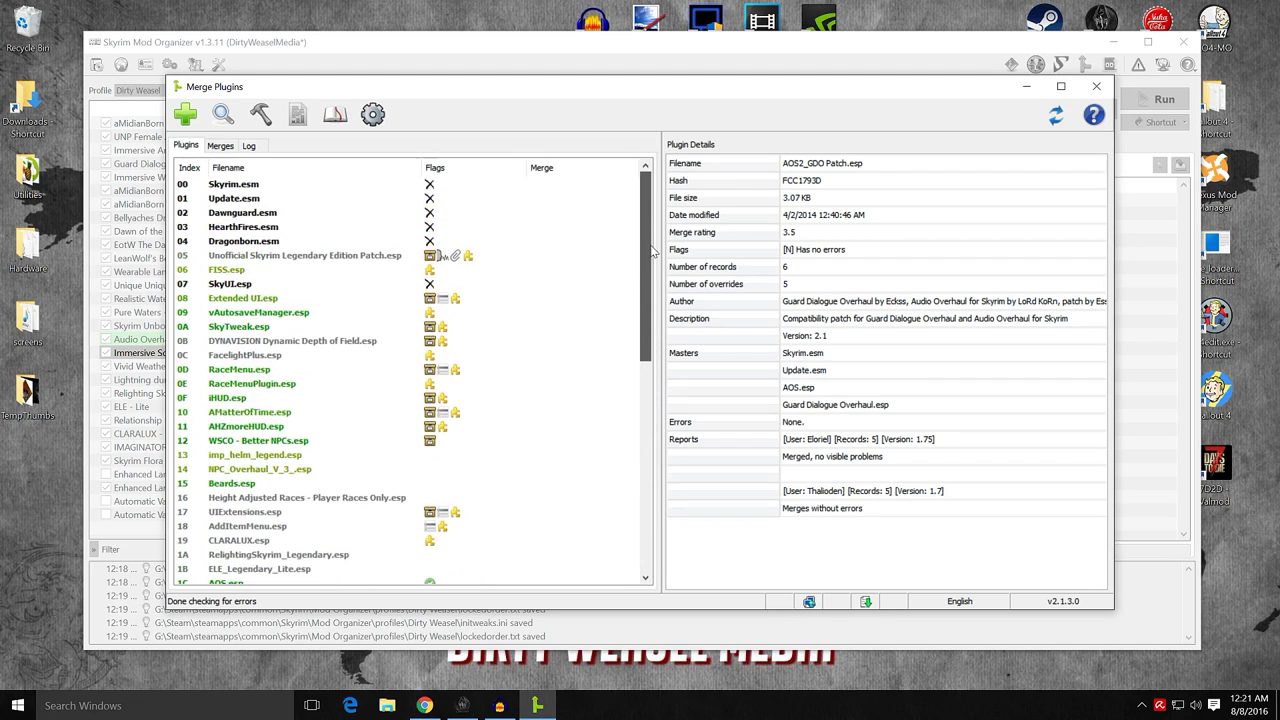
pyautogui.click(372, 116)
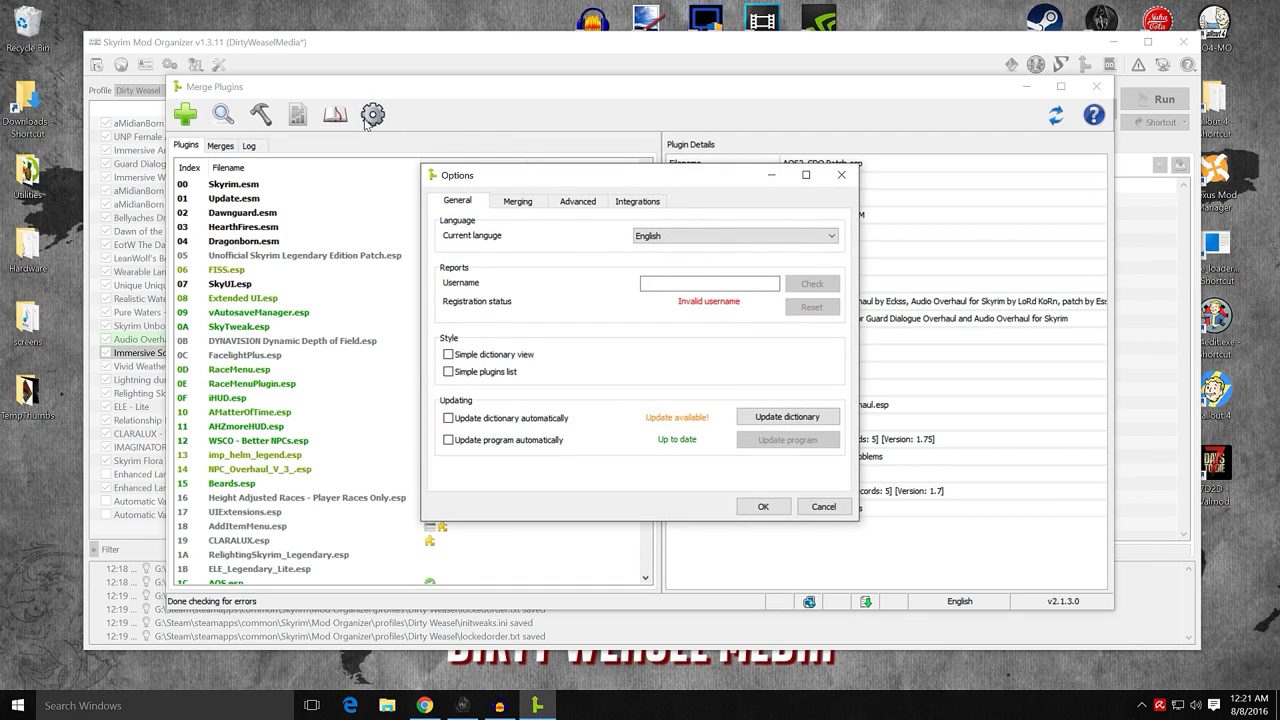
pyautogui.click(637, 201)
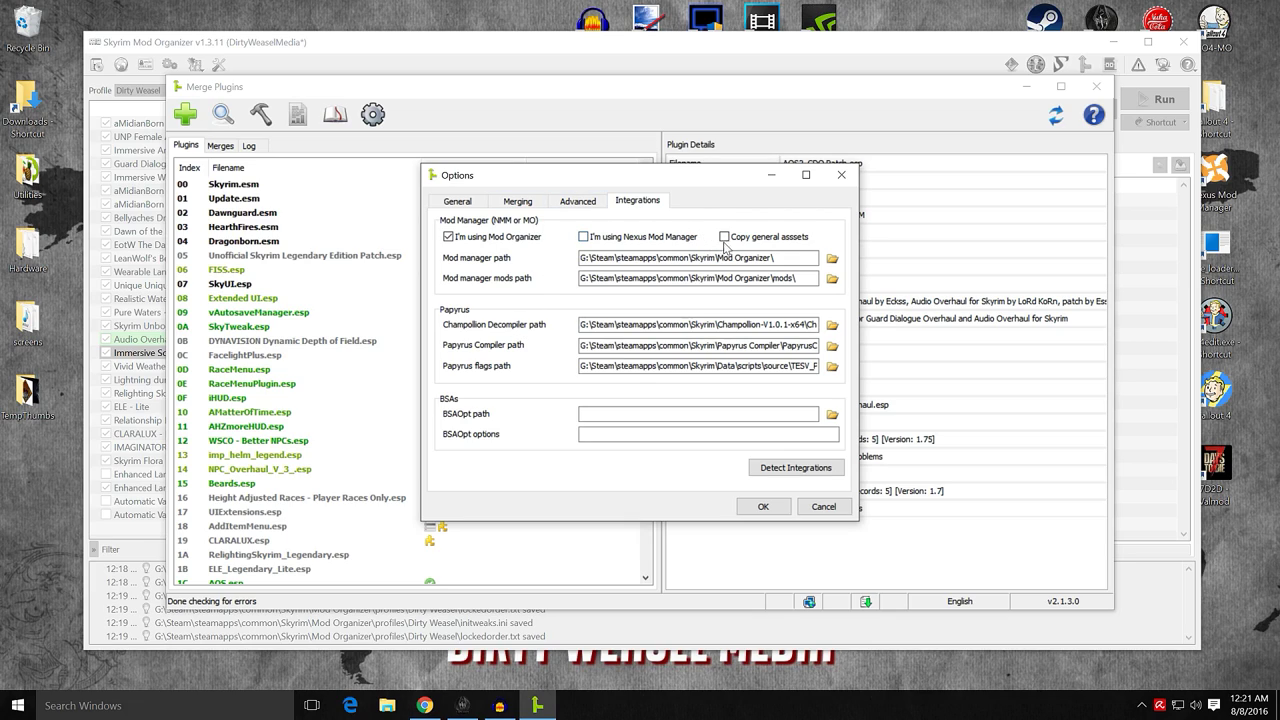
pyautogui.moveTo(726, 240)
pyautogui.click(725, 237)
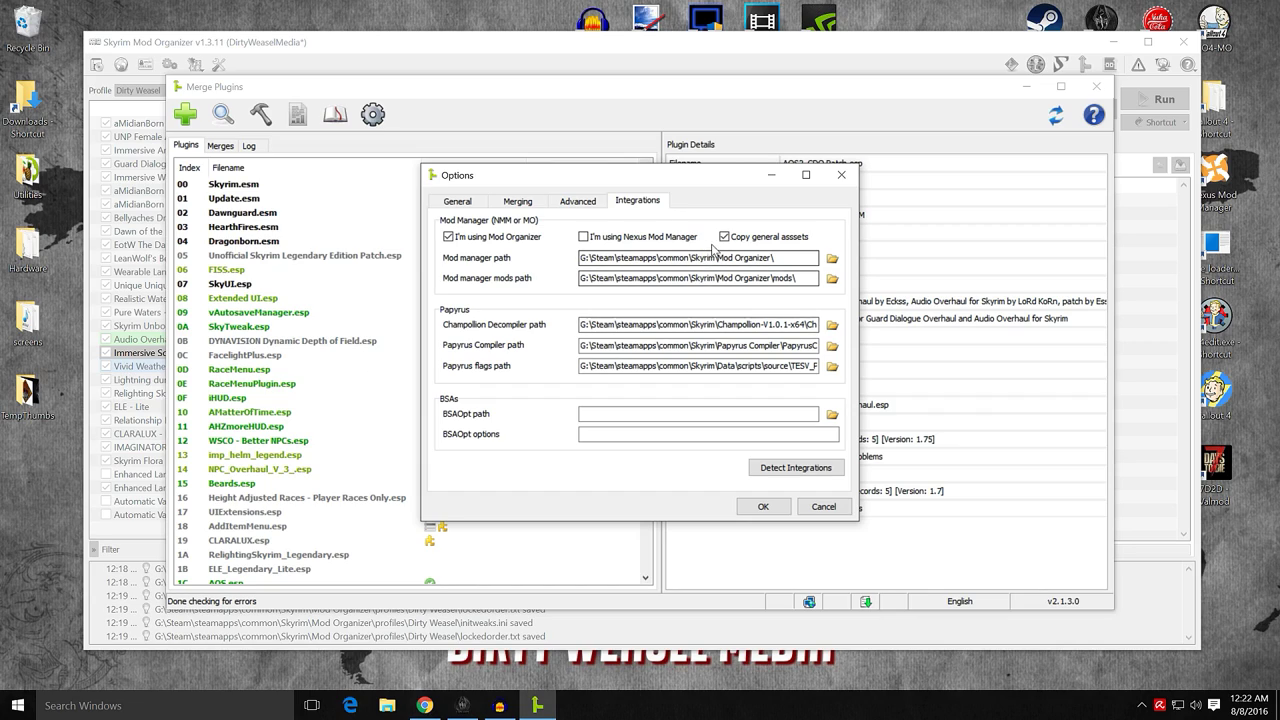
pyautogui.click(724, 237)
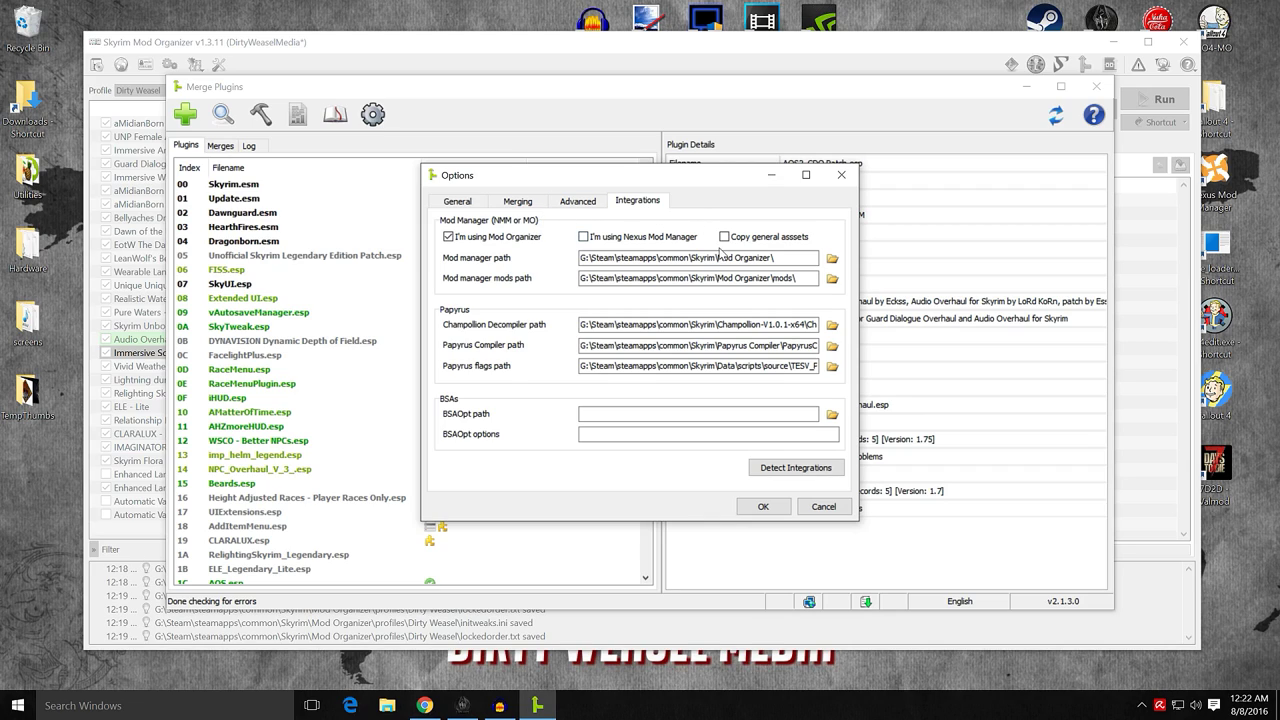
pyautogui.click(760, 507)
# - Create a new merge named AOS_ICS_Patches with the filename AOS_ICS_Patches.esp, using the Overrides method and Conflicting renumbering
pyautogui.moveTo(648, 313); pyautogui.dragTo(648, 525)
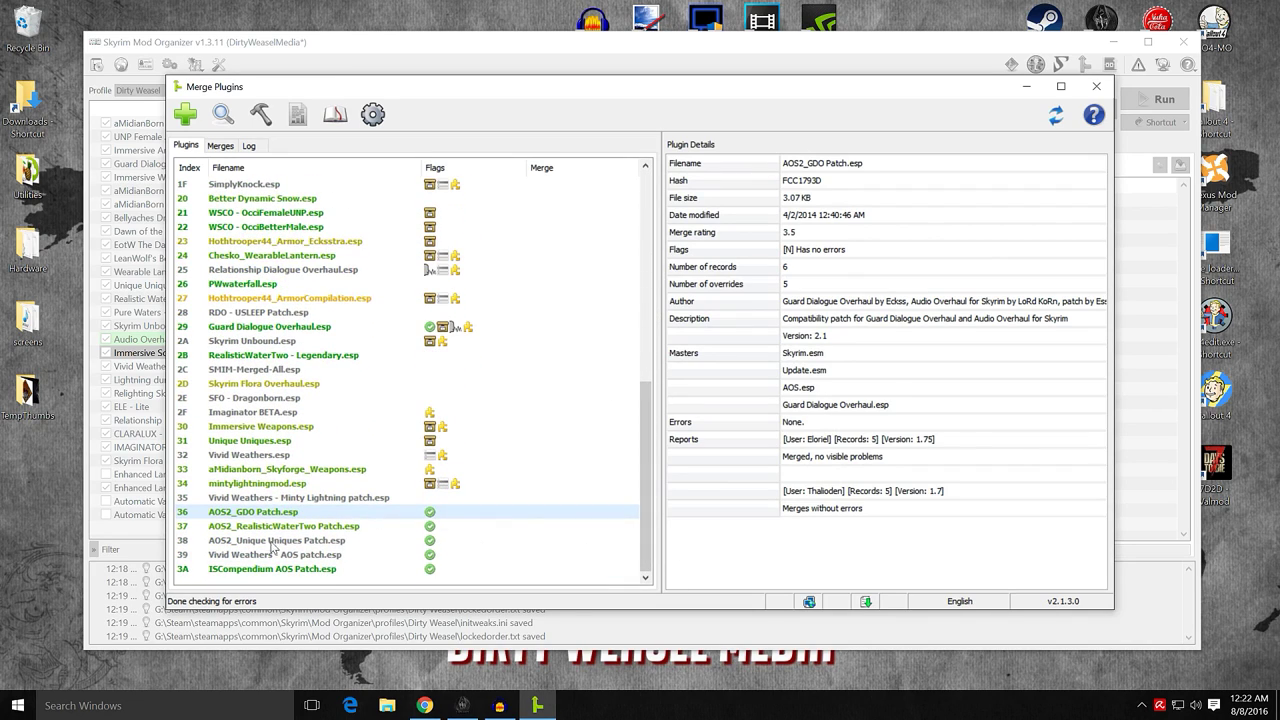
pyautogui.click(186, 116)
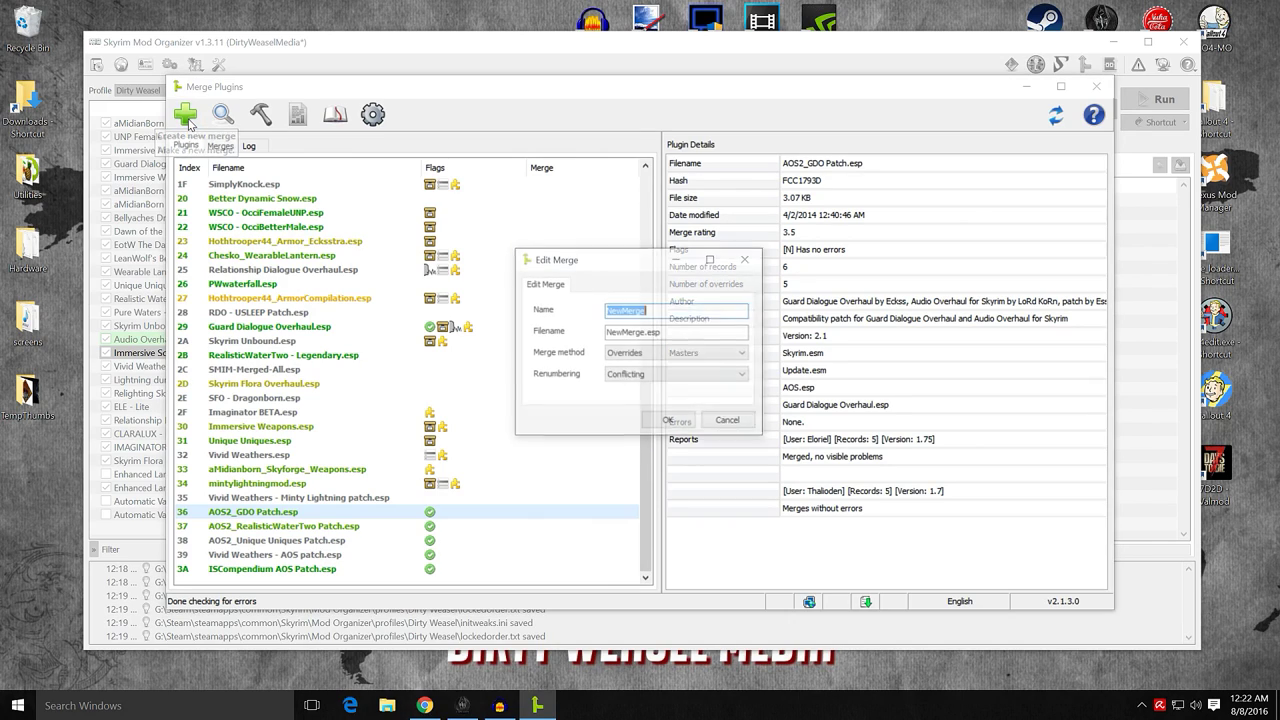
pyautogui.write('AOS_ICS_Patches')
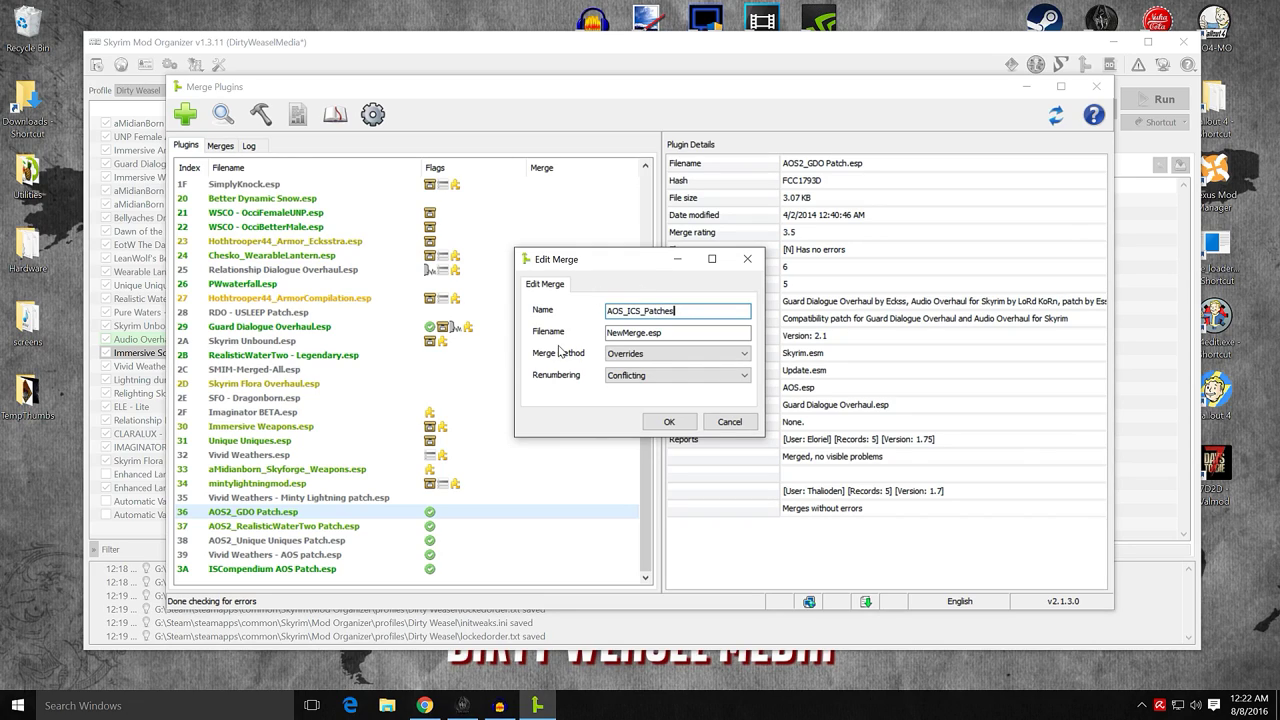
pyautogui.hotkey('ctrl', 'a')
pyautogui.rightClick(663, 310)
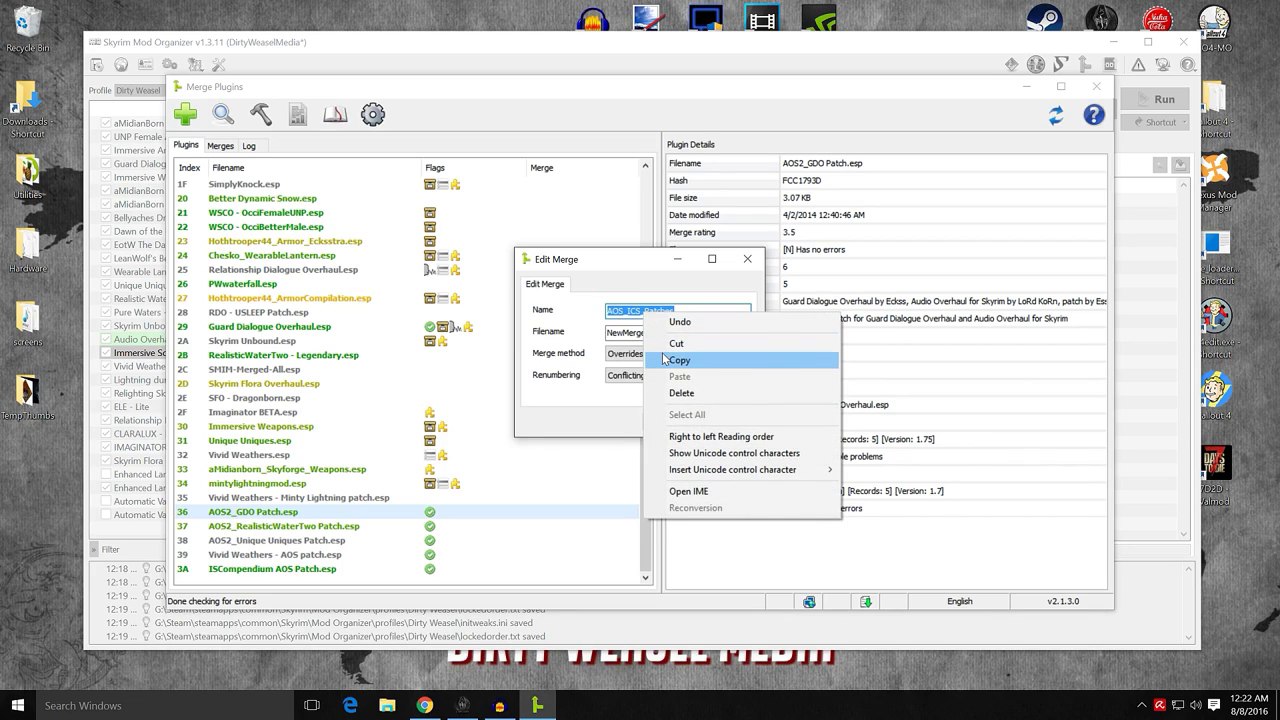
pyautogui.click(680, 357)
pyautogui.moveTo(606, 332); pyautogui.dragTo(646, 333)
pyautogui.rightClick(618, 334)
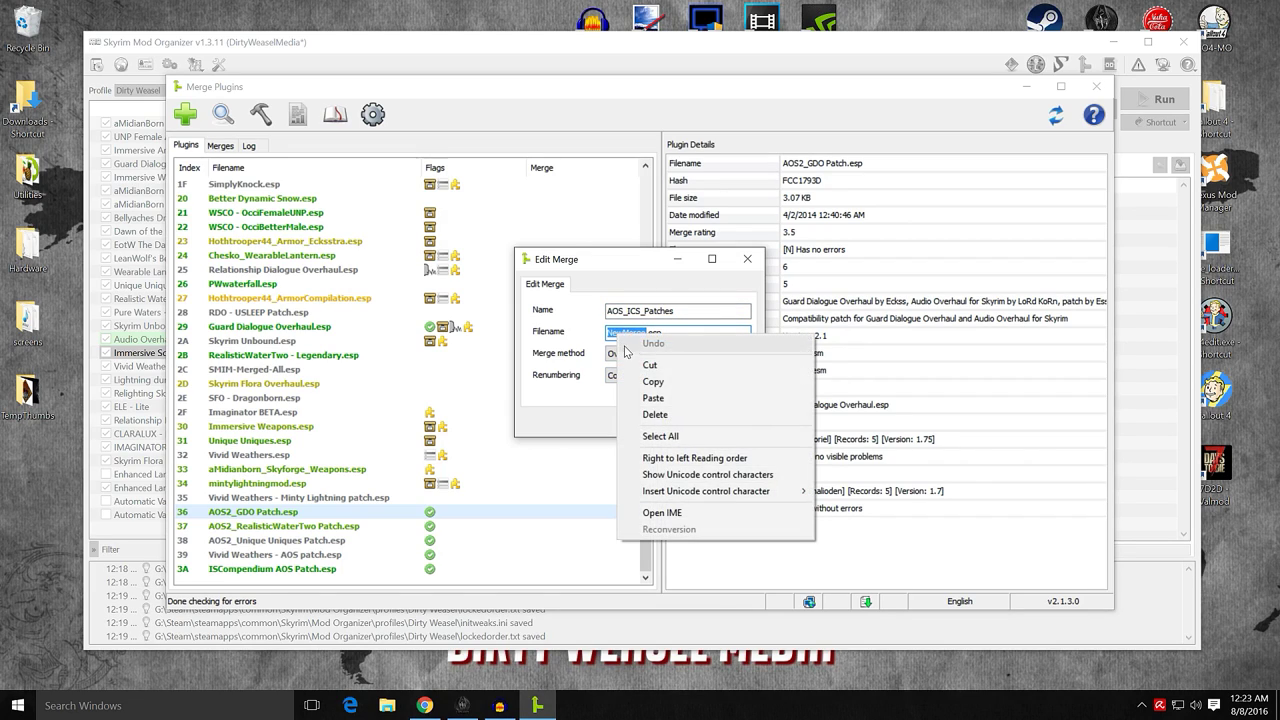
pyautogui.click(645, 397)
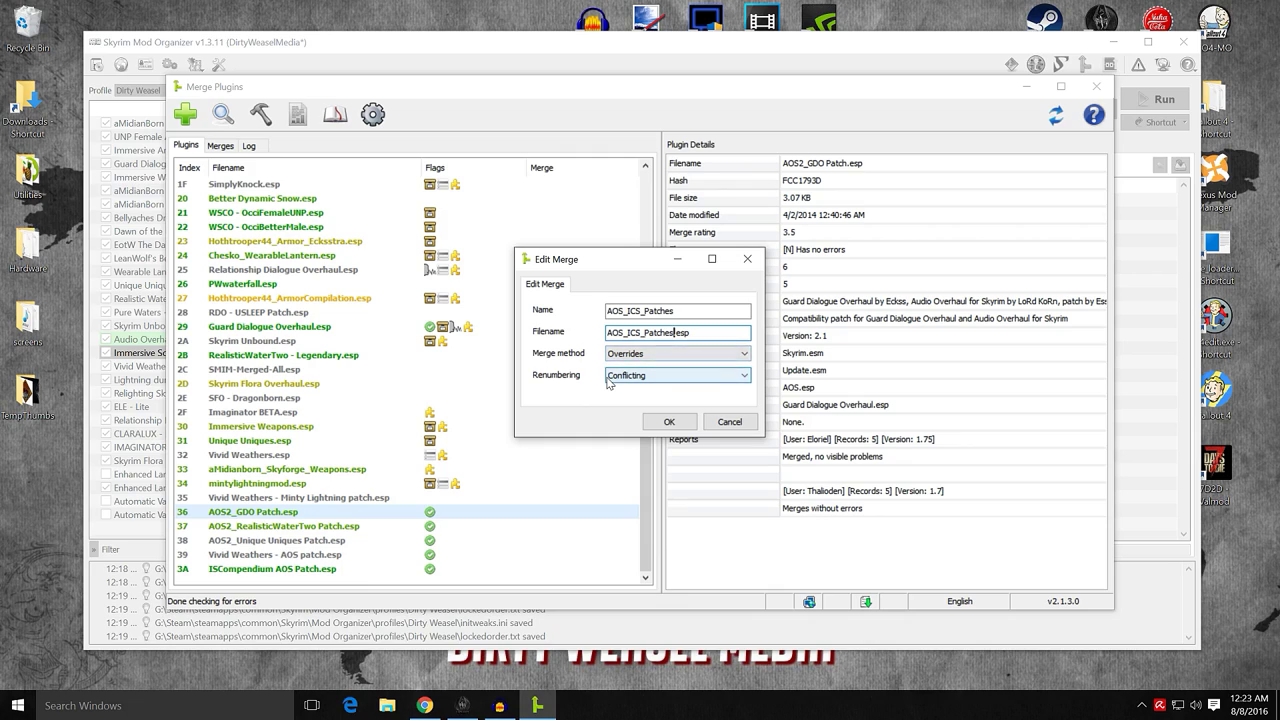
pyautogui.click(666, 422)
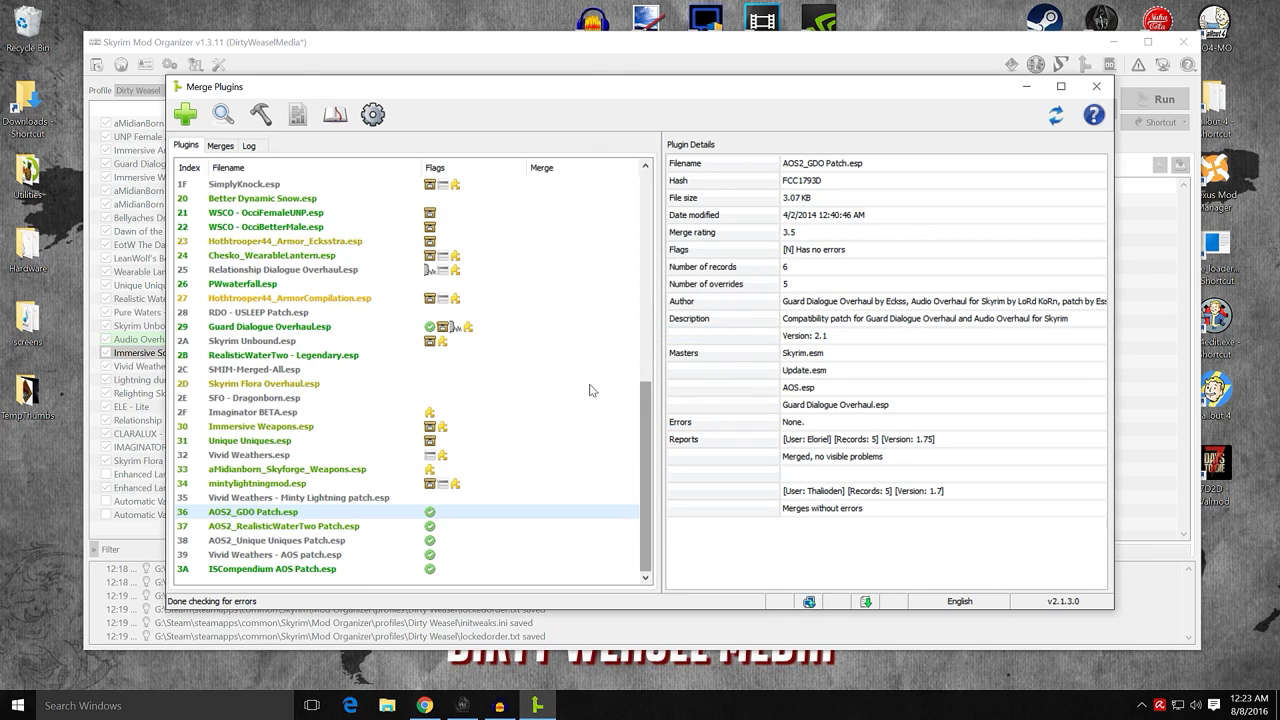
# - Add the three AOS2 patches, Vivid Weathers - AOS patch.esp and ISCompendium AOS Patch.esp to the AOS_ICS_Patches merge
pyautogui.click(222, 146)
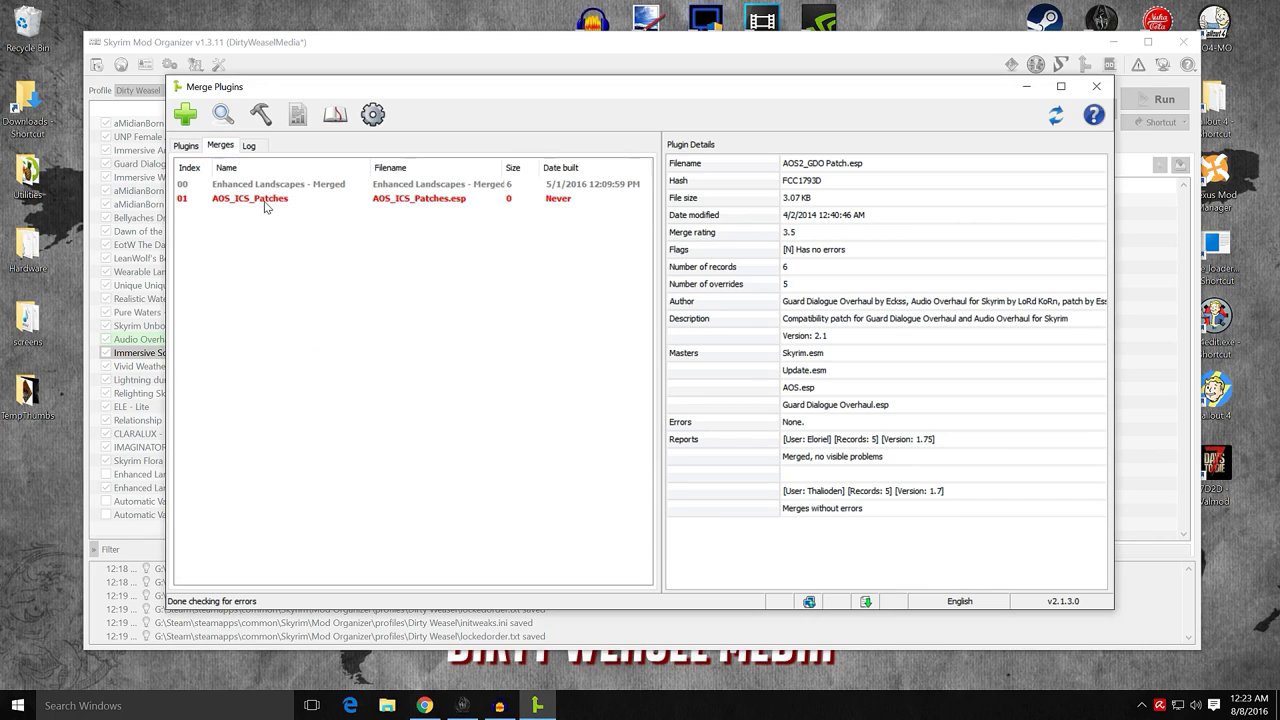
pyautogui.click(187, 147)
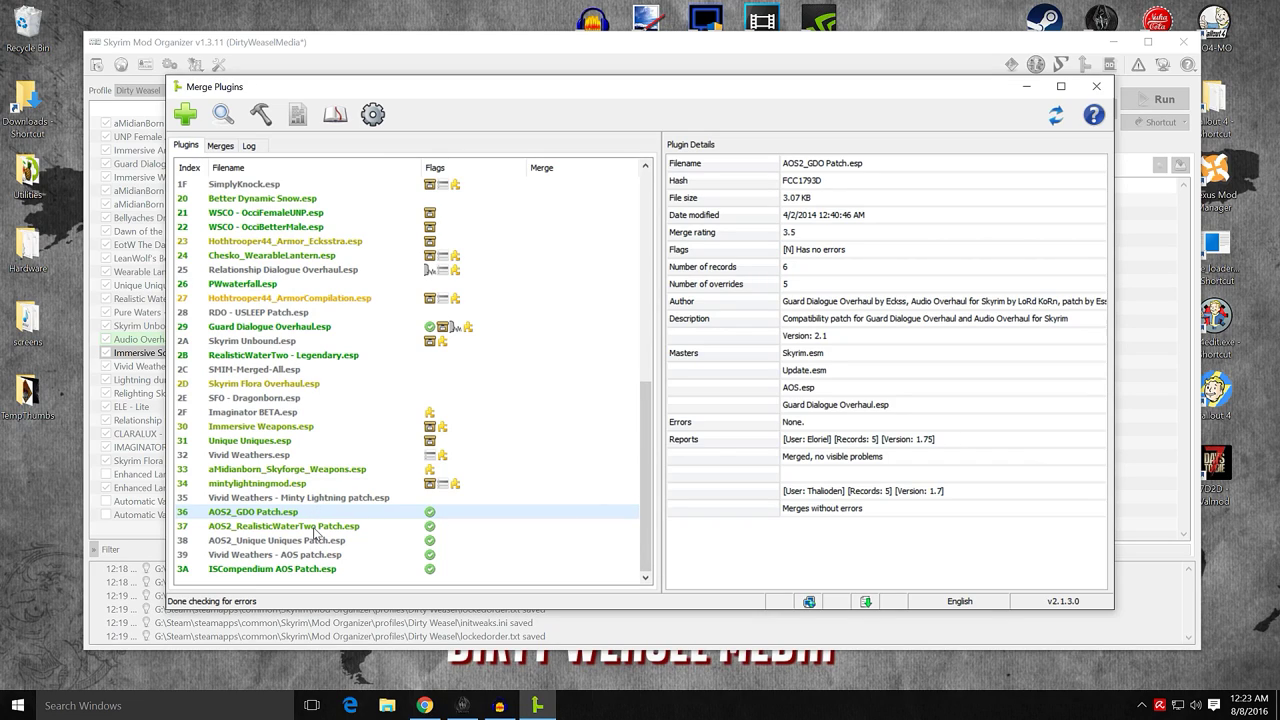
pyautogui.moveTo(315, 533); pyautogui.dragTo(366, 579)
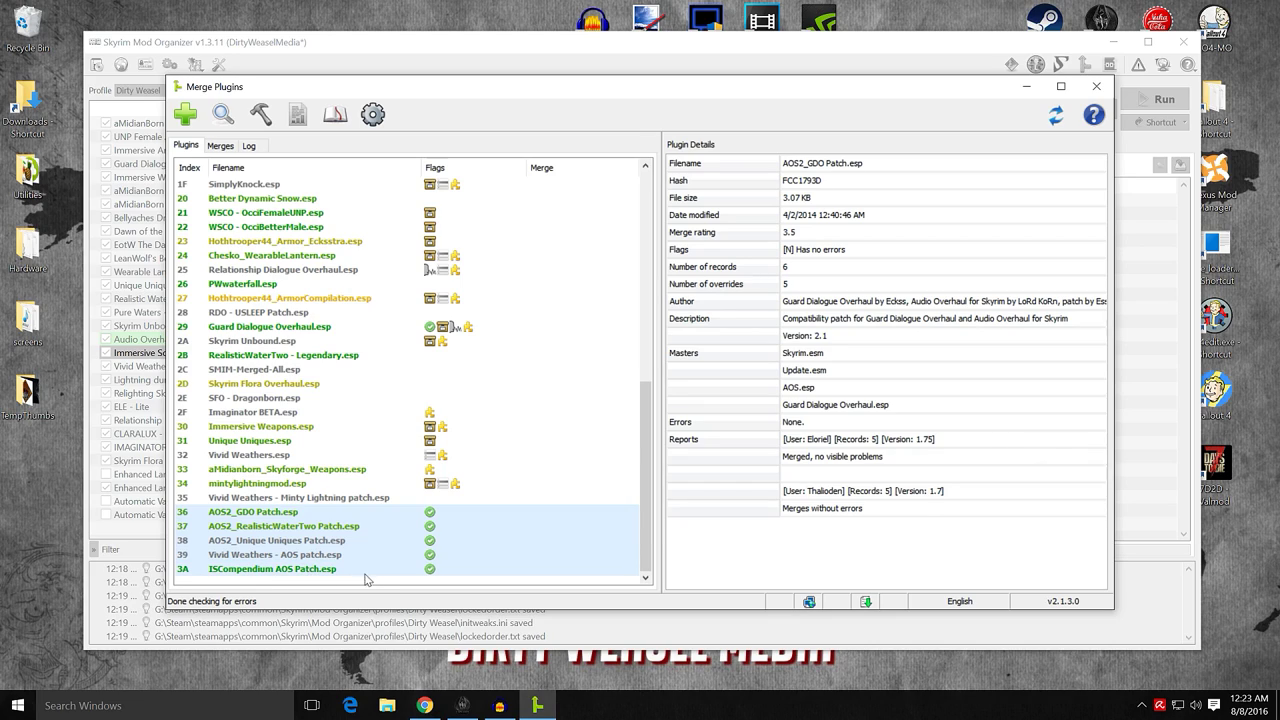
pyautogui.rightClick(314, 530)
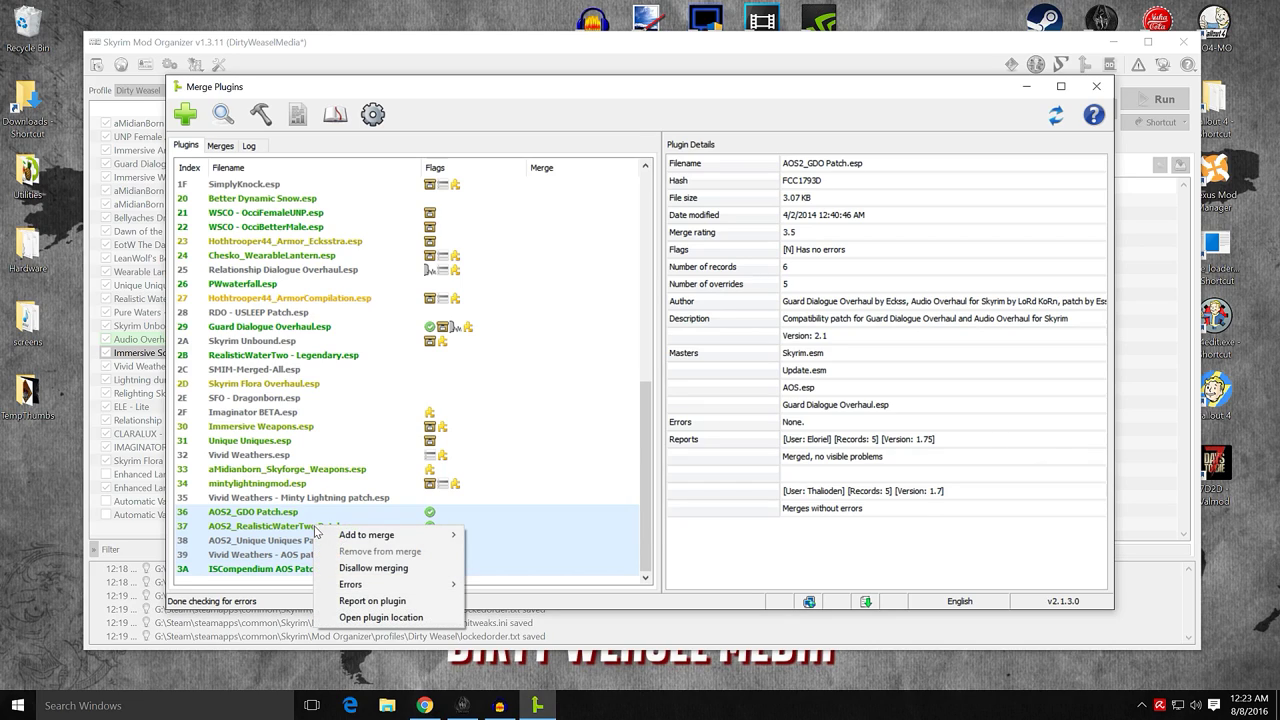
pyautogui.moveTo(352, 540)
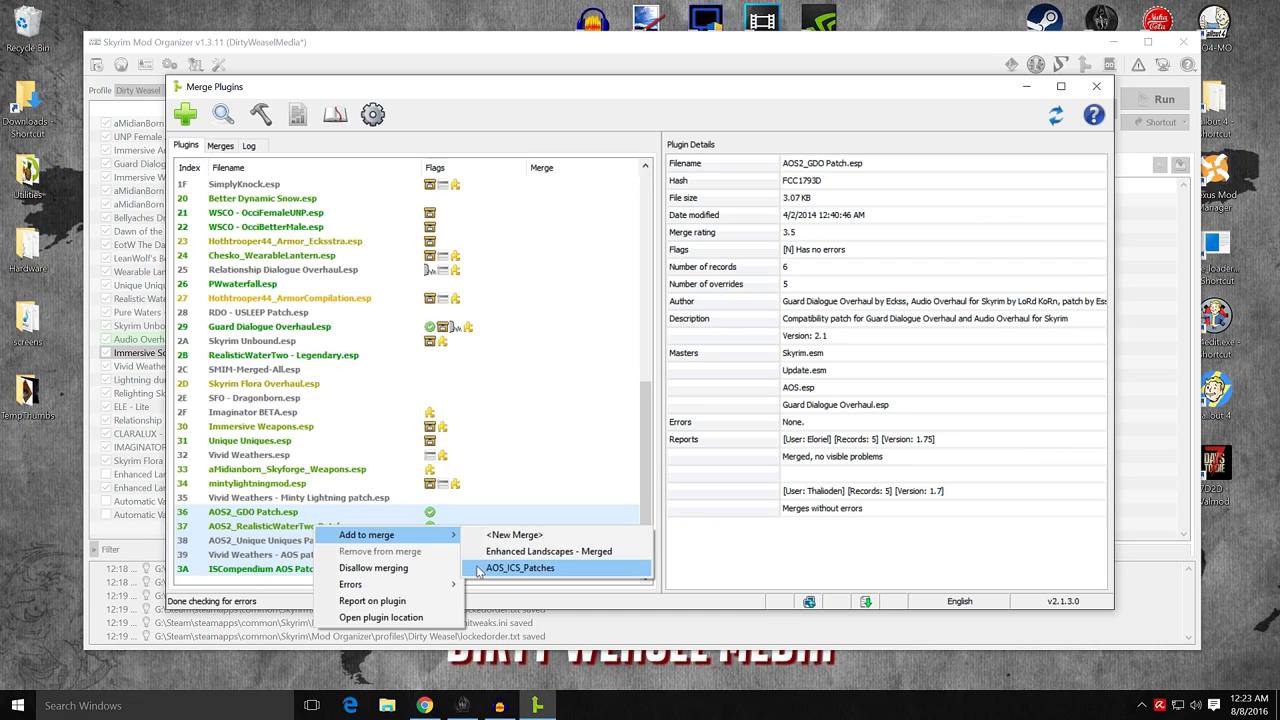
pyautogui.click(520, 568)
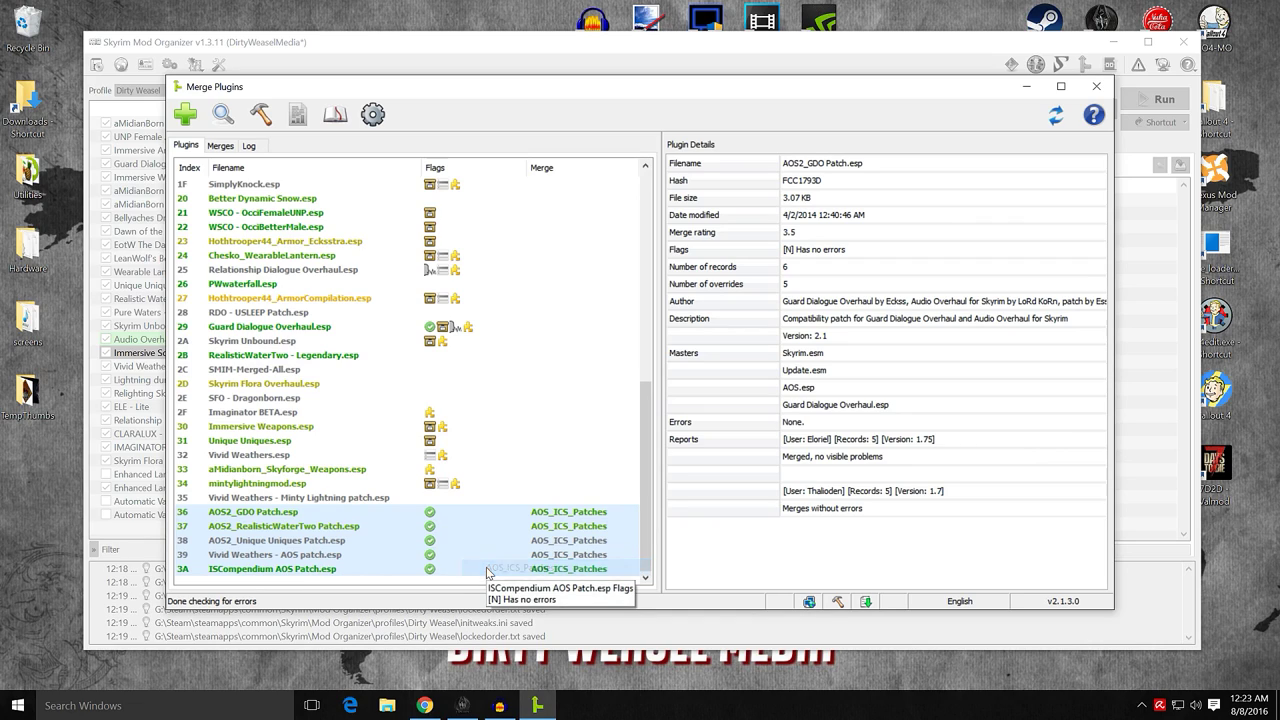
# - Build the AOS_ICS_Patches merge and close Merge Plugins to return to Mod Organizer
pyautogui.click(222, 148)
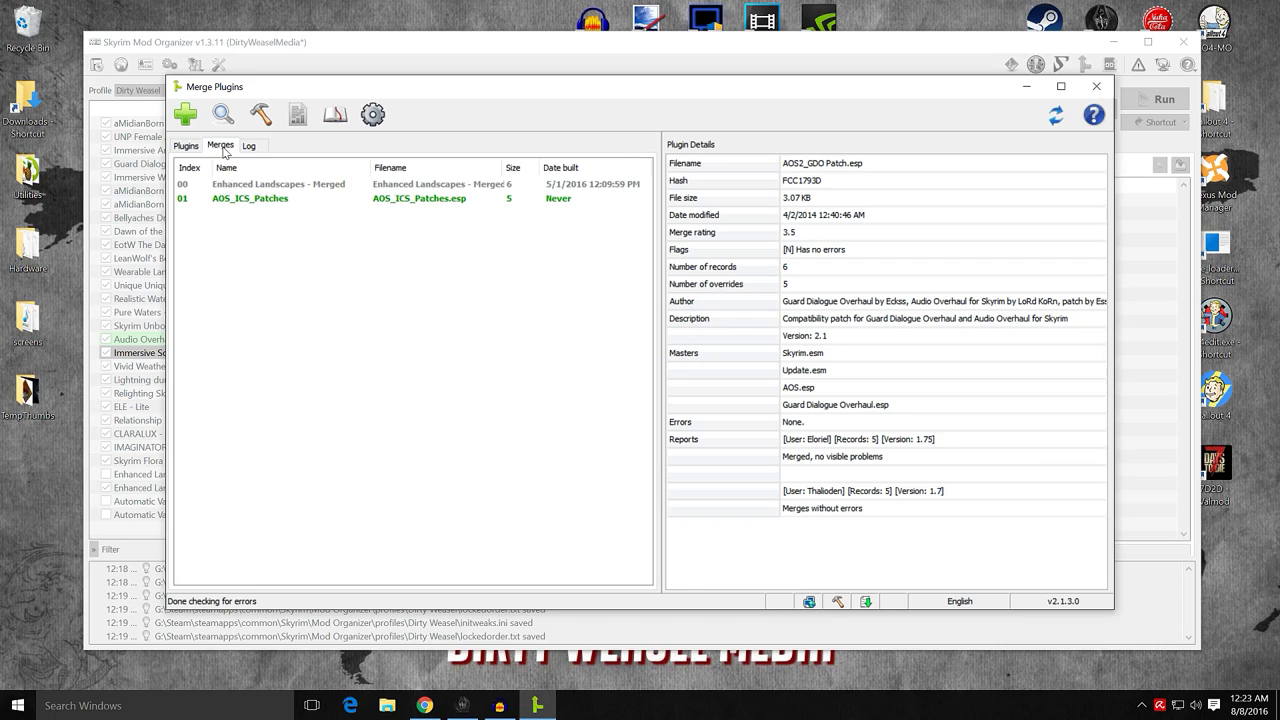
pyautogui.click(252, 199)
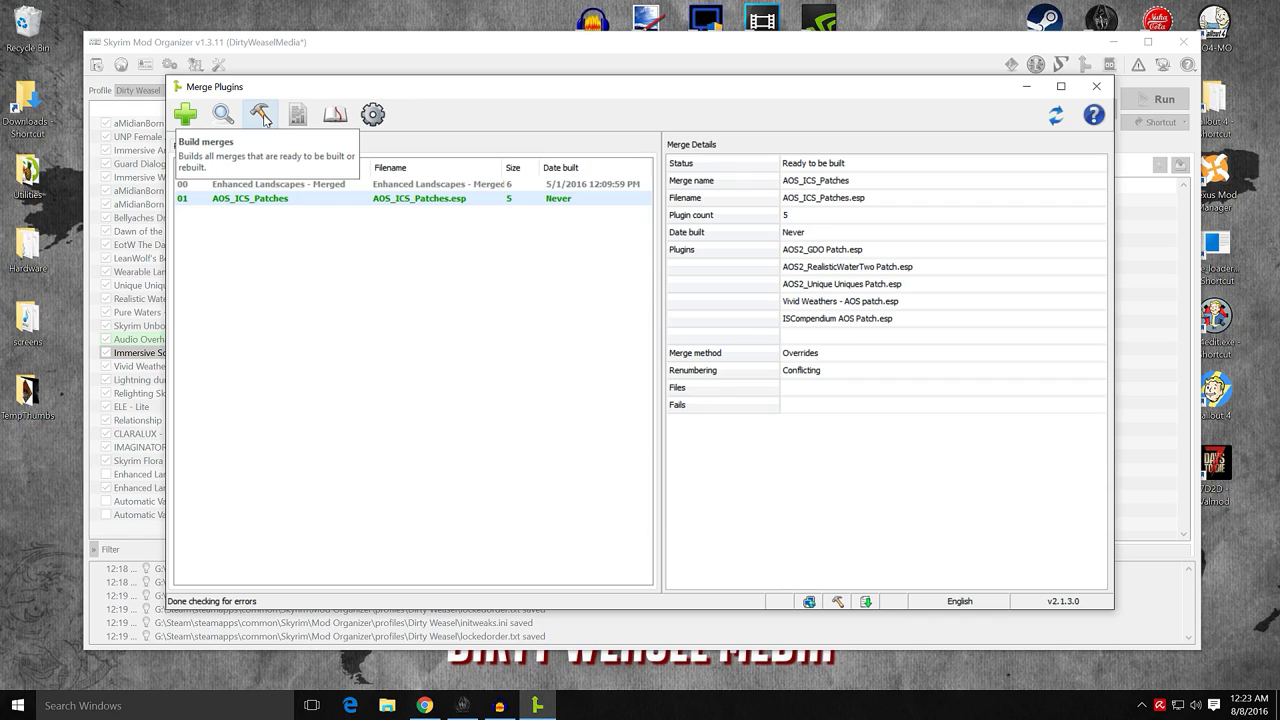
pyautogui.click(261, 115)
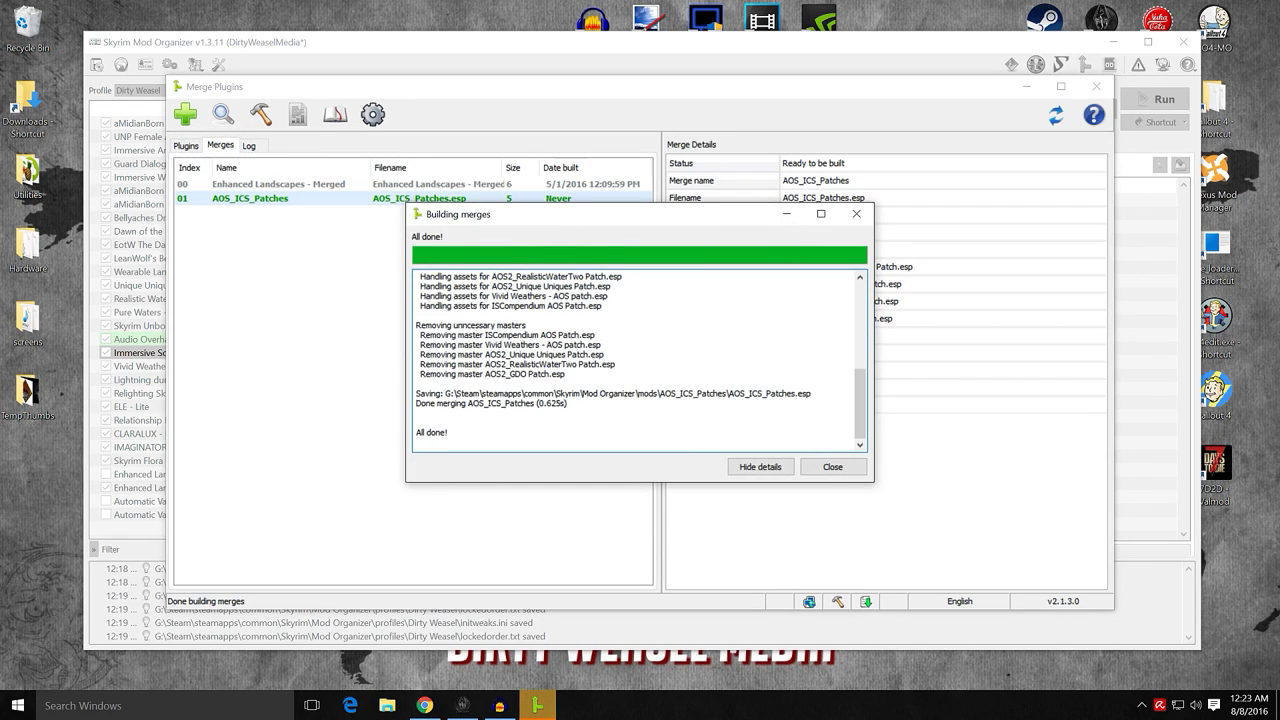
pyautogui.click(829, 467)
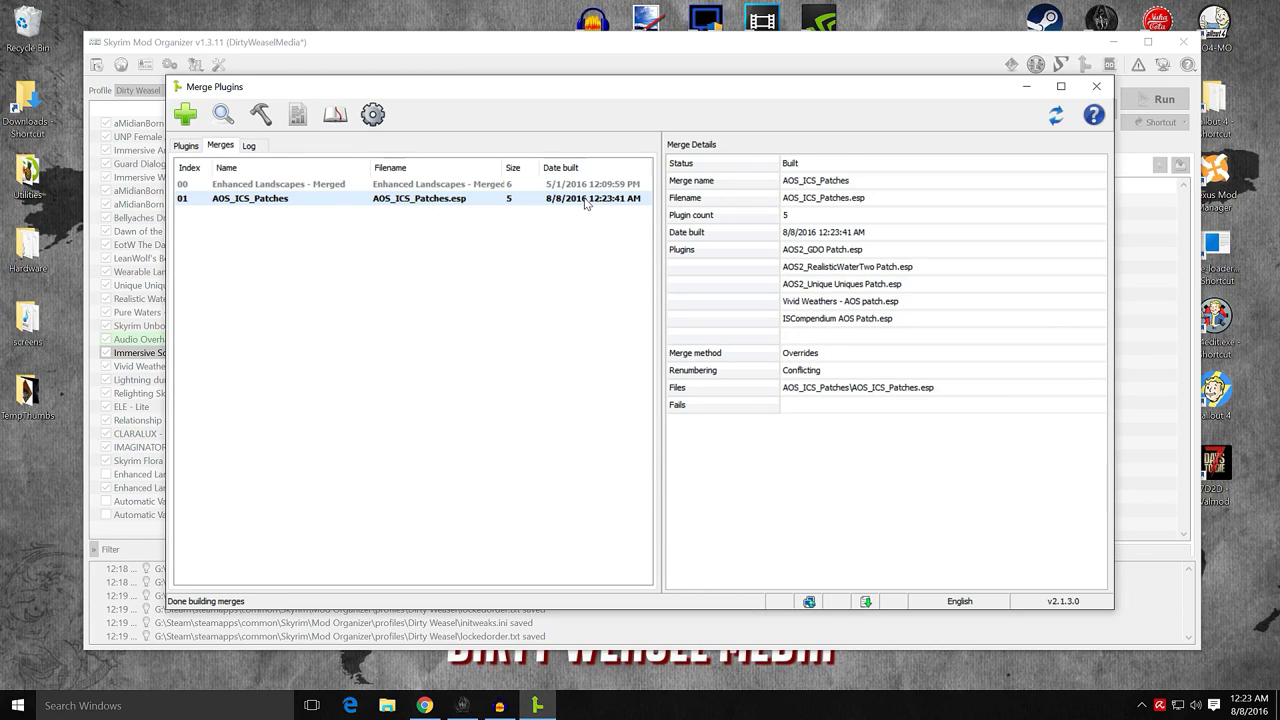
pyautogui.click(1097, 90)
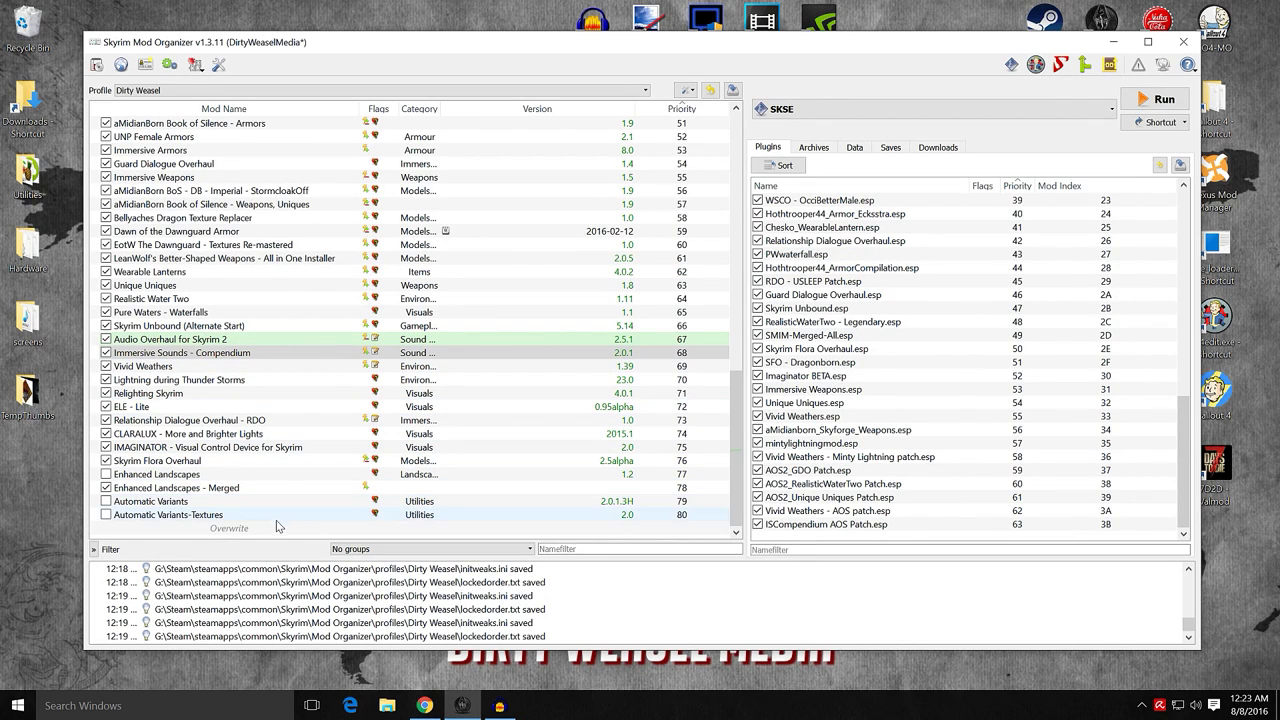
# - Refresh the mod list, enable the AOS_ICS_Patches mod and check its plugin at the end of the load order
pyautogui.click(275, 528)
pyautogui.rightClick(275, 528)
pyautogui.moveTo(290, 518)
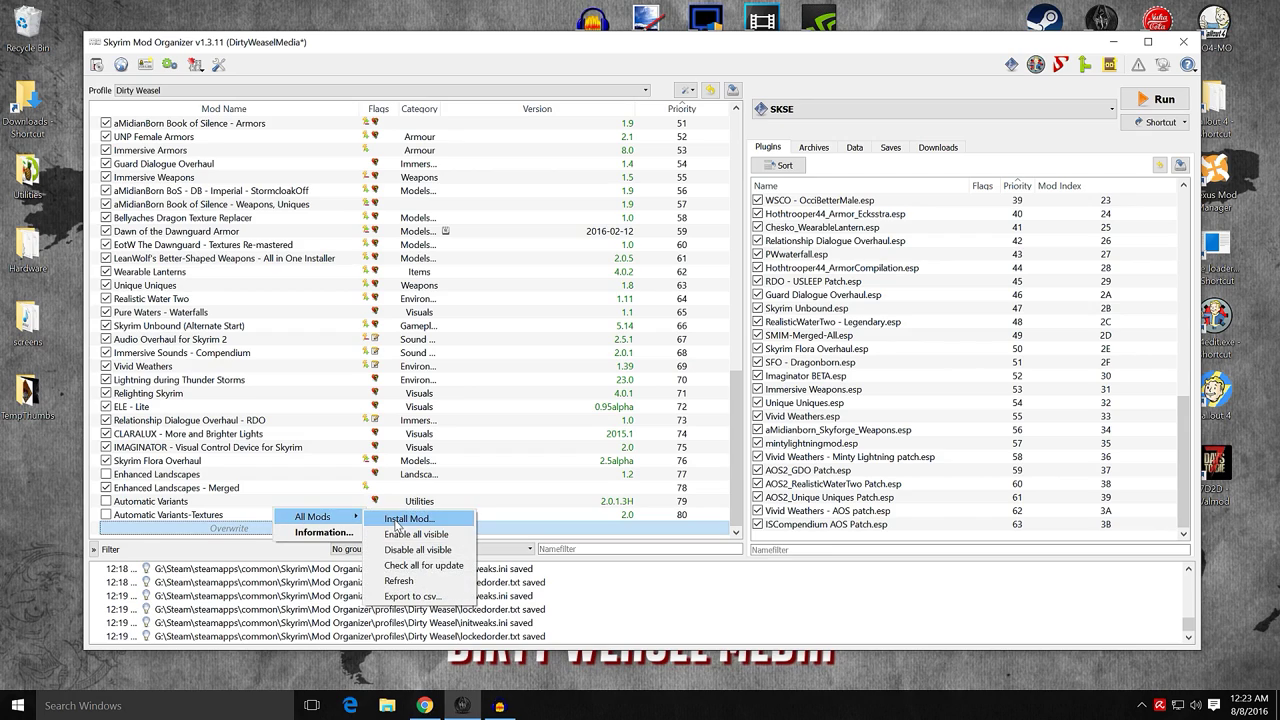
pyautogui.click(399, 580)
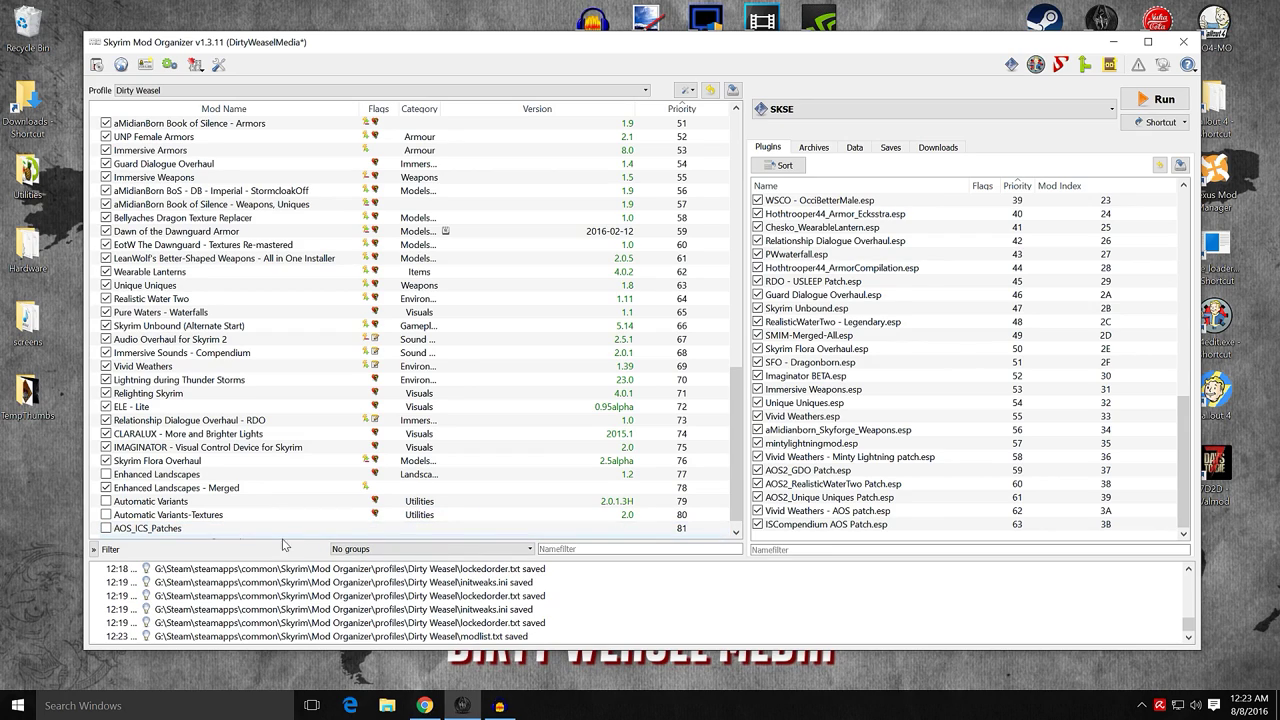
pyautogui.click(157, 533)
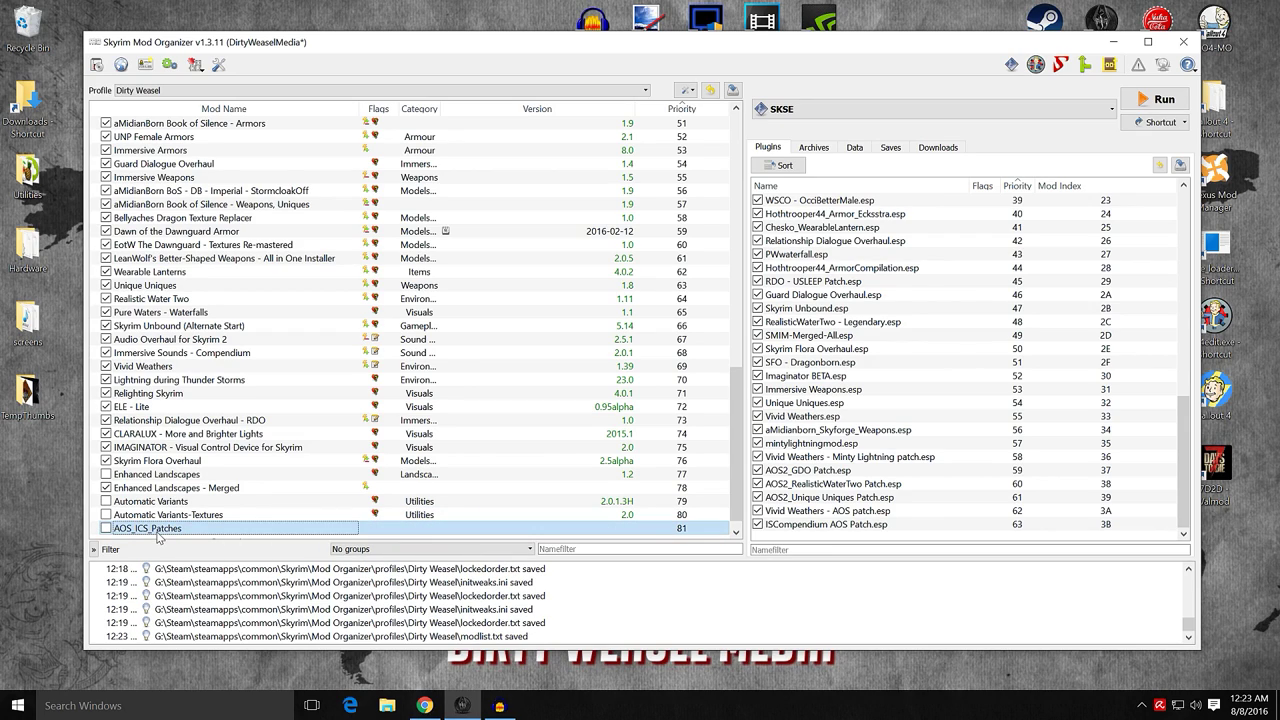
pyautogui.click(106, 528)
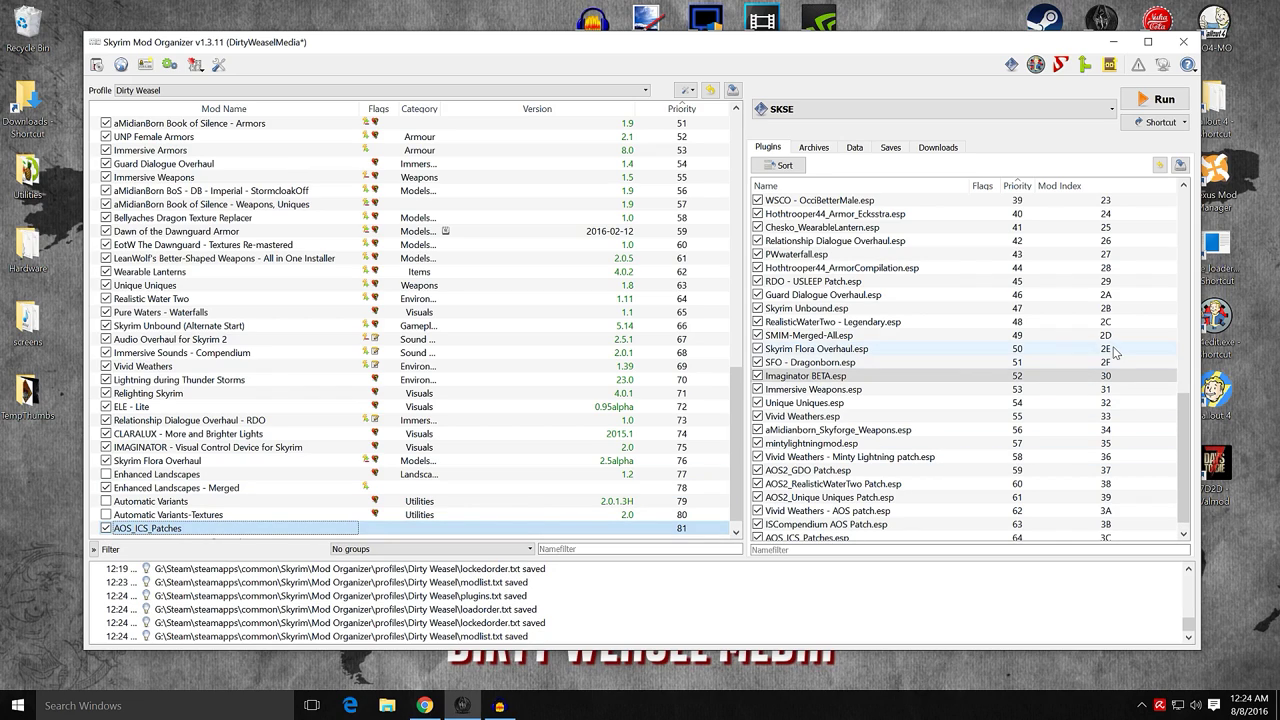
pyautogui.click(1185, 422)
pyautogui.scroll(-1, 1185, 422)
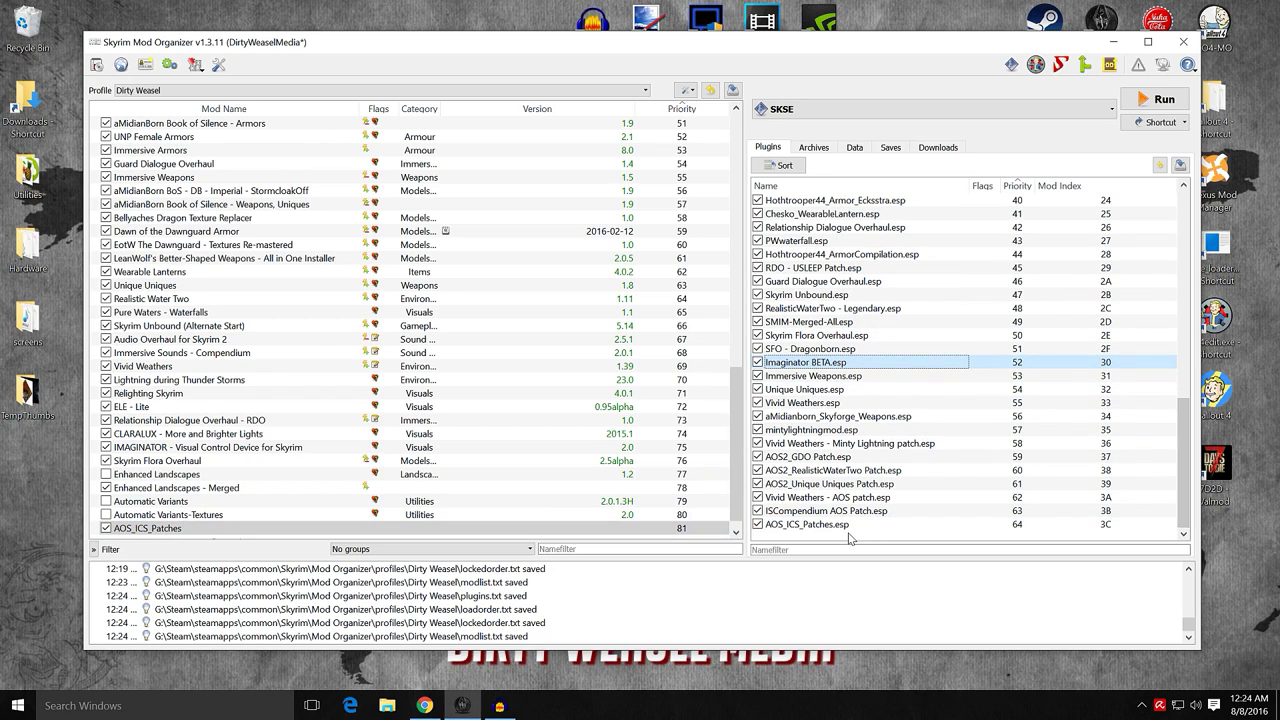
pyautogui.moveTo(848, 531)
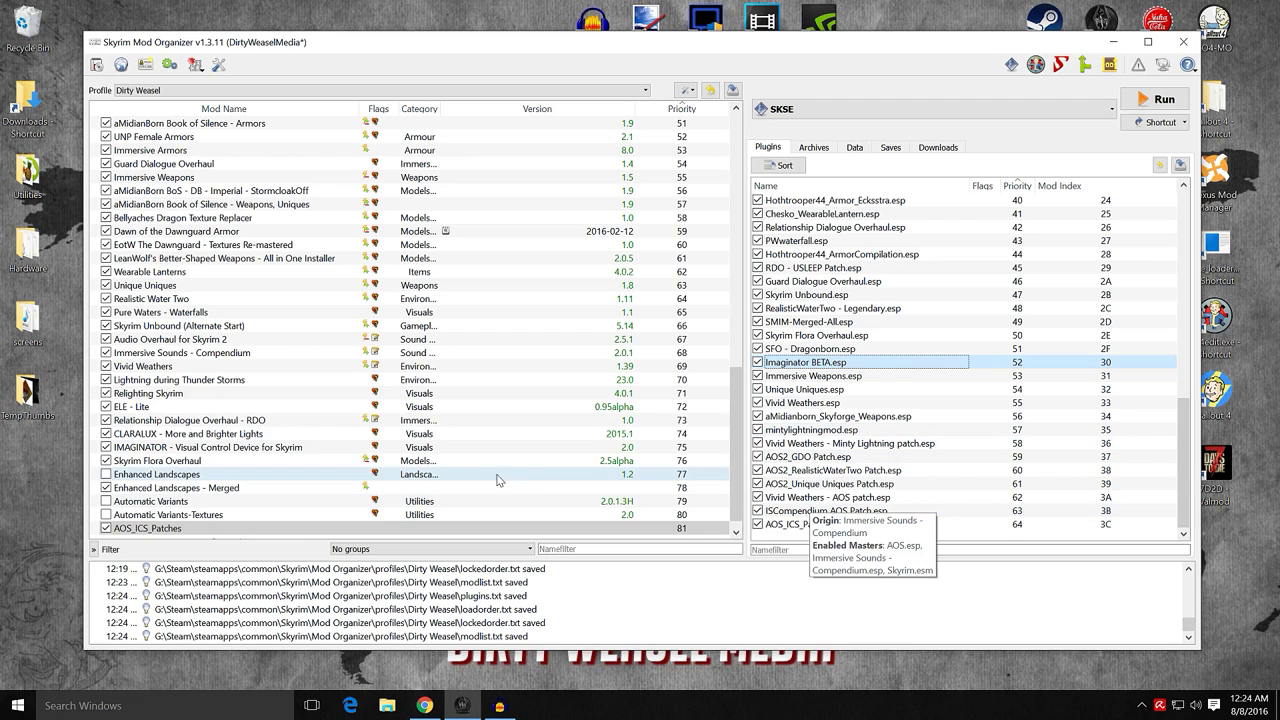
# - Move Vivid Weathers - AOS patch.esp to the optional ESPs of the Vivid Weathers mod and close its details
pyautogui.doubleClick(238, 366)
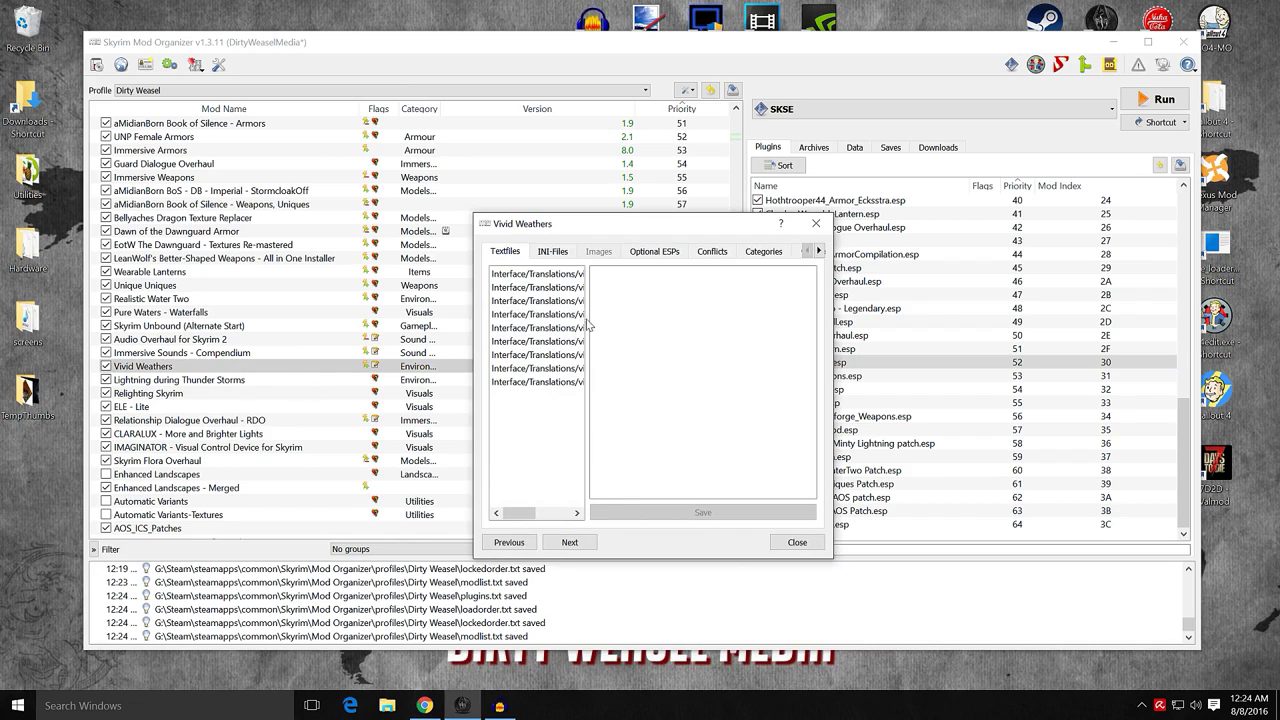
pyautogui.click(643, 254)
pyautogui.click(652, 392)
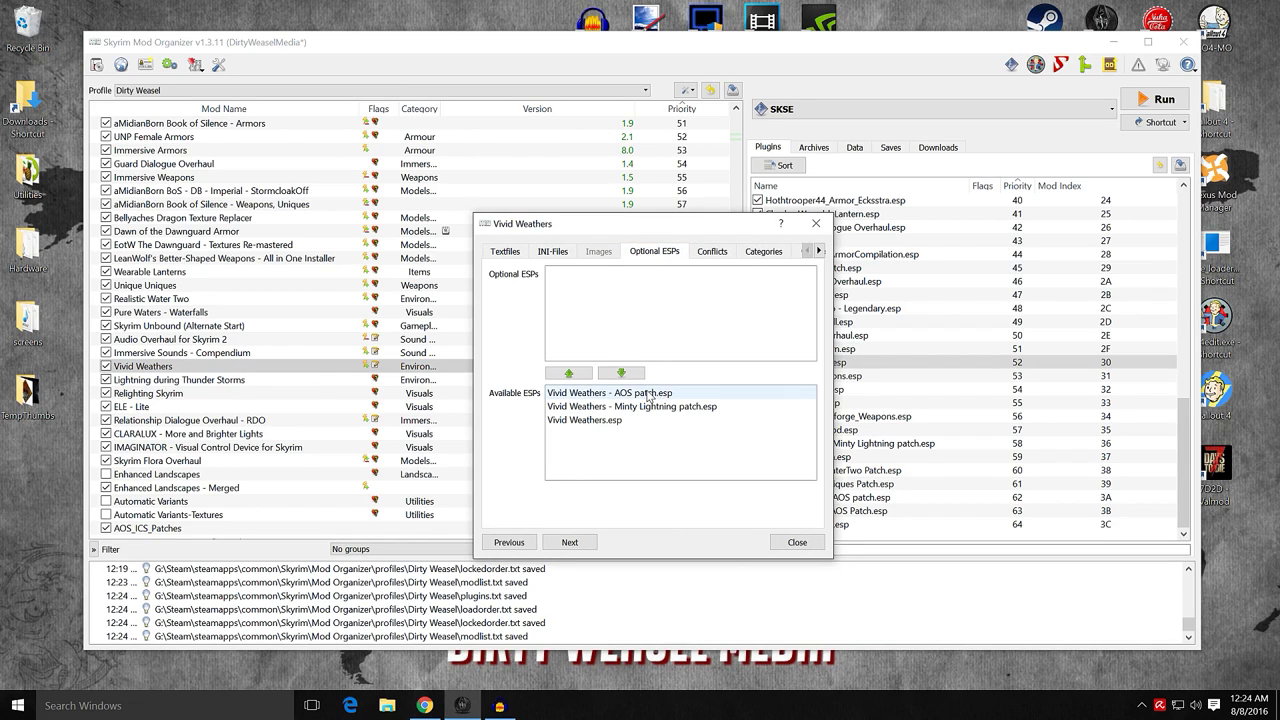
pyautogui.click(569, 374)
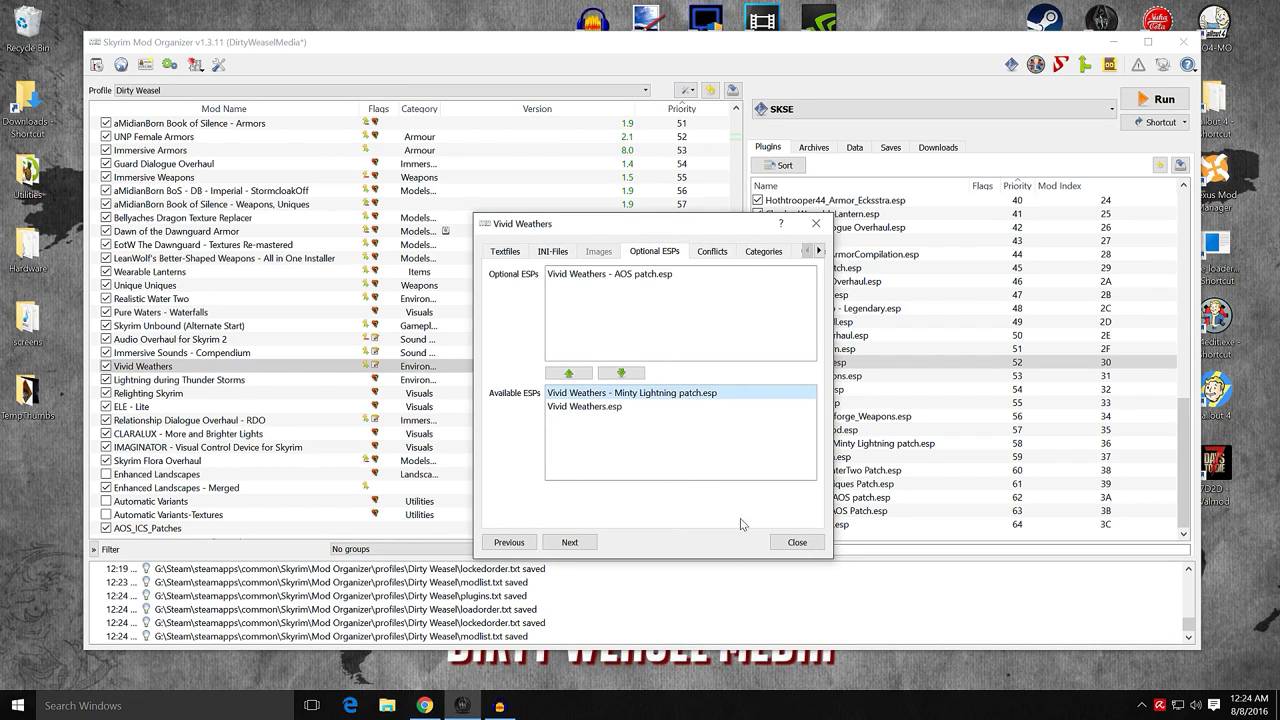
pyautogui.click(795, 542)
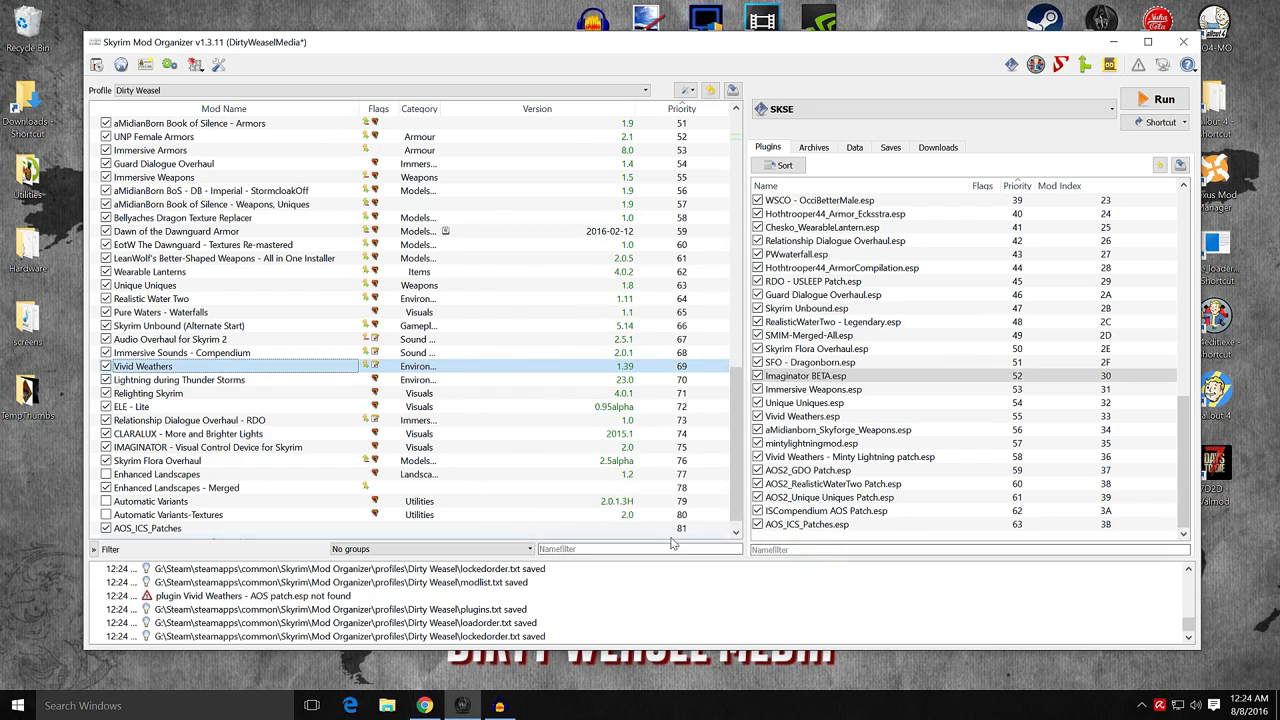
# - Make the AOS2 GDO, RealisticWaterTwo and Unique Uniques patches optional ESPs in Audio Overhaul for Skyrim 2 and close its details
pyautogui.doubleClick(205, 340)
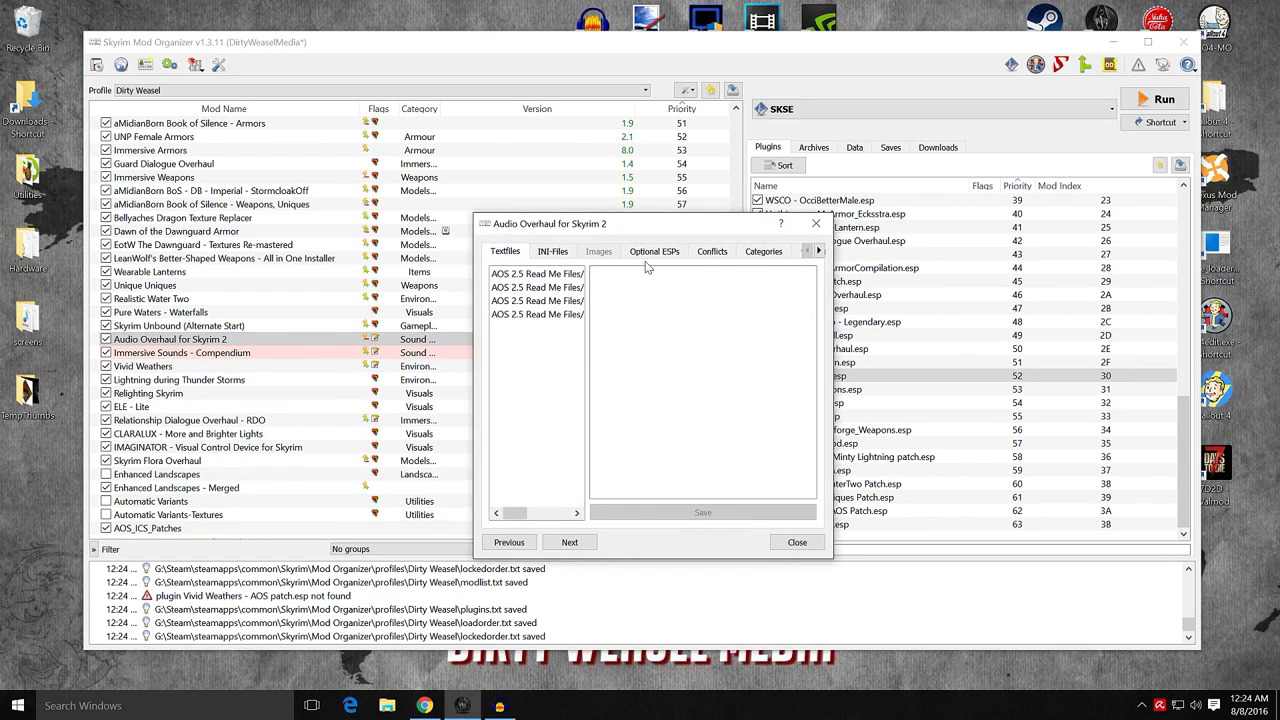
pyautogui.click(651, 256)
pyautogui.click(603, 407)
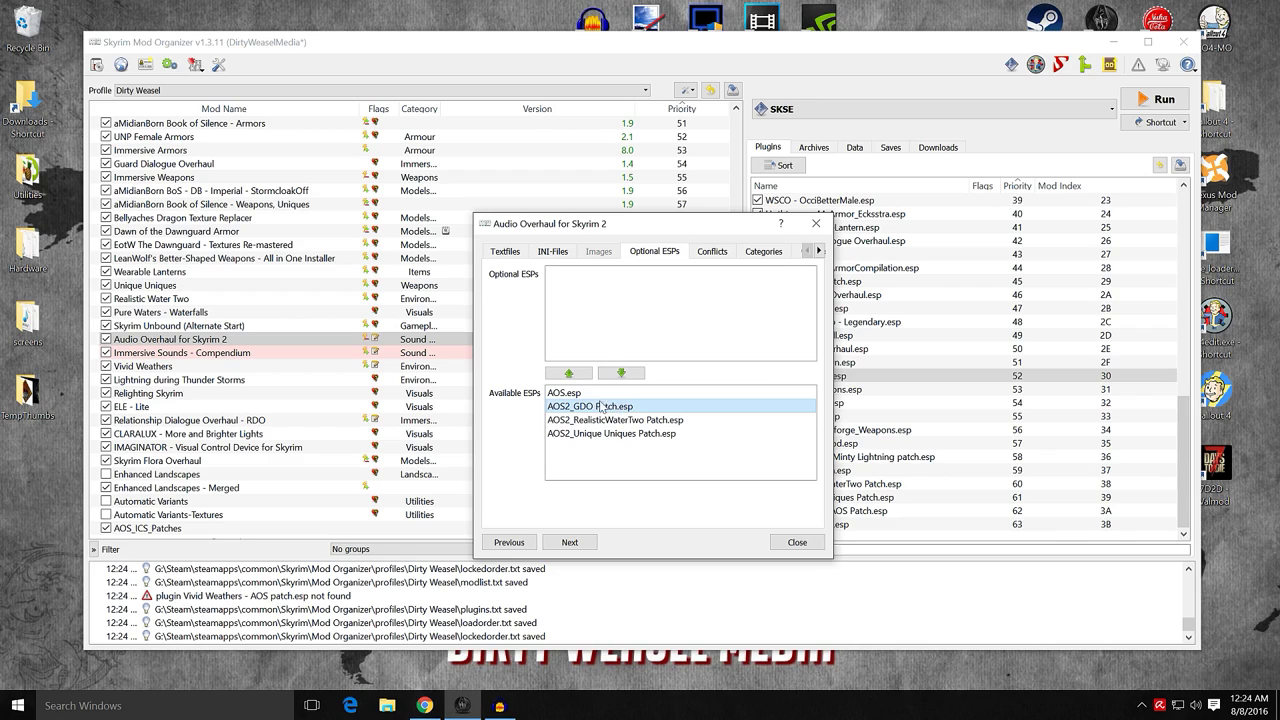
pyautogui.click(580, 375)
pyautogui.click(583, 377)
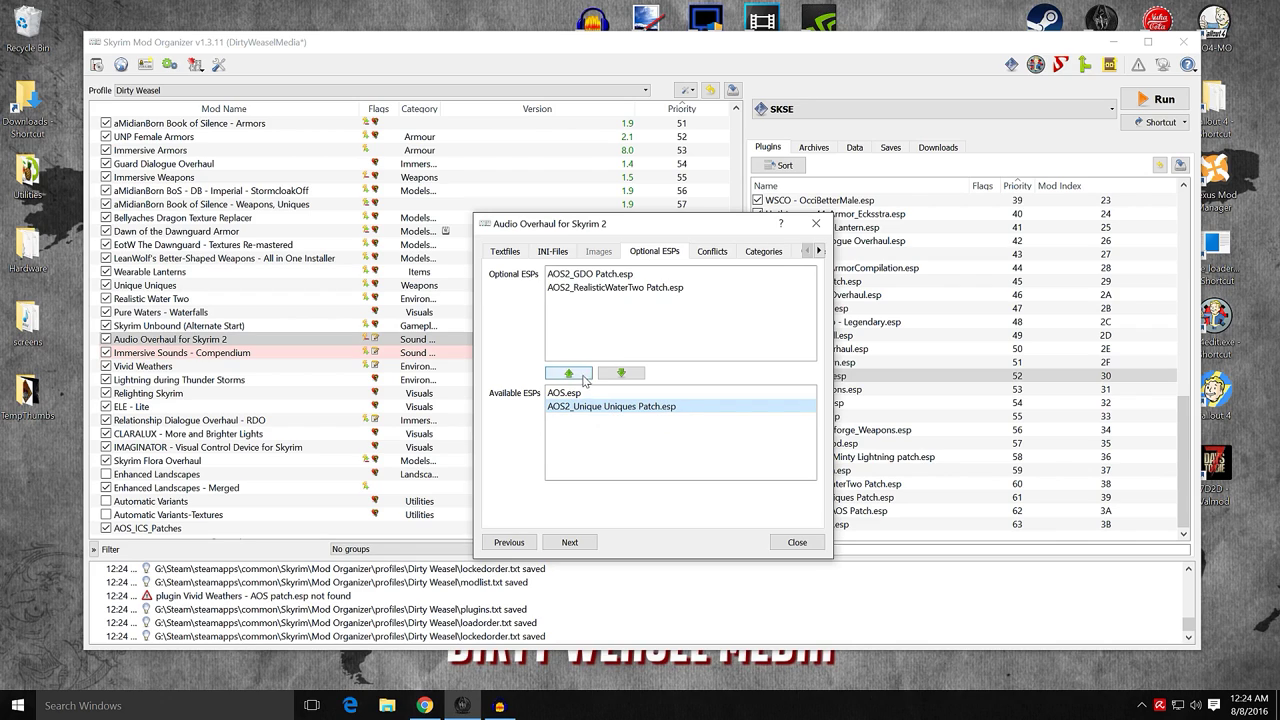
pyautogui.doubleClick(600, 408)
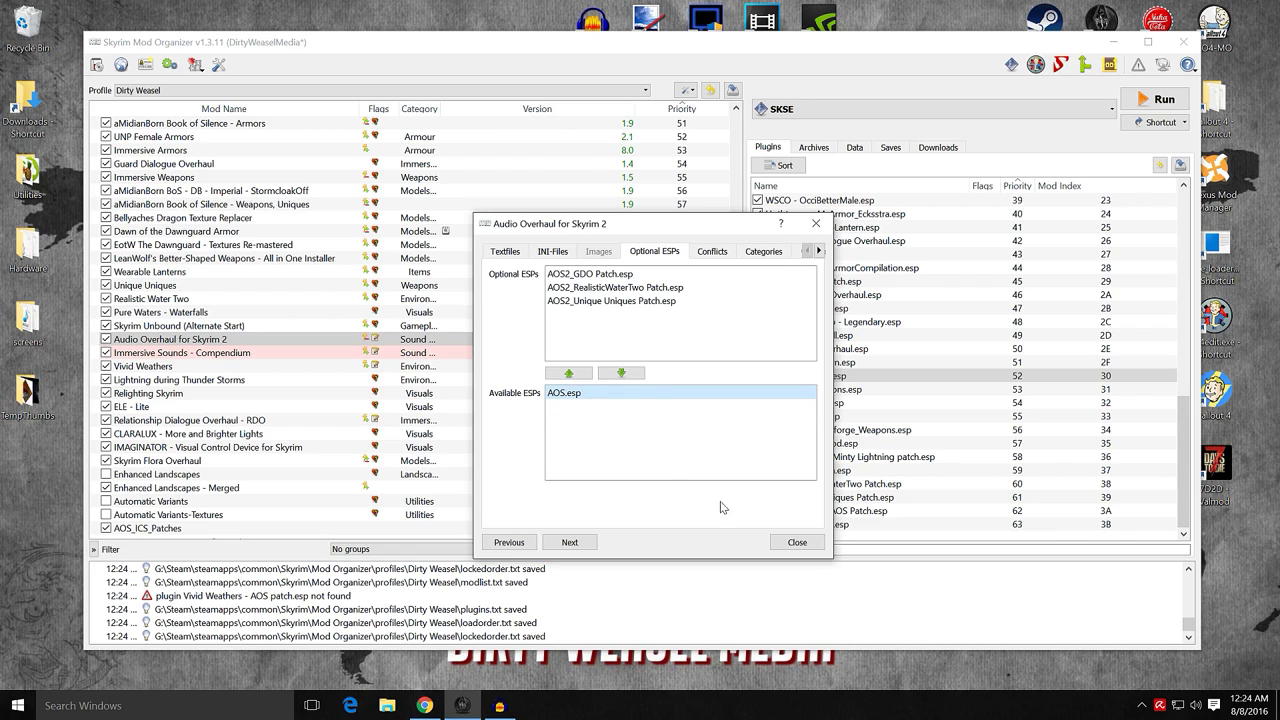
pyautogui.click(790, 542)
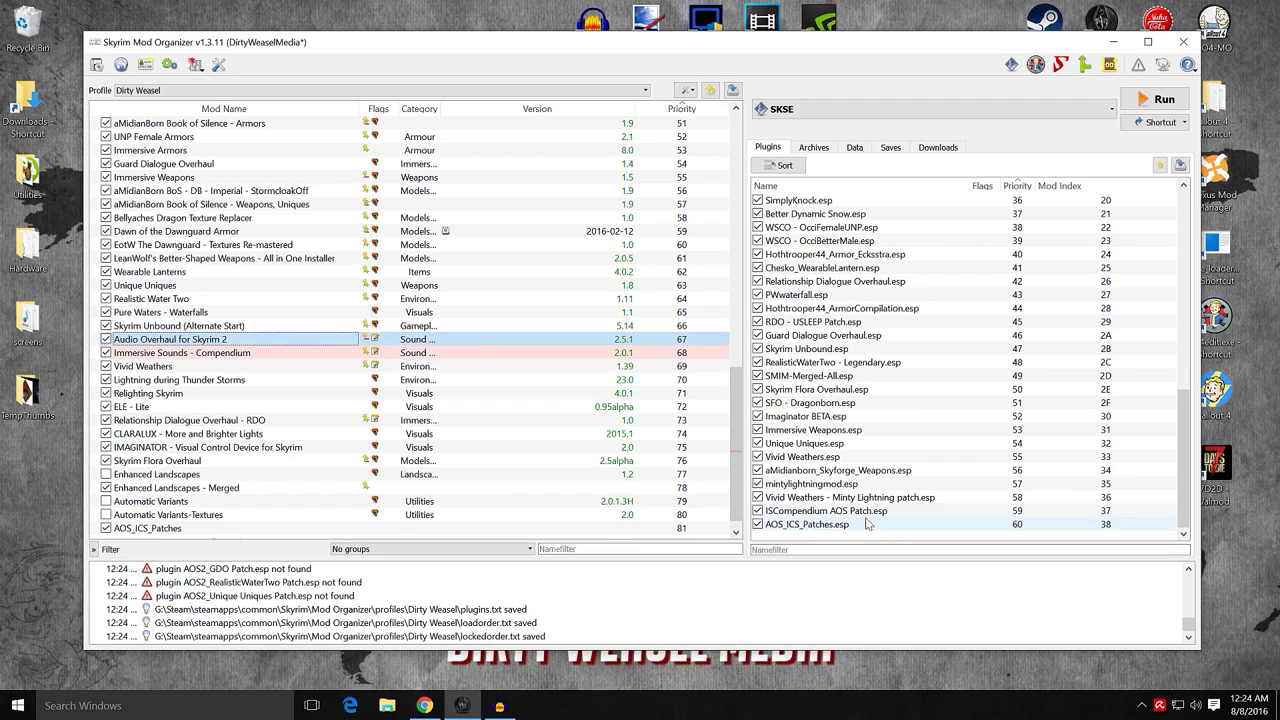
# - Move ISCompendium AOS Patch.esp to the optional ESPs of Immersive Sounds - Compendium and close the mod's details
pyautogui.moveTo(900, 520)
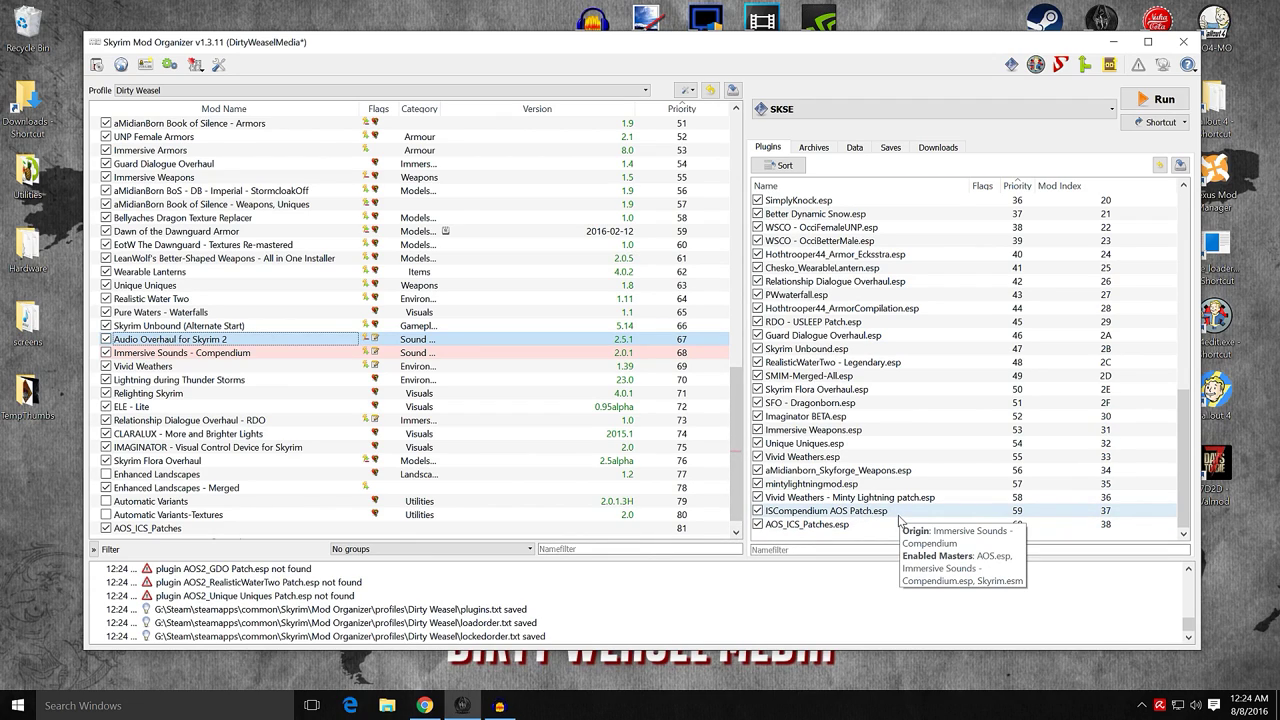
pyautogui.doubleClick(243, 356)
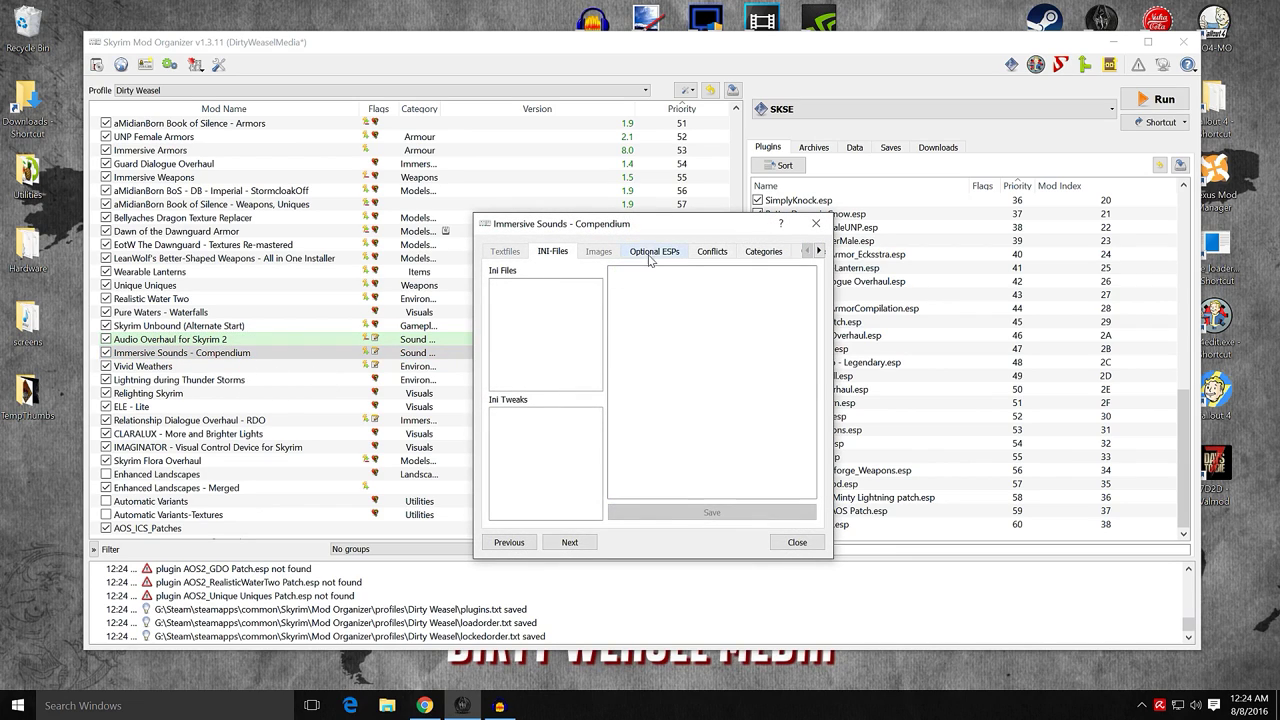
pyautogui.click(652, 252)
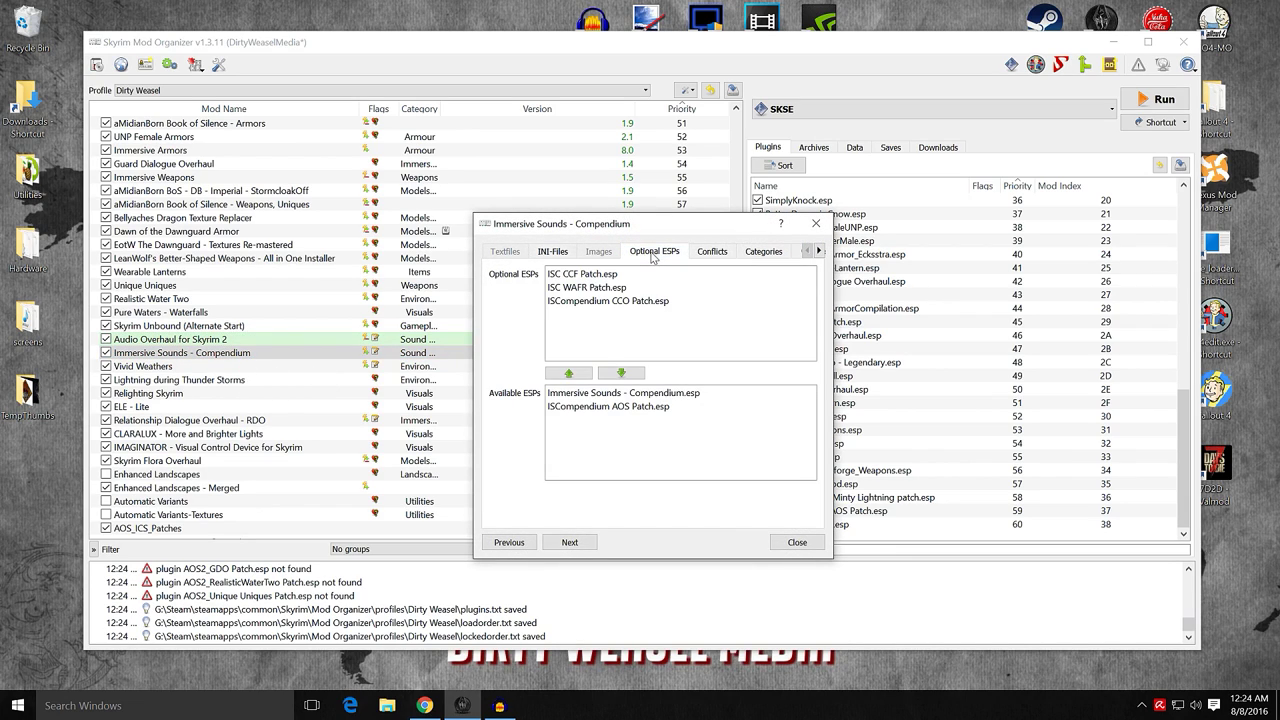
pyautogui.click(618, 407)
pyautogui.click(568, 373)
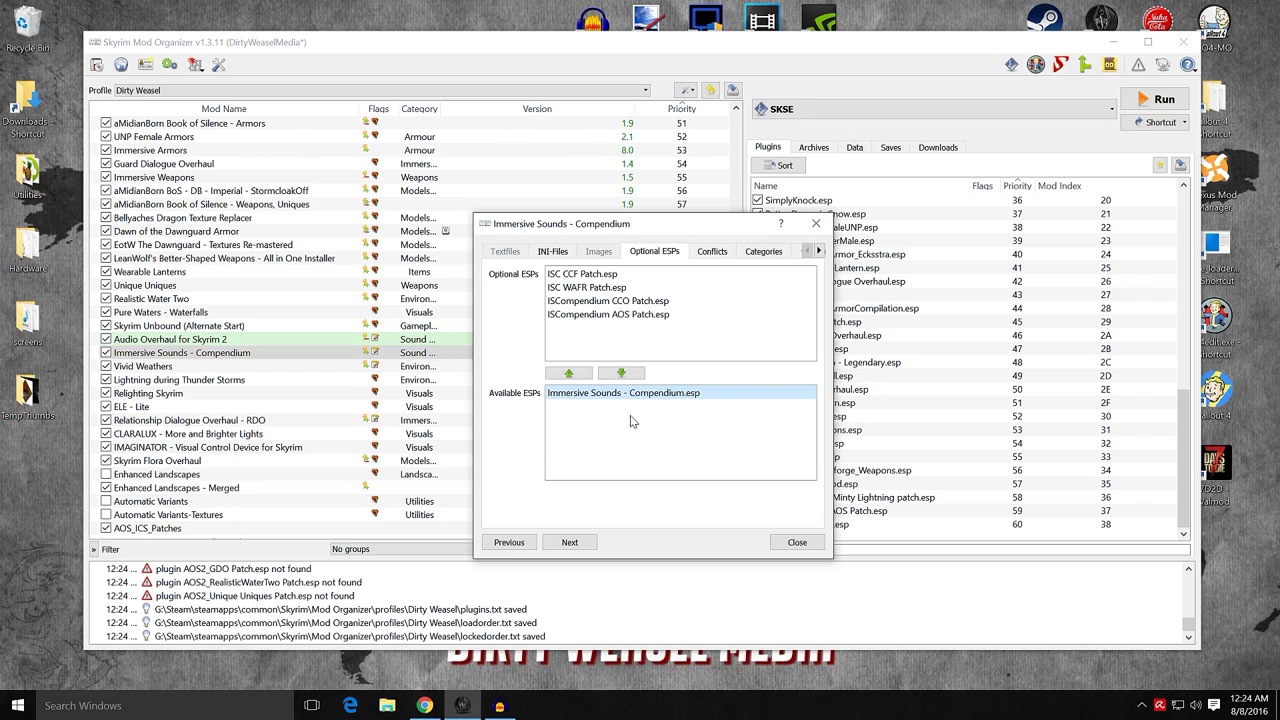
pyautogui.click(797, 544)
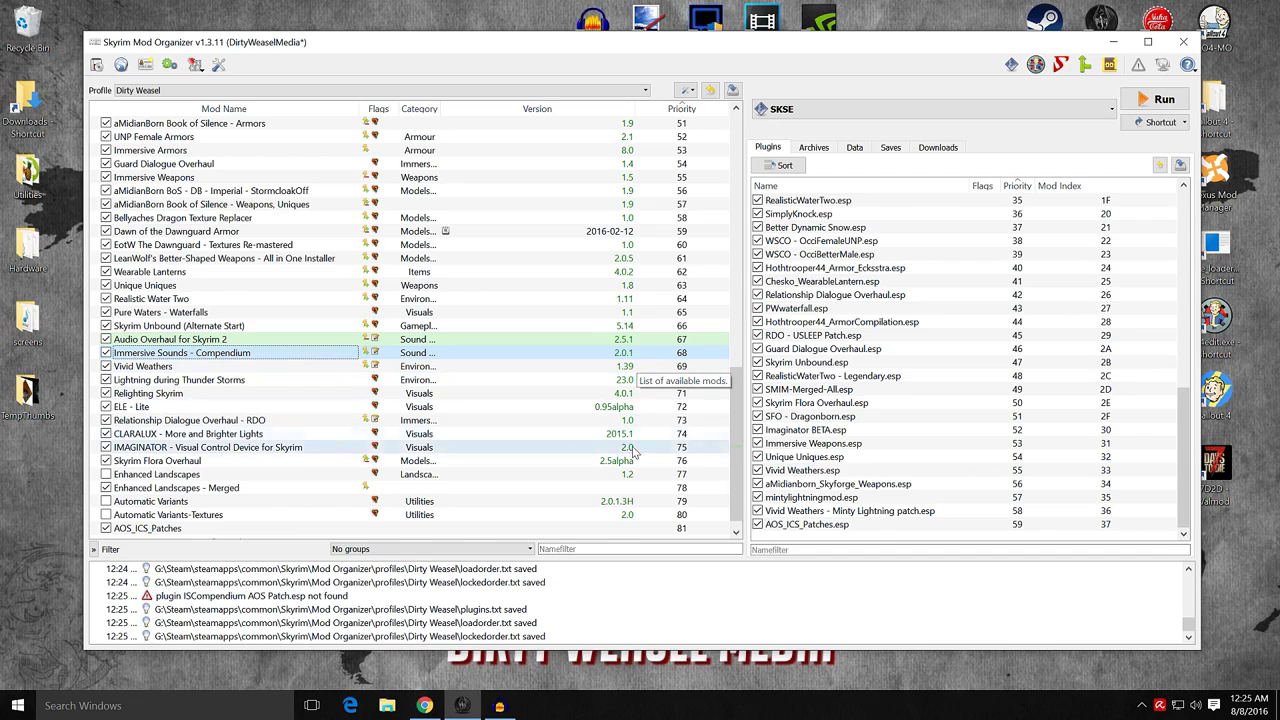
# - Place AOS_ICS_Patches.esp directly after Vivid Weathers.esp in the load order, and the AOS_ICS_Patches mod directly after Vivid Weathers in the mod list
pyautogui.moveTo(840, 530)
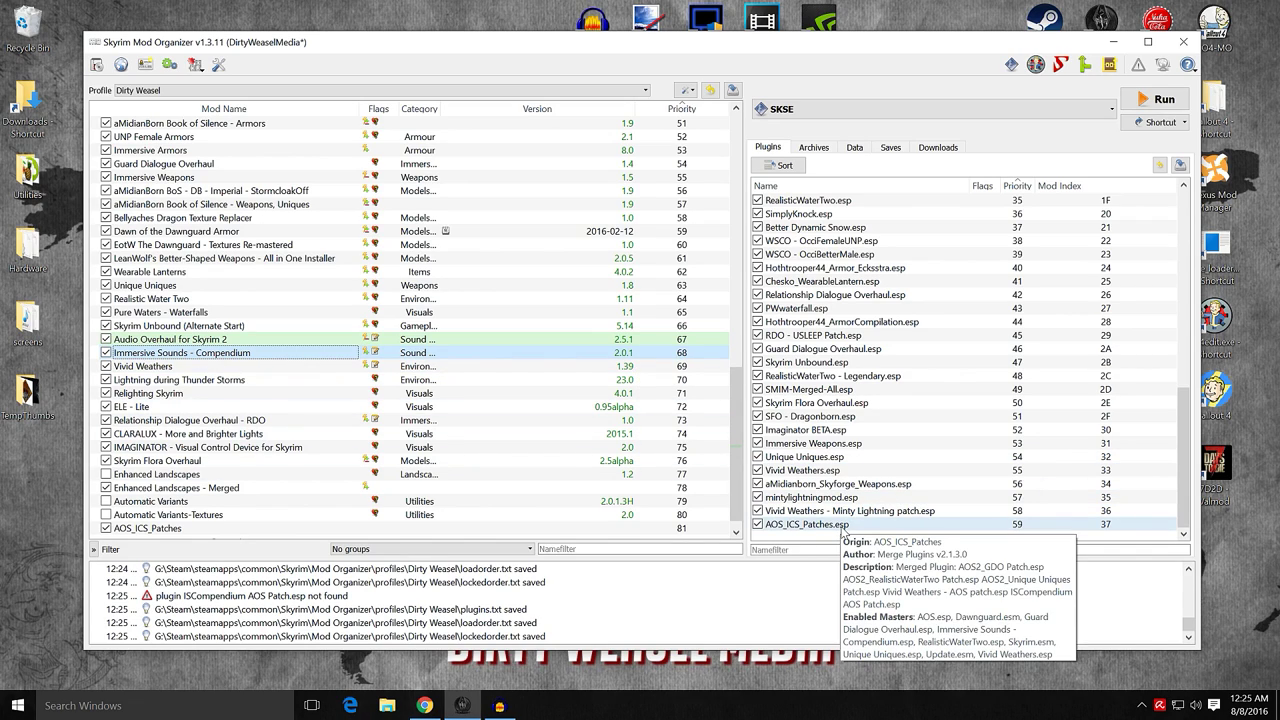
pyautogui.moveTo(842, 528); pyautogui.dragTo(875, 484)
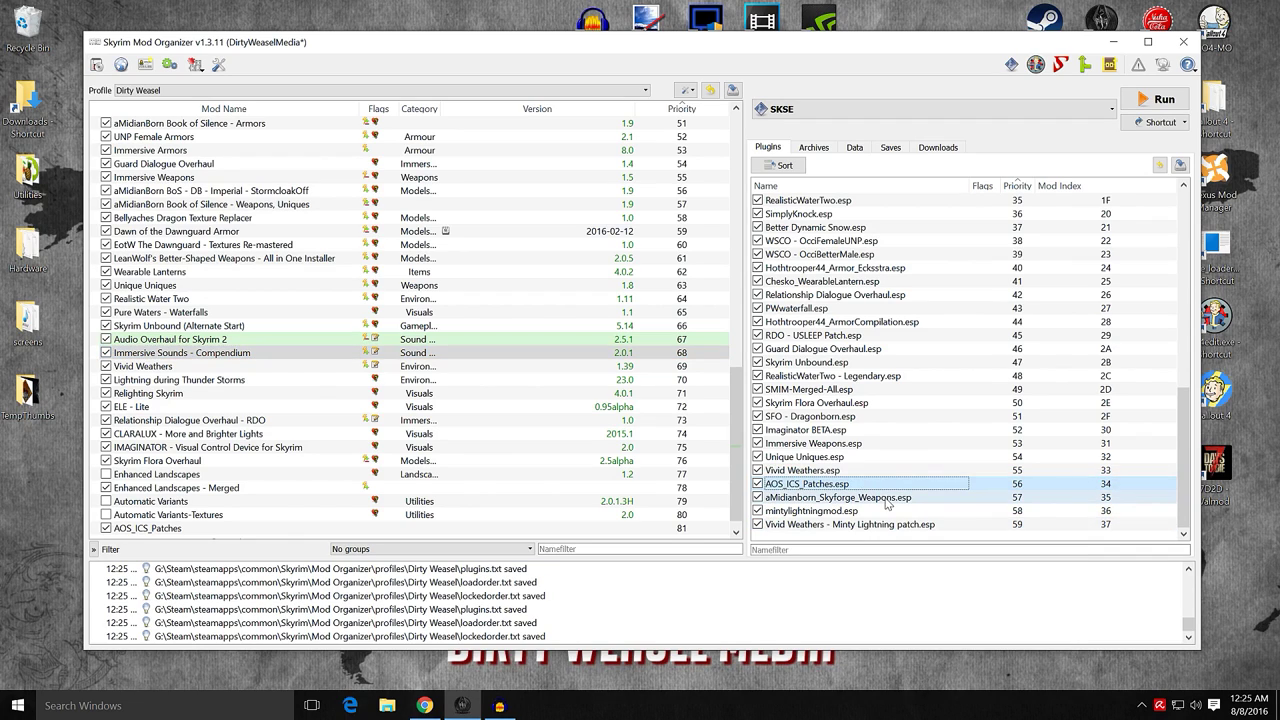
pyautogui.moveTo(895, 489)
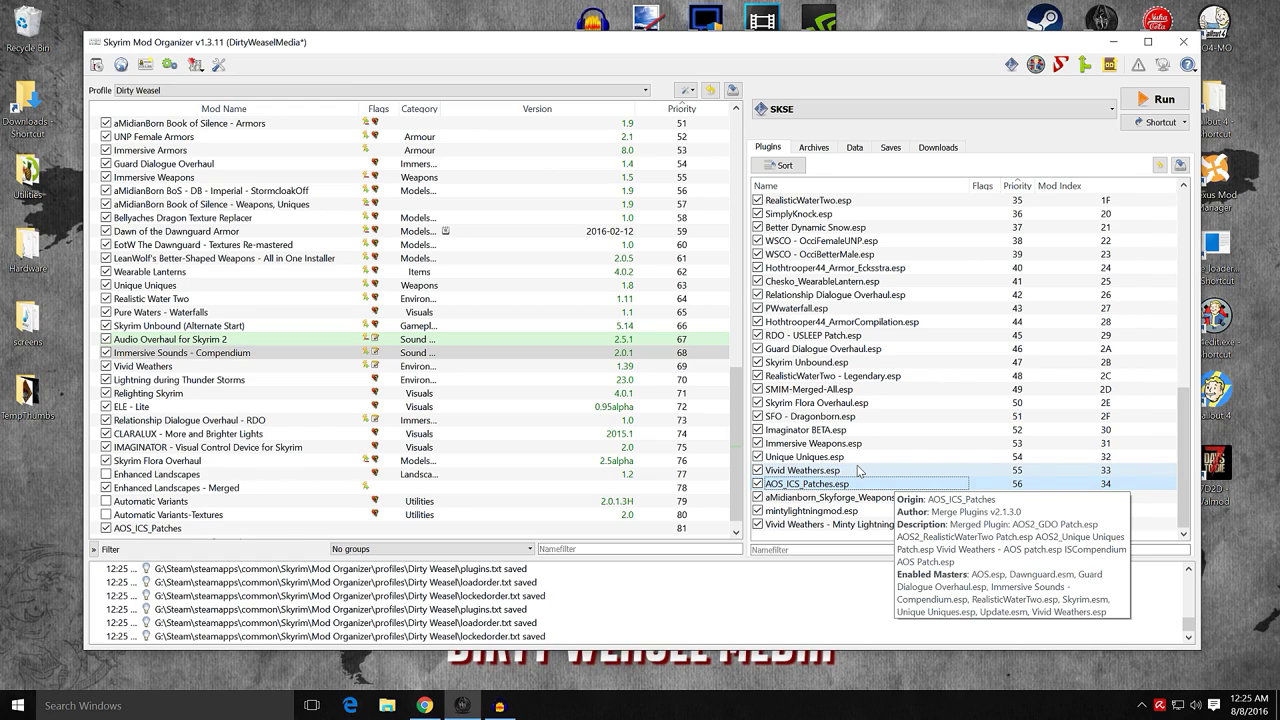
pyautogui.moveTo(858, 471)
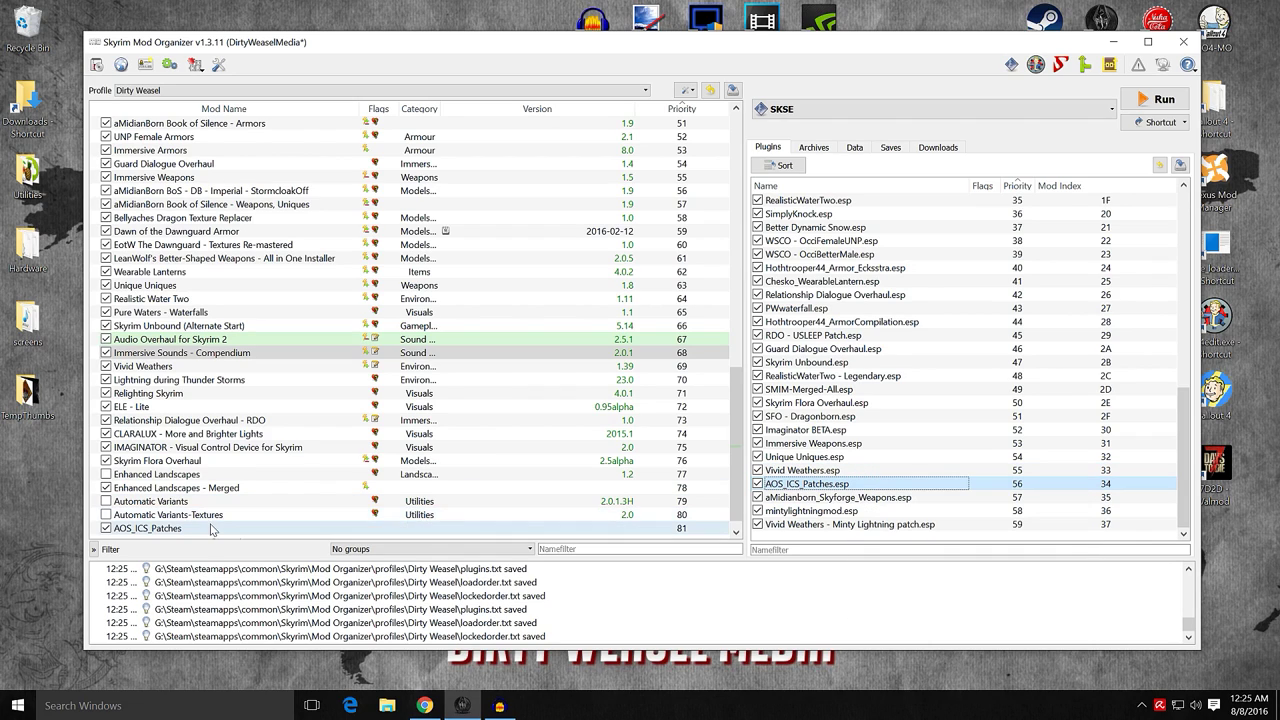
pyautogui.moveTo(212, 528); pyautogui.dragTo(225, 382)
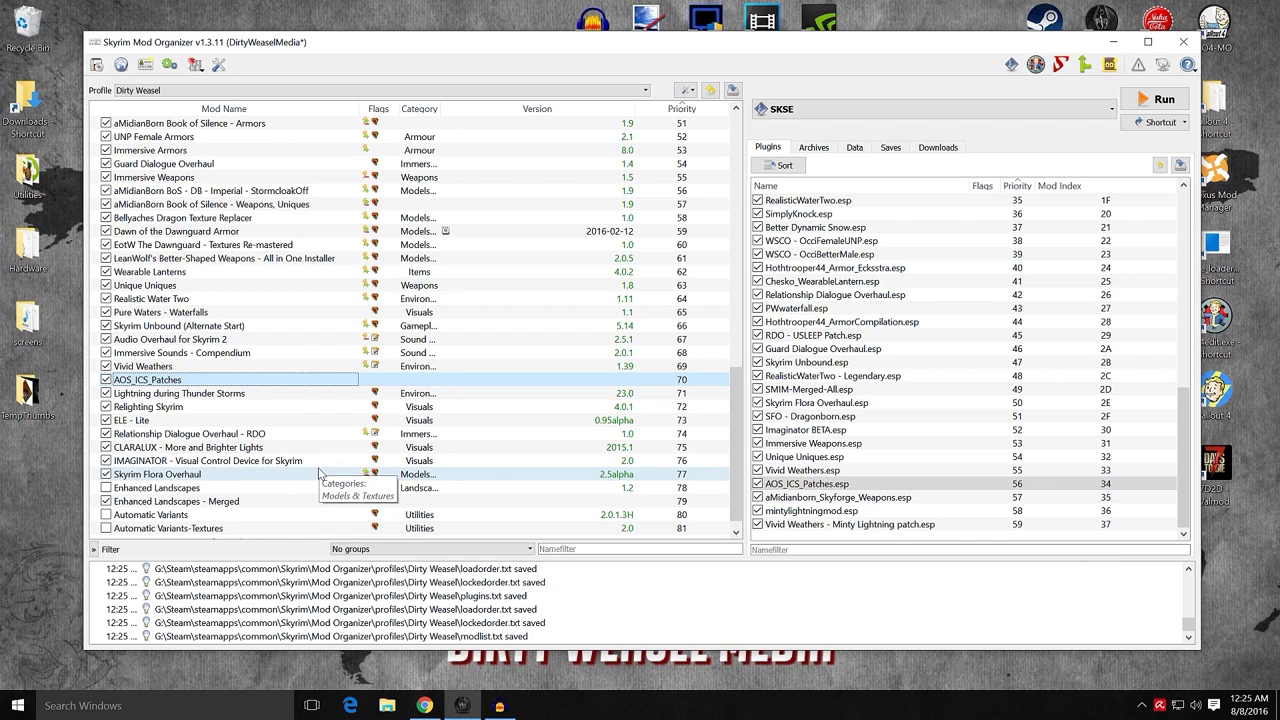
# - Sort the load order with LOOT, apply the sorted order and close LOOT
pyautogui.click(1110, 66)
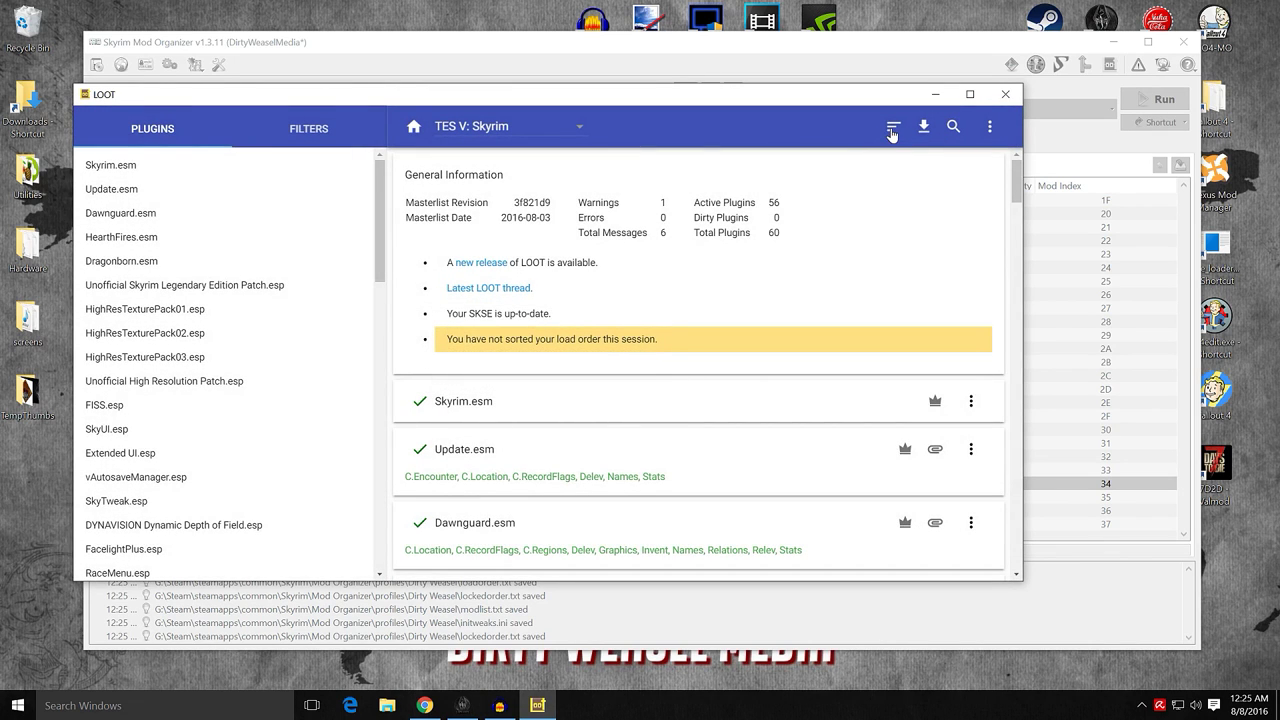
pyautogui.click(889, 133)
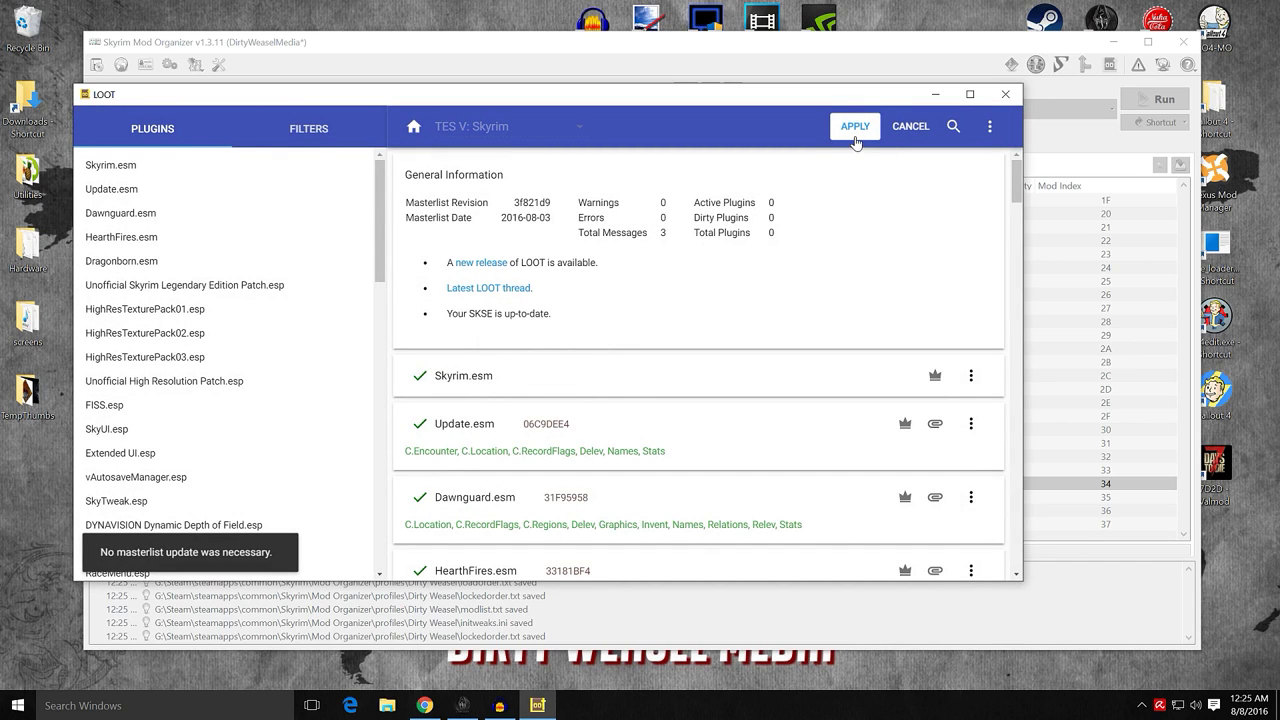
pyautogui.click(855, 127)
pyautogui.click(1005, 94)
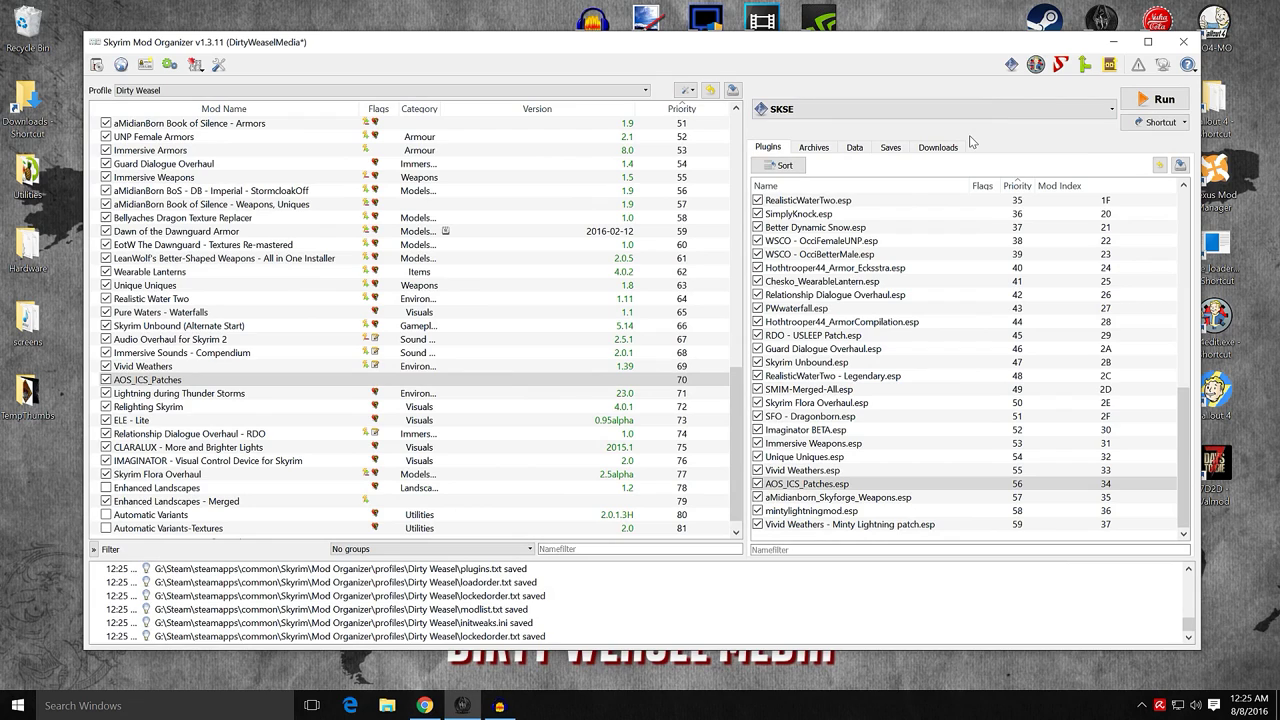
# - Examine the sorted load order, checking the positions of AOS.esp, Immersive Sounds - Compendium.esp, Vivid Weathers.esp and AOS_ICS_Patches.esp
pyautogui.scroll(3, 940, 325)
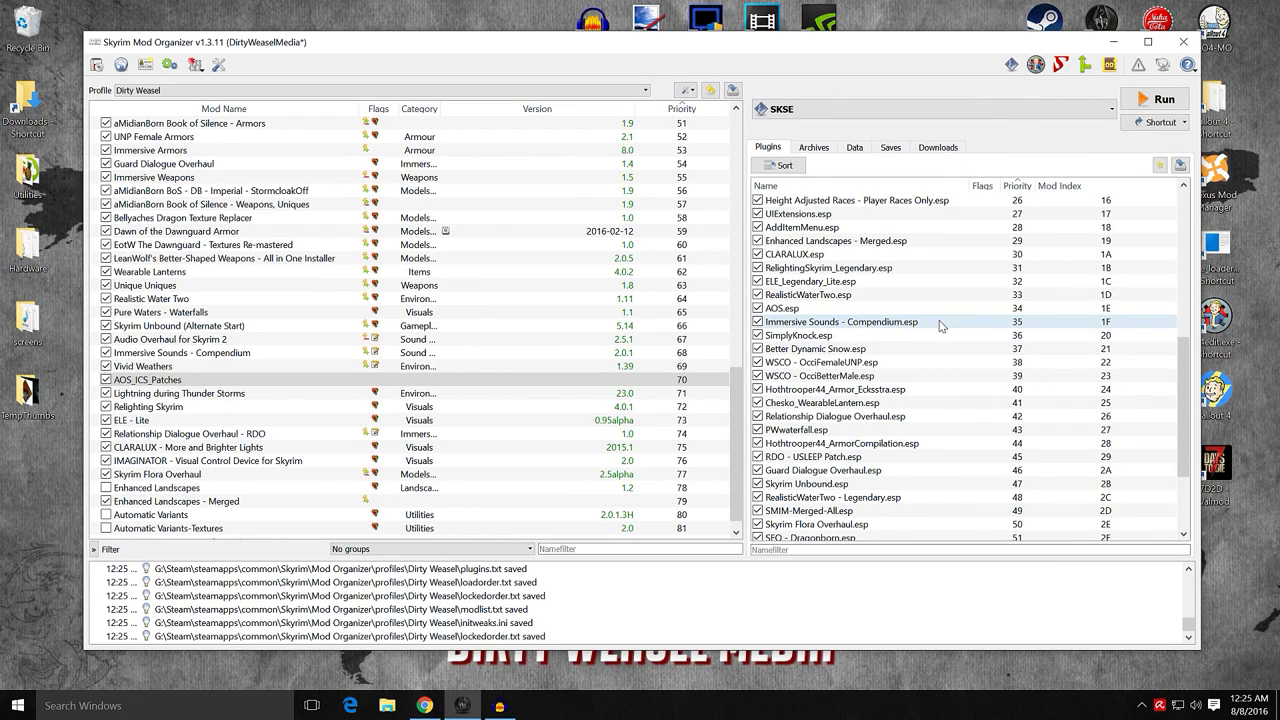
pyautogui.scroll(2, 945, 325)
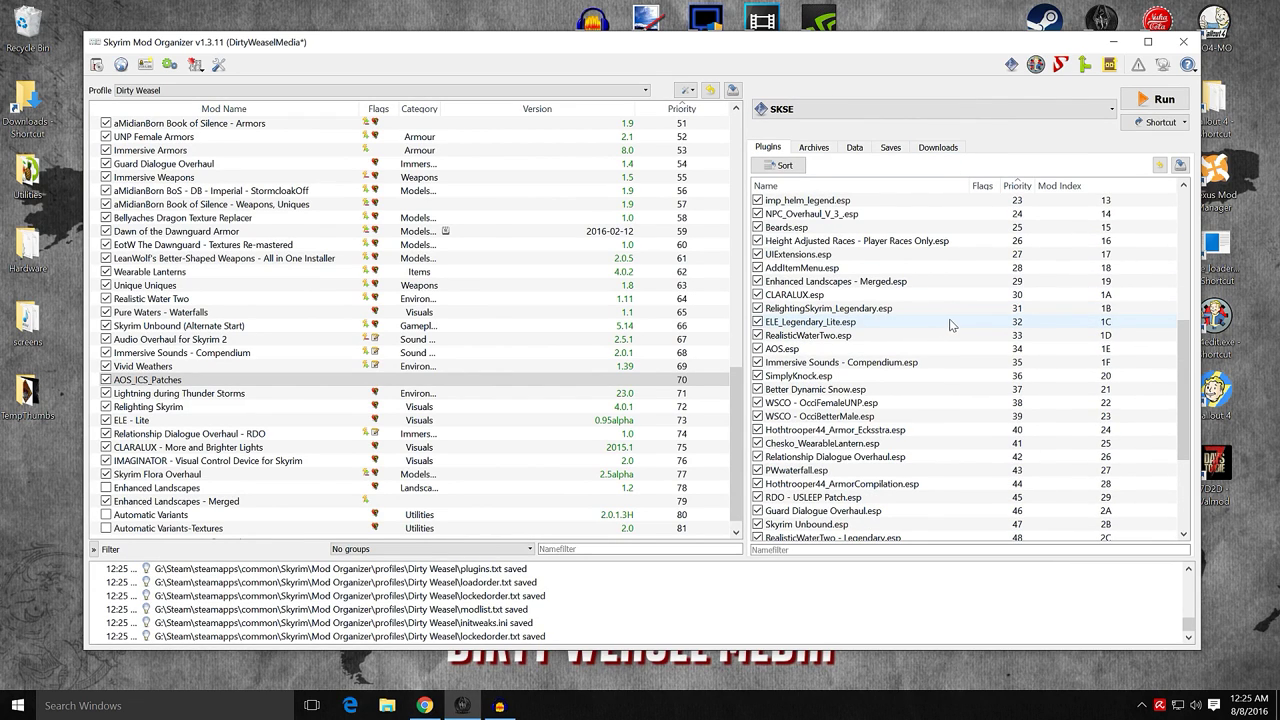
pyautogui.scroll(-1, 950, 332)
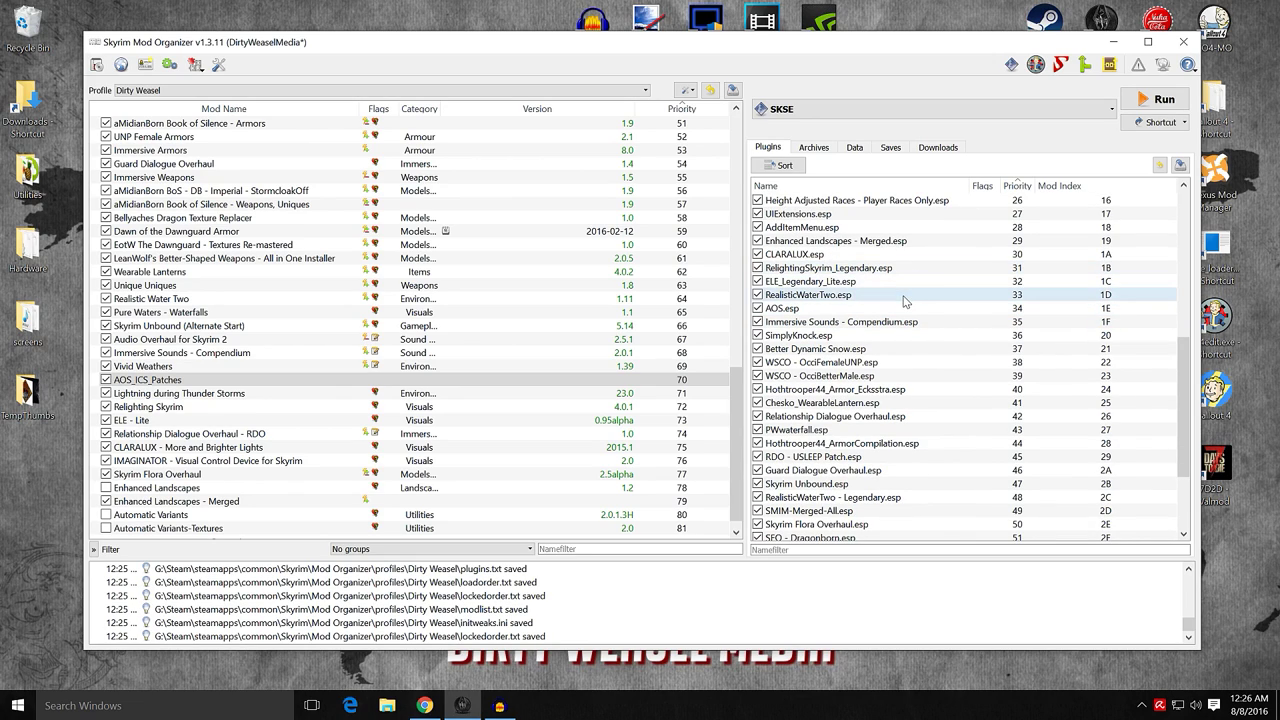
pyautogui.scroll(-3, 945, 328)
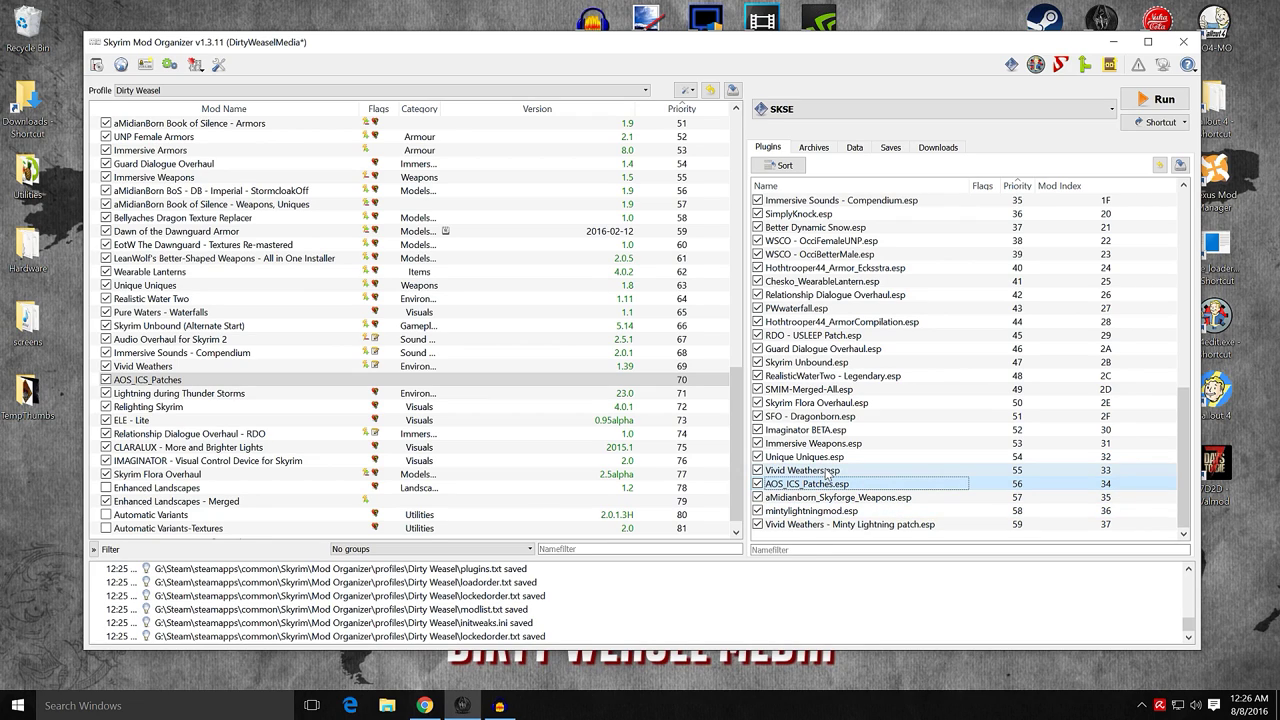
pyautogui.scroll(3, 932, 374)
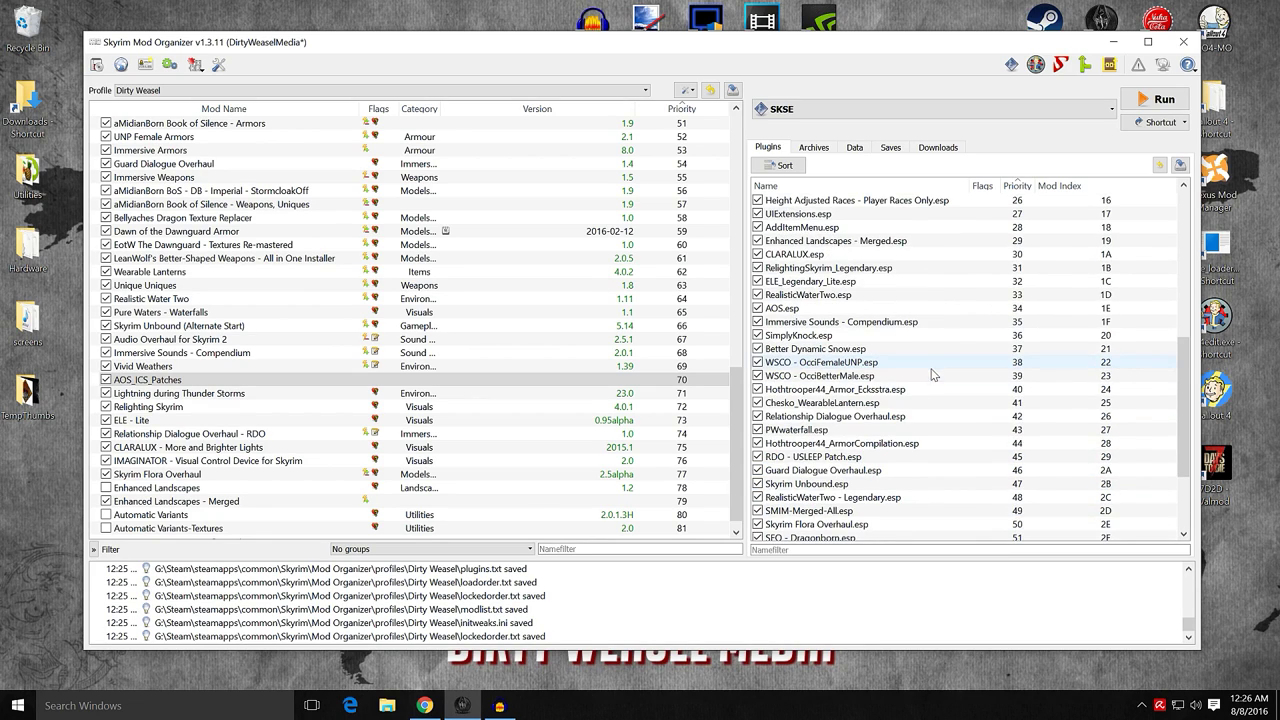
pyautogui.scroll(2, 930, 367)
pyautogui.scroll(-2, 928, 361)
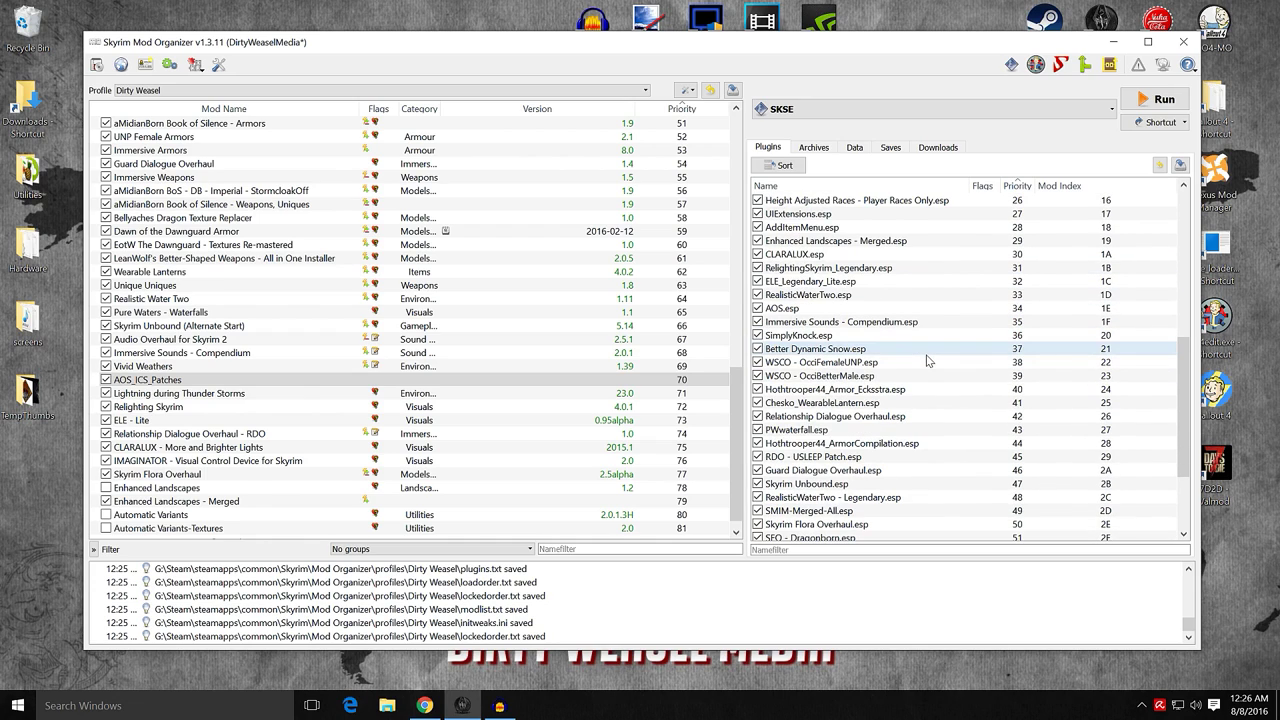
pyautogui.scroll(-1, 928, 361)
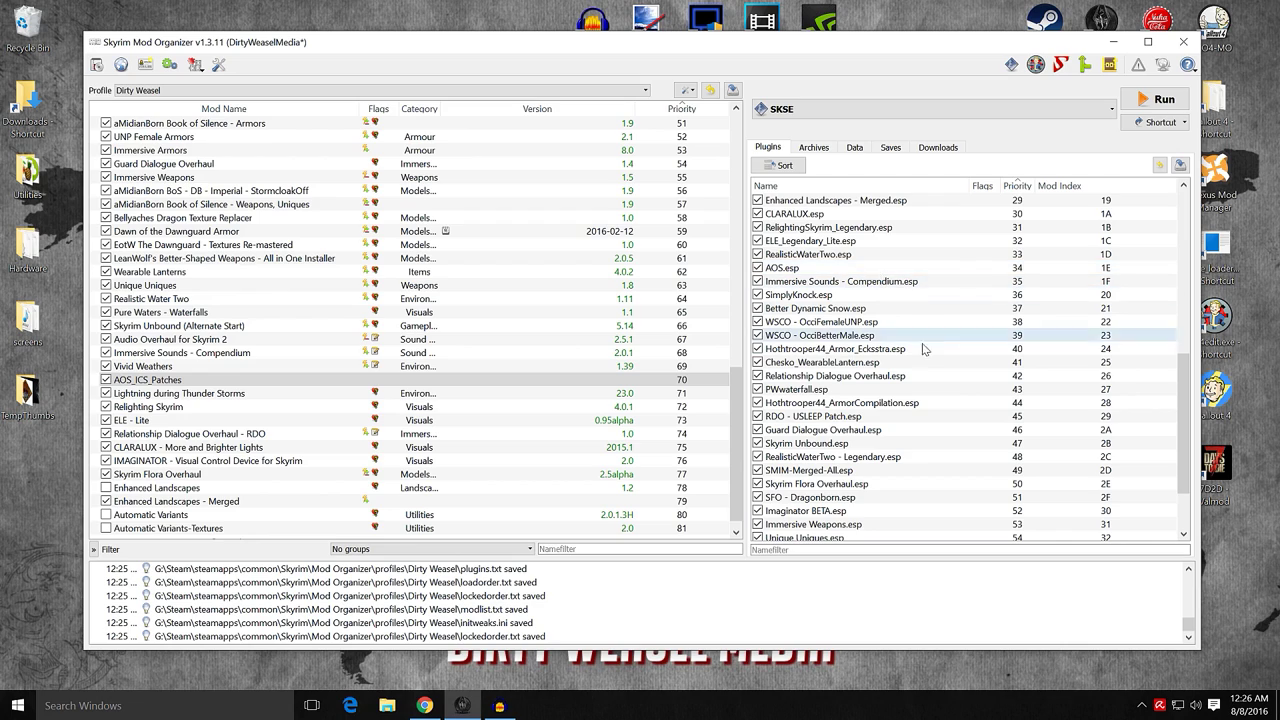
pyautogui.scroll(-2, 924, 357)
pyautogui.click(905, 470)
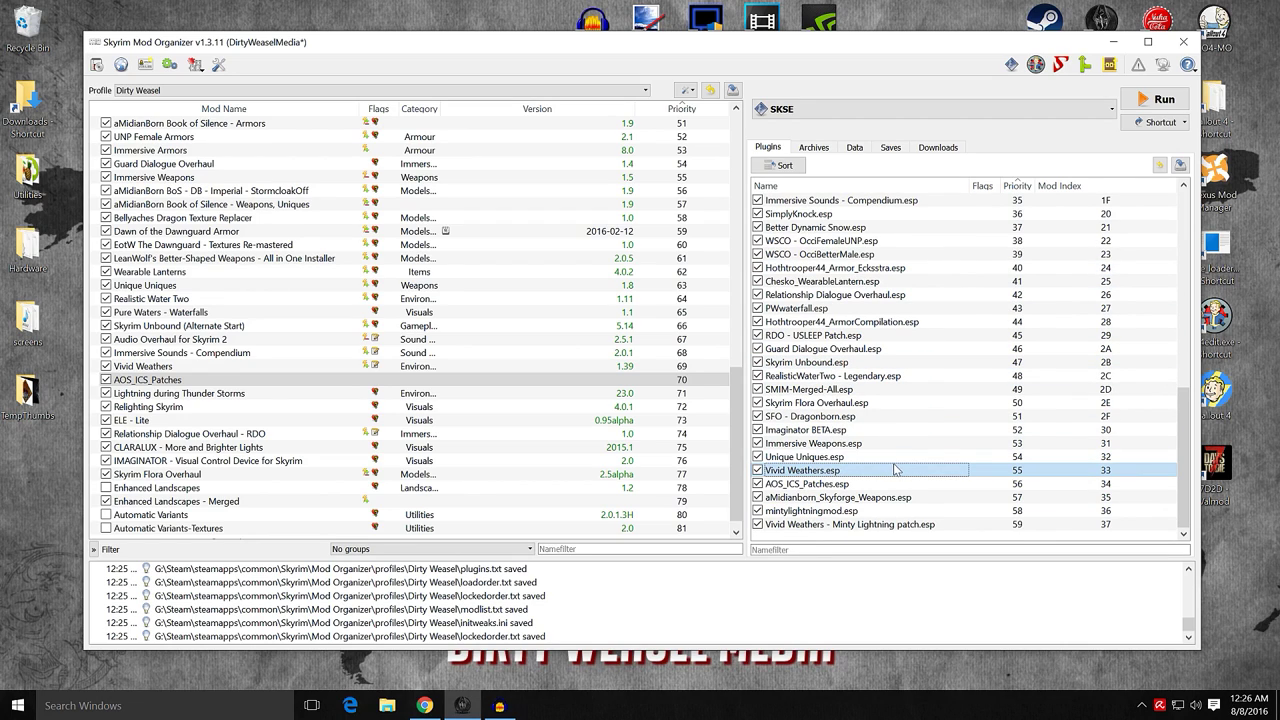
pyautogui.moveTo(867, 489)
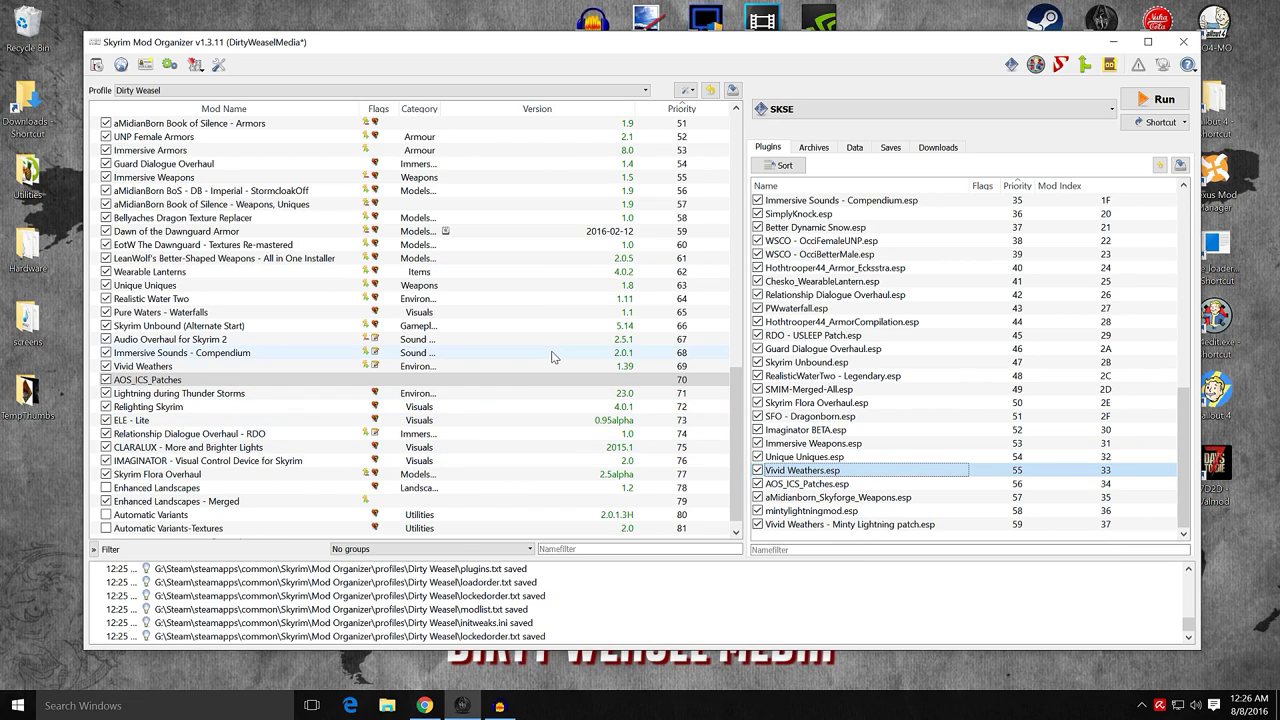
pyautogui.moveTo(555, 356)
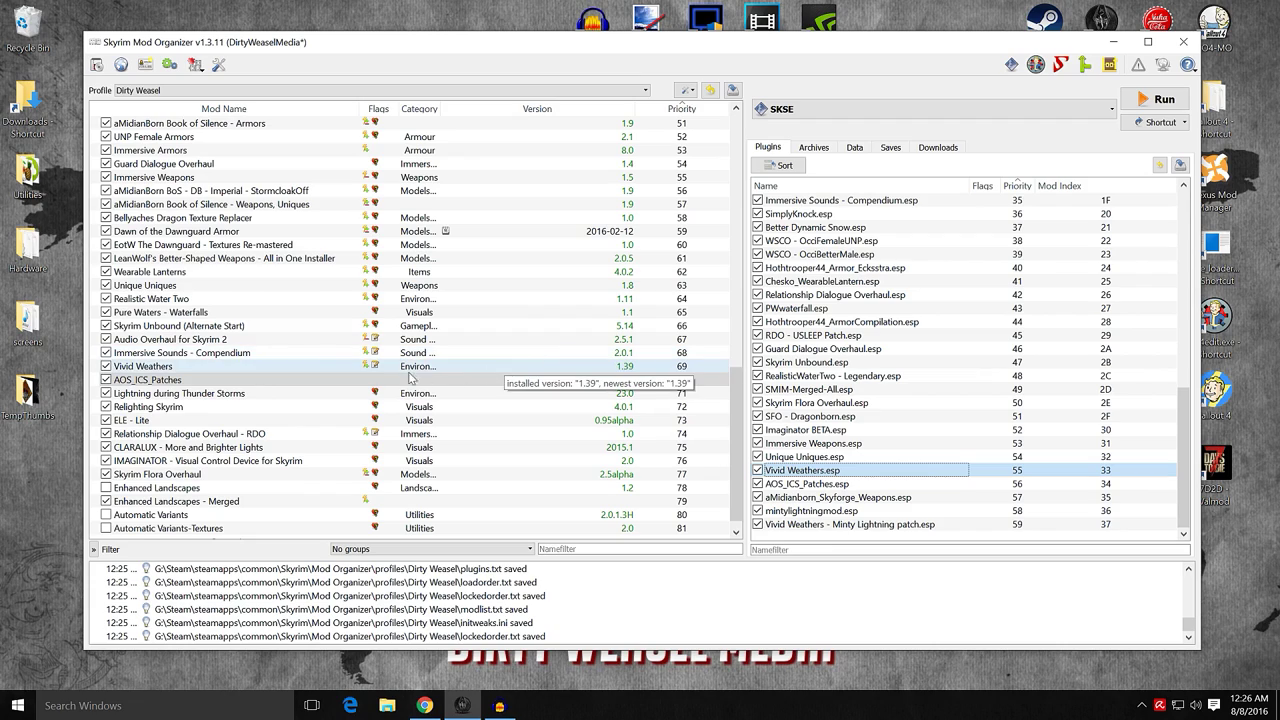
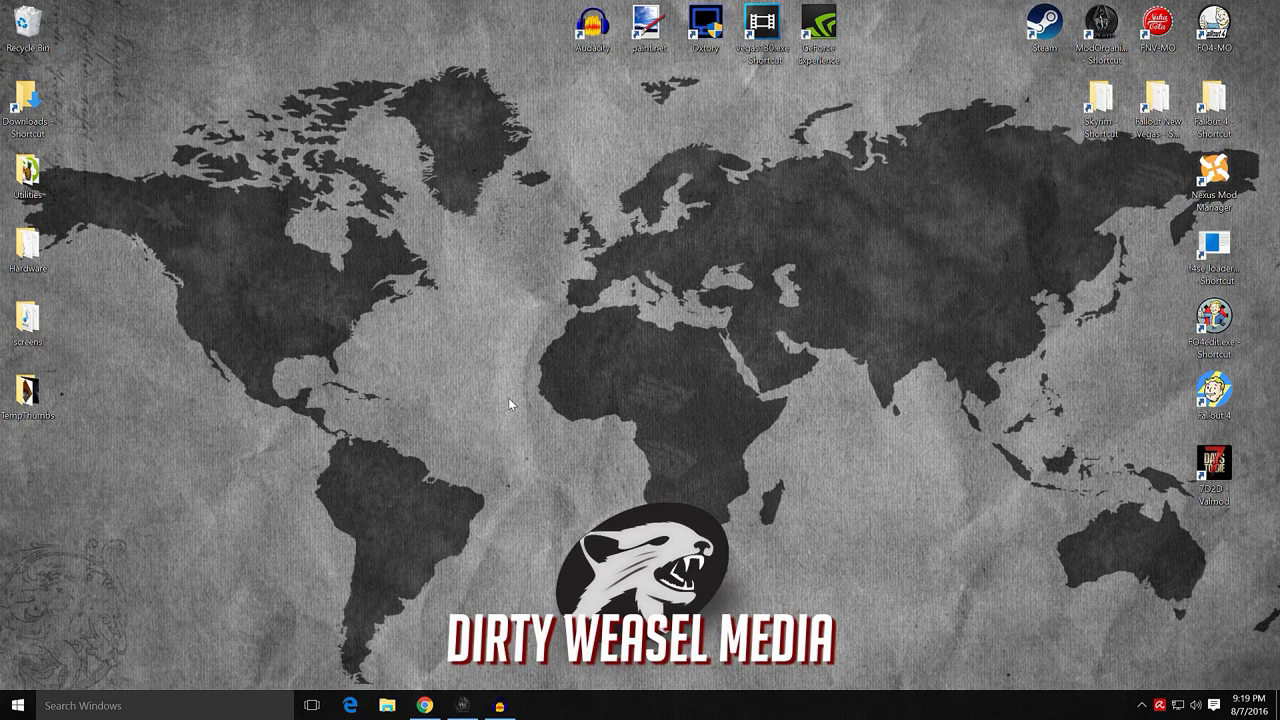
# - Switch to Chrome and look over the Nexus pages for Sounds of Skyrim - The Wilds, Civilization and The Dungeons, then minimize the browser
pyautogui.click(424, 705)
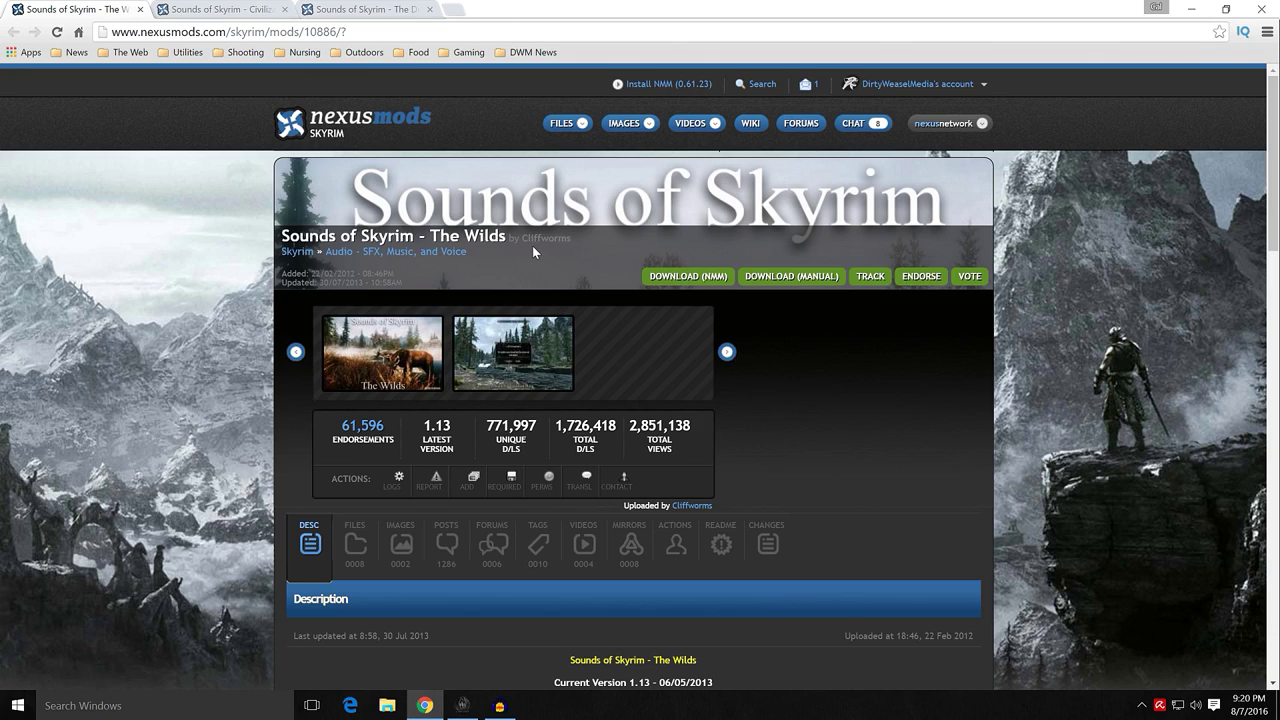
pyautogui.click(226, 12)
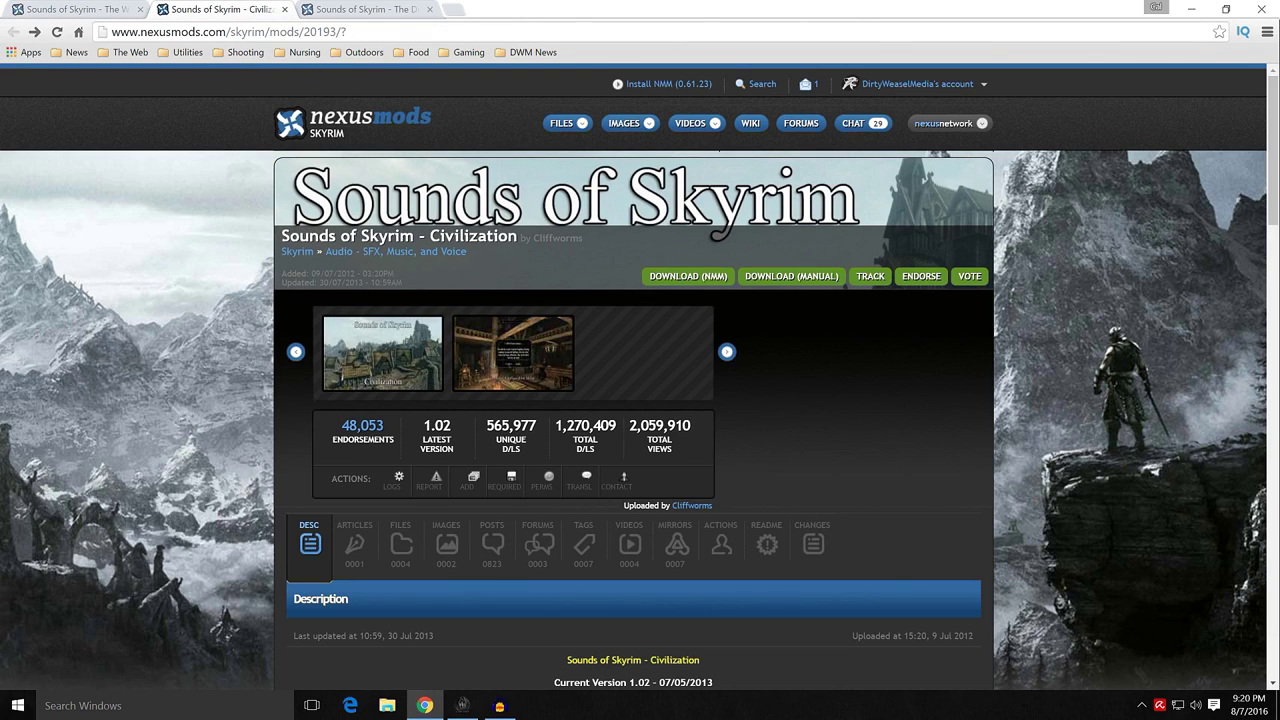
pyautogui.click(369, 12)
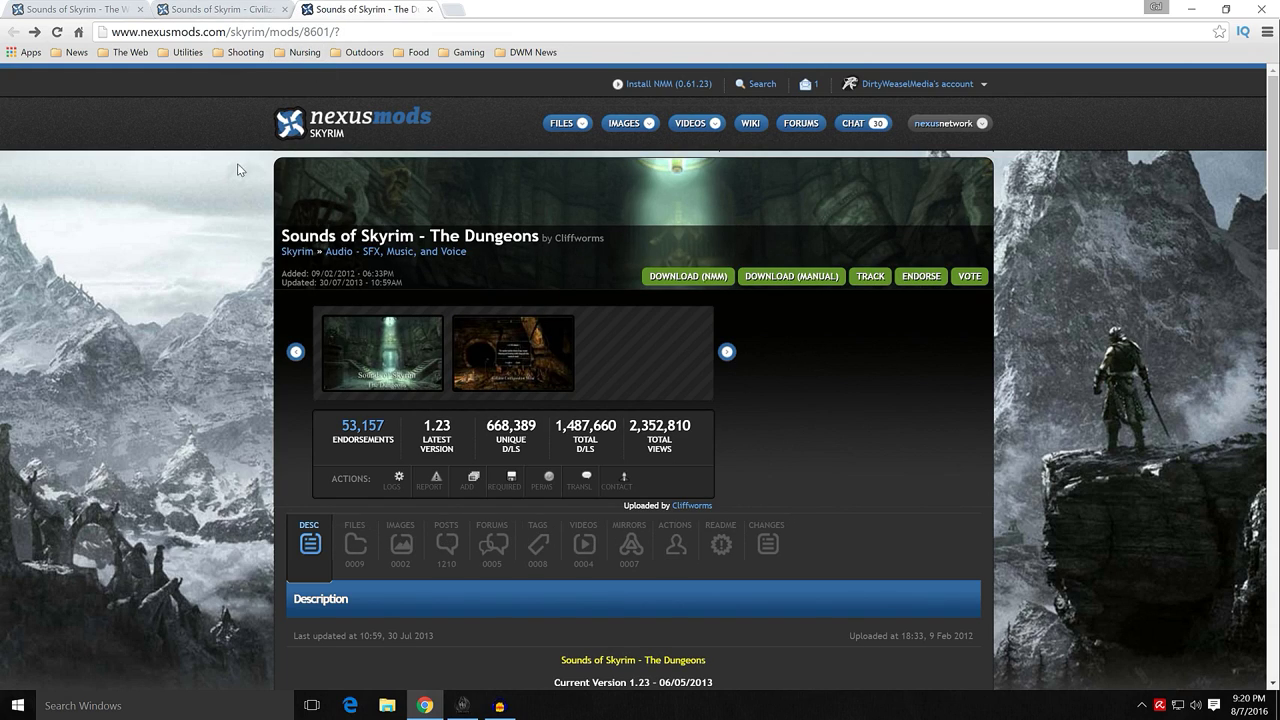
pyautogui.click(228, 11)
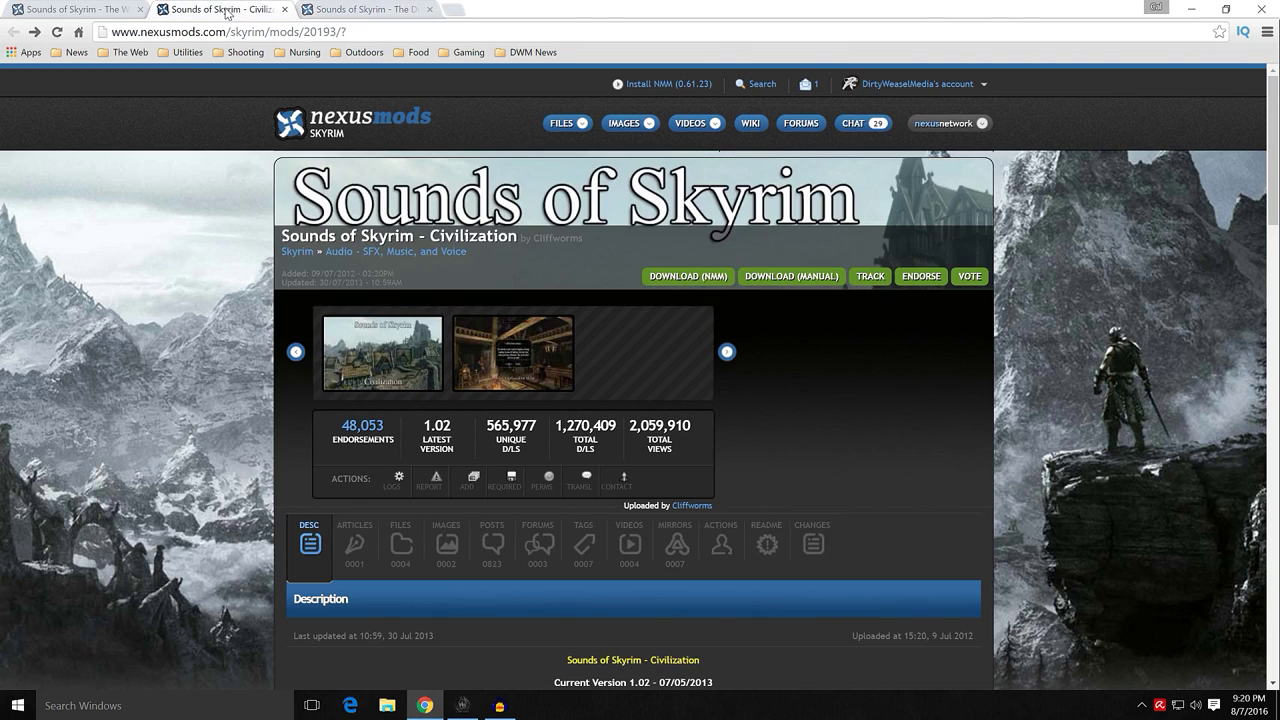
pyautogui.click(105, 14)
pyautogui.click(218, 10)
pyautogui.click(363, 8)
pyautogui.click(250, 12)
pyautogui.click(113, 15)
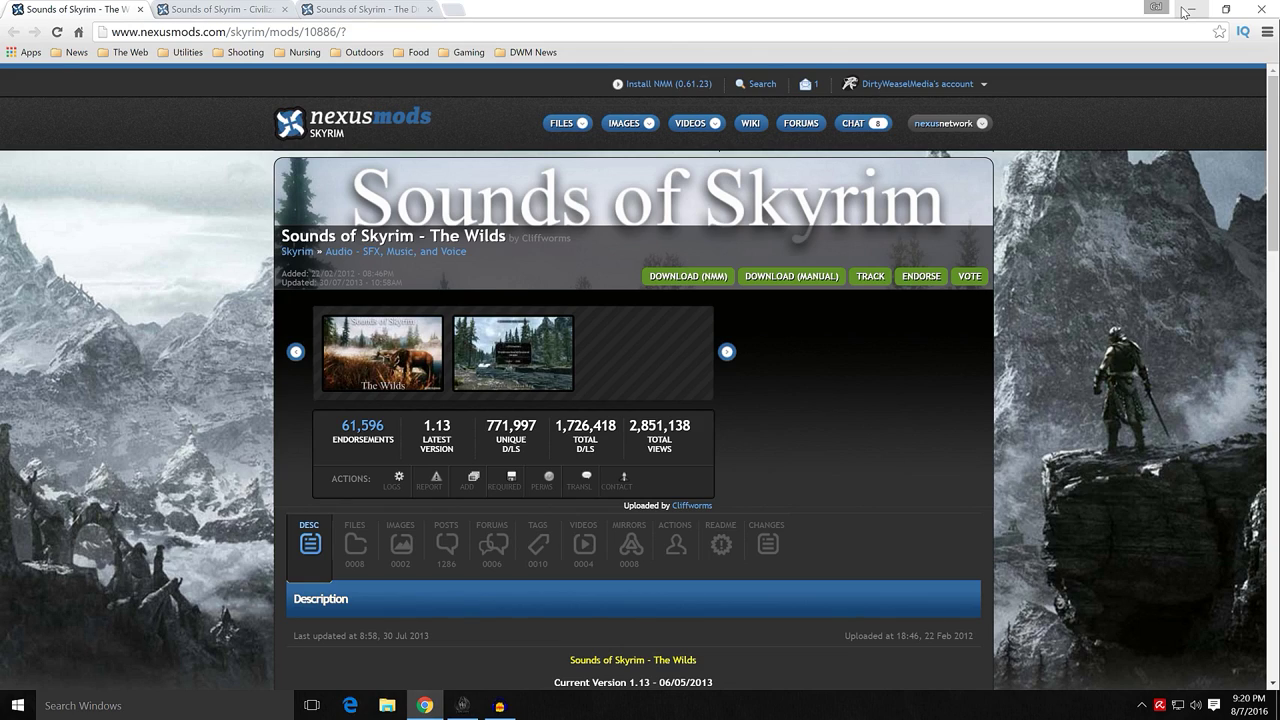
pyautogui.click(1190, 10)
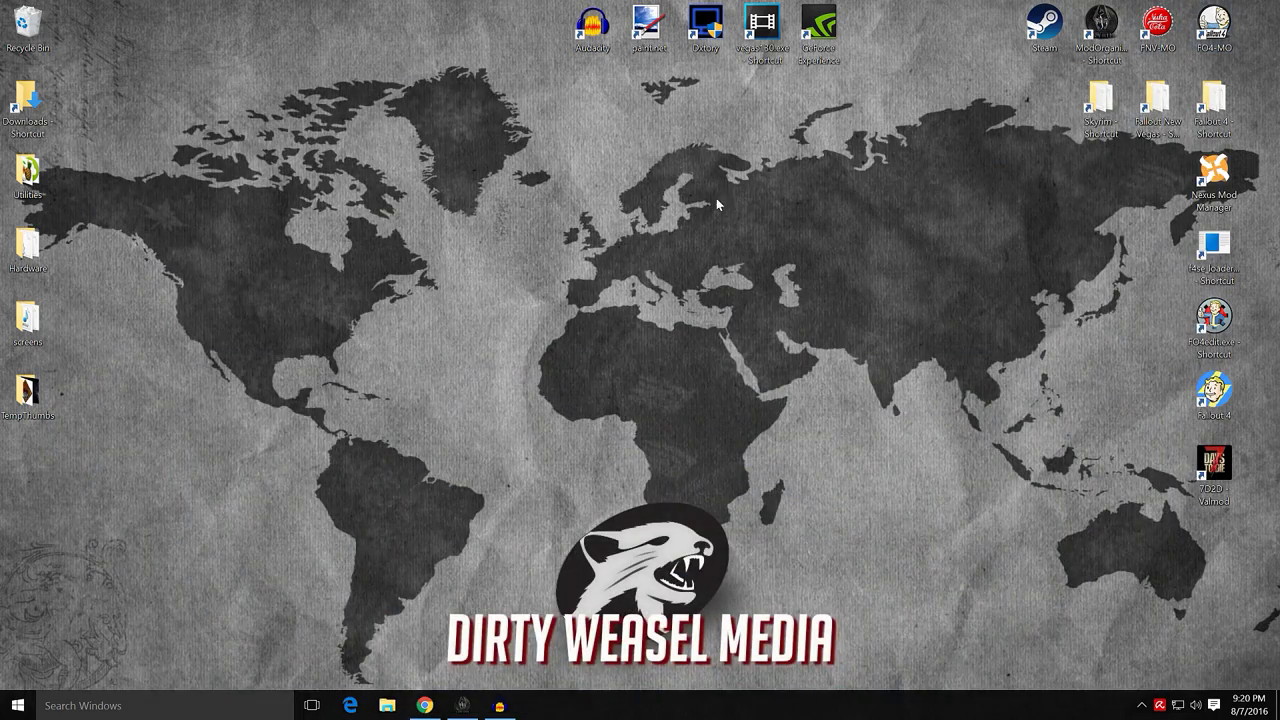
# - Switch back to Mod Organizer and enable the Sounds of Skyrim mod
pyautogui.click(466, 702)
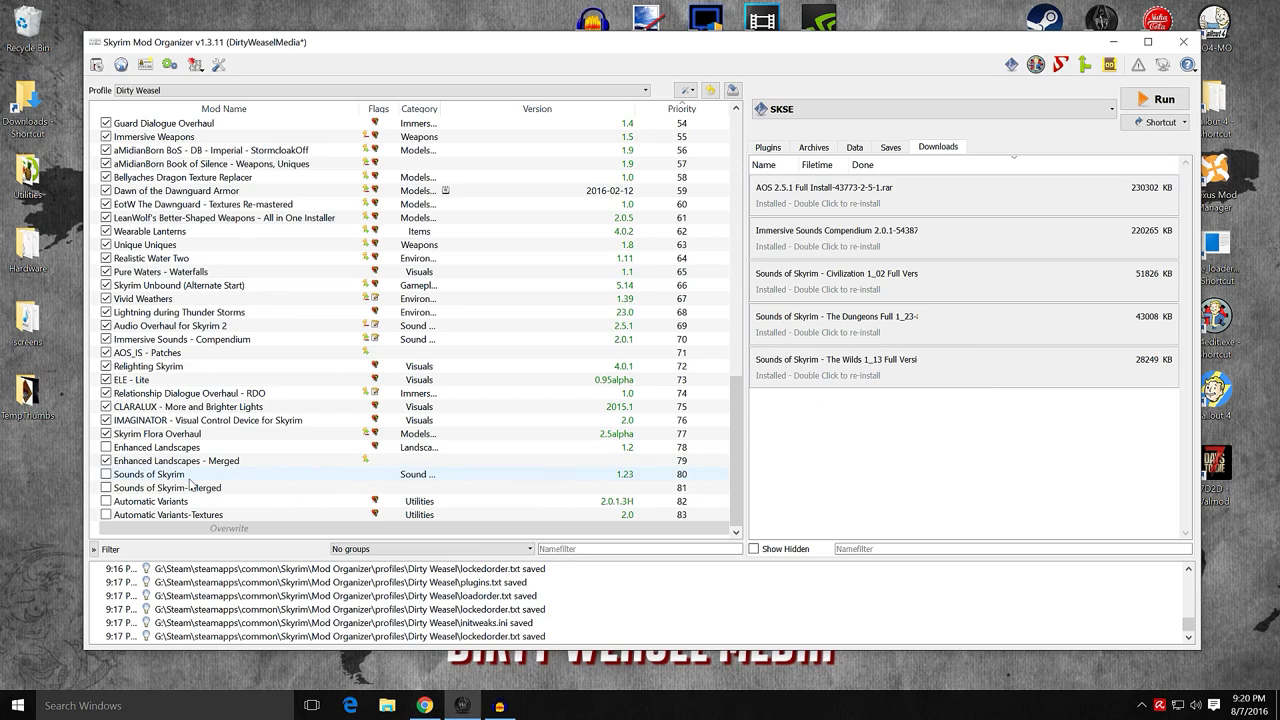
pyautogui.click(106, 474)
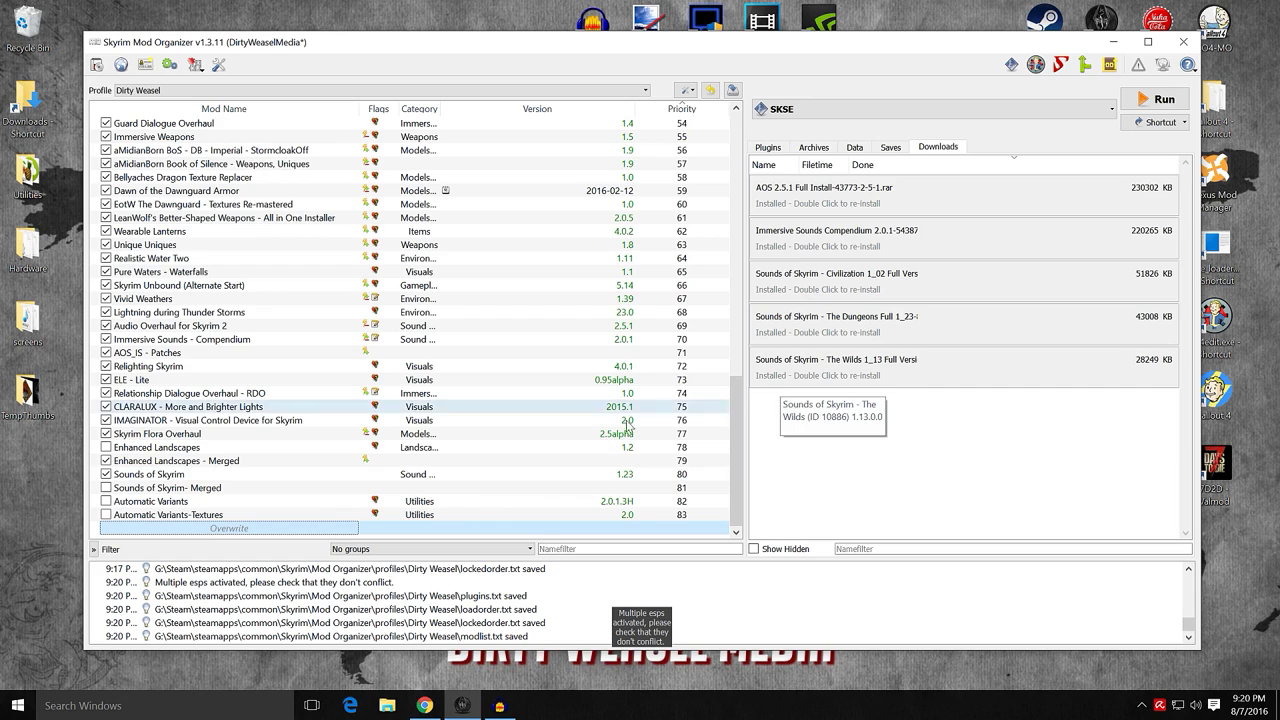
# - Review the Sounds of Skyrim mod's ESPs and file tree, and locate its Civilization, Dungeons and Wilds plugins in the load order
pyautogui.doubleClick(258, 476)
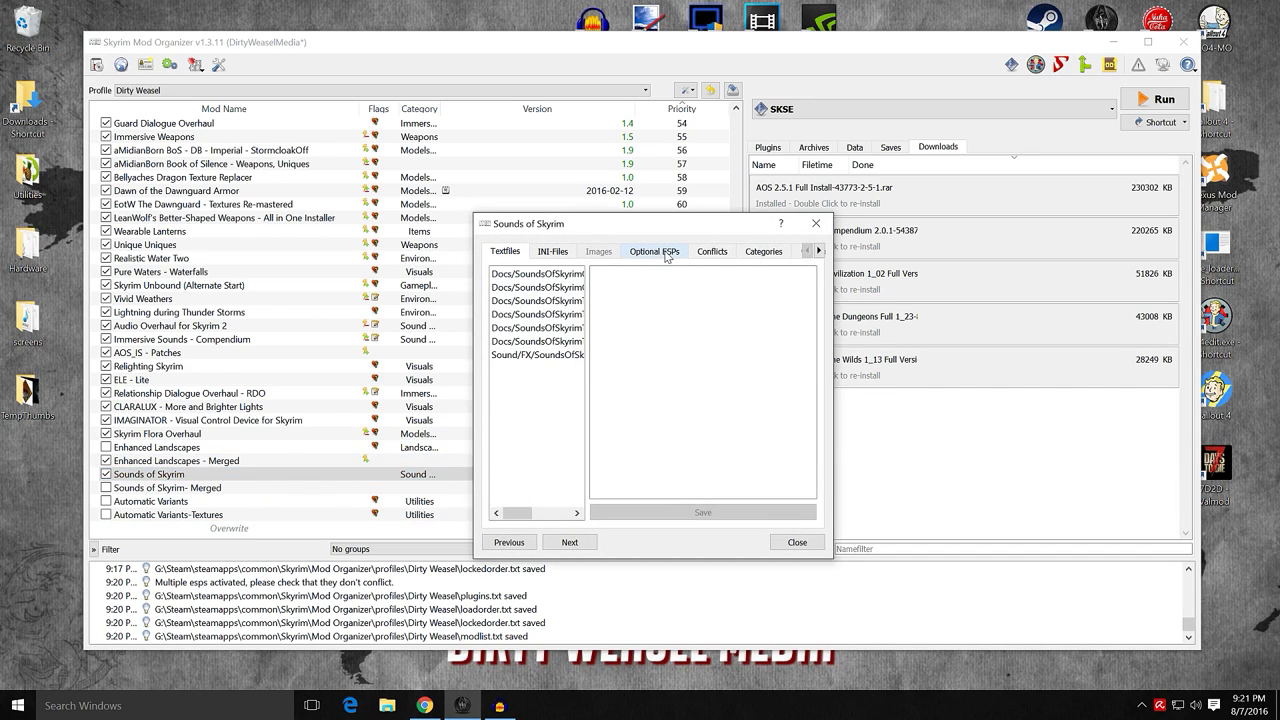
pyautogui.click(665, 252)
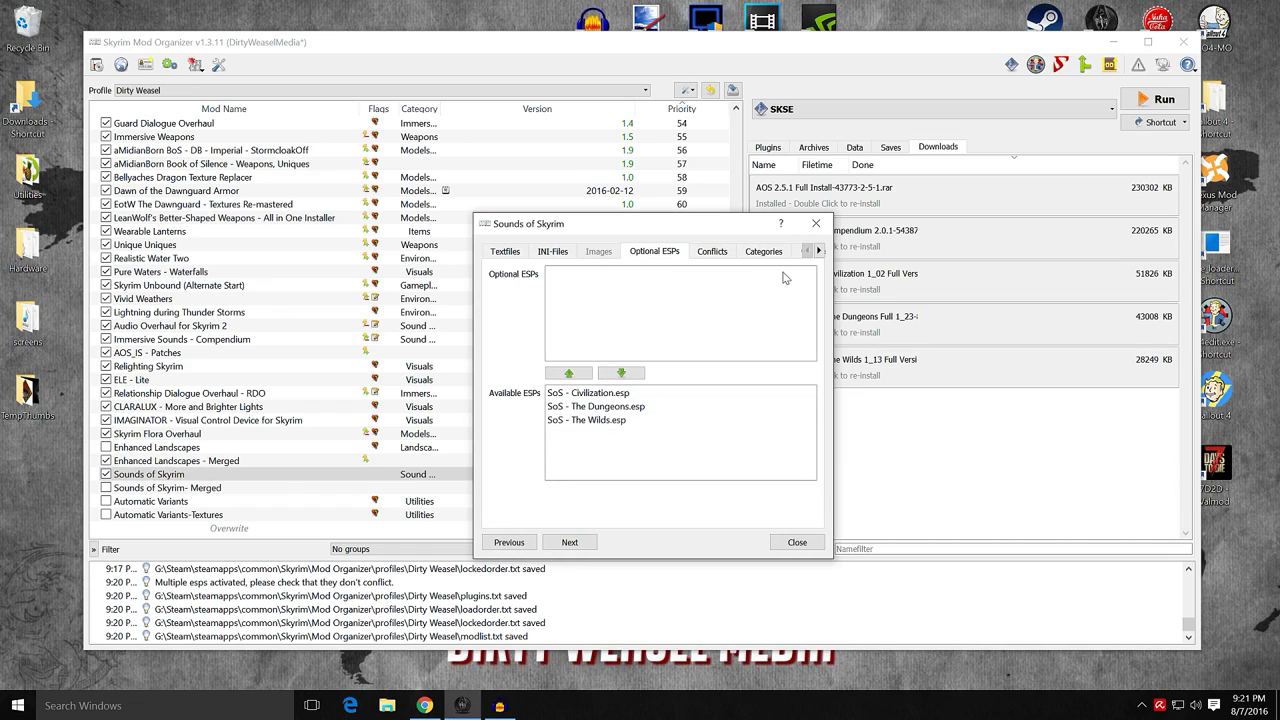
pyautogui.click(819, 251)
pyautogui.click(819, 251)
pyautogui.click(819, 251)
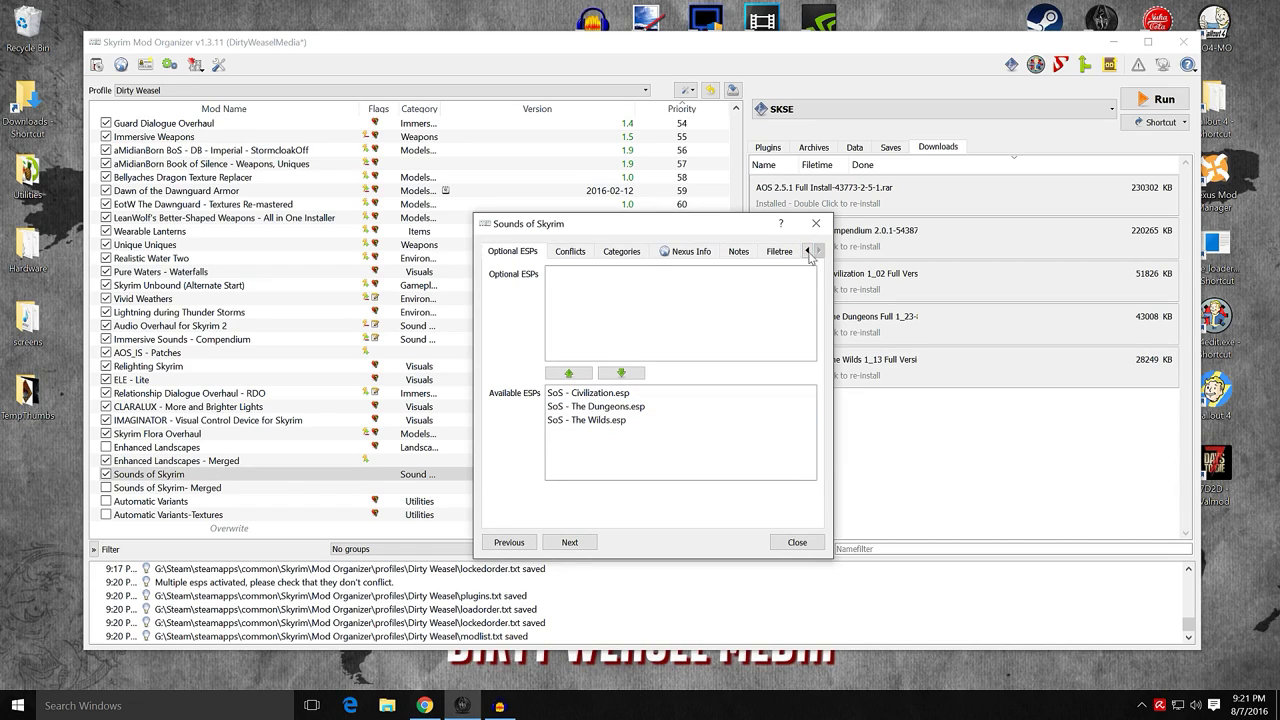
pyautogui.click(784, 256)
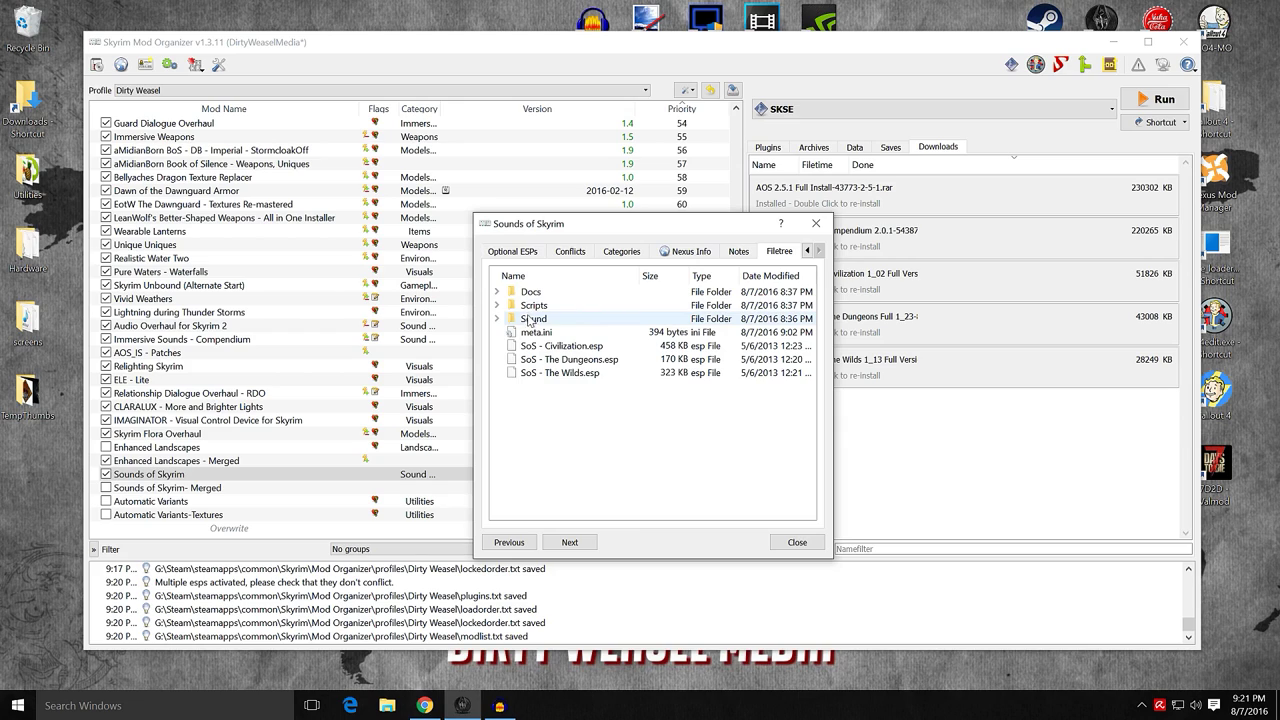
pyautogui.click(797, 542)
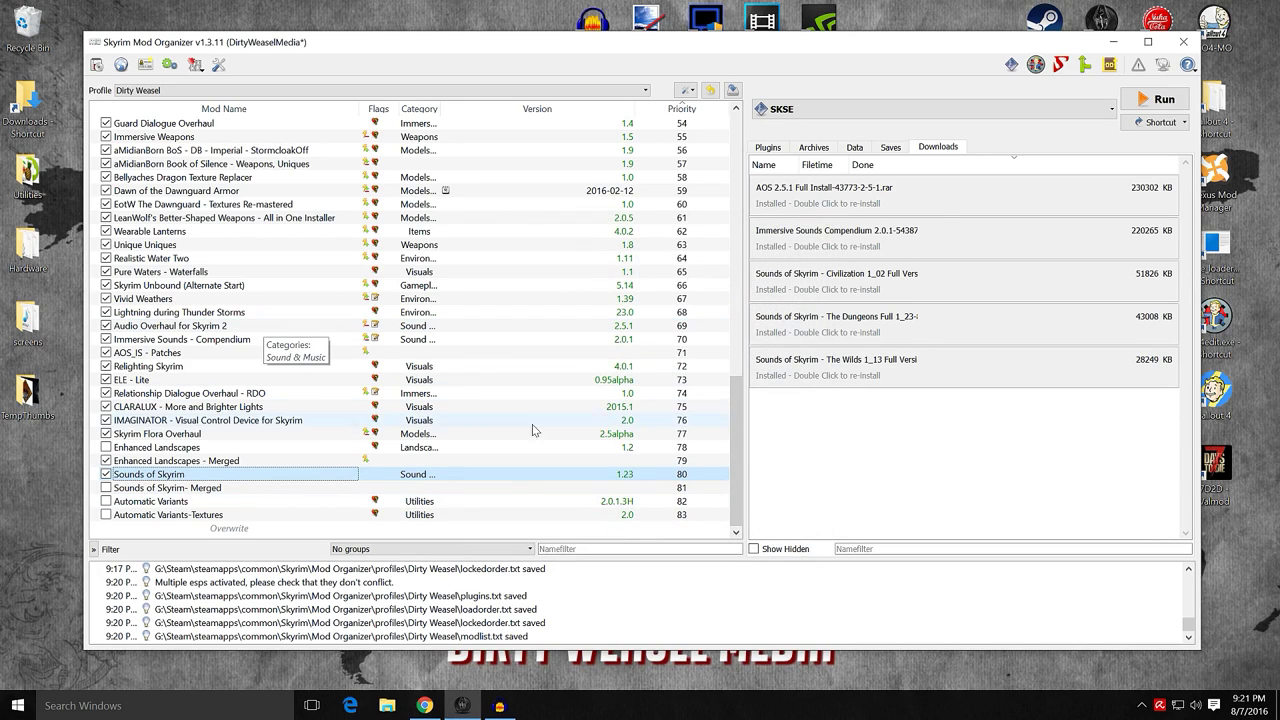
pyautogui.click(768, 147)
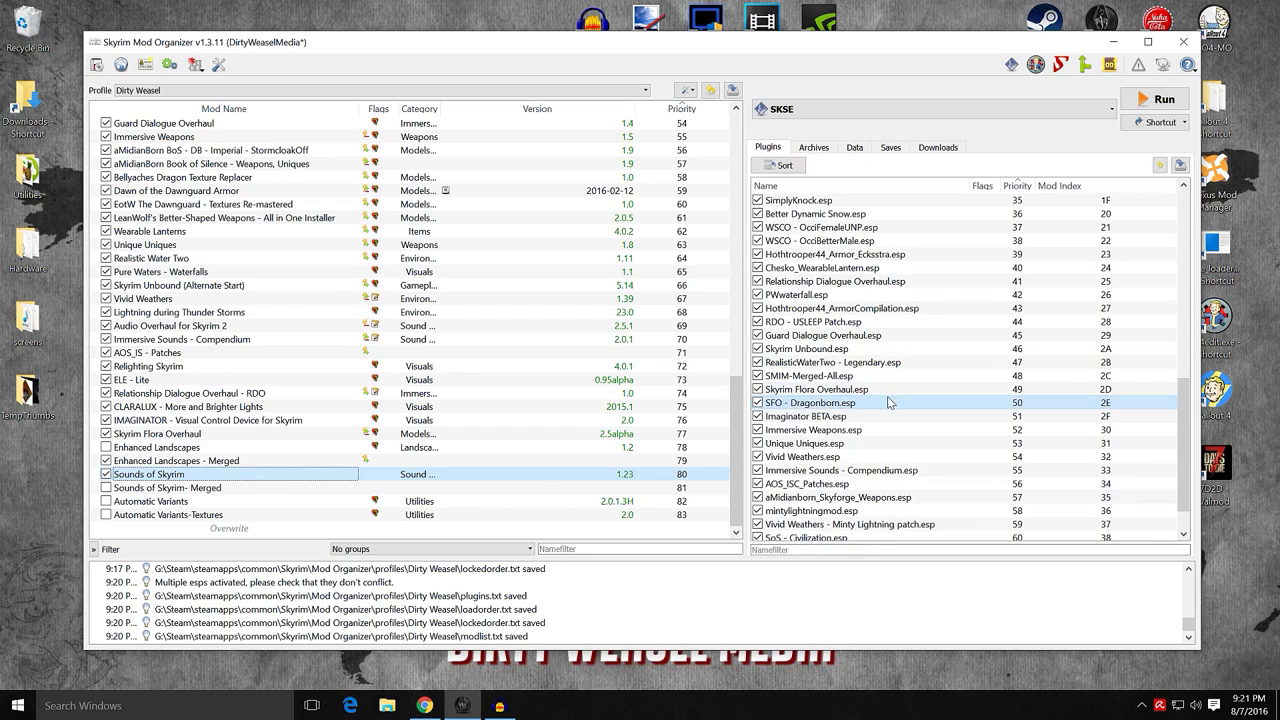
pyautogui.scroll(-1, 925, 384)
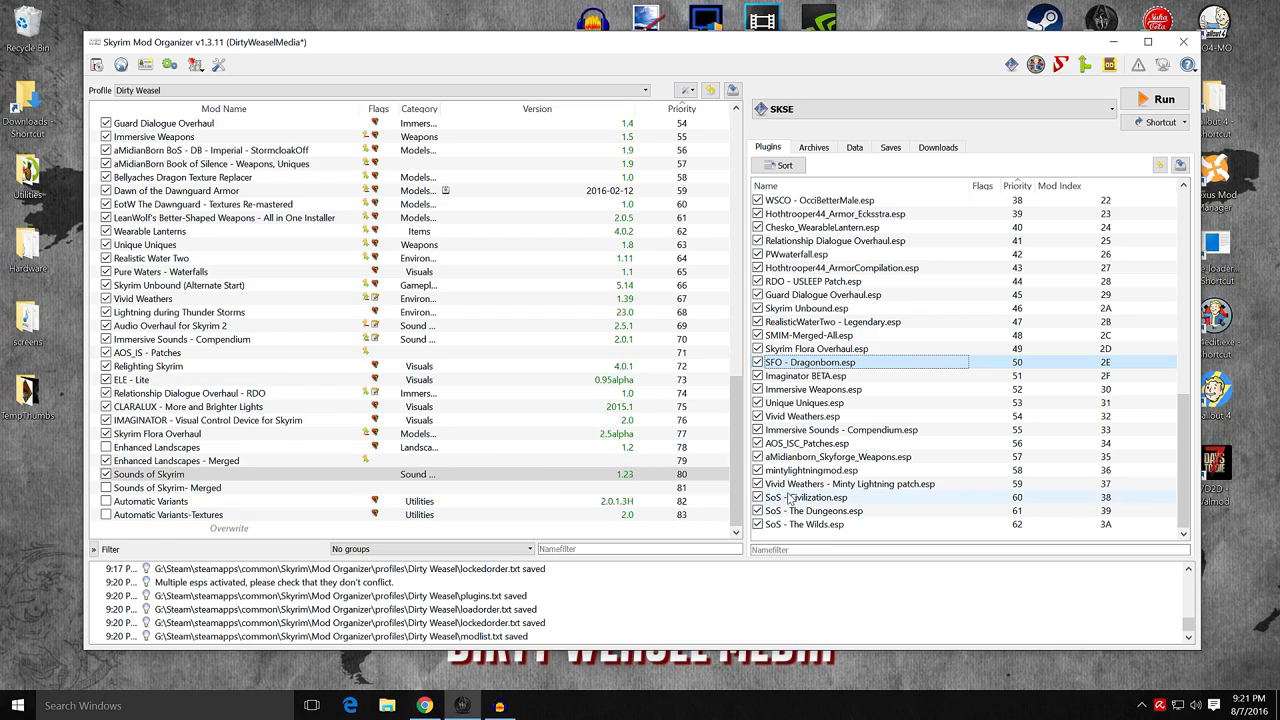
# - Start reinstalling Audio Overhaul for Skyrim 2 with the Smart Installer and examine its Sounds of Skyrim and weather compatibility options
pyautogui.rightClick(233, 330)
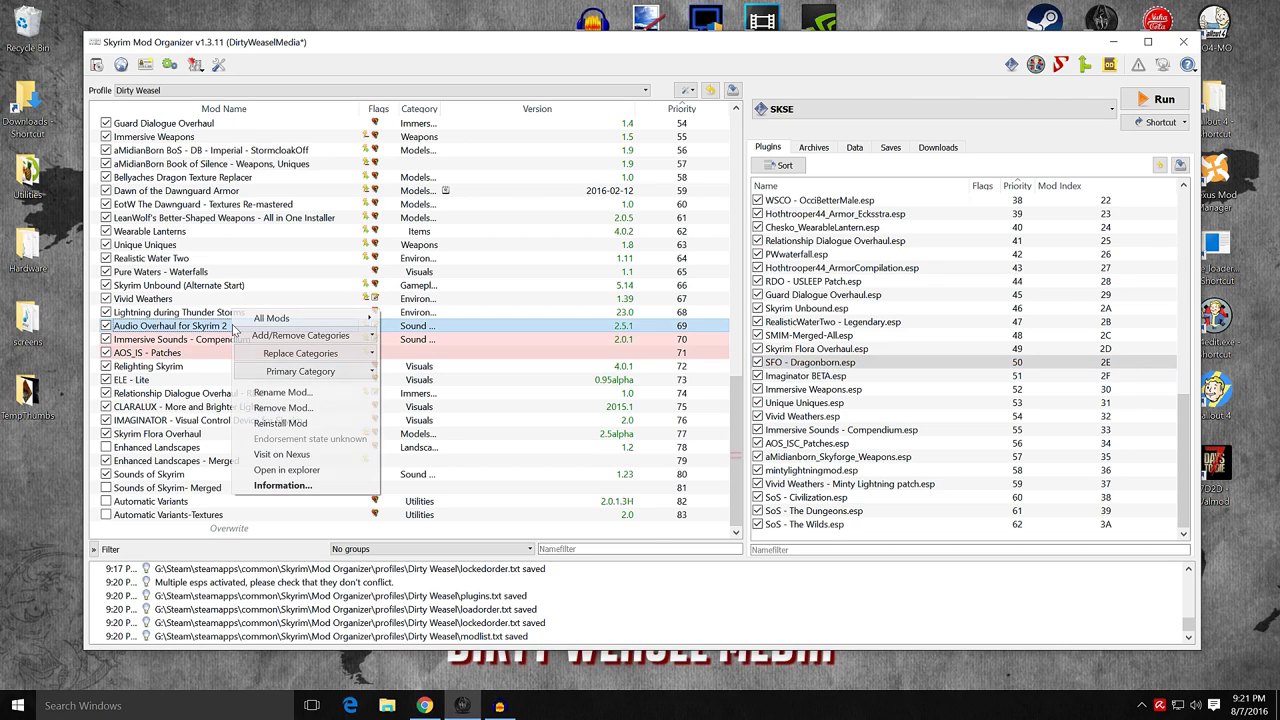
pyautogui.click(305, 424)
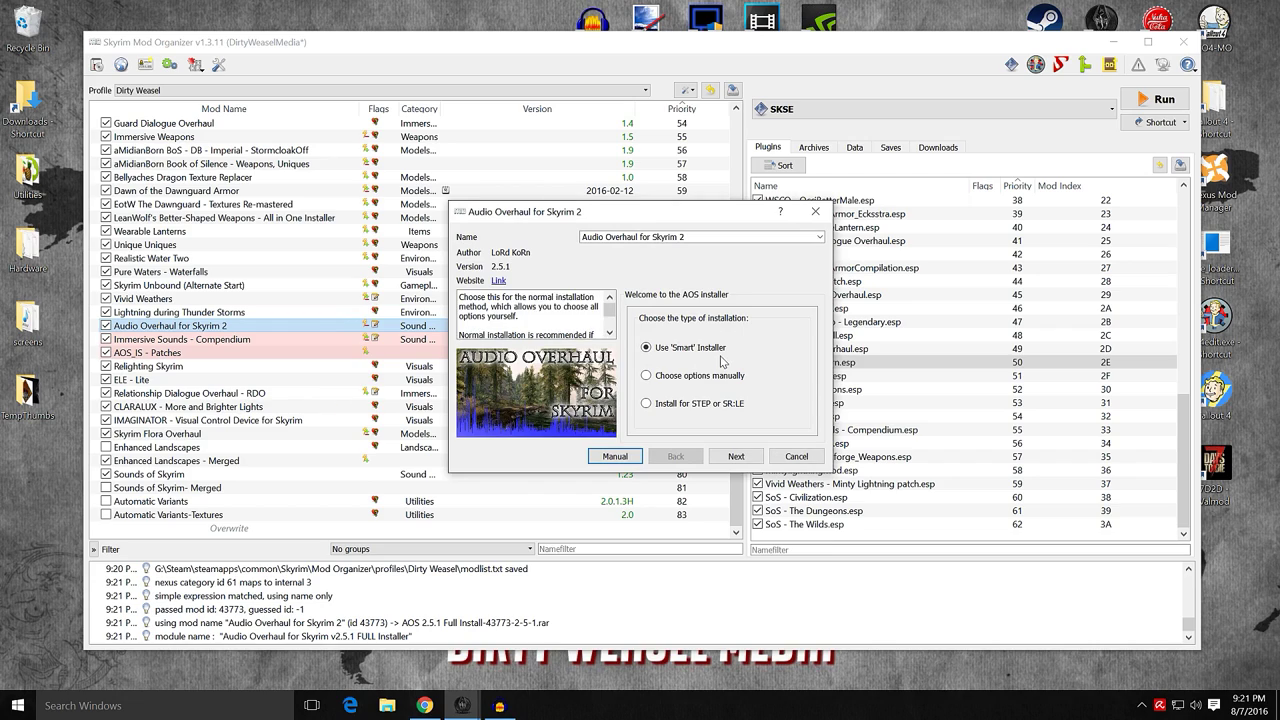
pyautogui.click(731, 456)
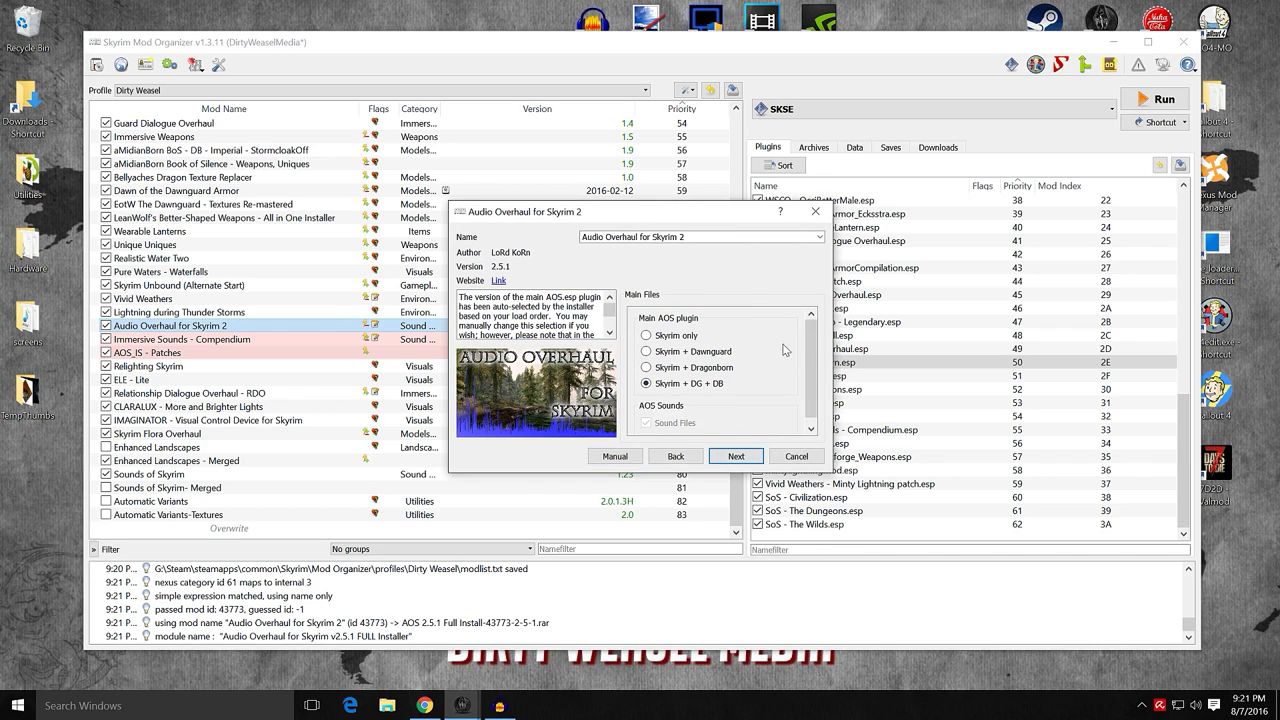
pyautogui.click(738, 456)
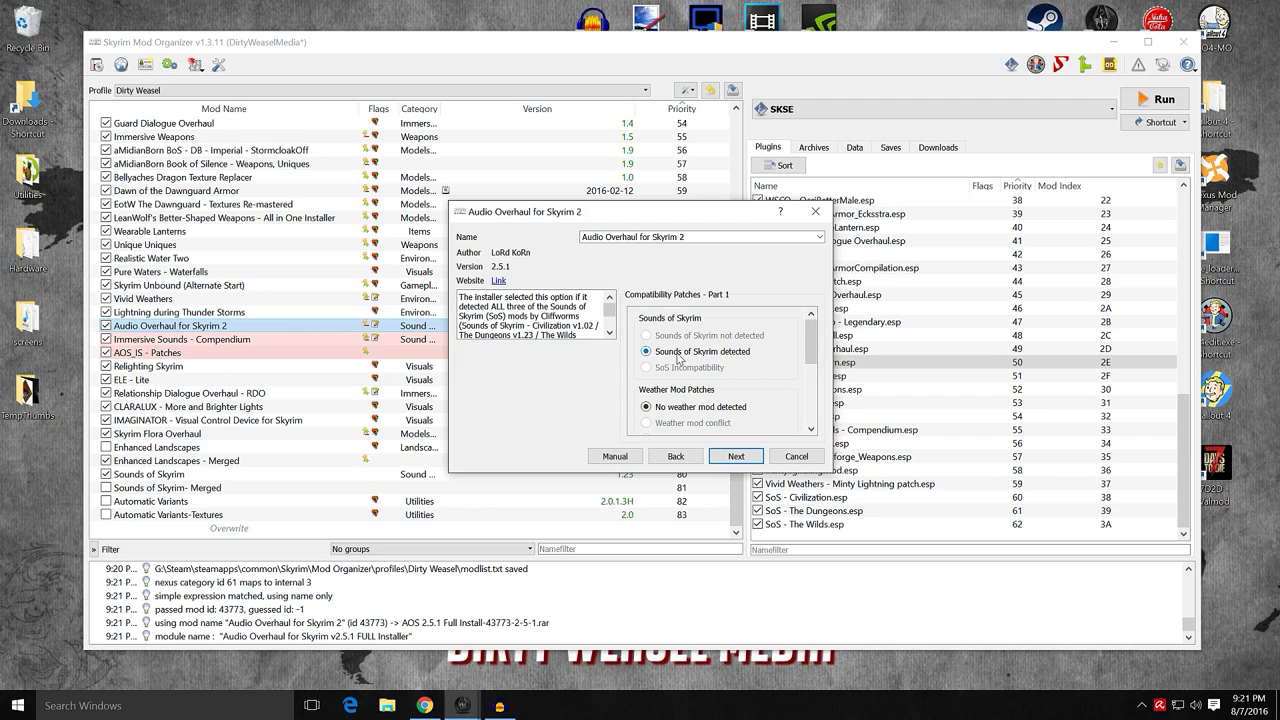
pyautogui.moveTo(627, 219); pyautogui.dragTo(600, 104)
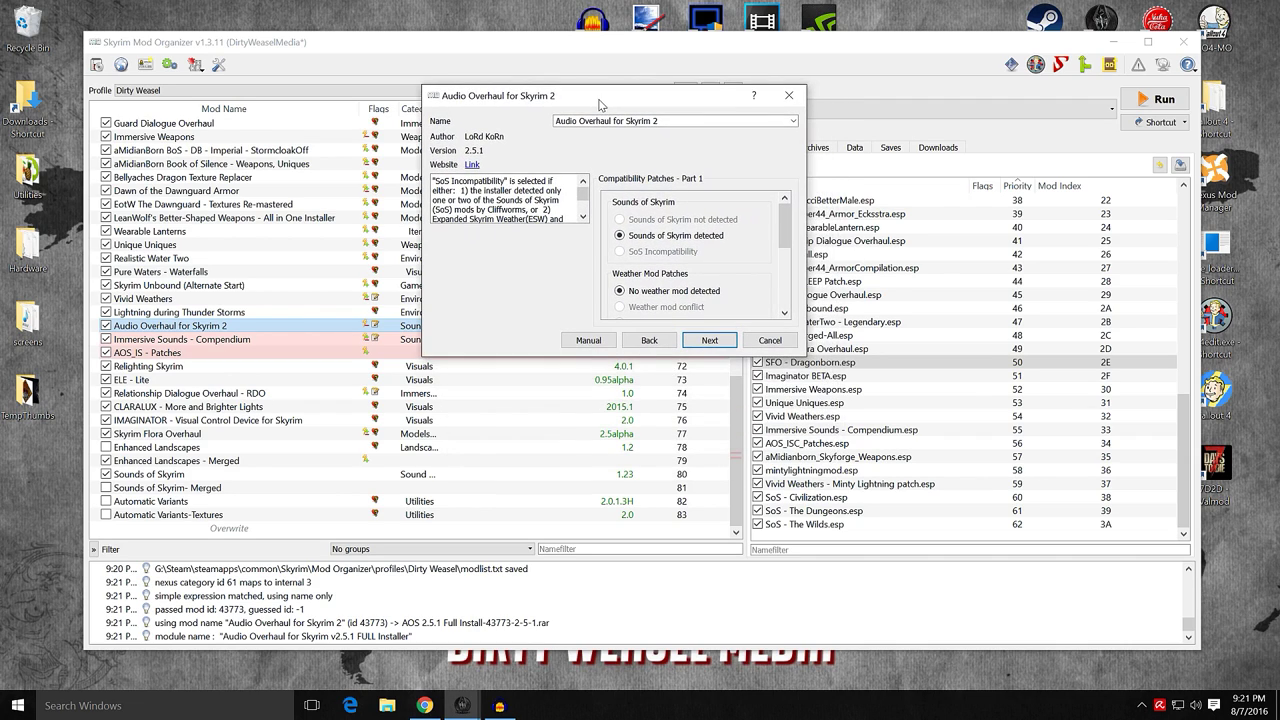
pyautogui.moveTo(528, 358); pyautogui.dragTo(527, 658)
pyautogui.moveTo(670, 306)
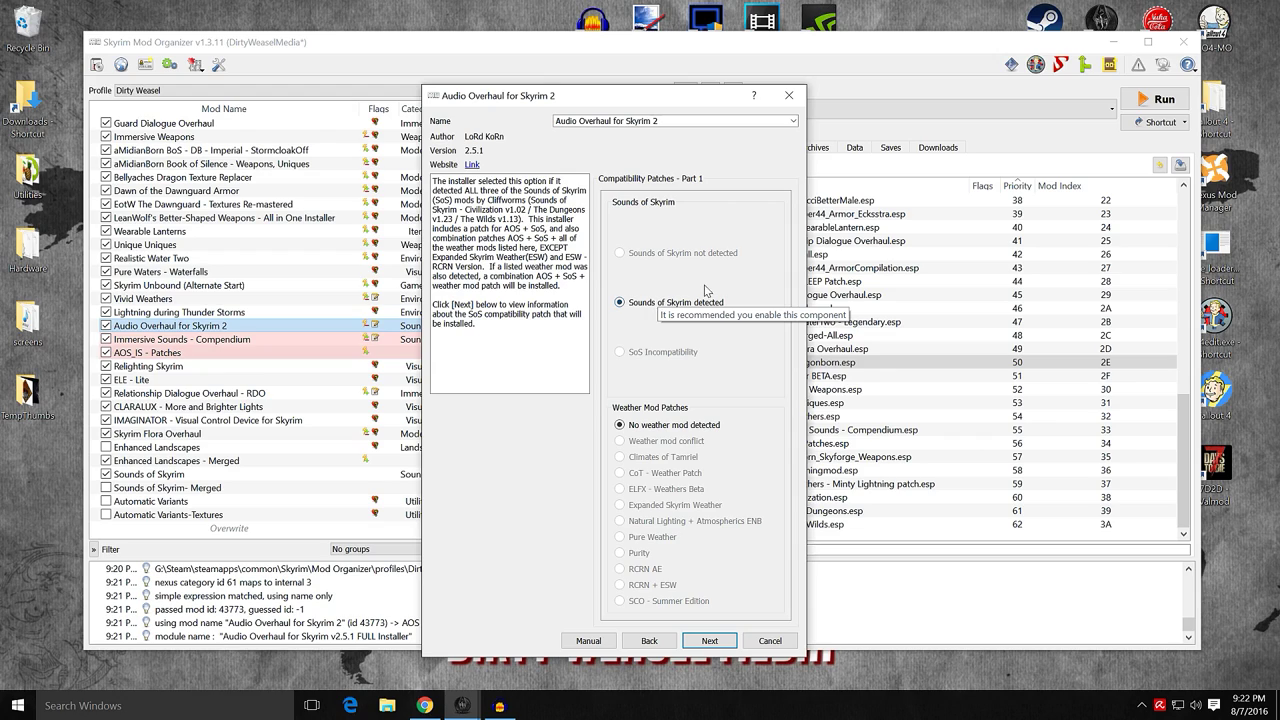
pyautogui.click(662, 304)
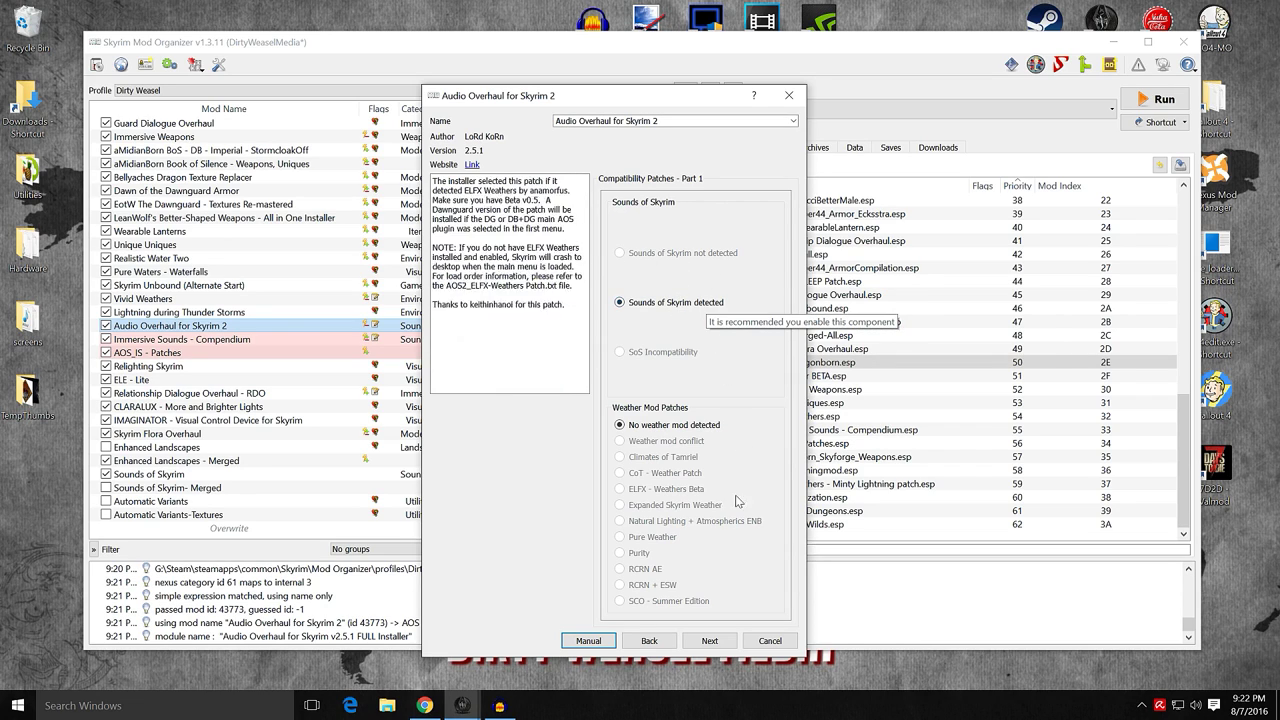
# - Read the SoS patch information and author's note in the Audio Overhaul installer, and cancel the reinstallation
pyautogui.click(710, 641)
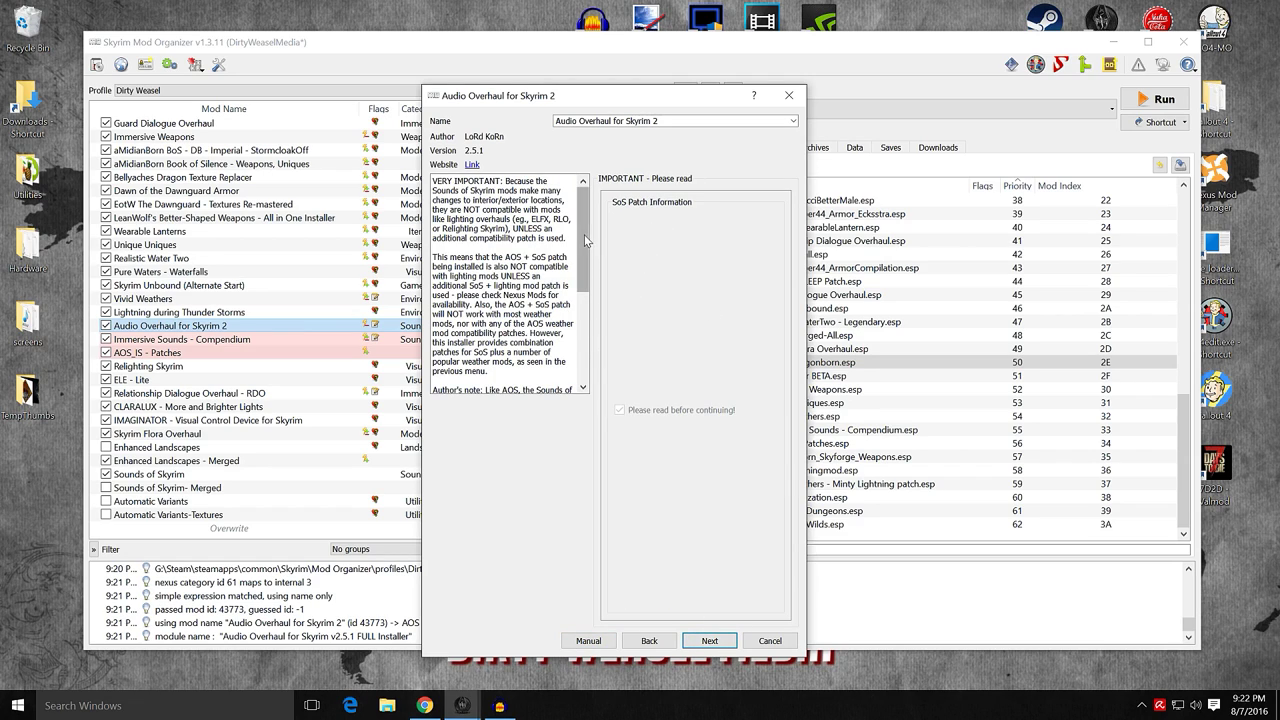
pyautogui.moveTo(577, 208)
pyautogui.mouseDown()
pyautogui.moveTo(583, 303)
pyautogui.moveTo(588, 207)
pyautogui.mouseUp()
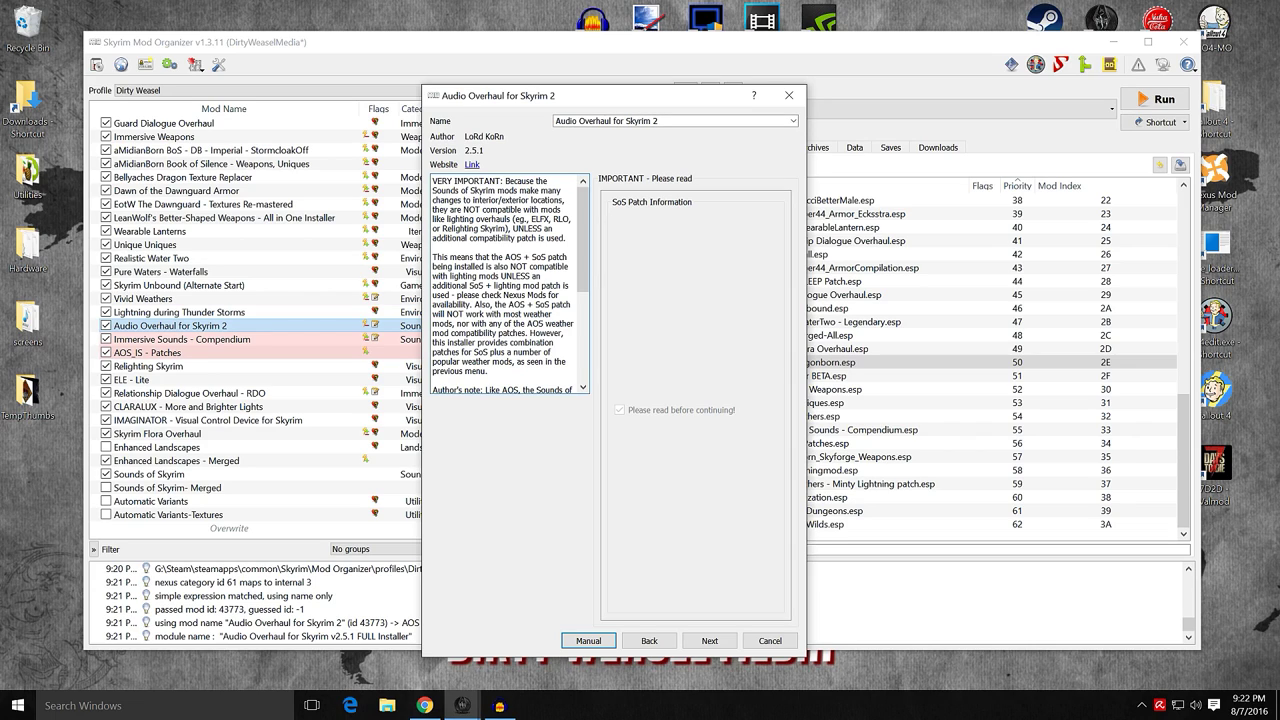
pyautogui.scroll(-3, 581, 251)
pyautogui.scroll(3, 581, 233)
pyautogui.scroll(-2, 583, 218)
pyautogui.moveTo(585, 224); pyautogui.dragTo(587, 240)
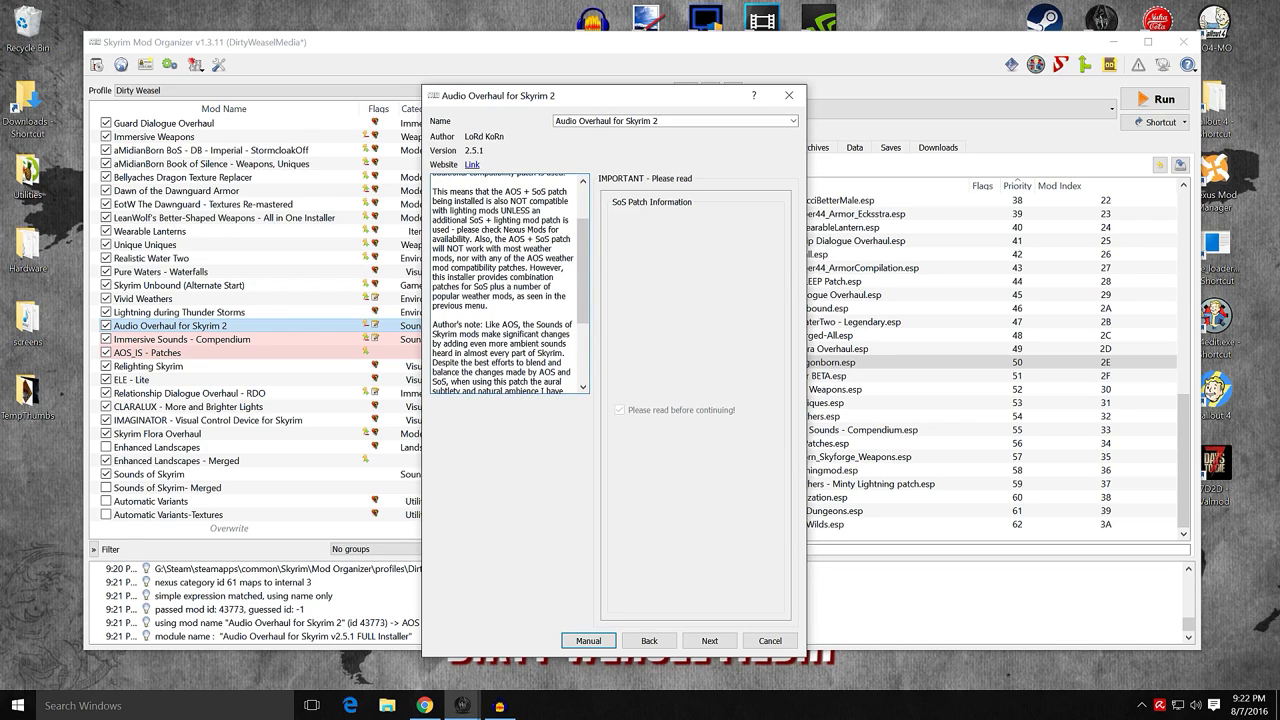
pyautogui.moveTo(583, 271); pyautogui.dragTo(583, 328)
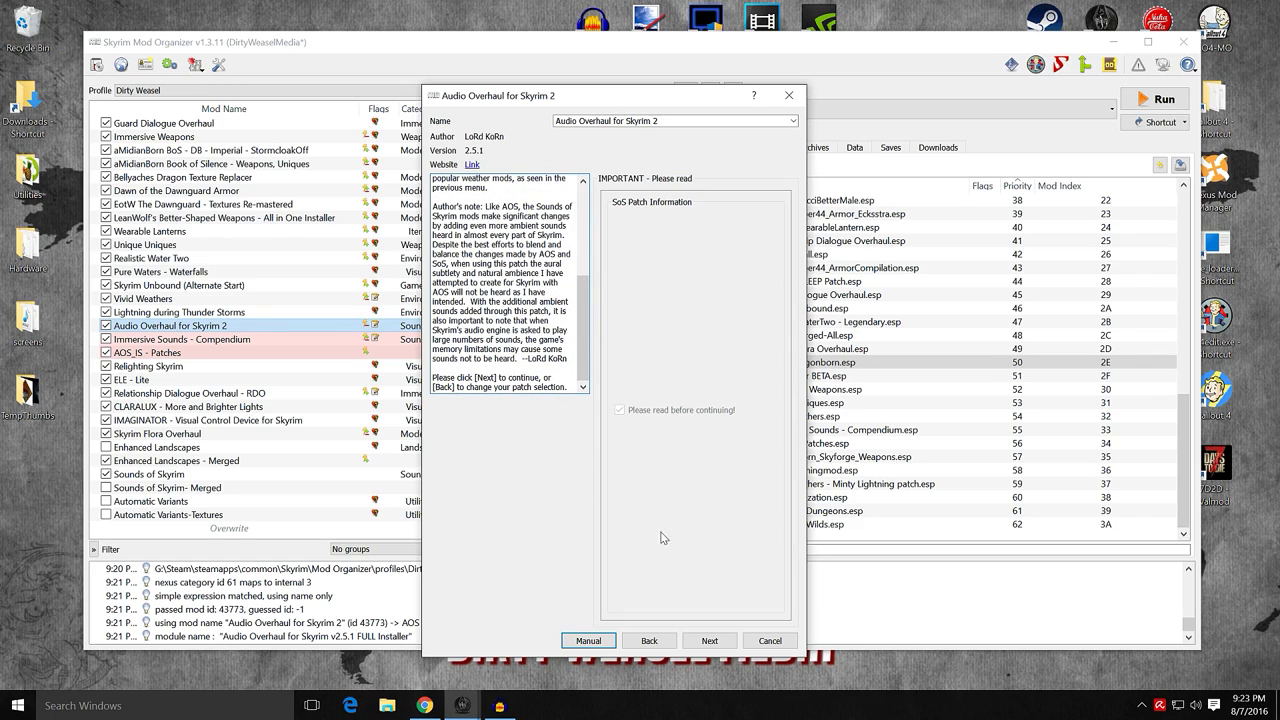
pyautogui.click(769, 641)
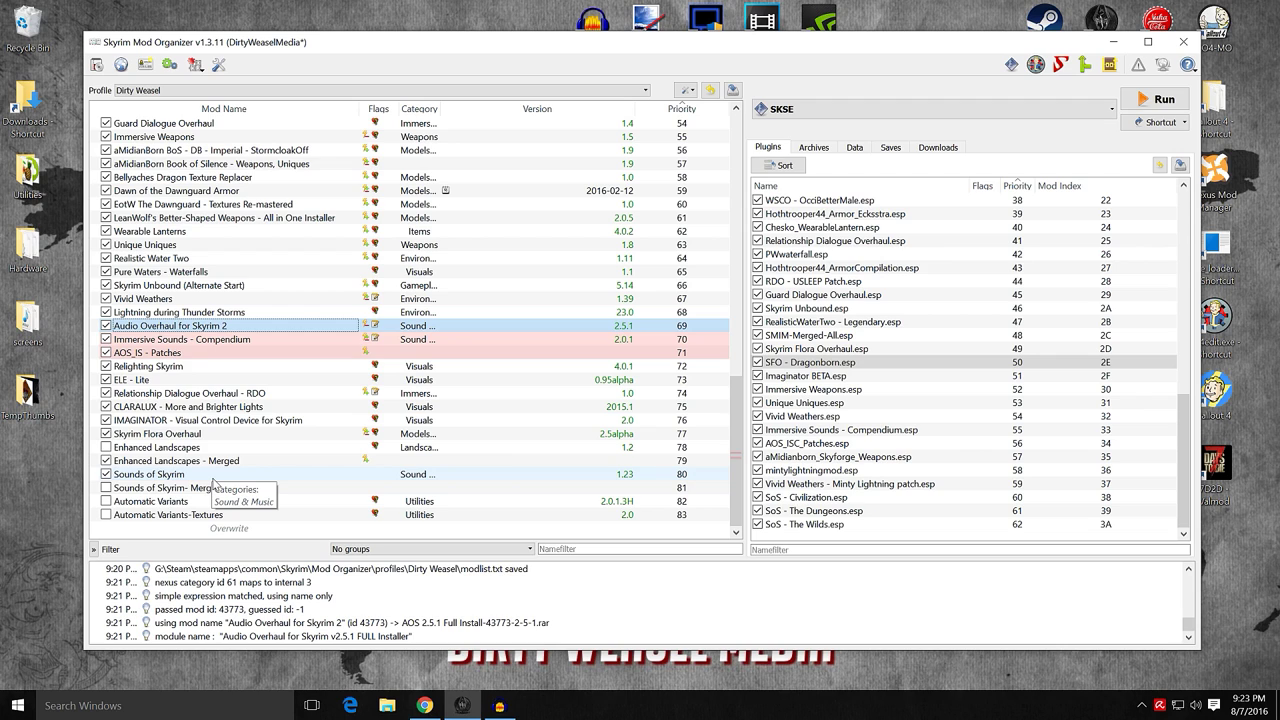
# - Enable the Sounds of Skyrim- Merged mod and disable the original Sounds of Skyrim mod
pyautogui.click(1084, 64)
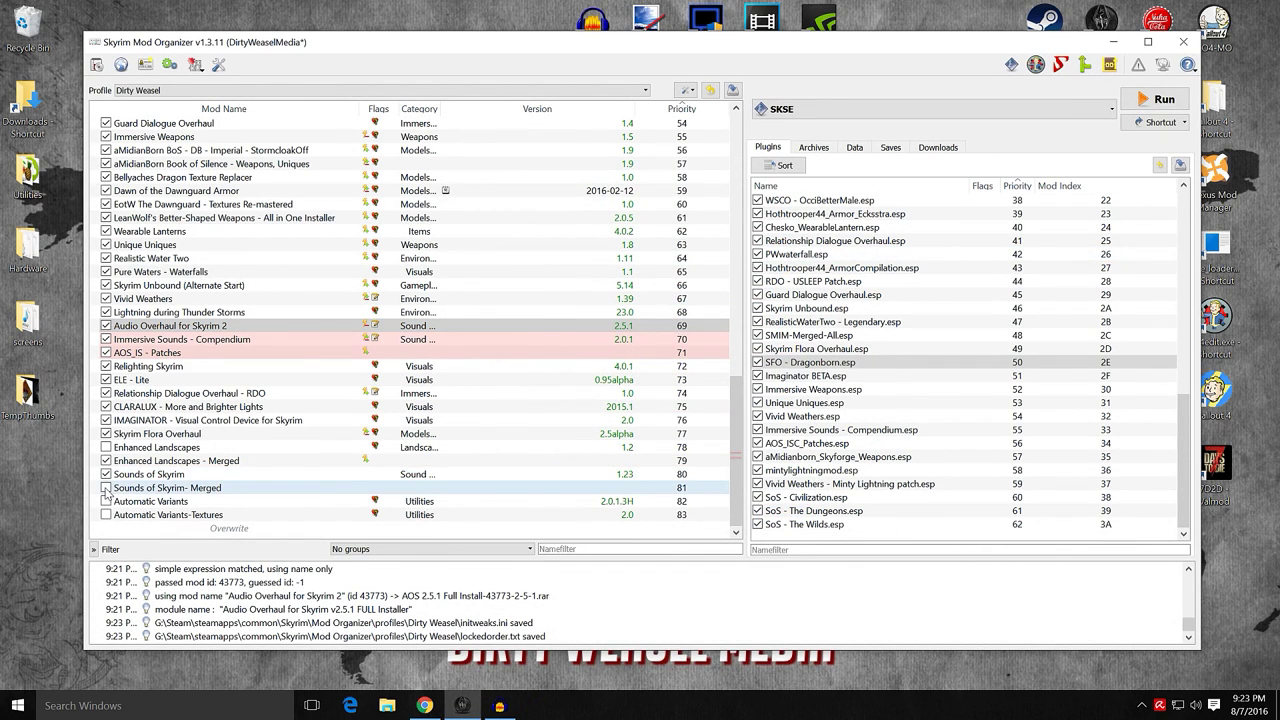
pyautogui.click(105, 488)
pyautogui.click(105, 474)
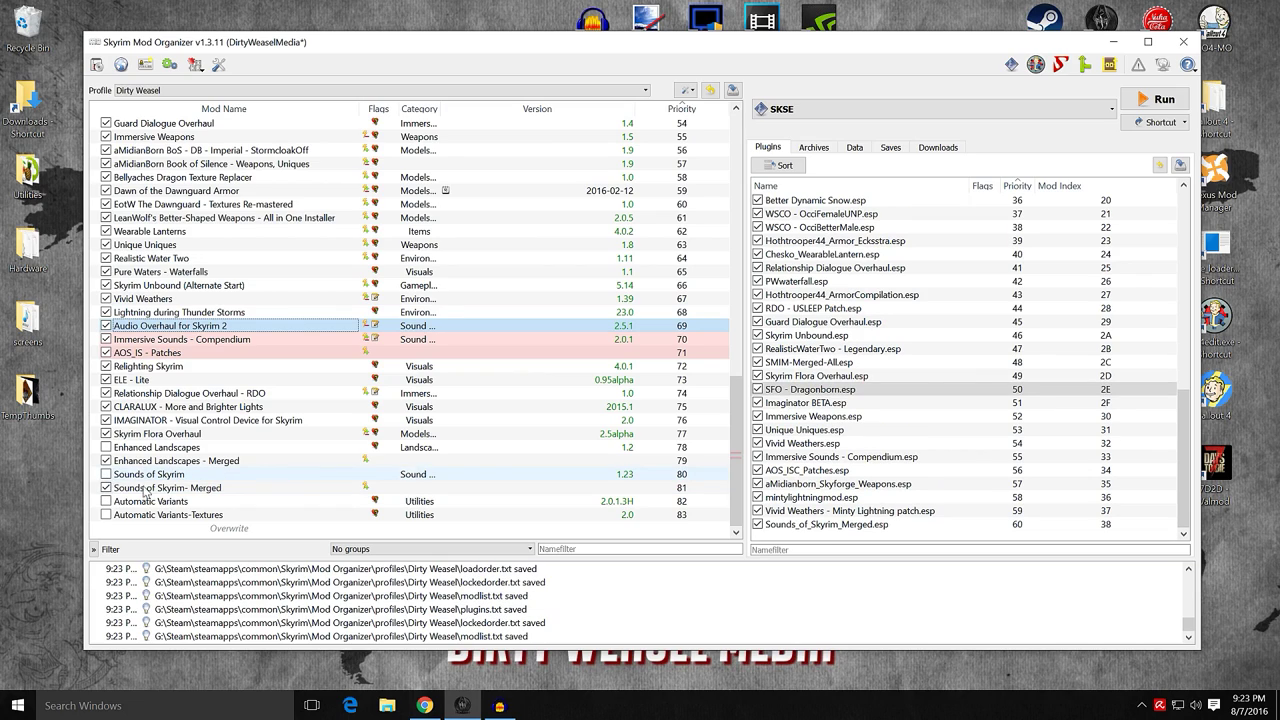
# - Move Sounds of Skyrim- Merged directly after Audio Overhaul for Skyrim 2 in the mod list
pyautogui.click(314, 489)
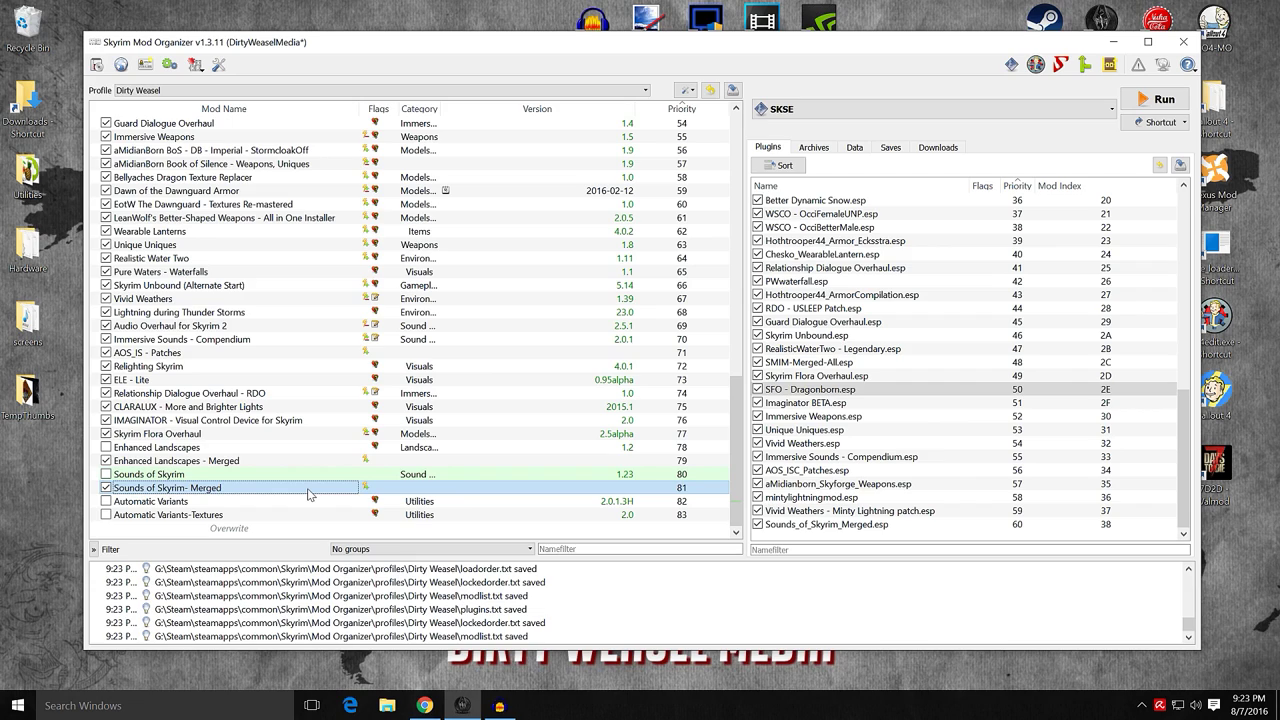
pyautogui.click(310, 493)
pyautogui.press('Escape')
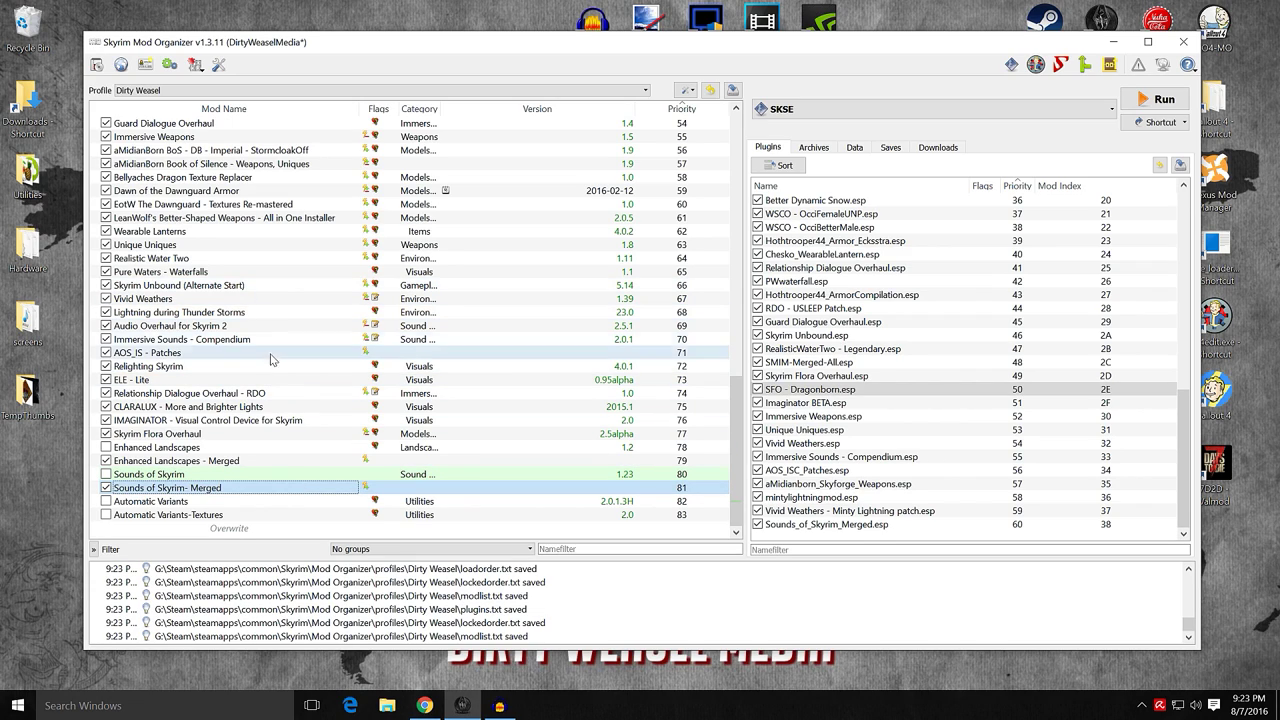
pyautogui.moveTo(302, 491); pyautogui.dragTo(316, 336)
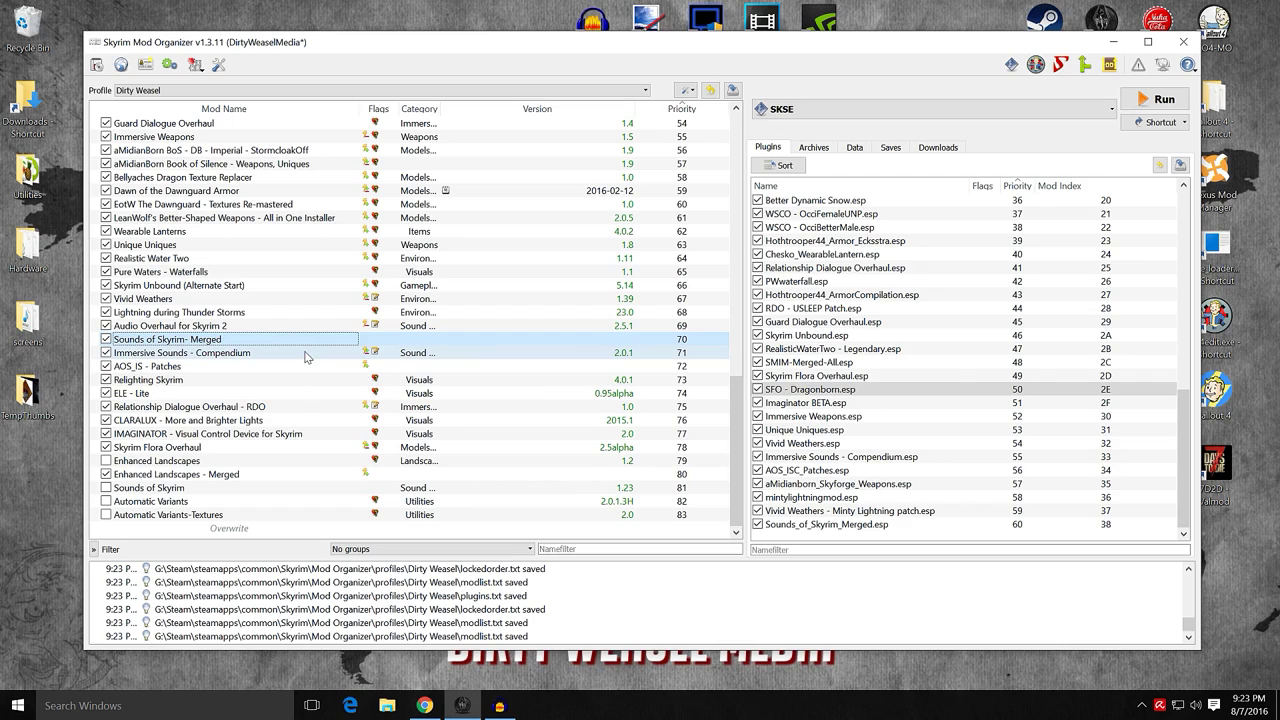
pyautogui.click(303, 355)
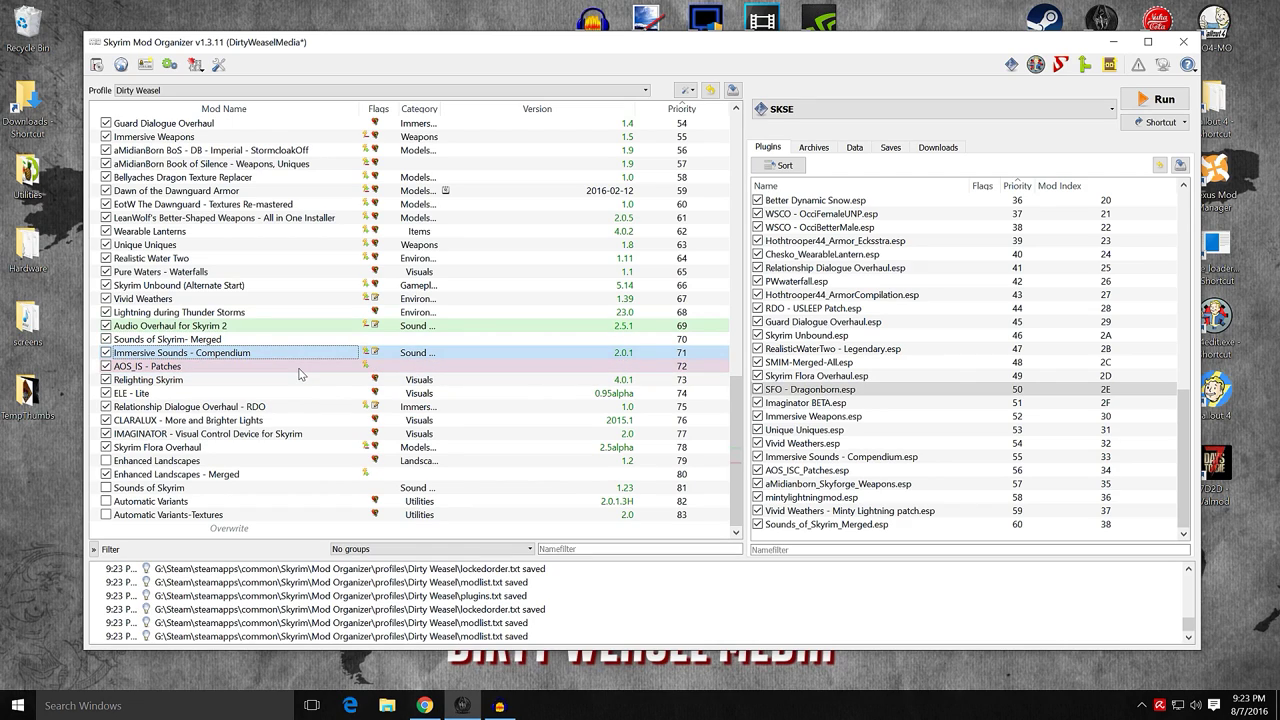
pyautogui.click(300, 356)
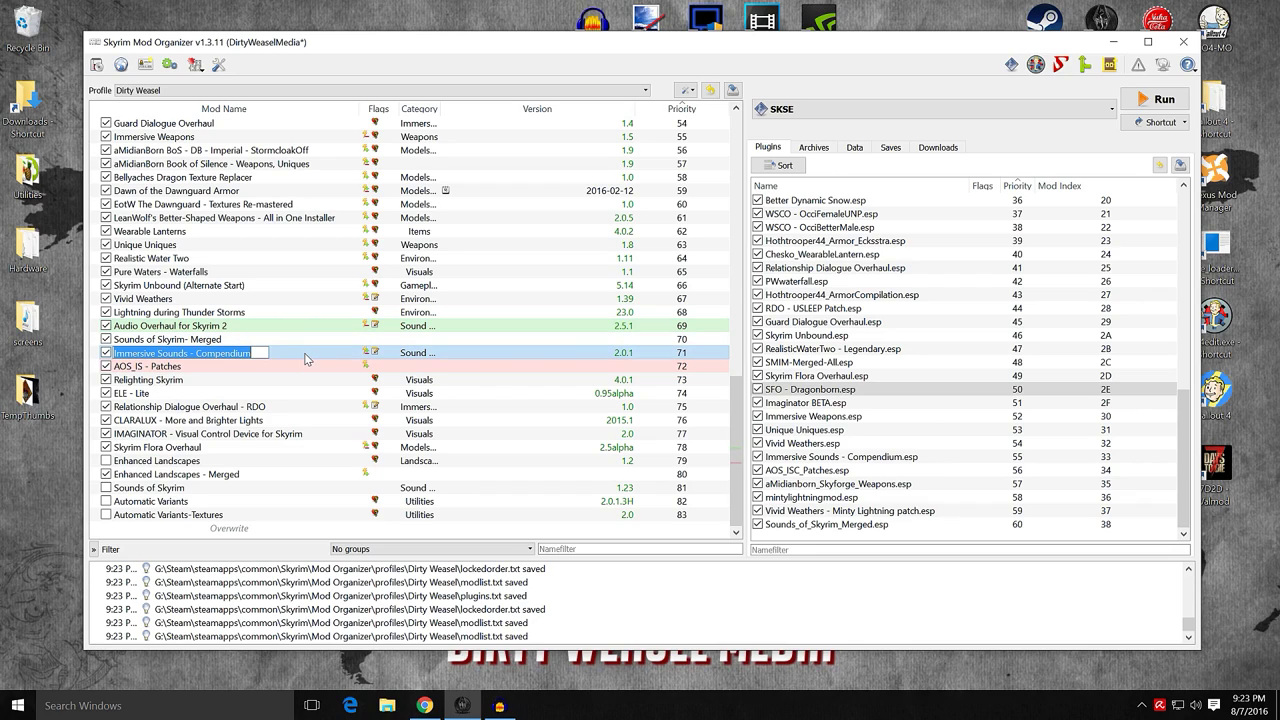
pyautogui.press('Escape')
pyautogui.press('Tab')
# - Move Sounds_of_Skyrim_Merged.esp directly before AOS.esp in the load order
pyautogui.click(824, 527)
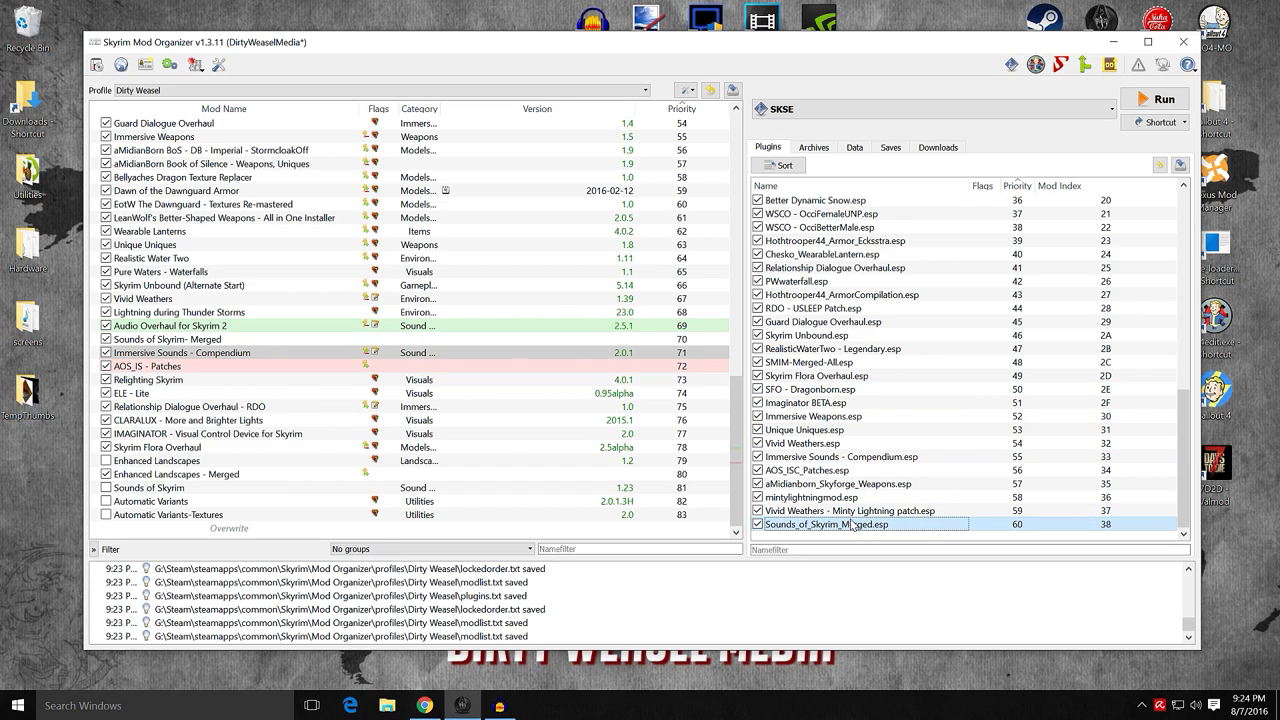
pyautogui.moveTo(855, 522); pyautogui.dragTo(891, 320)
pyautogui.scroll(3, 891, 320)
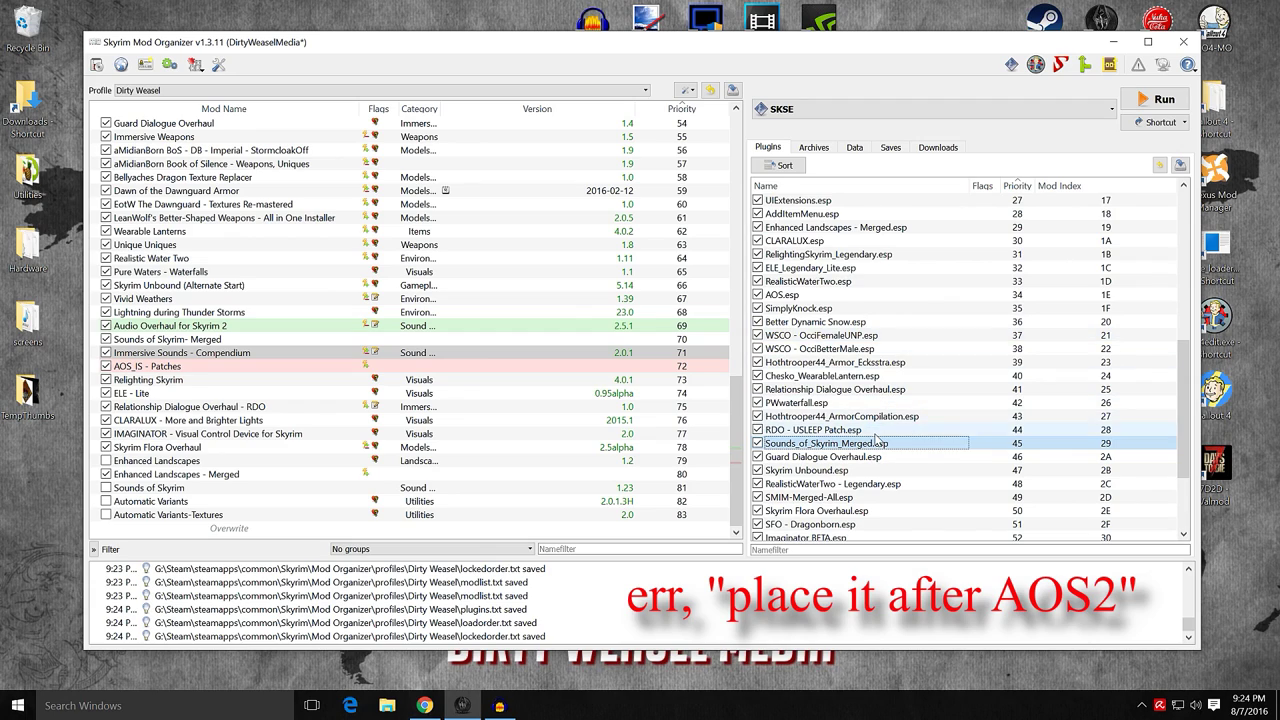
pyautogui.moveTo(878, 450); pyautogui.dragTo(886, 288)
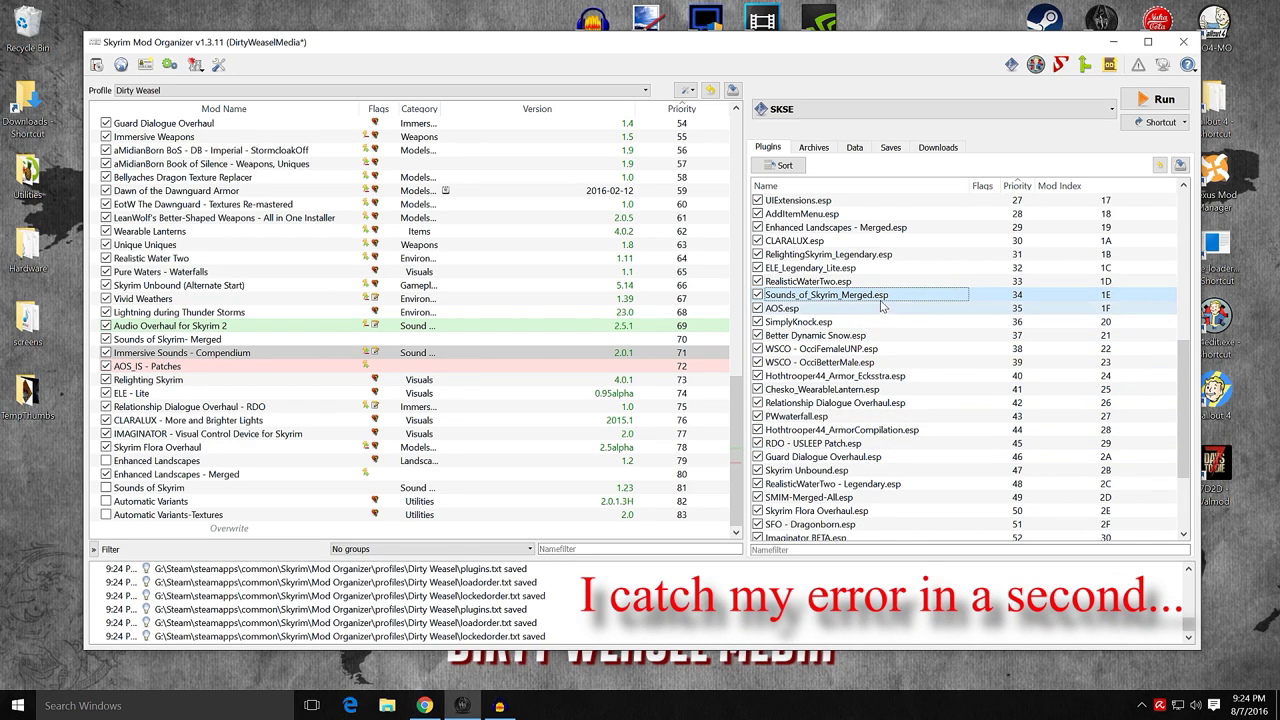
# - Sort the plugins with LOOT, apply the new order and return to the load order in Mod Organizer
pyautogui.click(1109, 64)
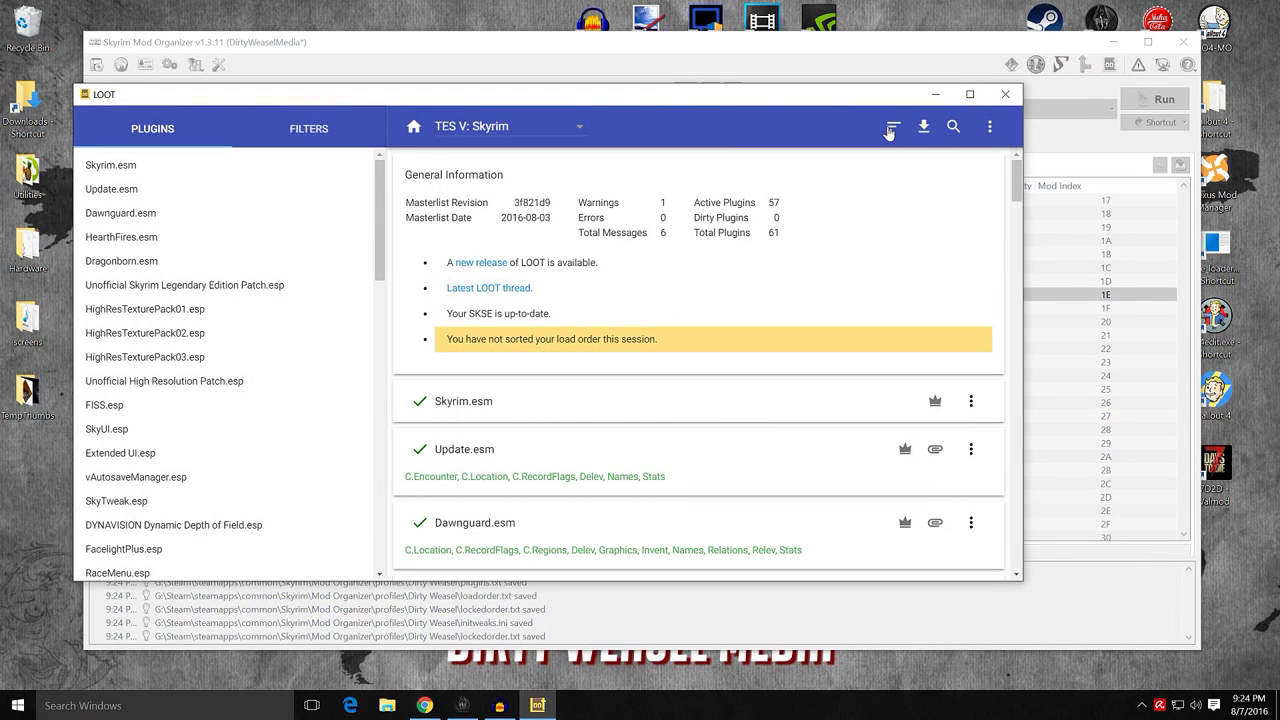
pyautogui.click(889, 130)
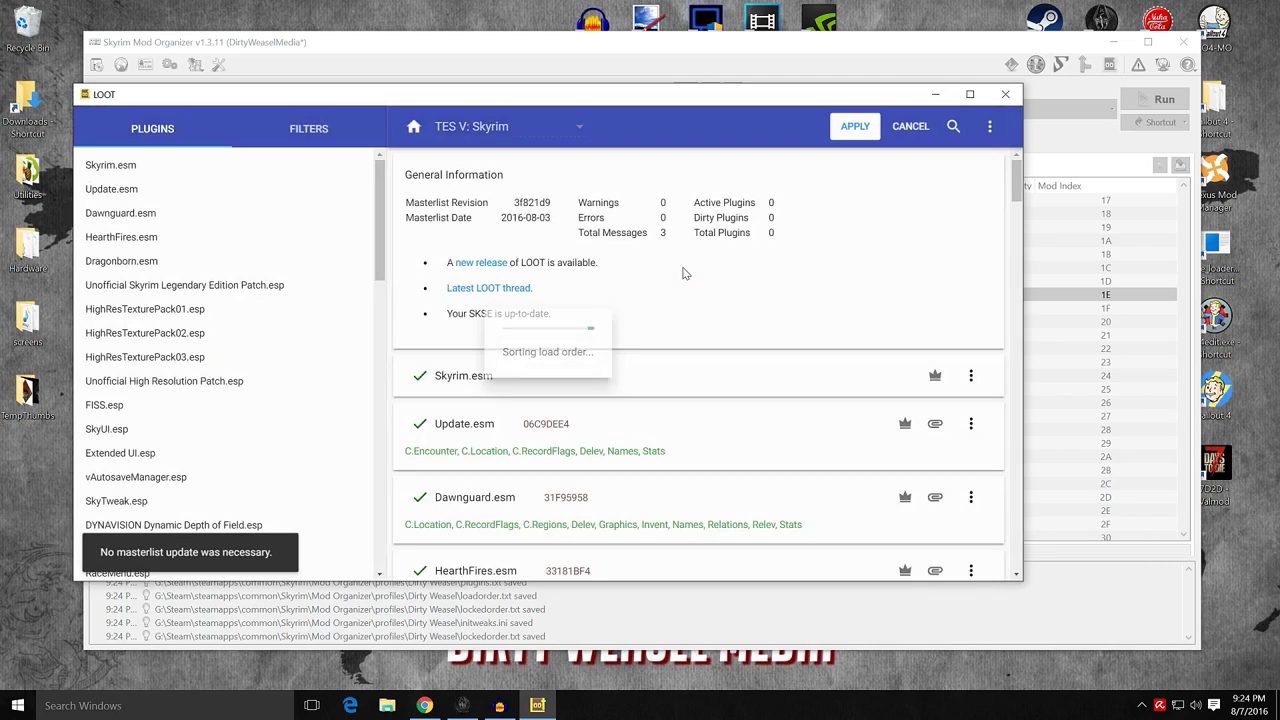
pyautogui.click(850, 124)
pyautogui.click(1005, 94)
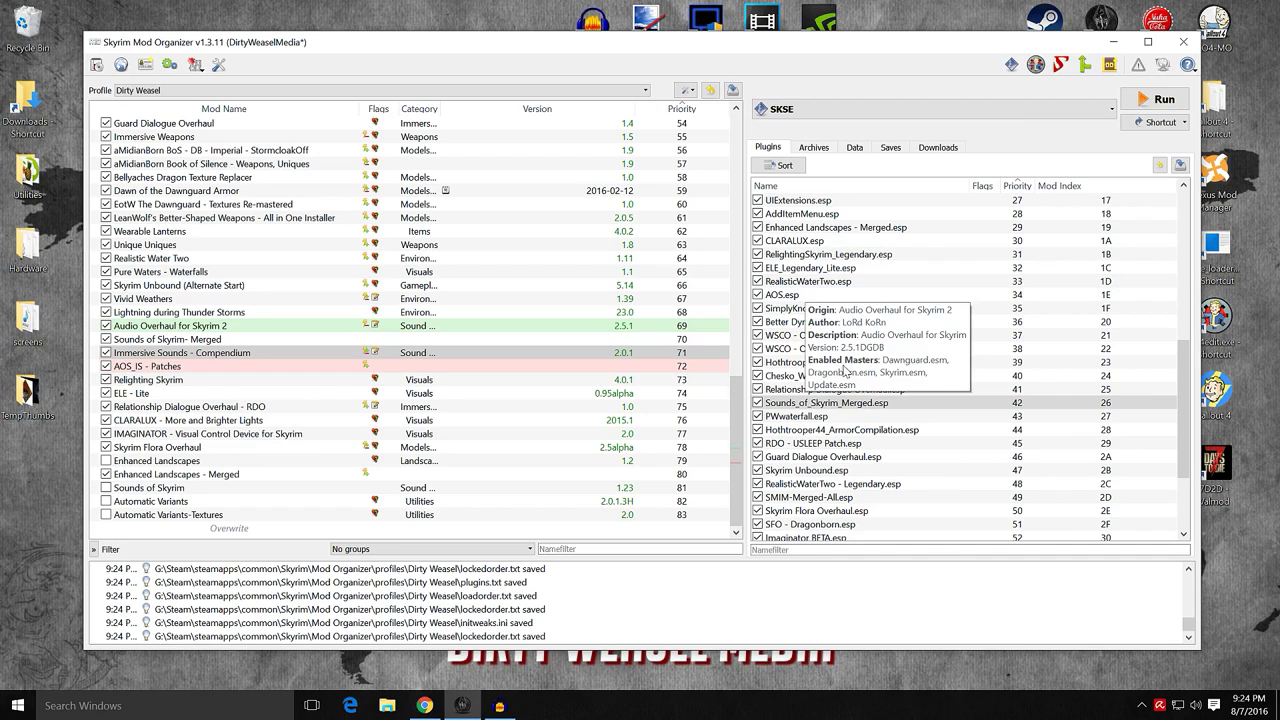
pyautogui.moveTo(813, 300)
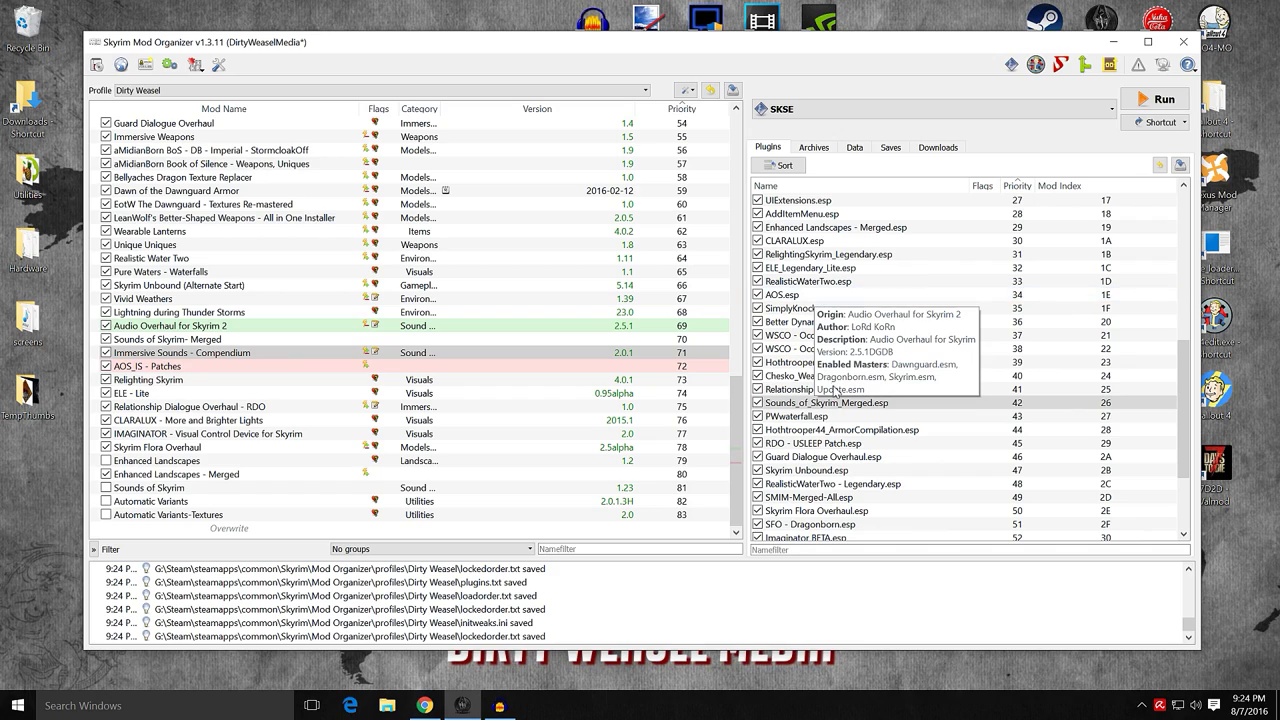
# - Launch TES5Edit from Mod Organizer and load the preselected active plugins
pyautogui.moveTo(845, 313)
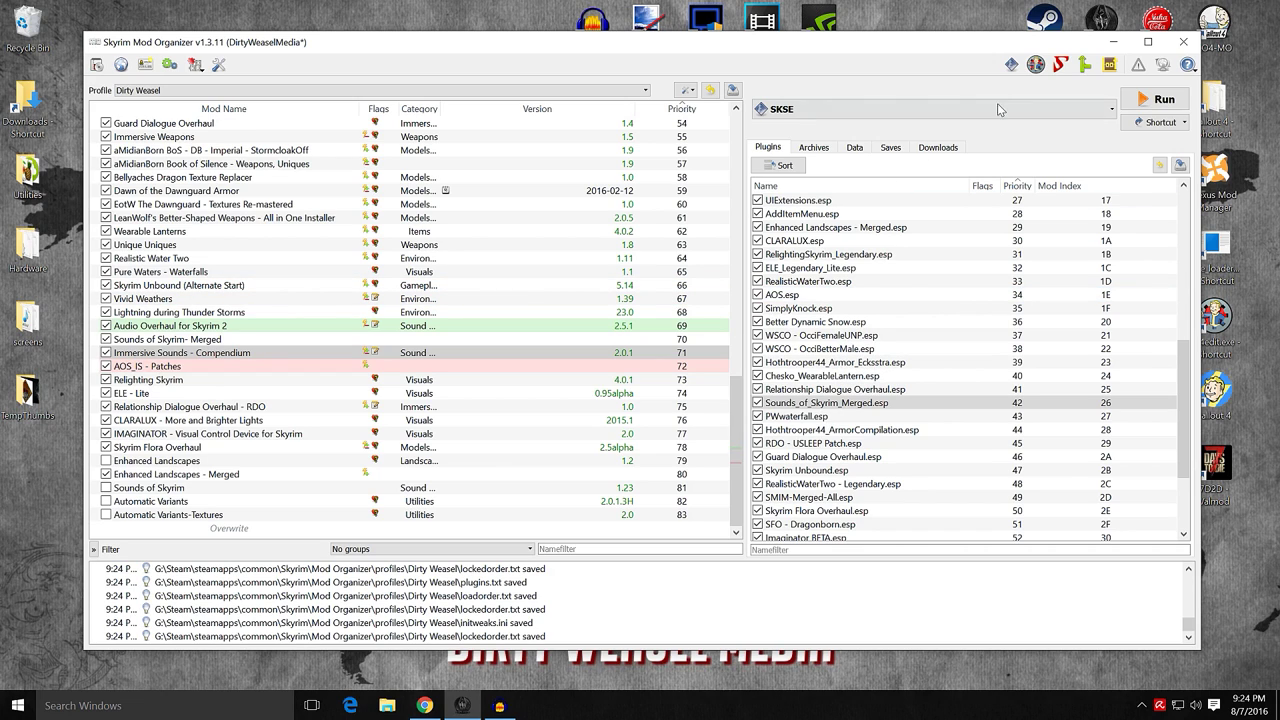
pyautogui.click(1036, 66)
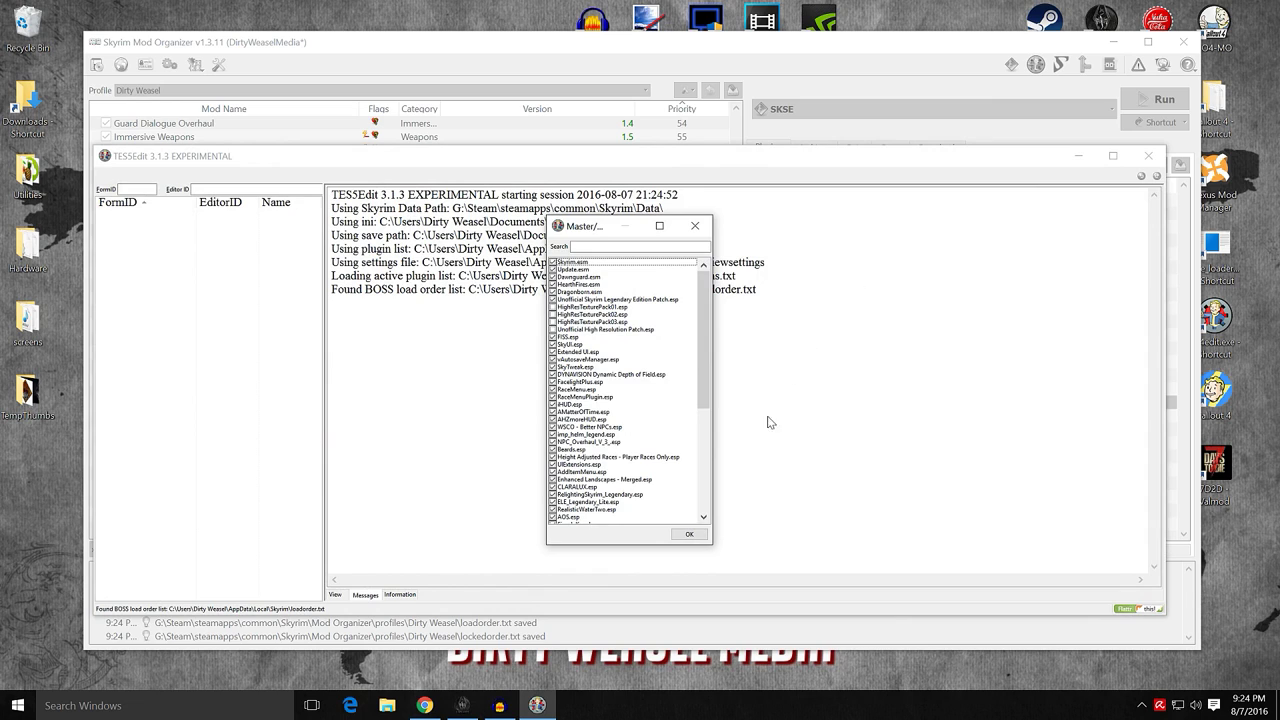
pyautogui.click(688, 534)
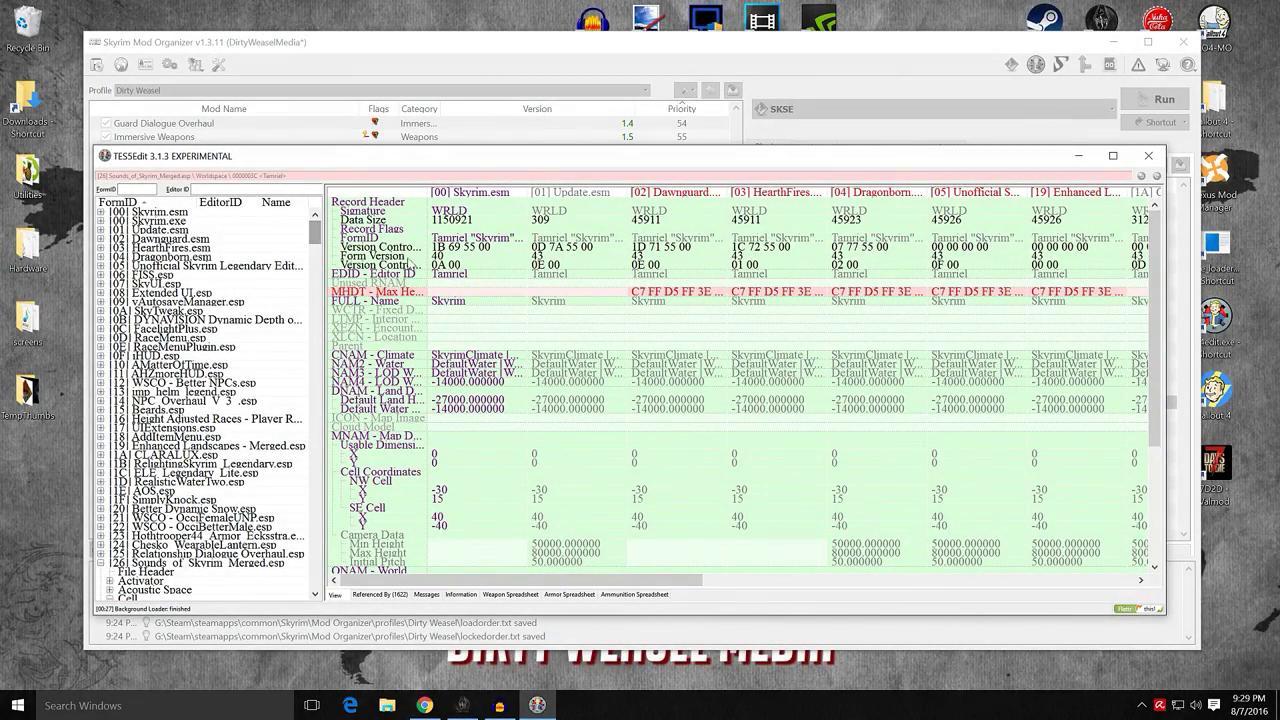
# - Inspect several interior cell records under Block 0 of Sounds_of_Skyrim_Merged.esp for lighting conflicts with ELE and Relighting Skyrim
pyautogui.scroll(-8, 320, 235)
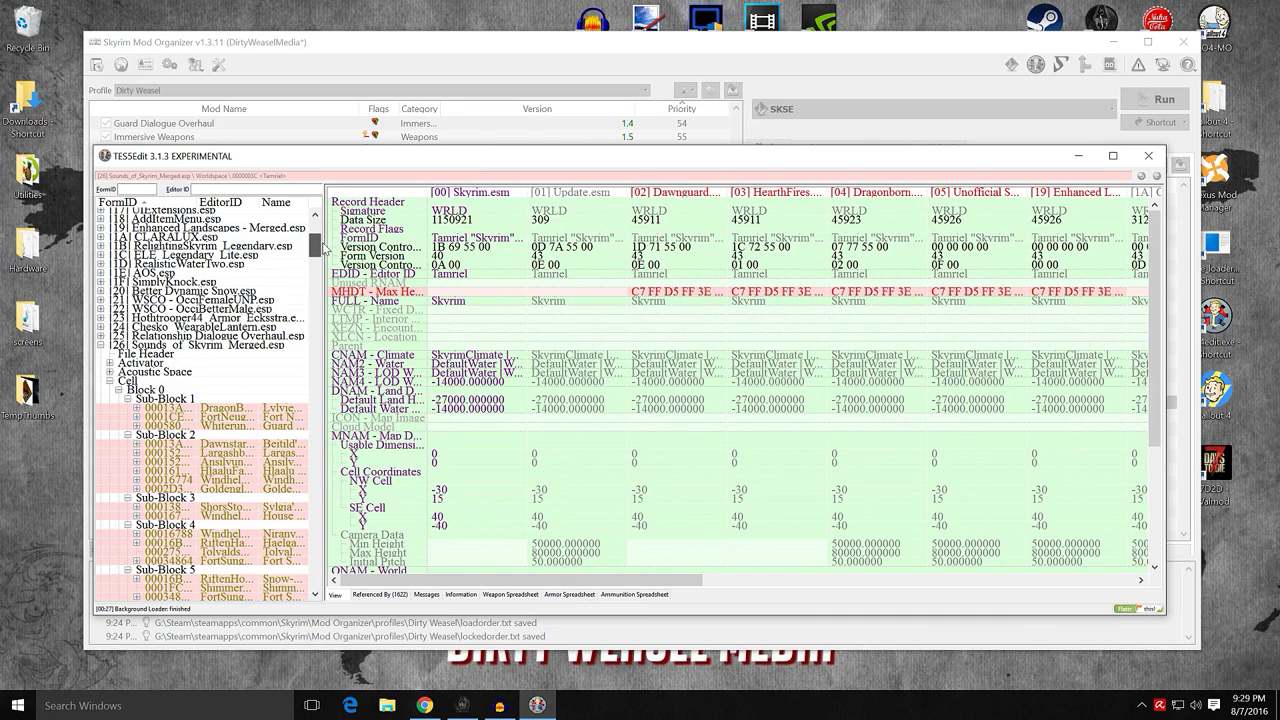
pyautogui.click(180, 390)
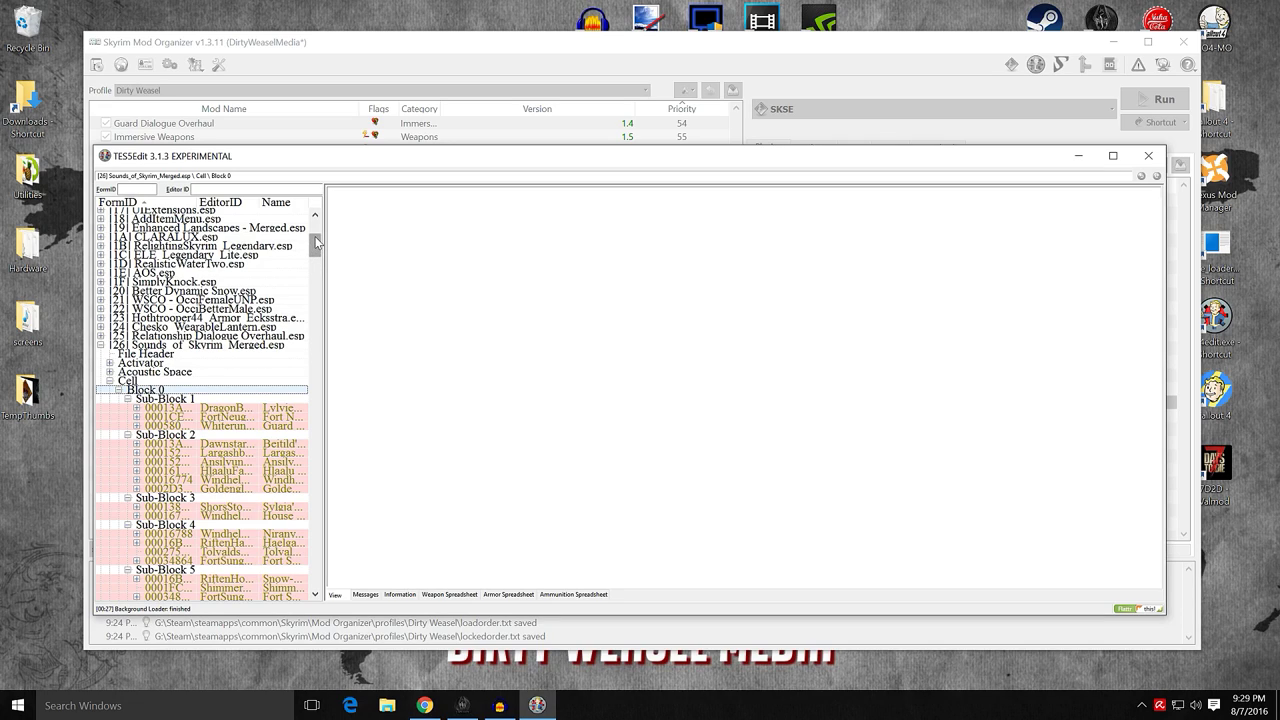
pyautogui.moveTo(315, 247); pyautogui.dragTo(315, 257)
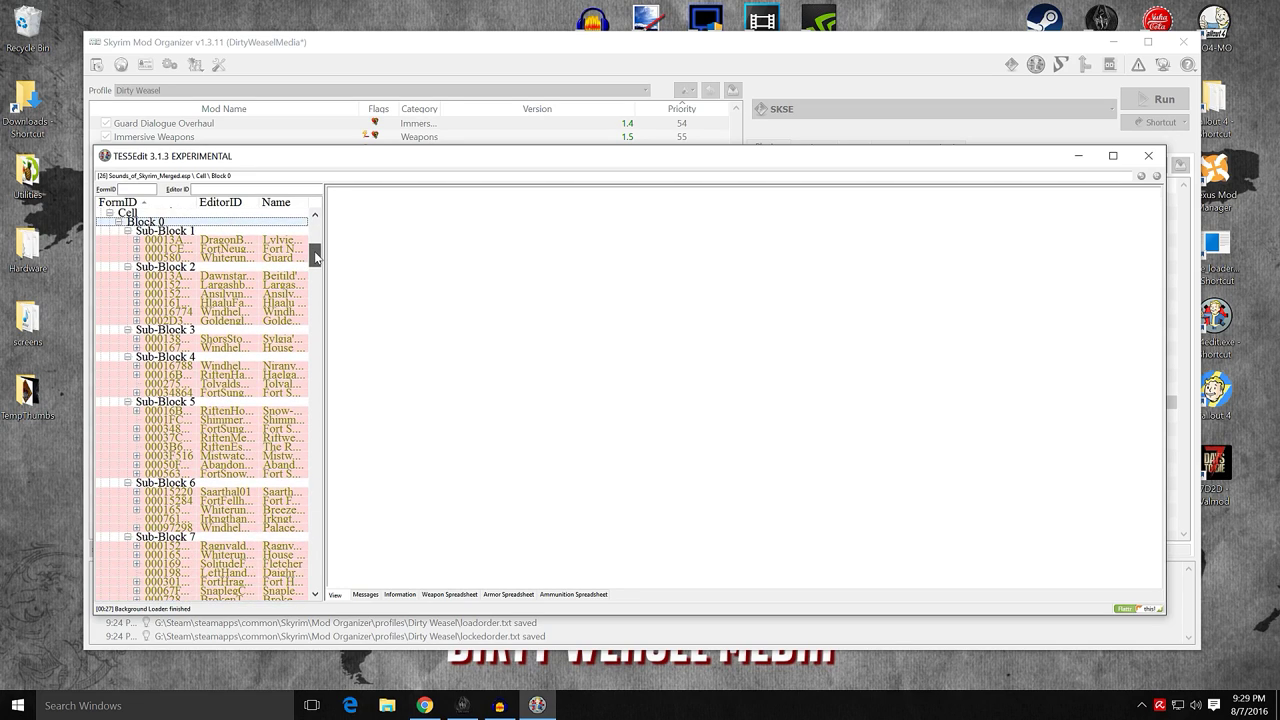
pyautogui.click(220, 240)
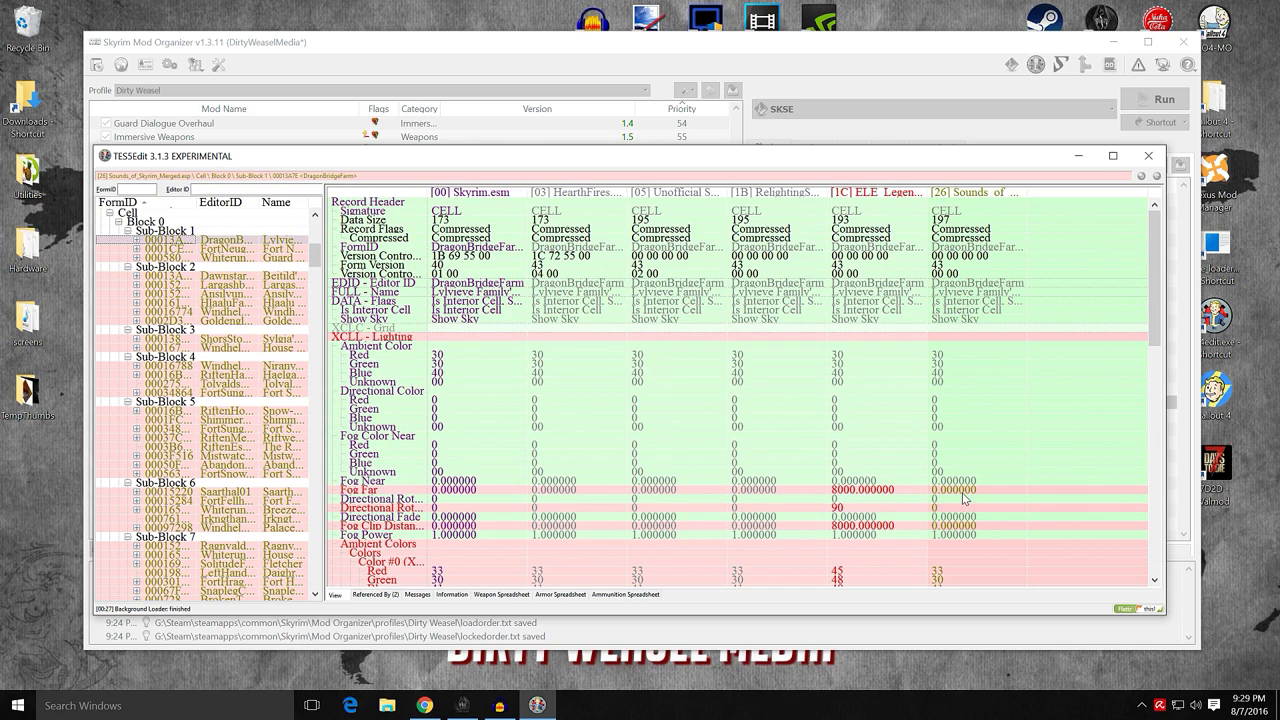
pyautogui.click(241, 304)
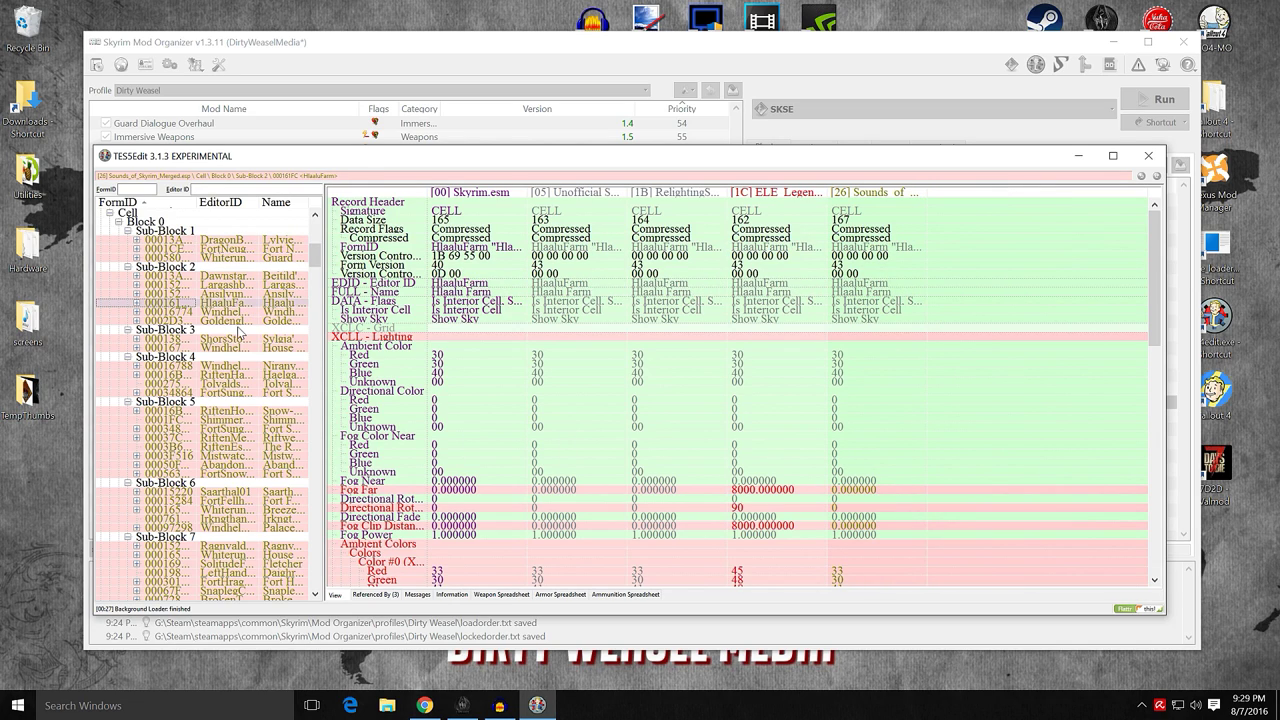
pyautogui.click(240, 347)
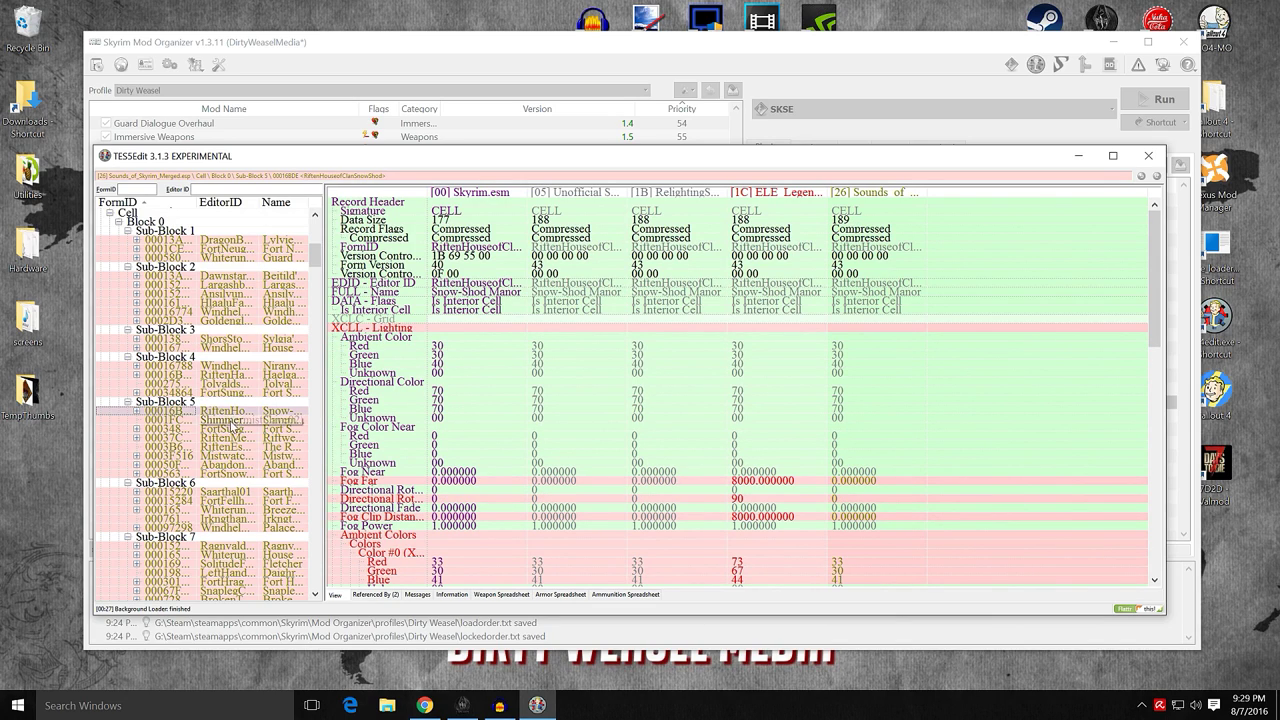
pyautogui.click(231, 447)
pyautogui.click(228, 465)
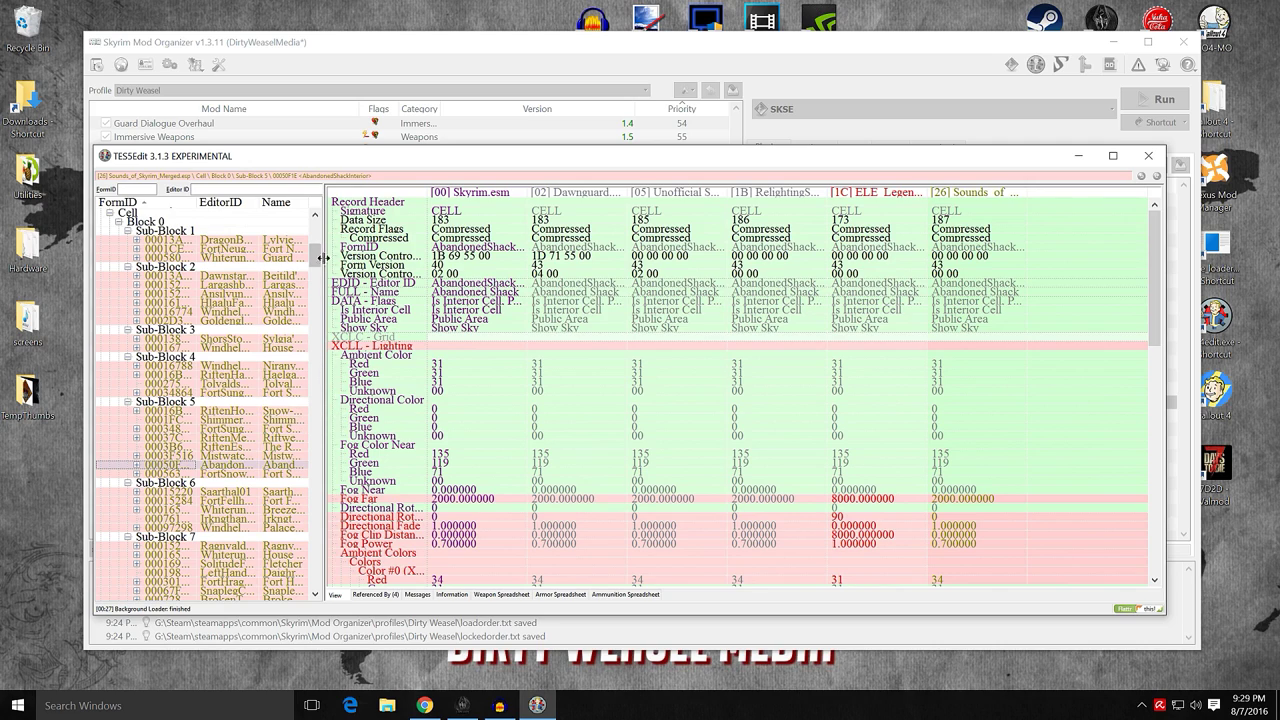
# - Look through the remaining cell and worldspace records of Sounds_of_Skyrim_Merged.esp for further conflicts
pyautogui.scroll(1, 319, 260)
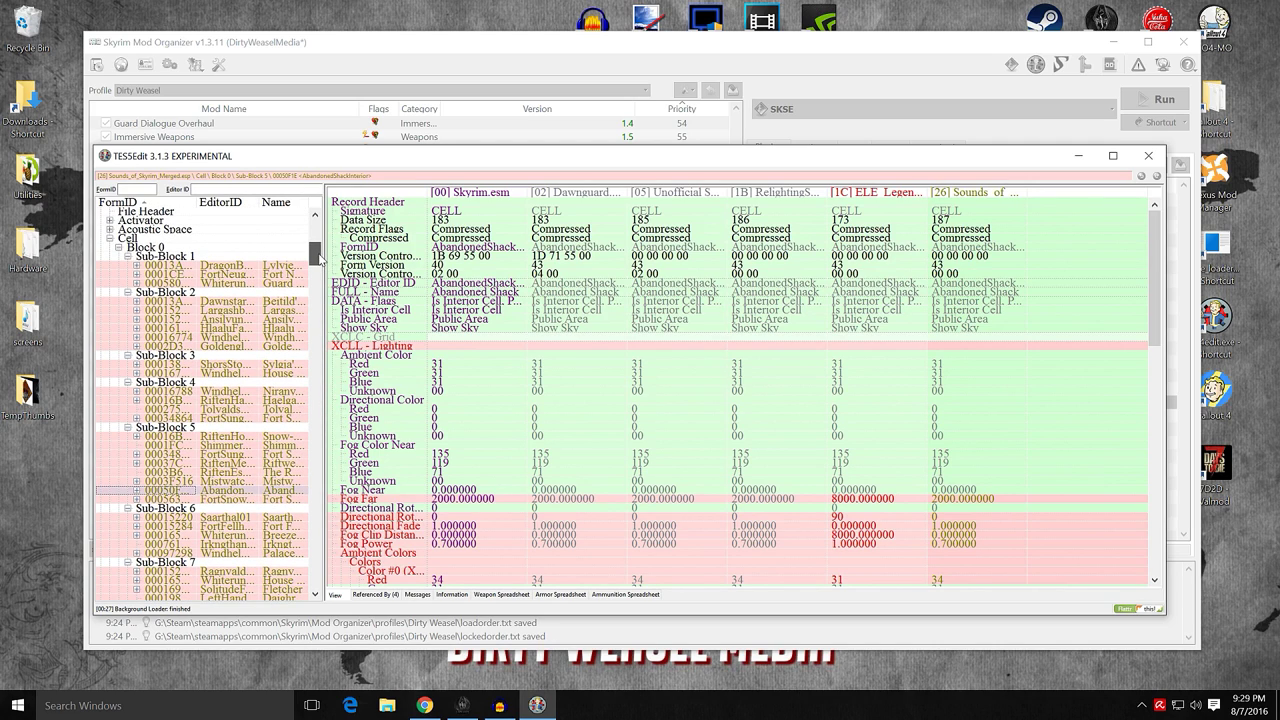
pyautogui.moveTo(319, 258); pyautogui.dragTo(331, 574)
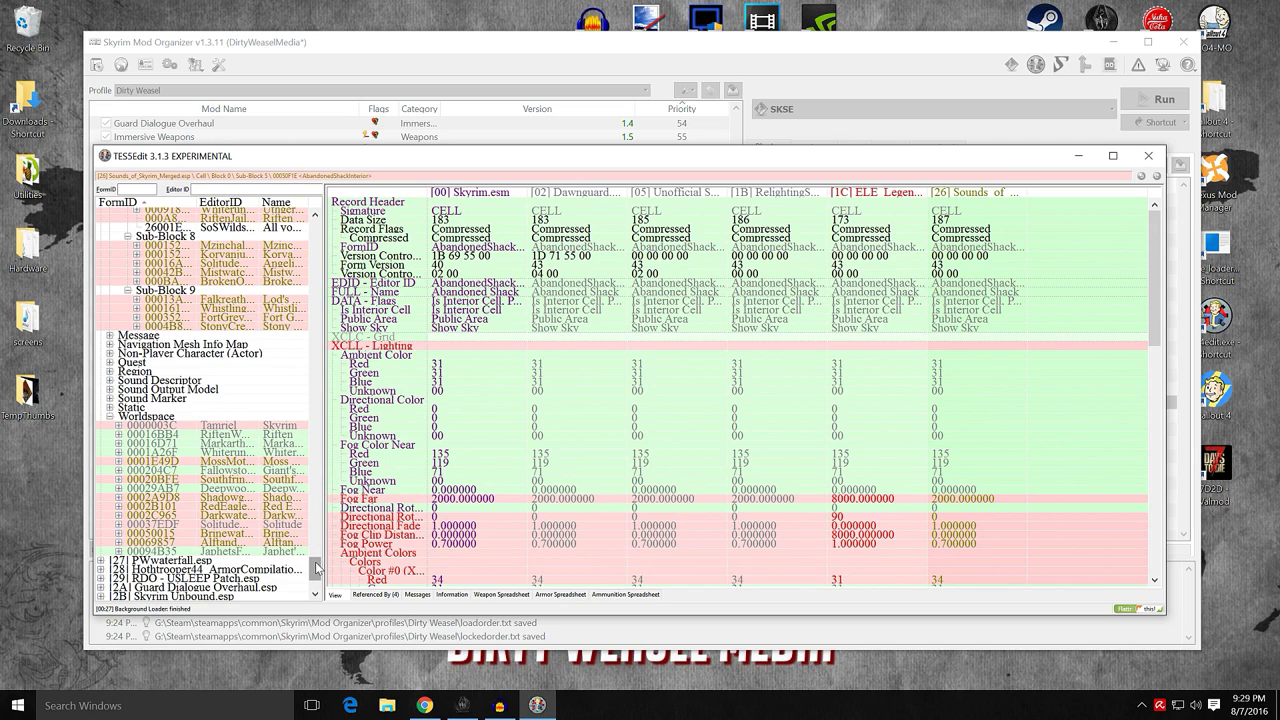
pyautogui.moveTo(318, 568); pyautogui.dragTo(320, 550)
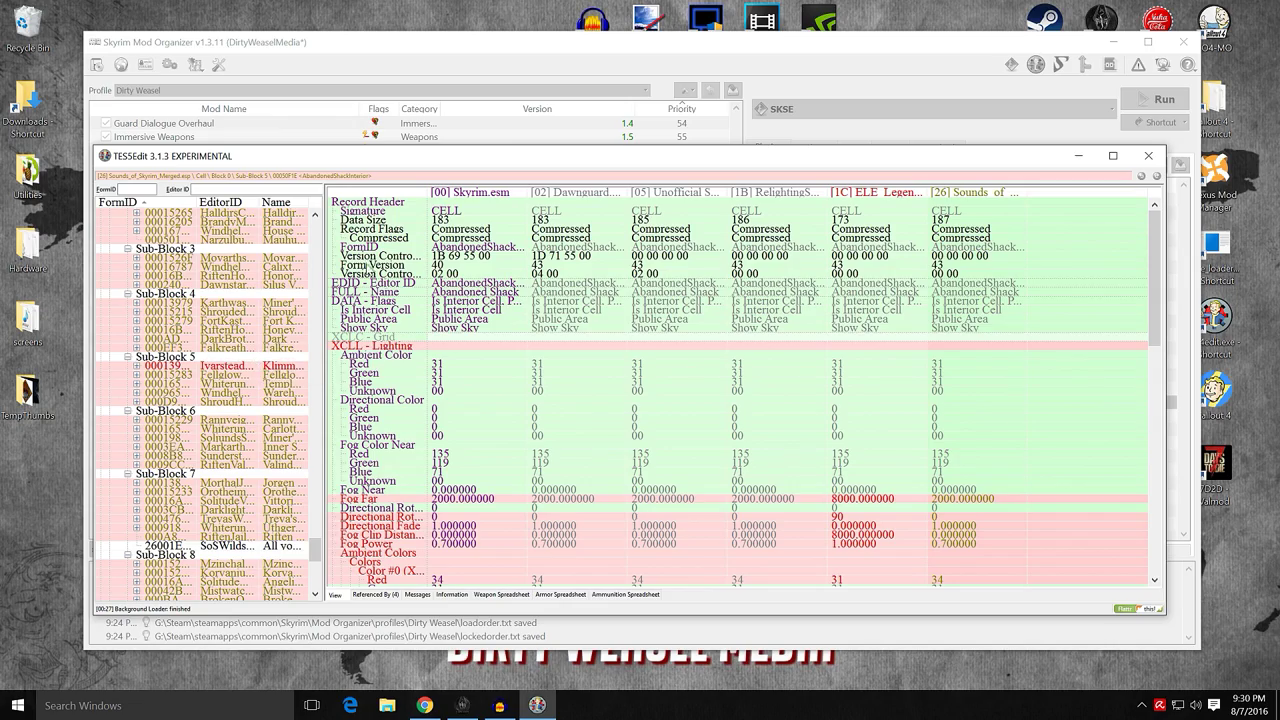
pyautogui.moveTo(314, 546); pyautogui.dragTo(325, 283)
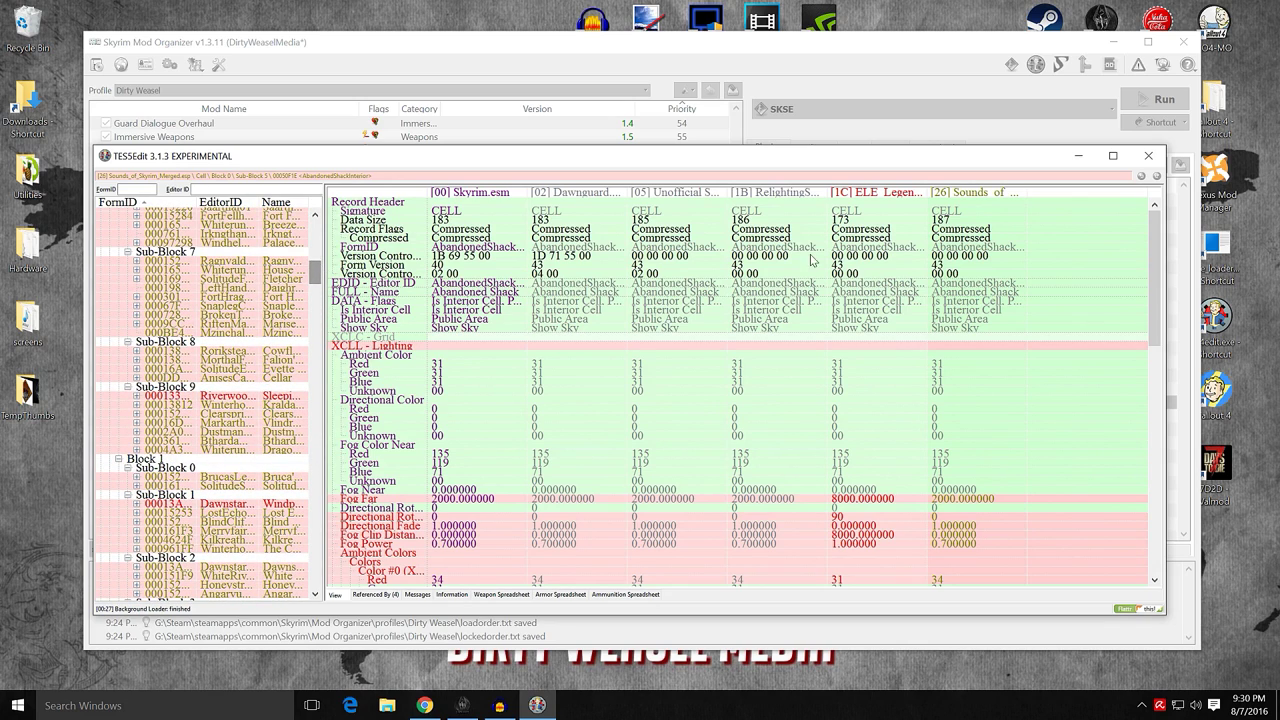
pyautogui.moveTo(317, 271); pyautogui.dragTo(320, 278)
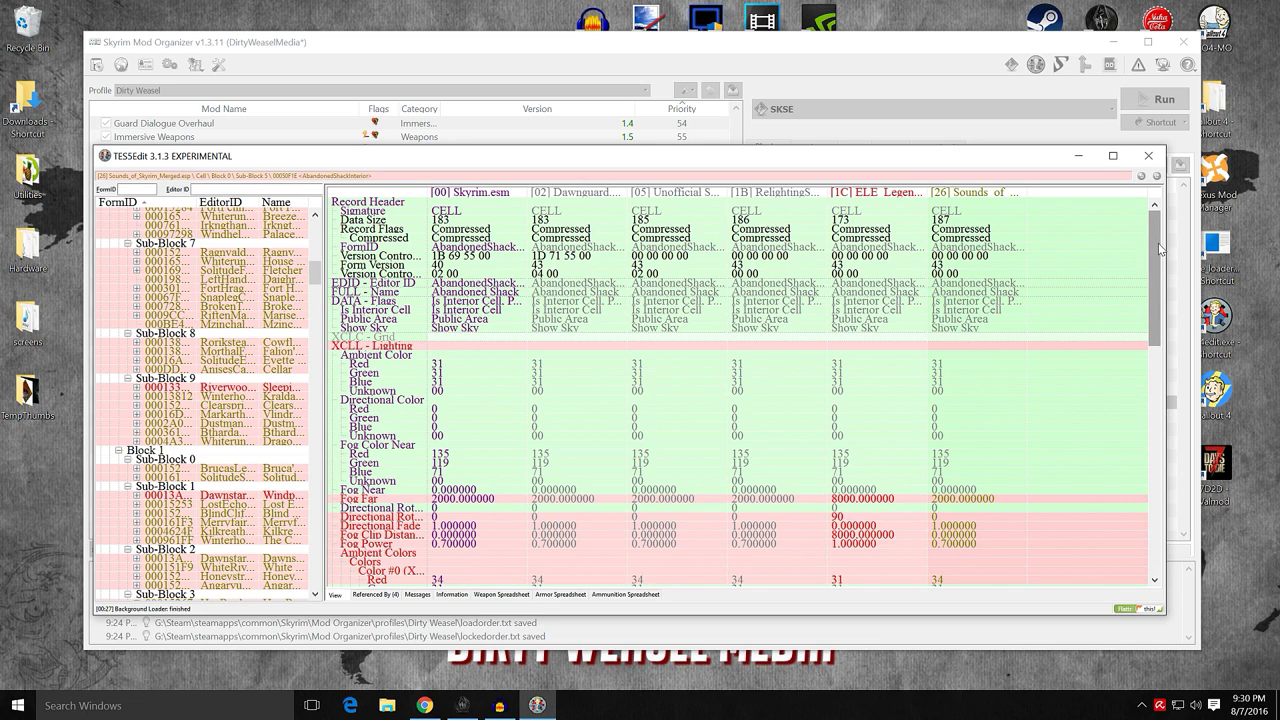
pyautogui.scroll(-2, 1160, 250)
pyautogui.scroll(2, 1165, 245)
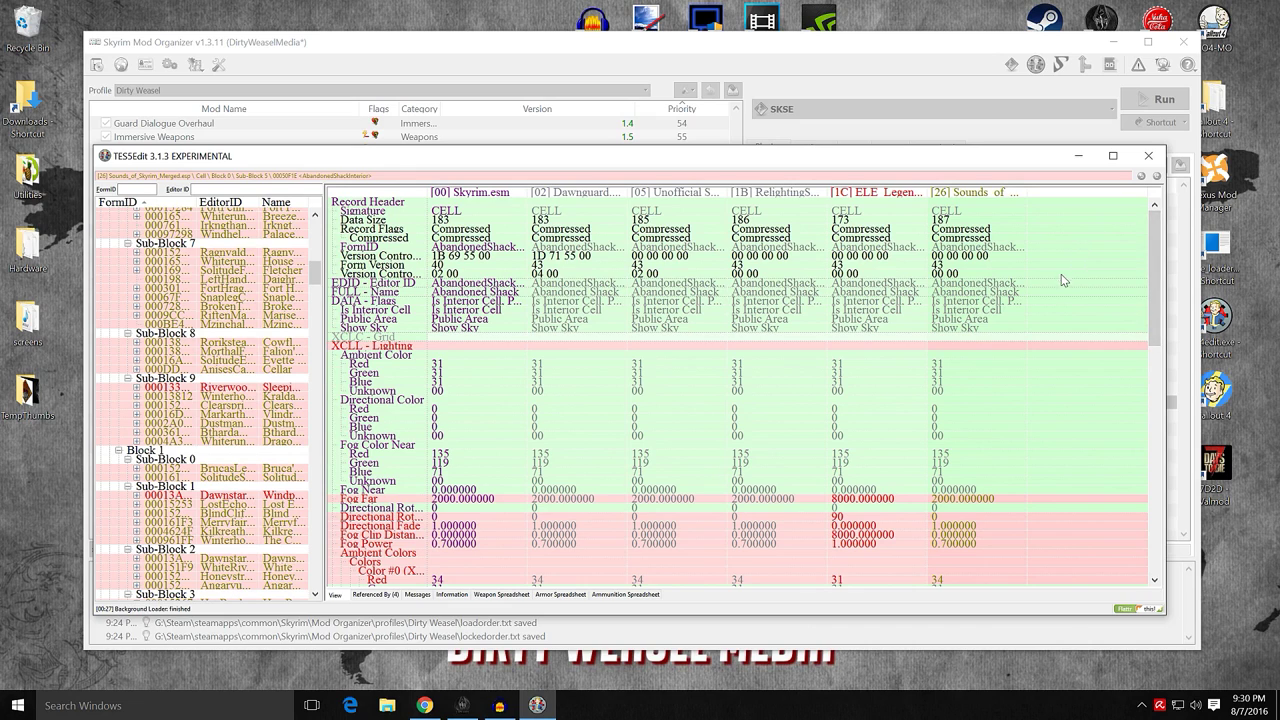
# - Close TES5Edit and check the contents of the Overwrite folder in Mod Organizer
pyautogui.click(1149, 158)
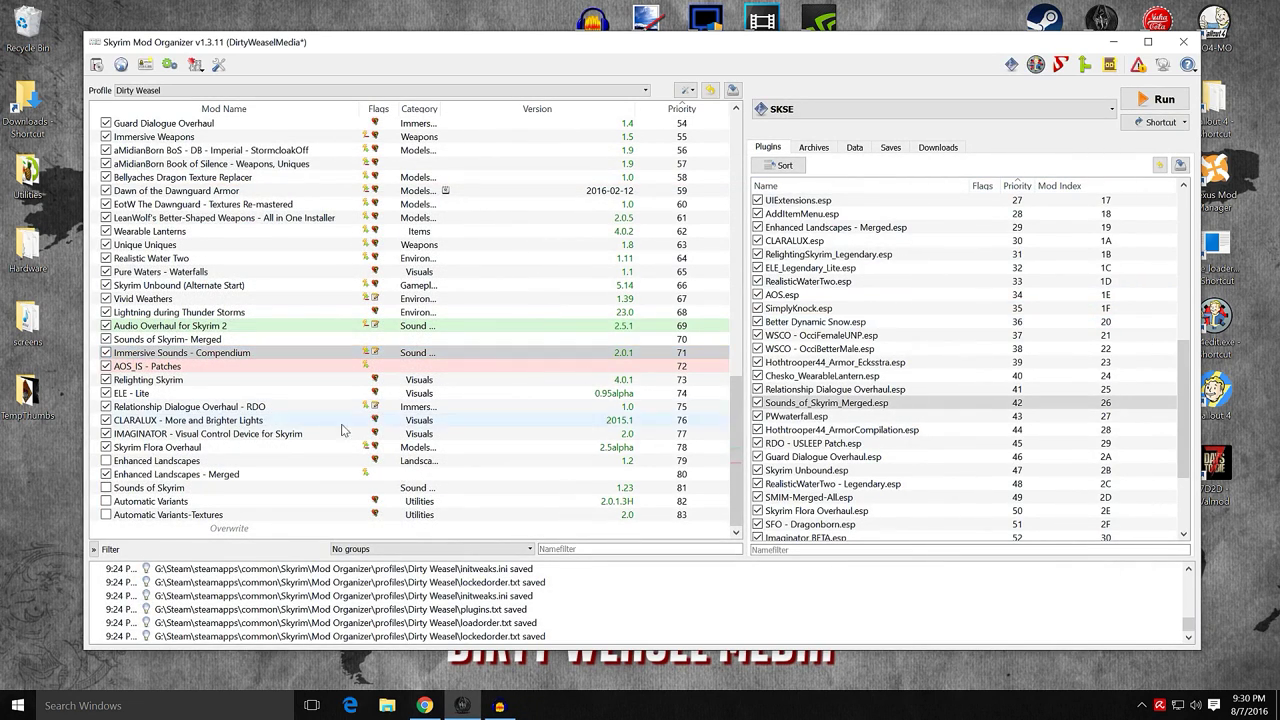
pyautogui.doubleClick(255, 530)
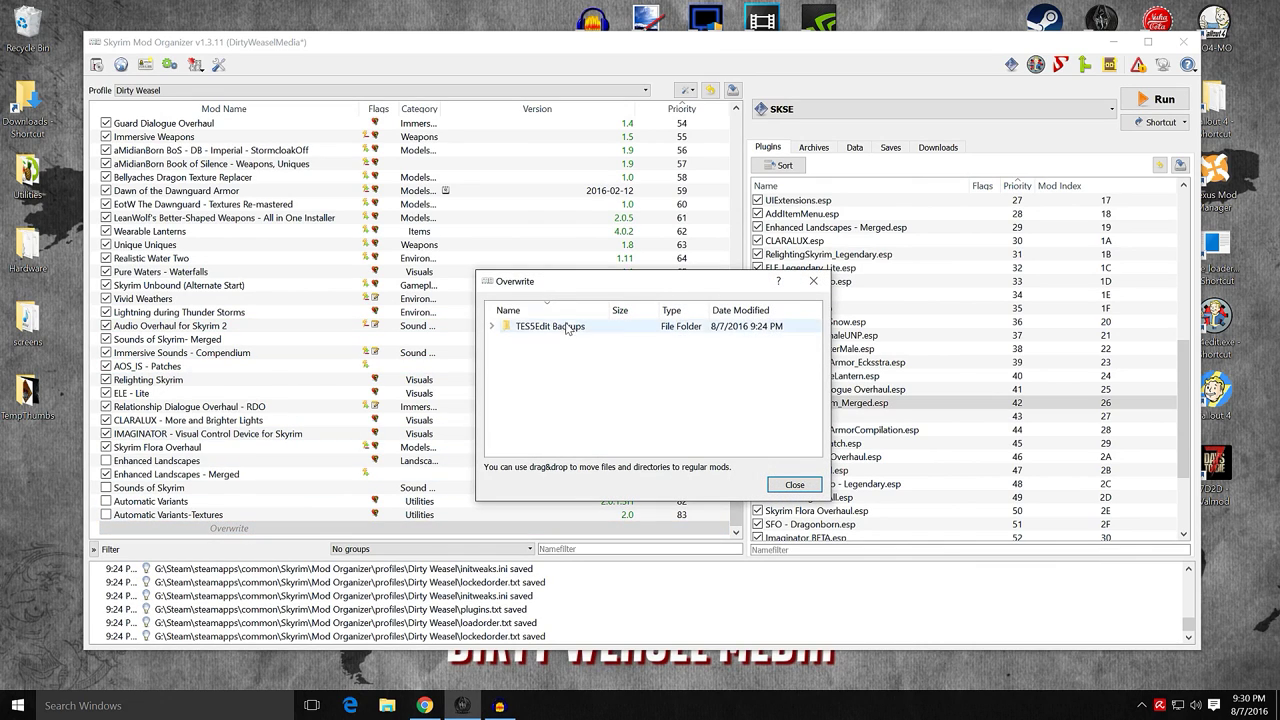
pyautogui.click(803, 483)
# - Compare the load order positions of Sounds_of_Skyrim_Merged.esp, AOS.esp, RelightingSkyrim_Legendary.esp and ELE_Legendary_Lite.esp
pyautogui.click(957, 404)
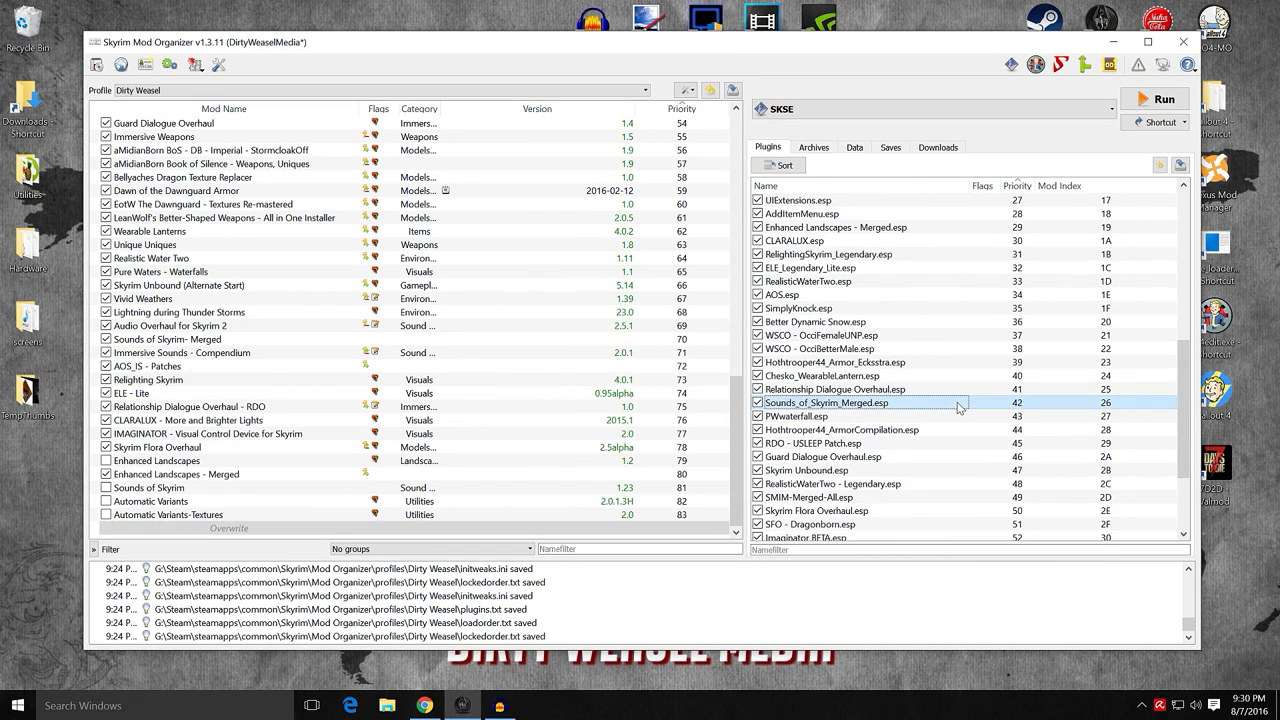
pyautogui.moveTo(953, 405)
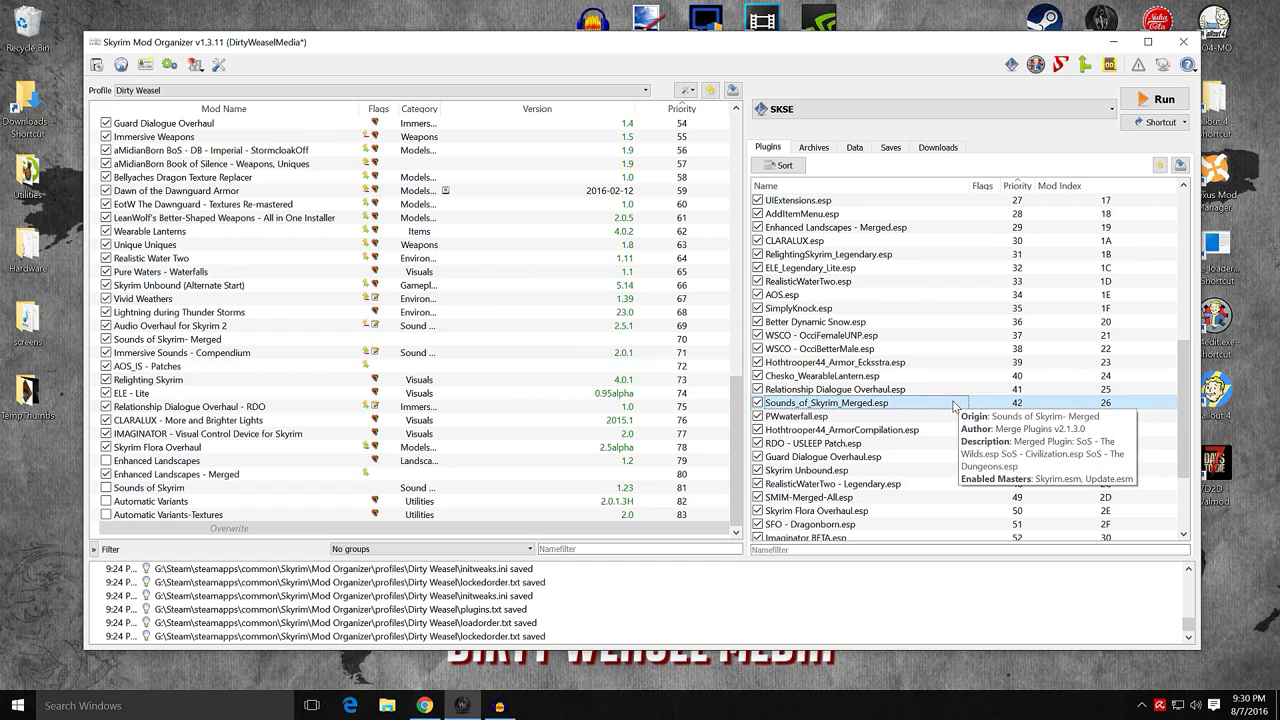
pyautogui.moveTo(853, 293)
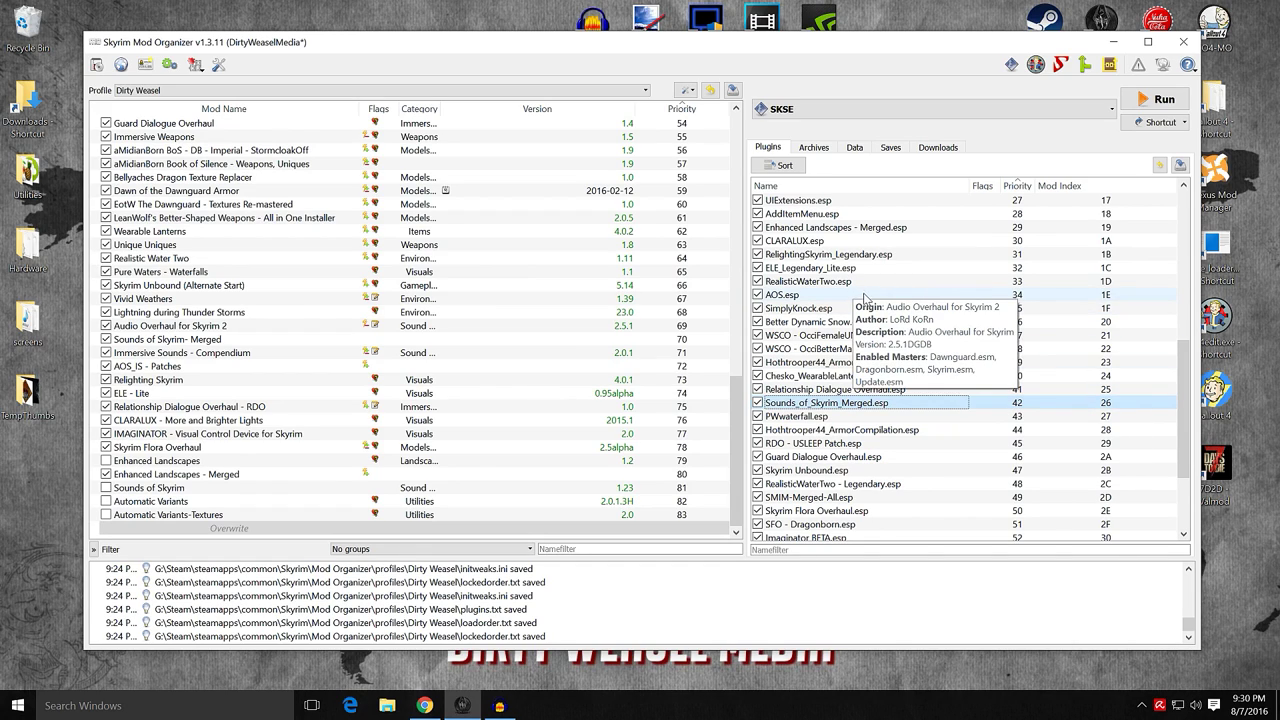
pyautogui.moveTo(841, 408)
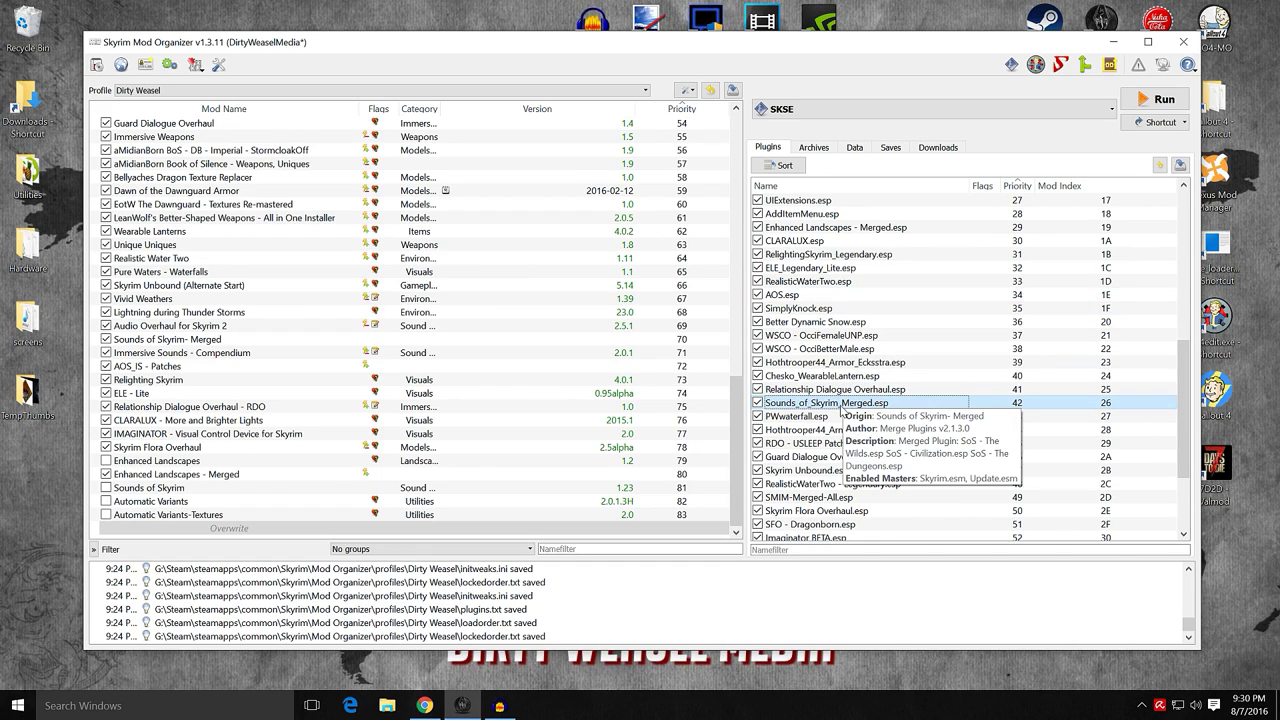
pyautogui.click(843, 256)
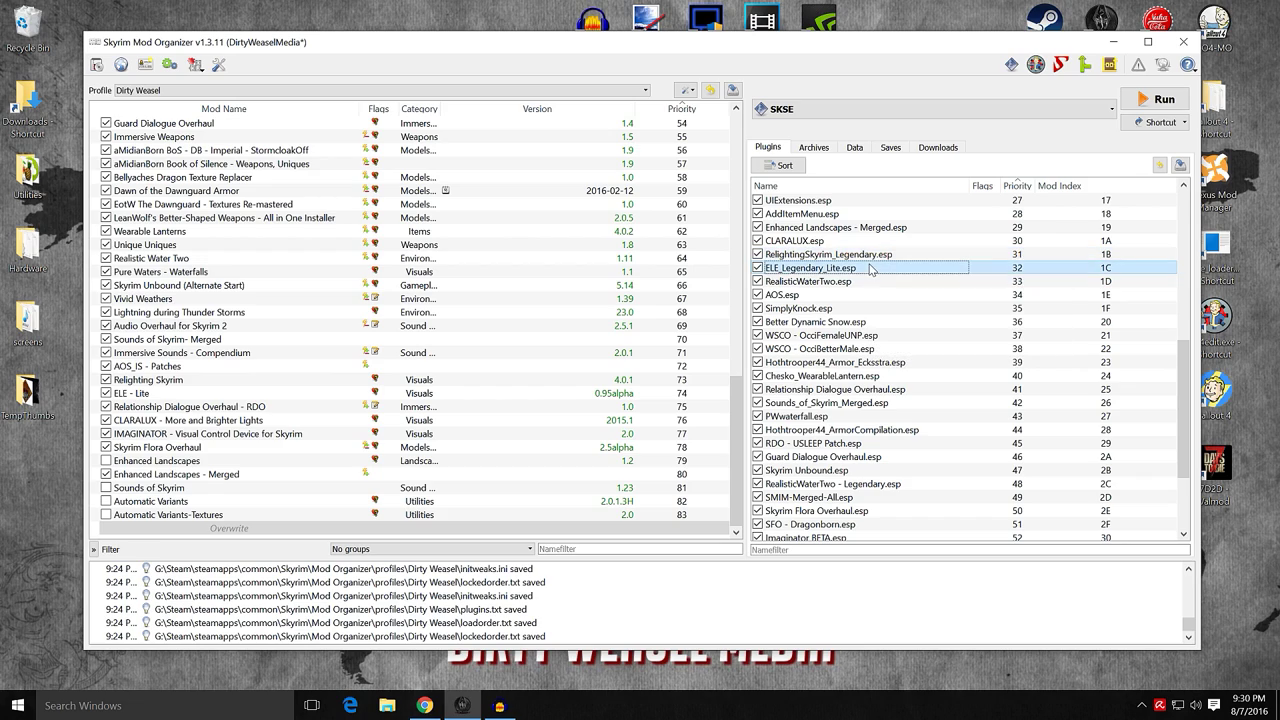
pyautogui.click(873, 270)
pyautogui.click(878, 256)
pyautogui.click(880, 268)
pyautogui.moveTo(884, 274)
pyautogui.scroll(-2, 907, 355)
pyautogui.scroll(2, 907, 355)
pyautogui.scroll(2, 907, 355)
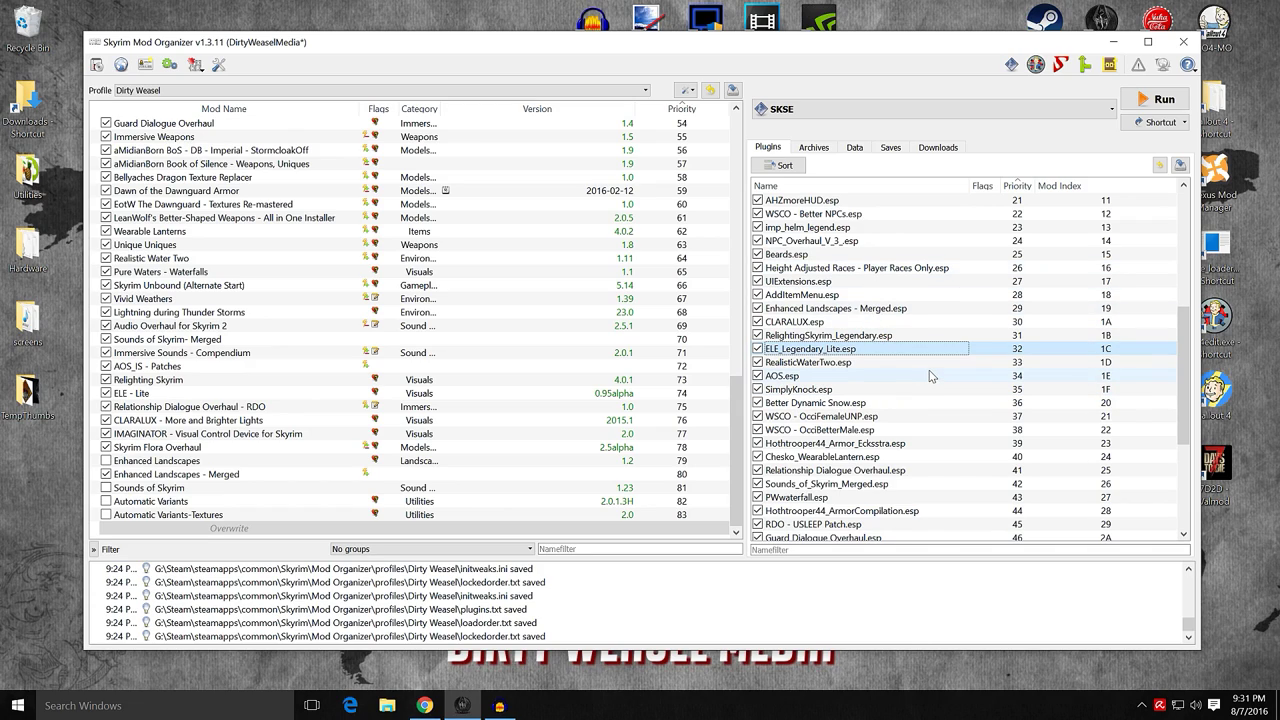
pyautogui.moveTo(930, 376)
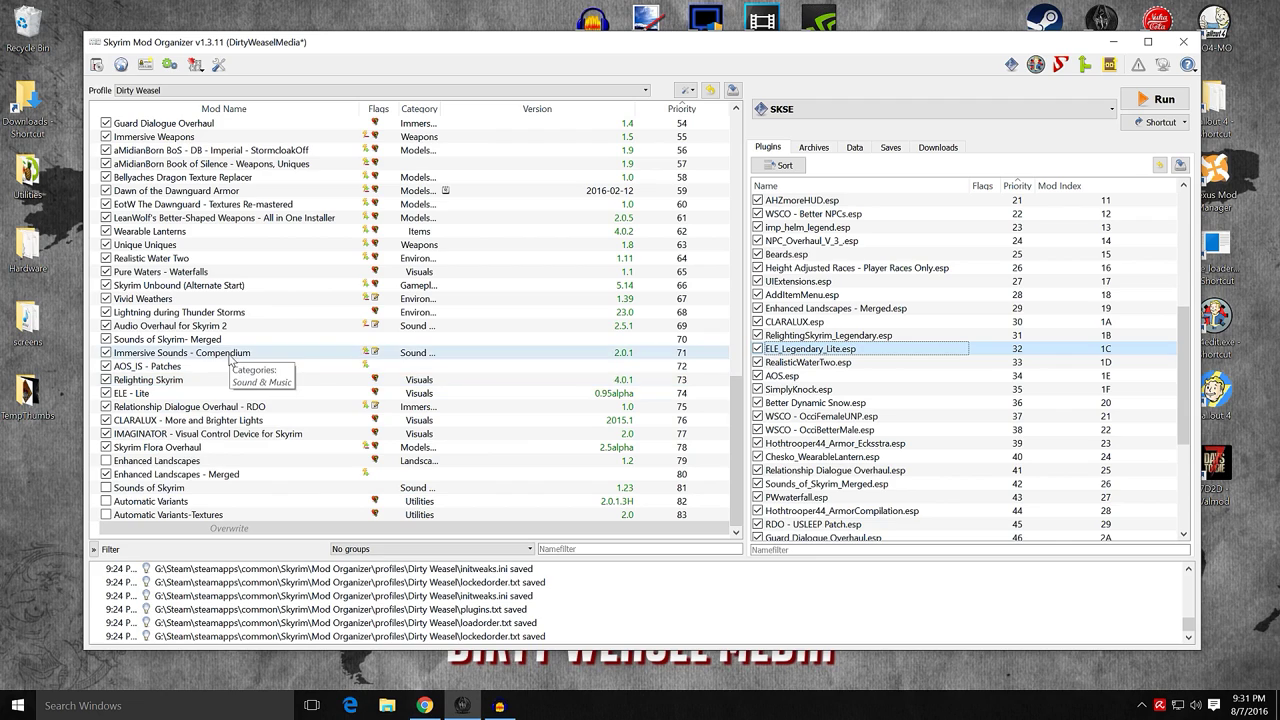
# - Disable Sounds of Skyrim- Merged and check the conflicts of Audio Overhaul for Skyrim 2, Immersive Sounds - Compendium and AOS_IS - Patches
pyautogui.click(106, 340)
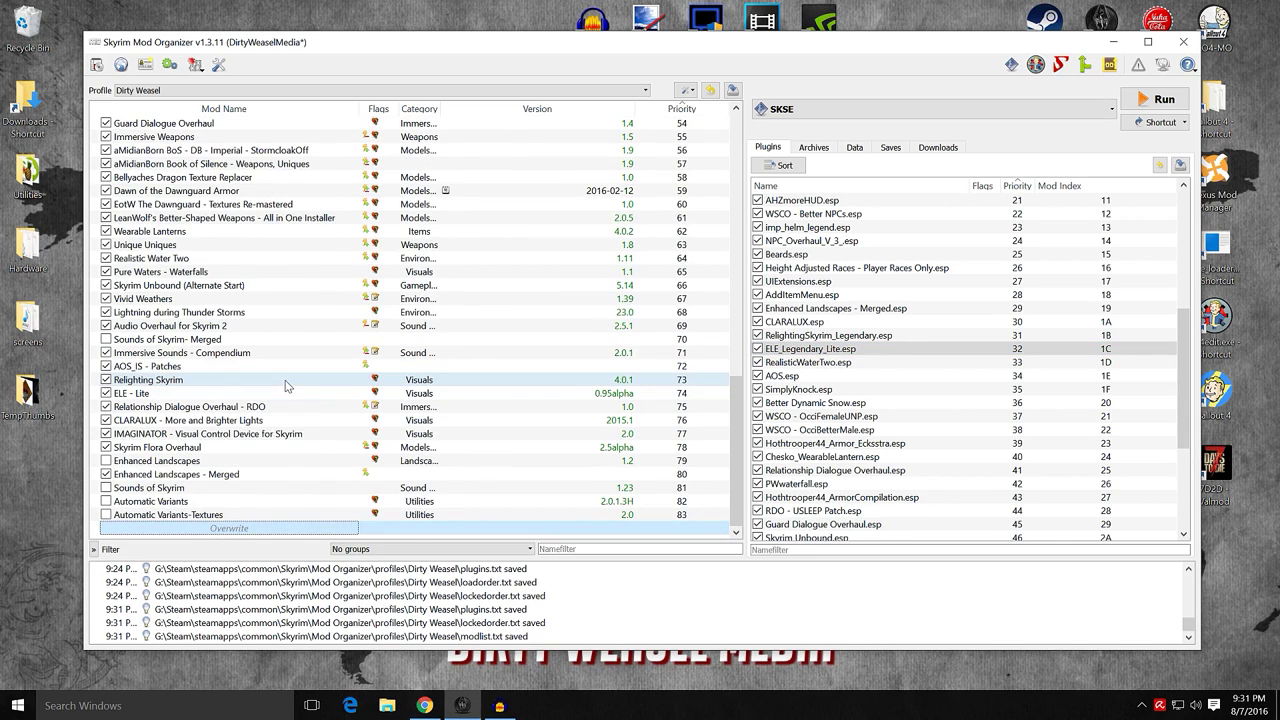
pyautogui.click(302, 326)
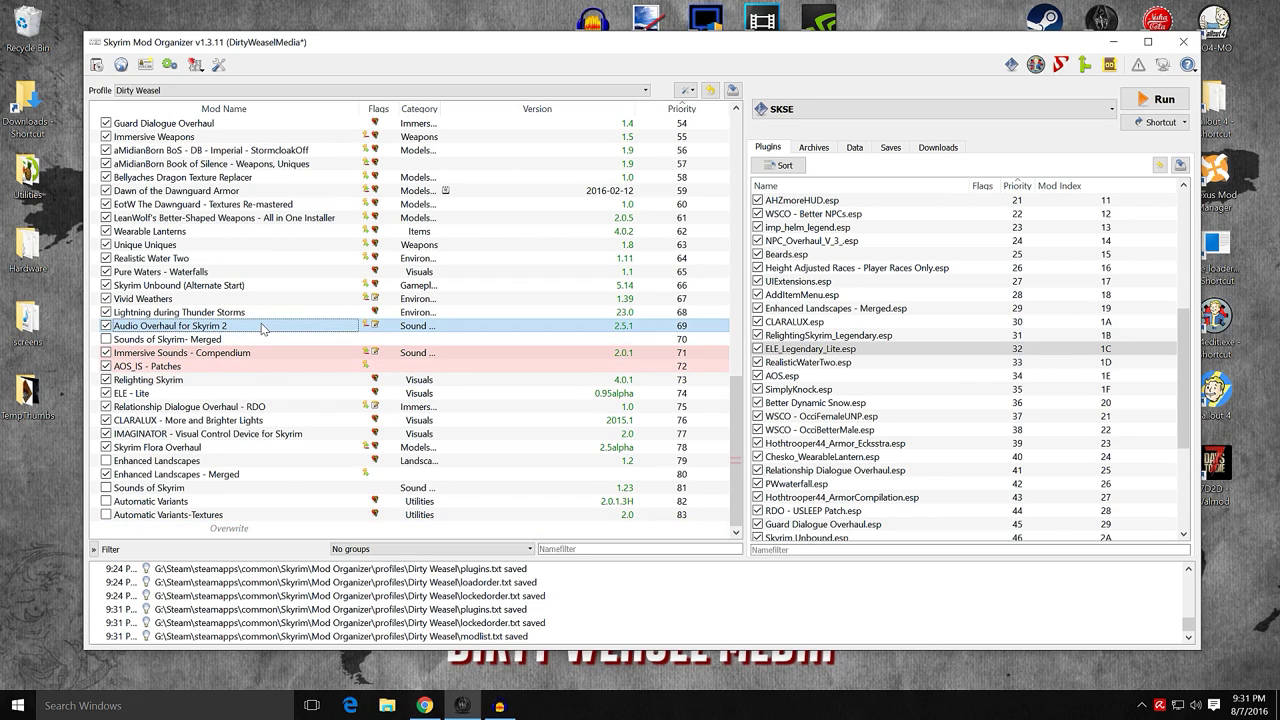
pyautogui.click(288, 354)
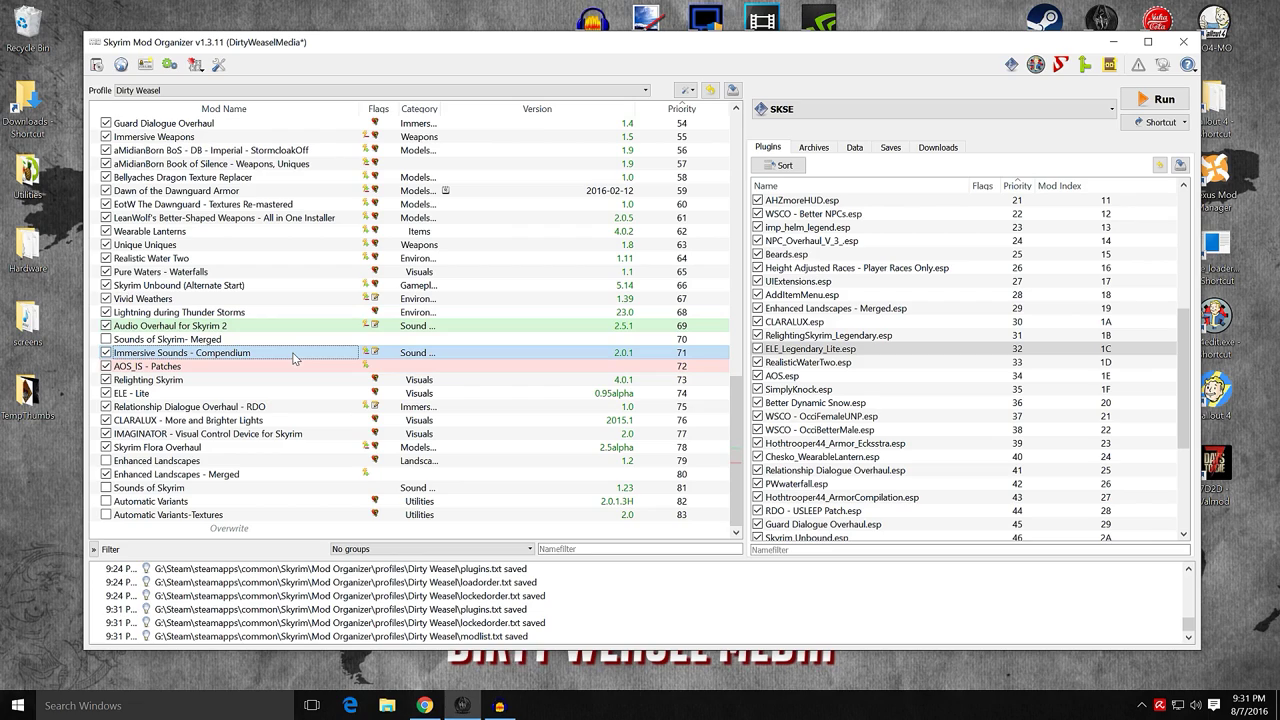
pyautogui.click(294, 366)
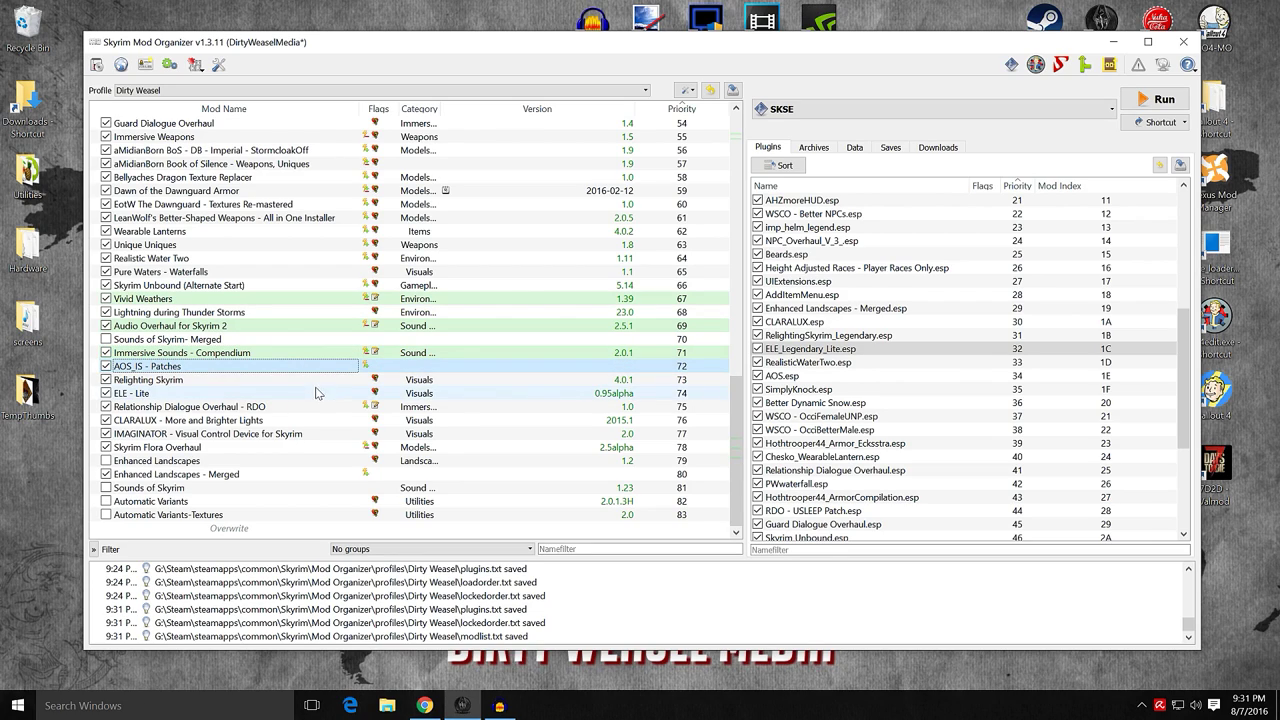
# - Review the plugin load order without the merged sound plugin and minimize Mod Organizer
pyautogui.scroll(-4, 957, 422)
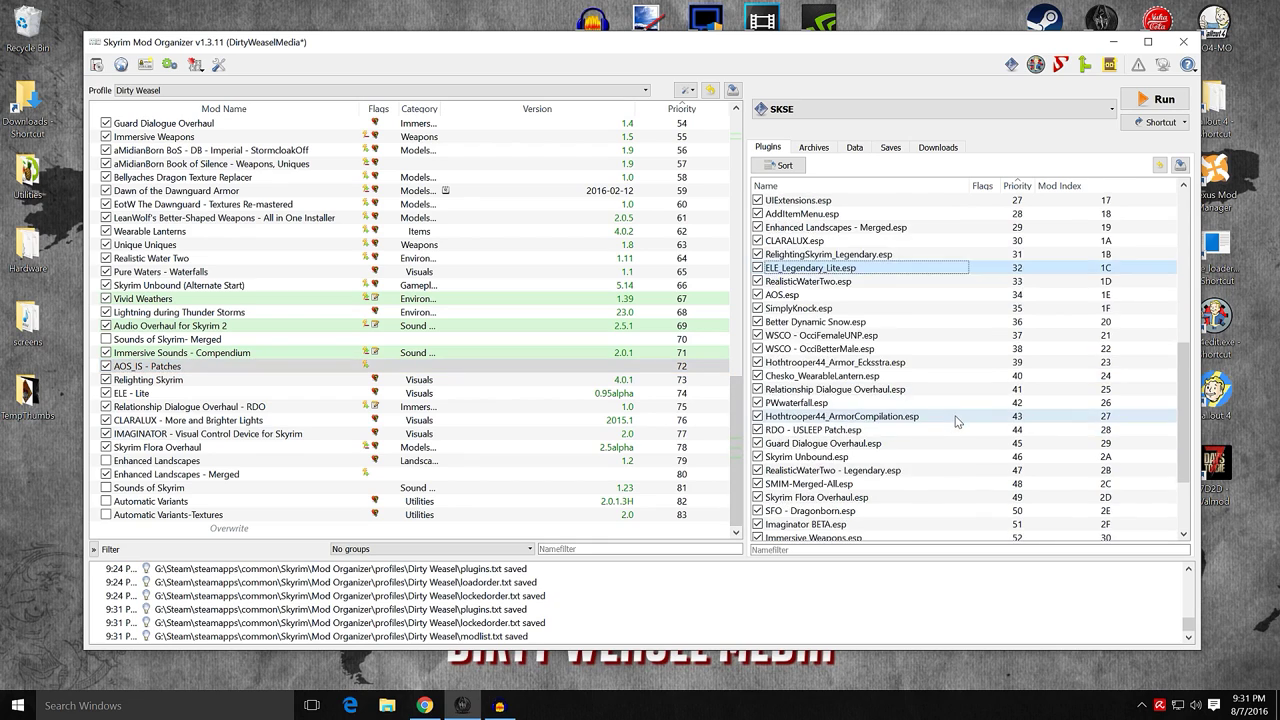
pyautogui.scroll(2, 957, 422)
pyautogui.scroll(2, 957, 422)
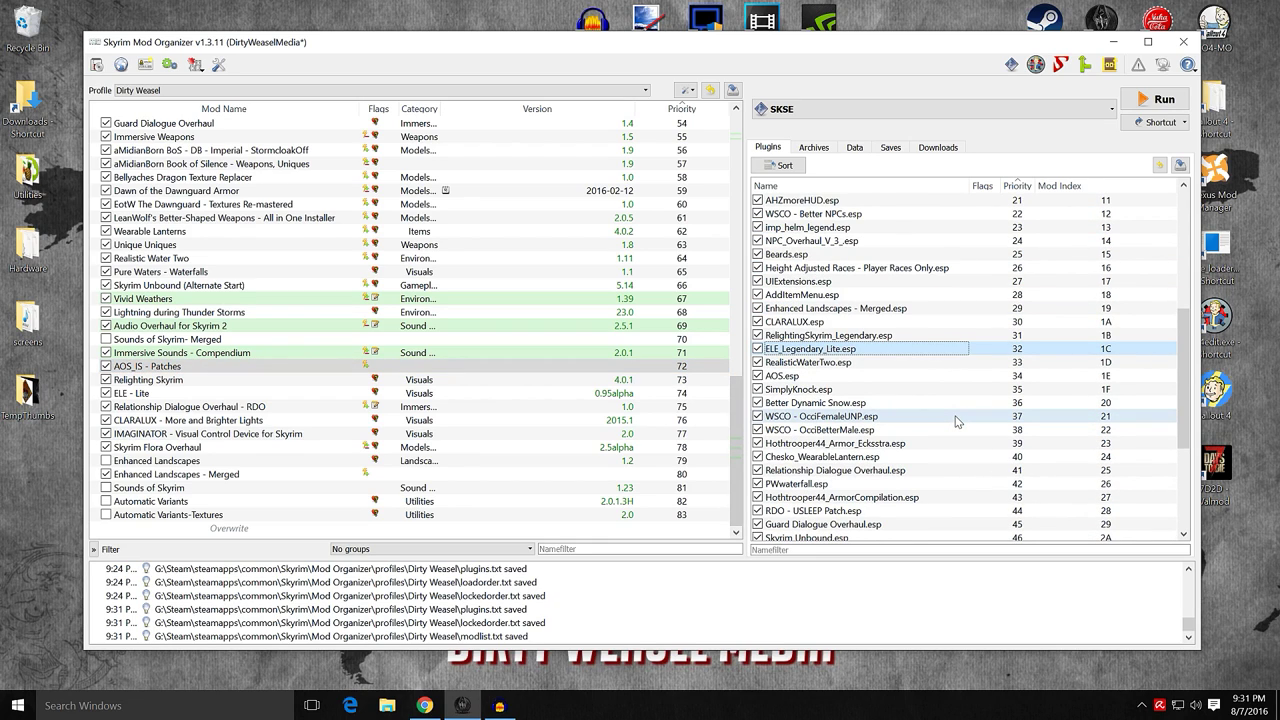
pyautogui.scroll(4, 957, 422)
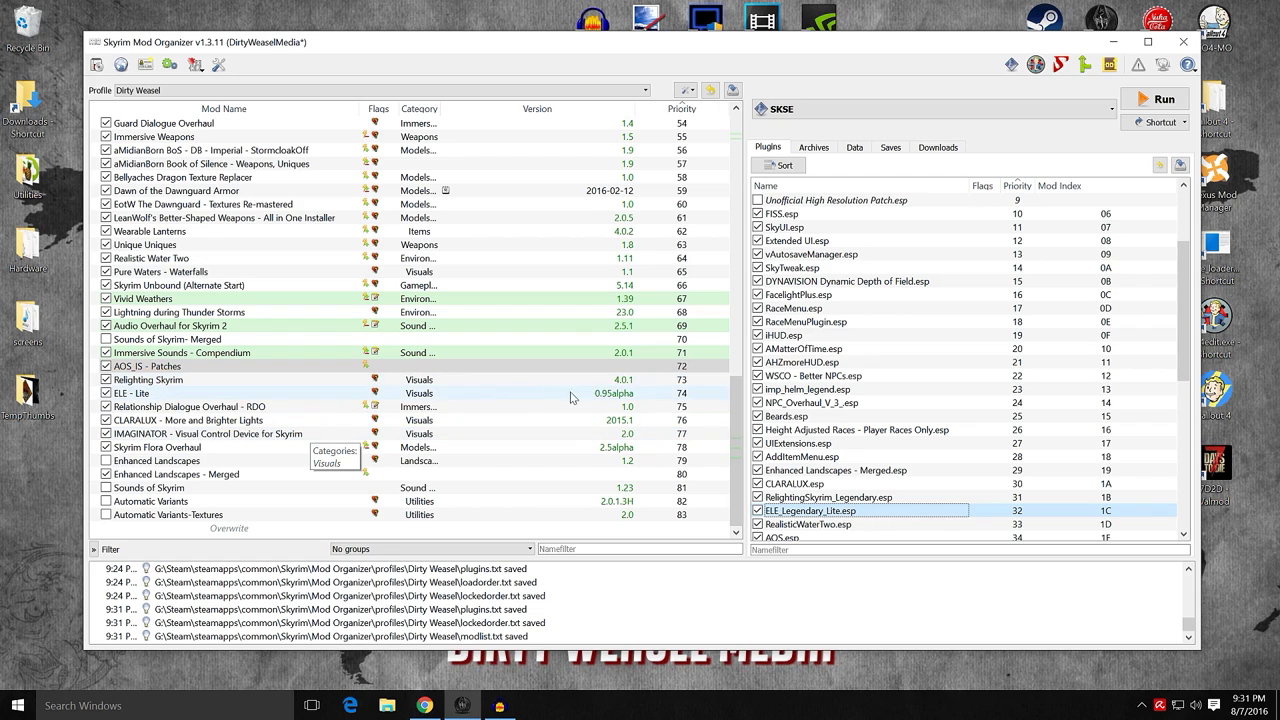
pyautogui.scroll(-2, 888, 426)
pyautogui.scroll(-7, 890, 420)
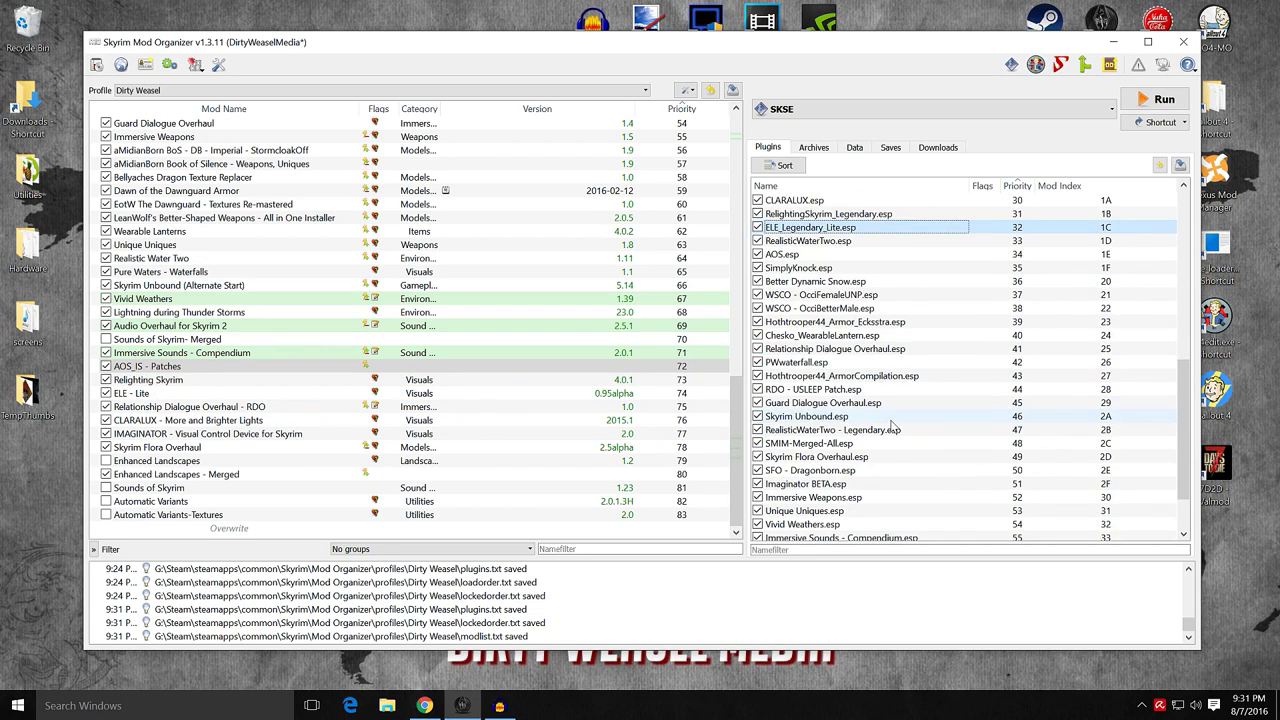
pyautogui.click(1112, 42)
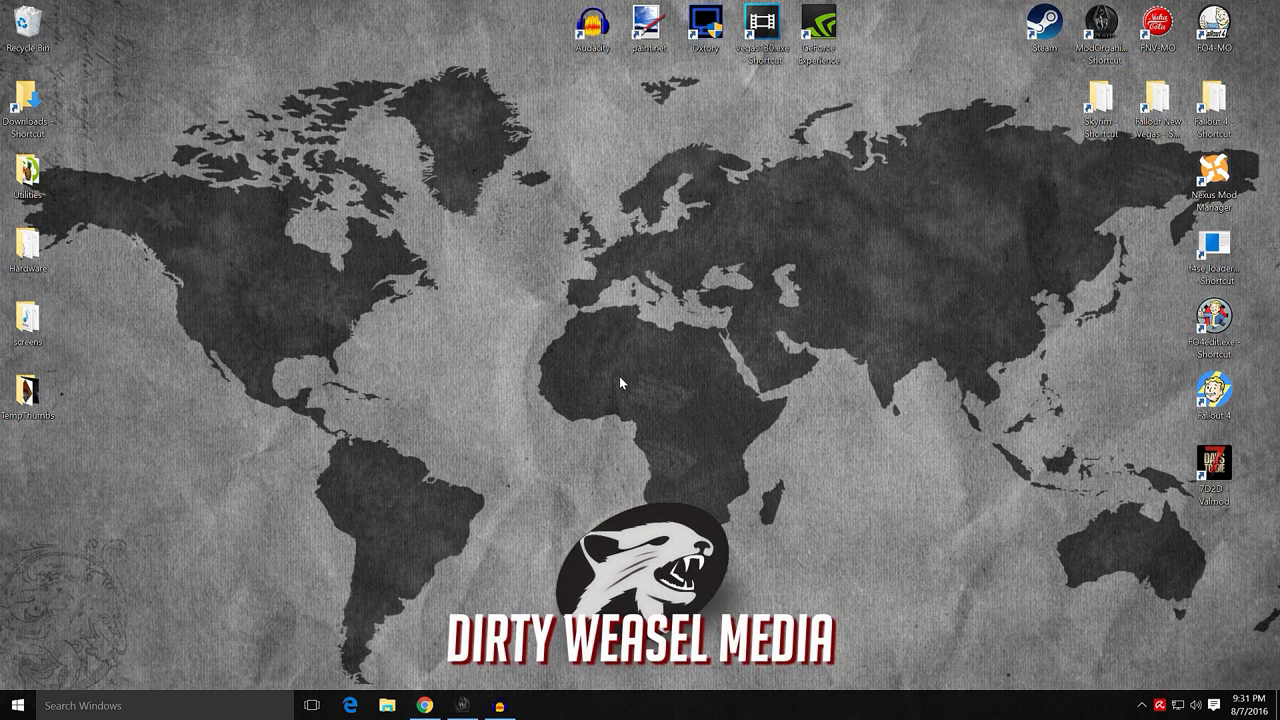